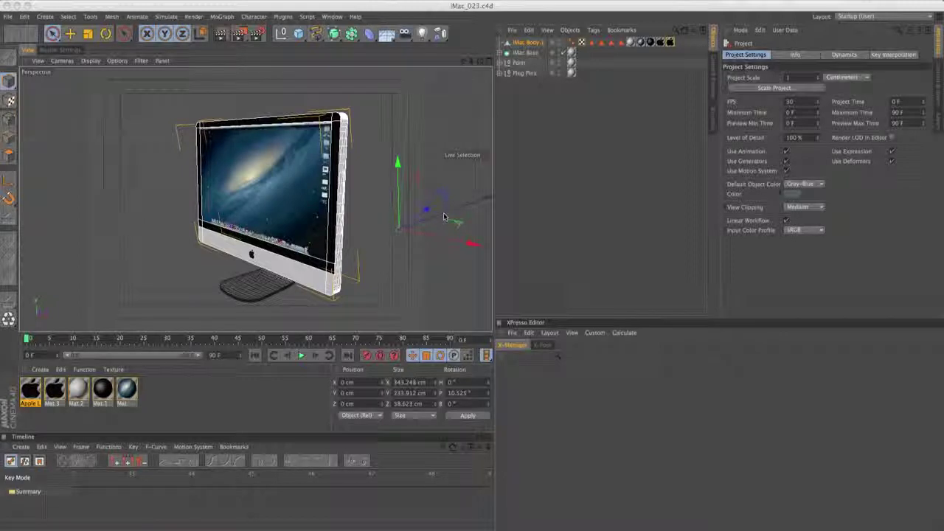
- Examine the row of ports on the rear of the iMac body, up close and from several angles
alt+drag(322, 217, 396, 263)
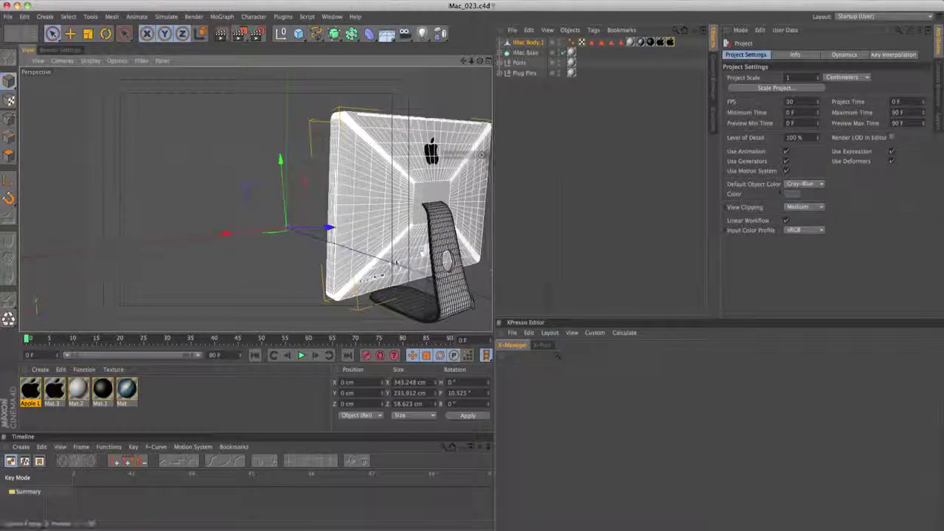
alt+middle_drag(396, 263, 328, 248)
alt+right_drag(304, 263, 398, 241)
alt+drag(358, 252, 280, 228)
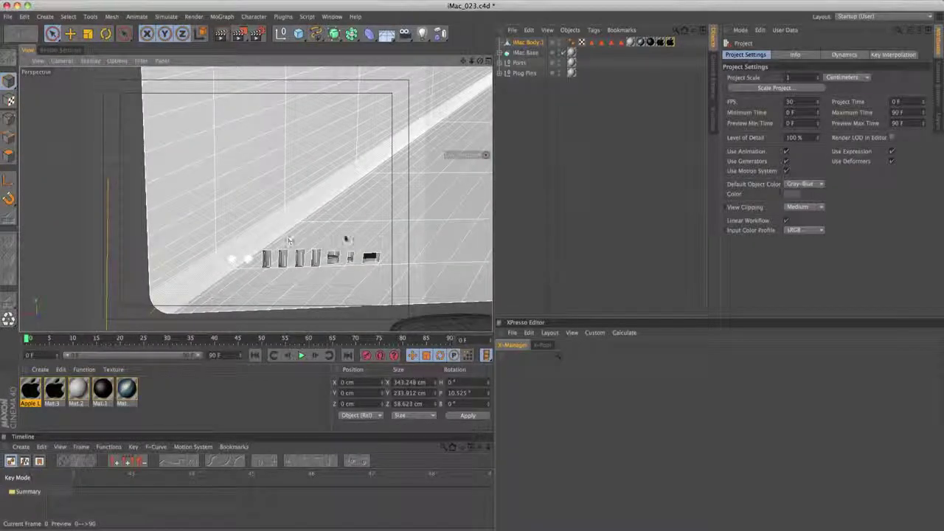
alt+right_drag(356, 236, 297, 245)
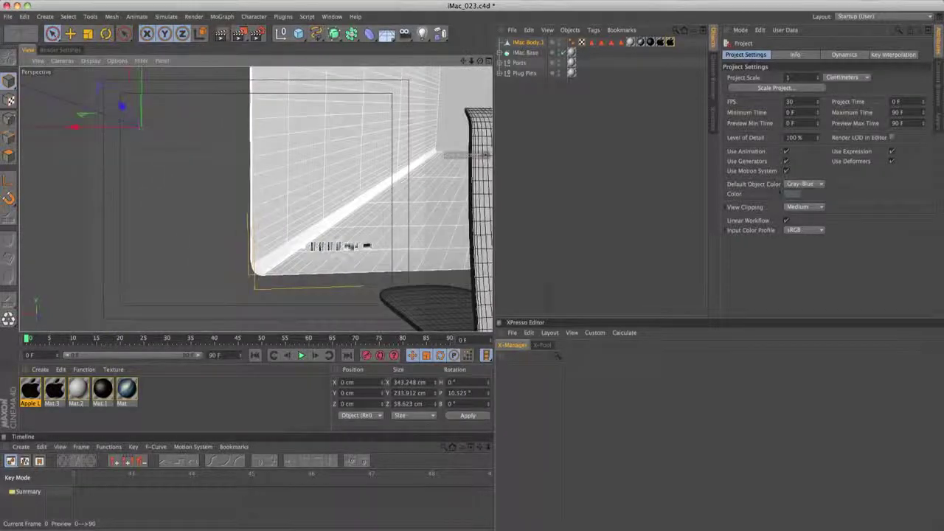
alt+drag(296, 245, 323, 245)
alt+middle_drag(322, 244, 267, 275)
alt+drag(360, 203, 432, 293)
alt+right_drag(383, 287, 284, 286)
alt+drag(312, 223, 250, 222)
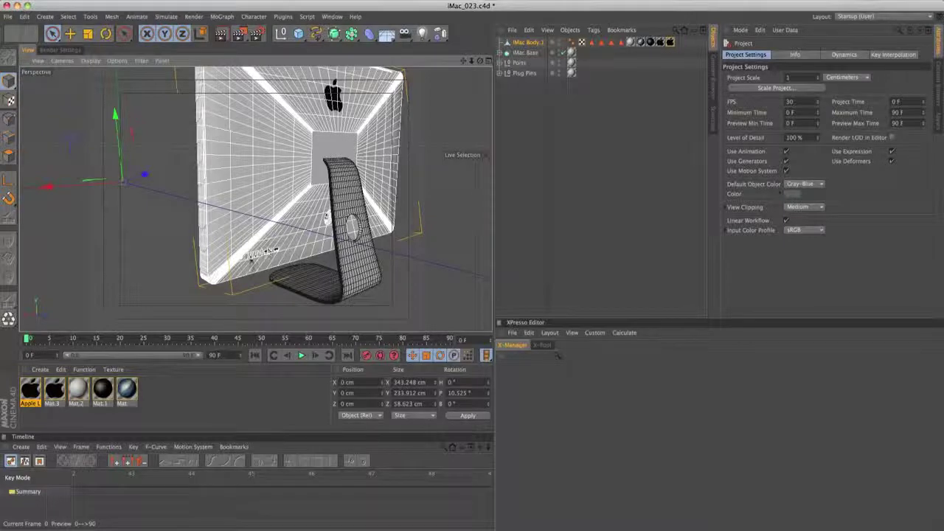
alt+right_drag(250, 258, 366, 238)
alt+drag(367, 238, 350, 237)
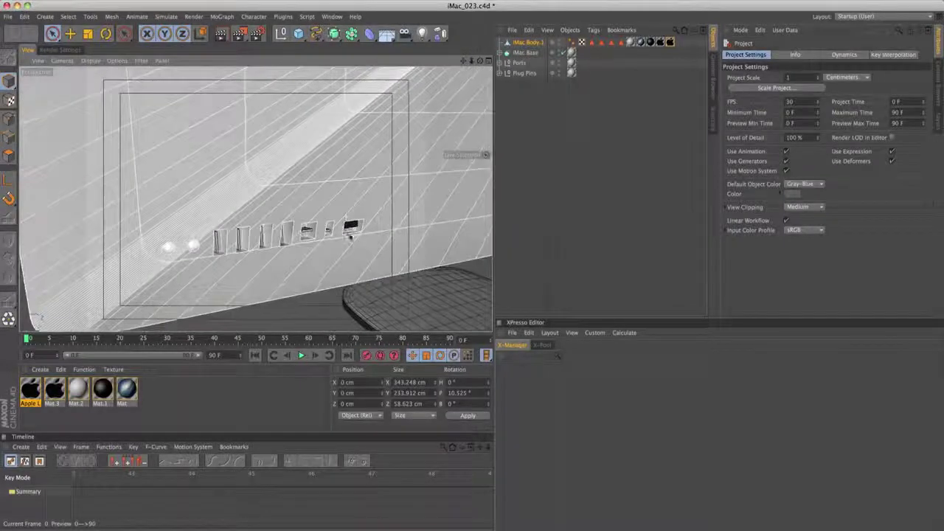
alt+right_drag(350, 237, 301, 248)
alt+drag(301, 248, 366, 258)
alt+right_drag(402, 251, 376, 254)
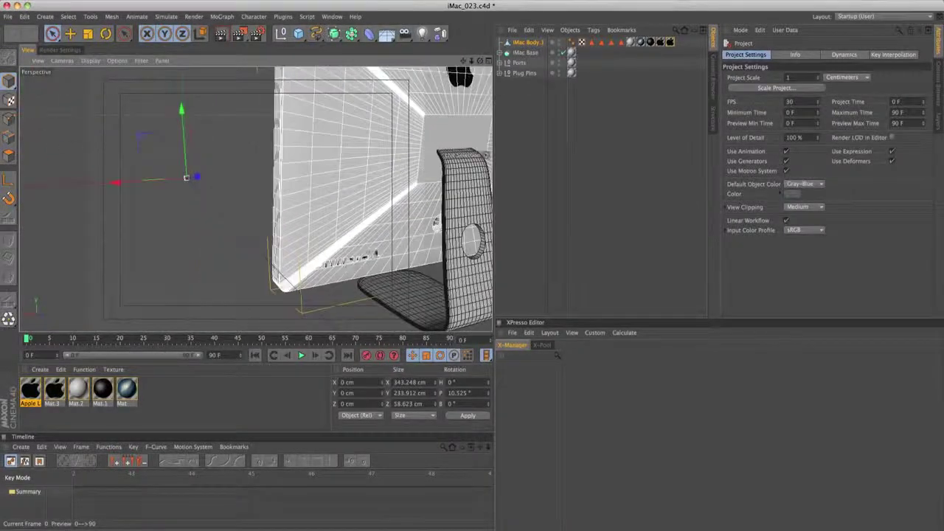
alt+middle_drag(377, 253, 326, 248)
- Create a new material and open it for editing
click(41, 369)
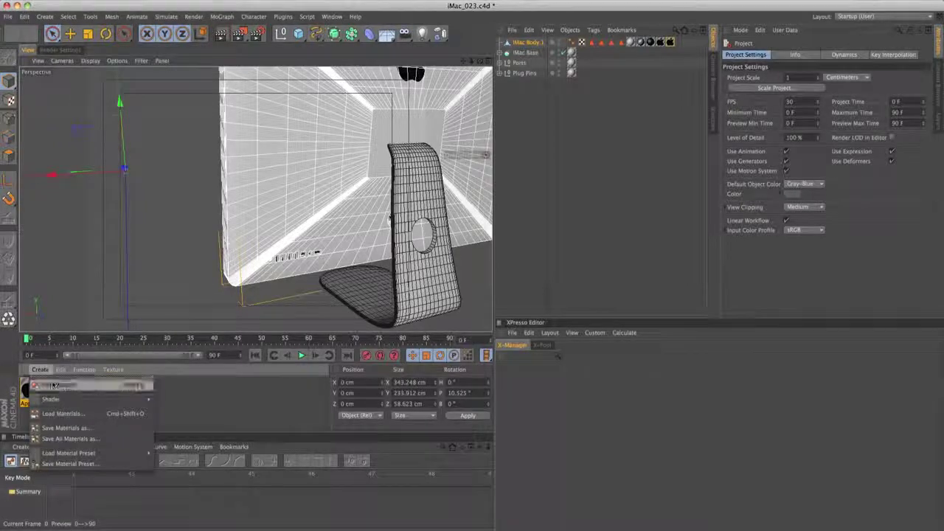
click(51, 386)
click(50, 419)
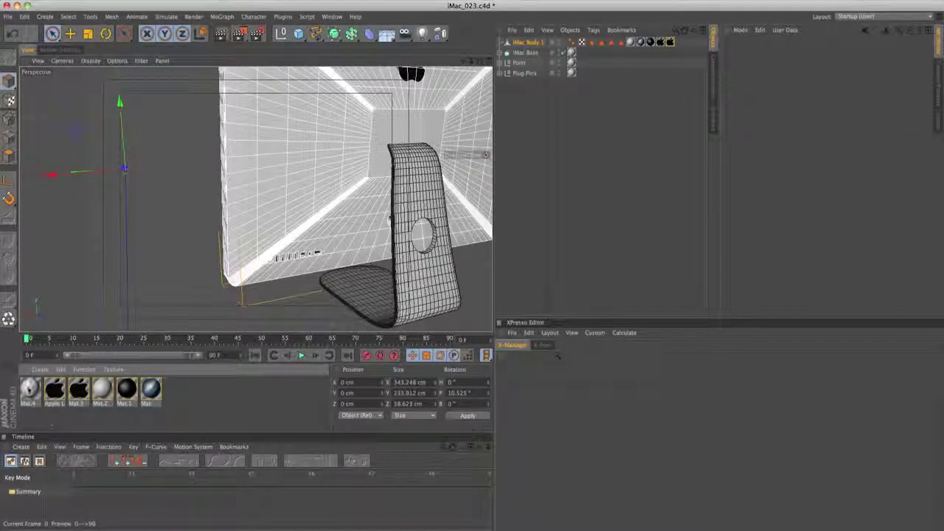
click(30, 389)
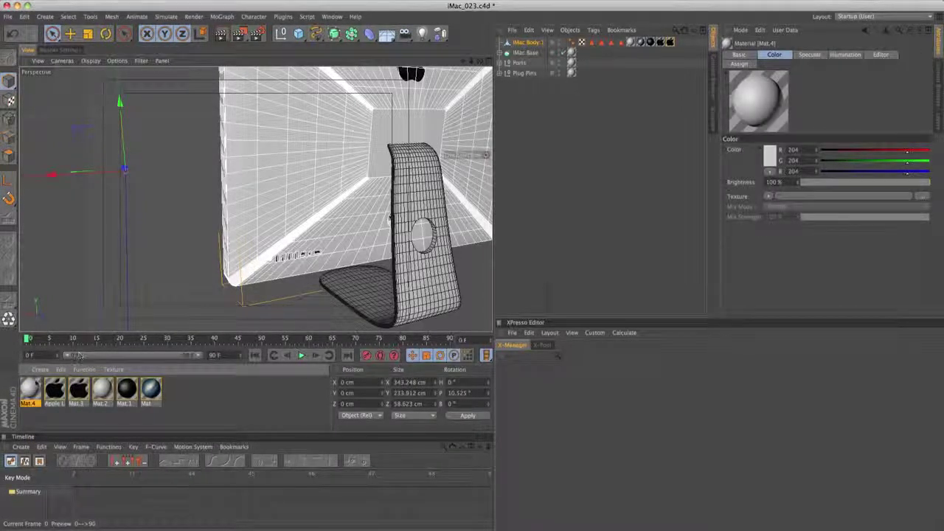
double_click(30, 389)
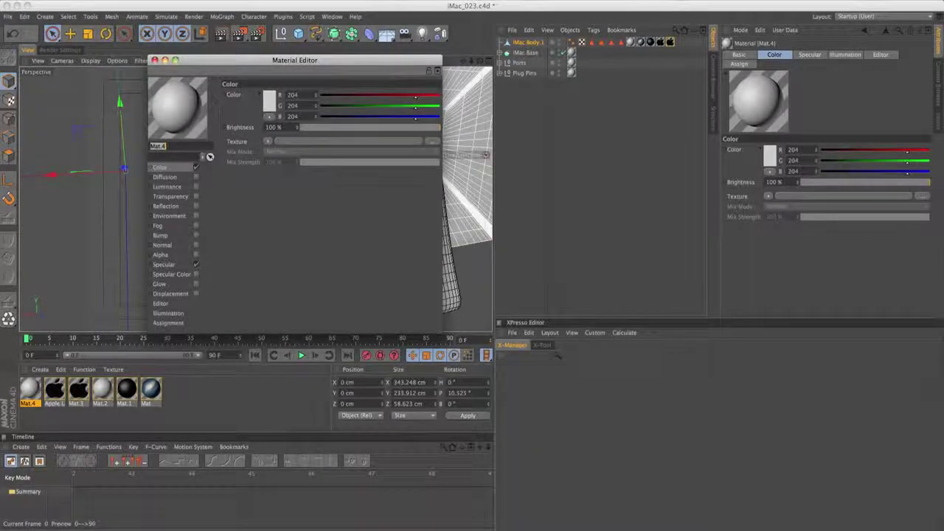
- Load the USB_Logos image as the new material's color texture, copying the file to the project location
click(270, 141)
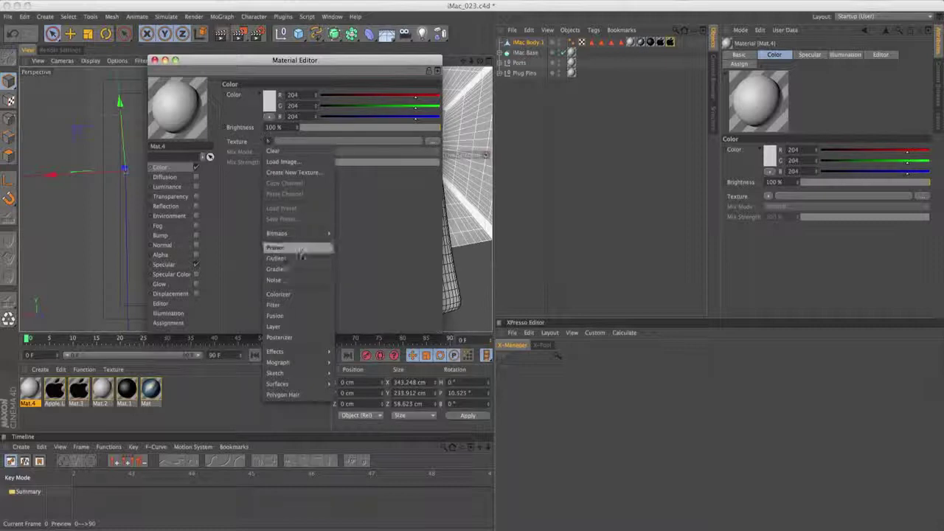
click(315, 163)
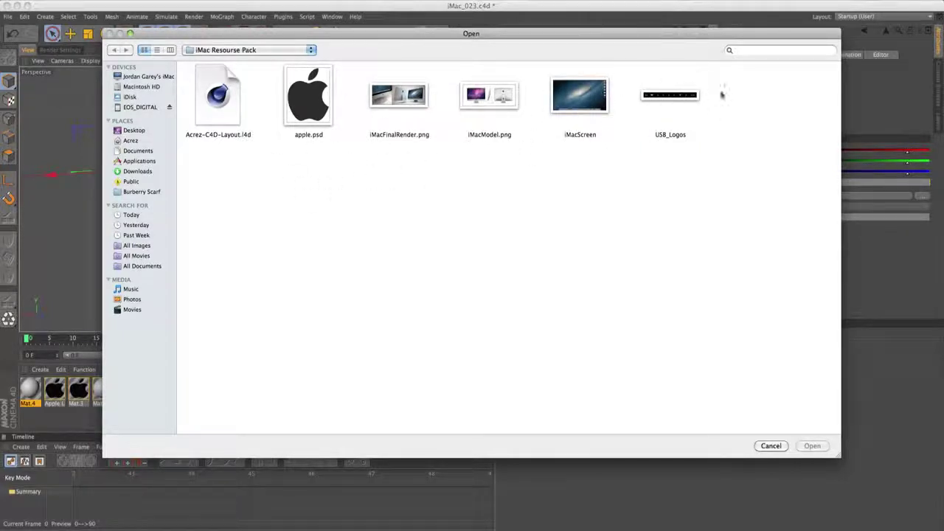
click(671, 103)
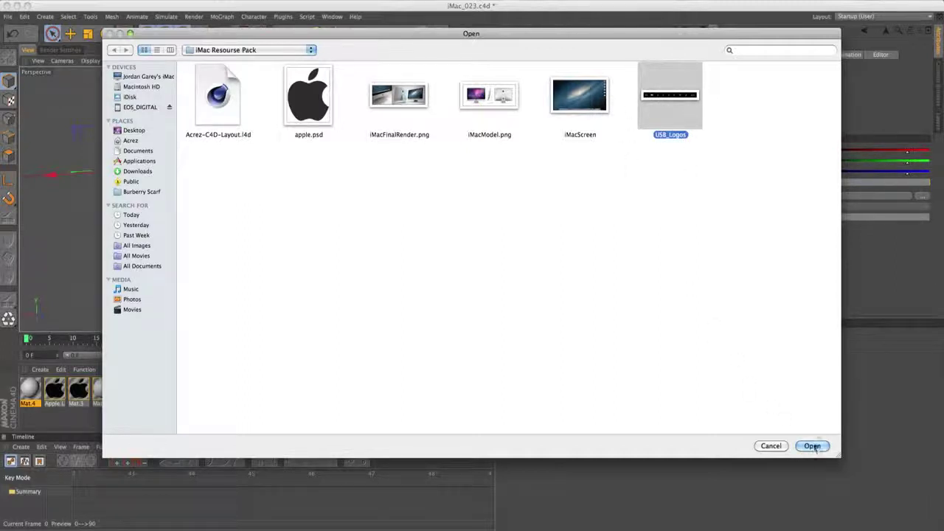
click(813, 446)
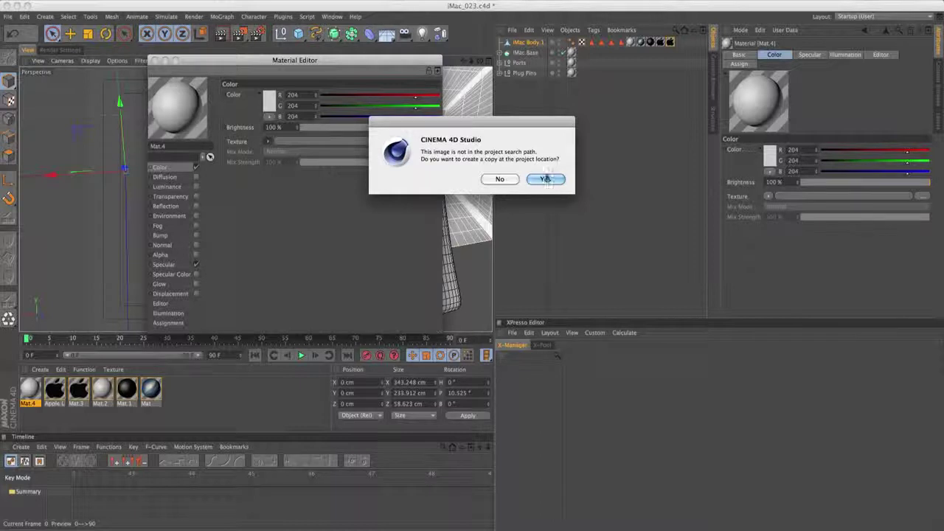
click(545, 179)
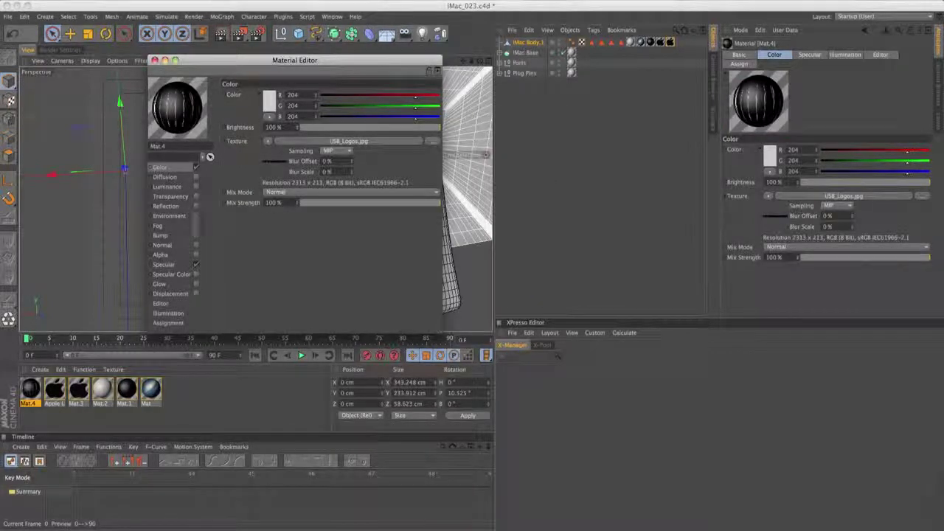
- Turn off the material's Specular channel and enable Alpha with a copy of the color channel's texture
click(268, 141)
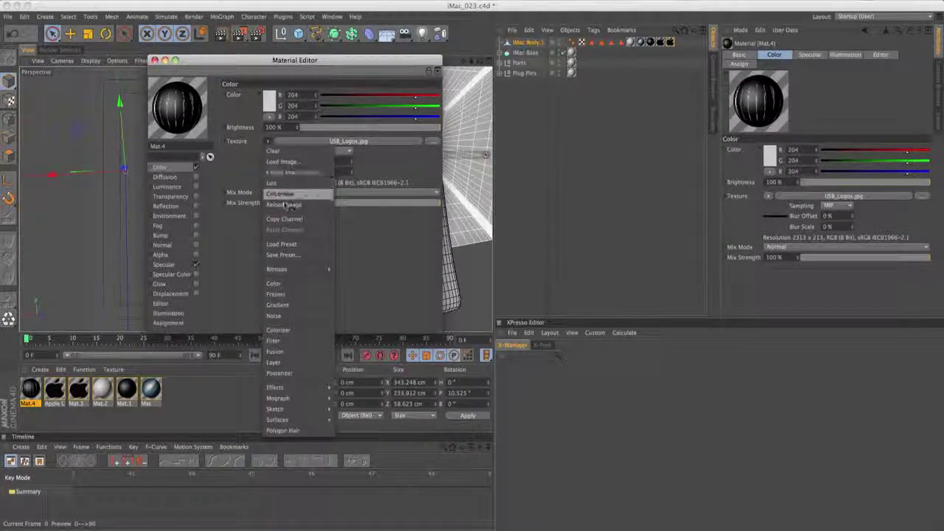
click(293, 220)
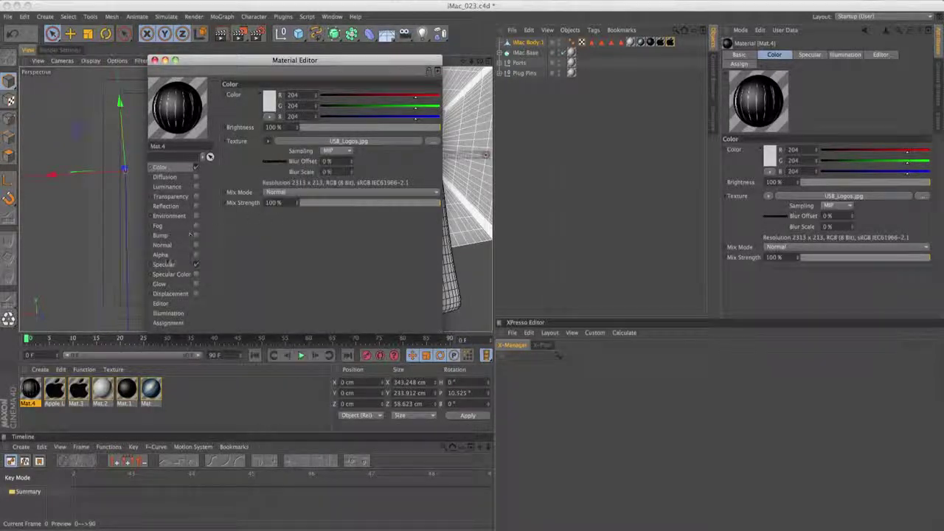
click(195, 264)
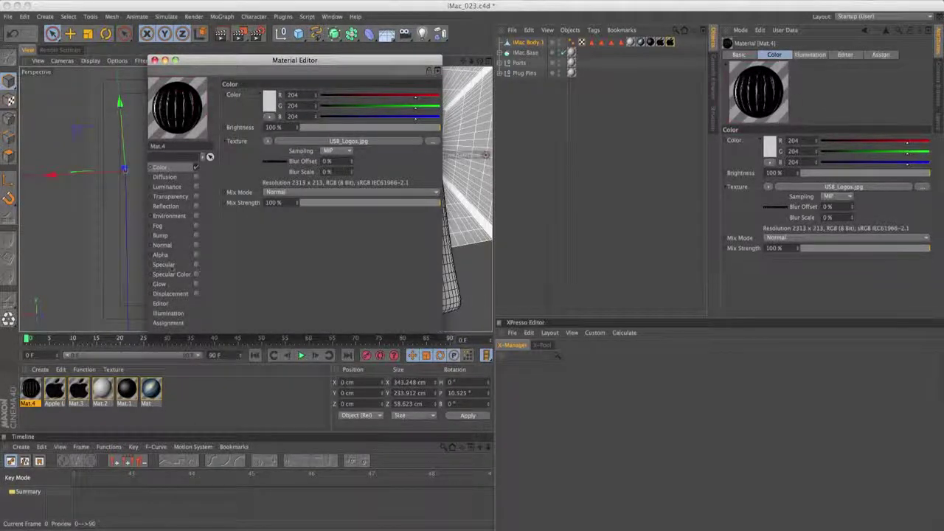
click(160, 254)
click(196, 254)
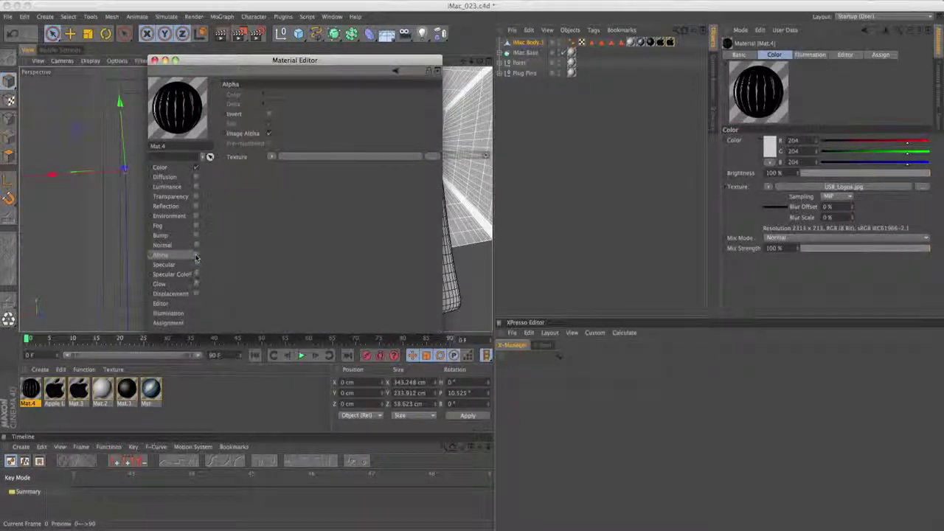
click(273, 157)
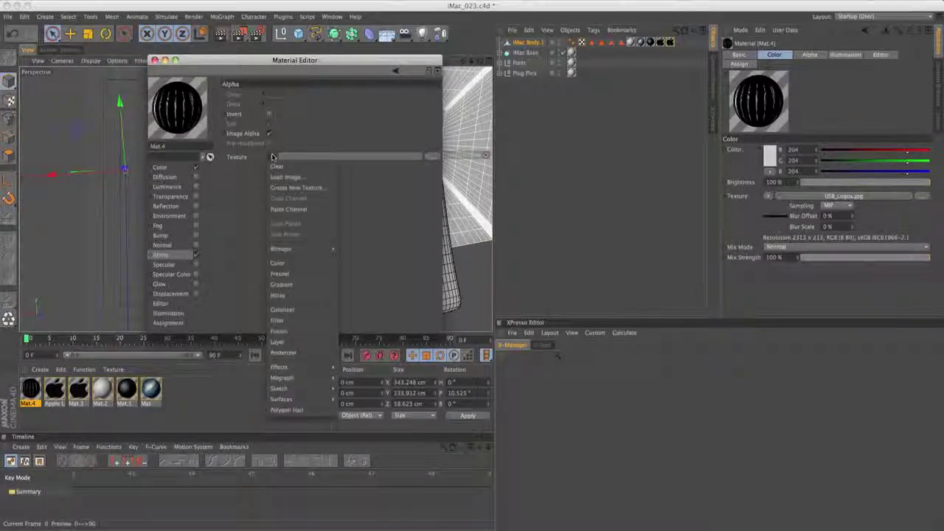
click(308, 210)
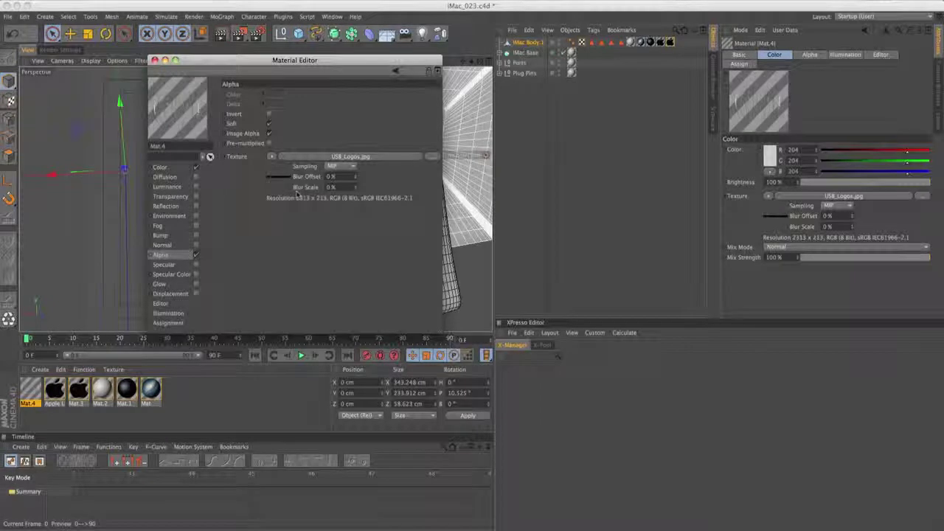
- Set the logo material's color to near-black, RGB 12, 12, 12, and close the material editor
click(160, 167)
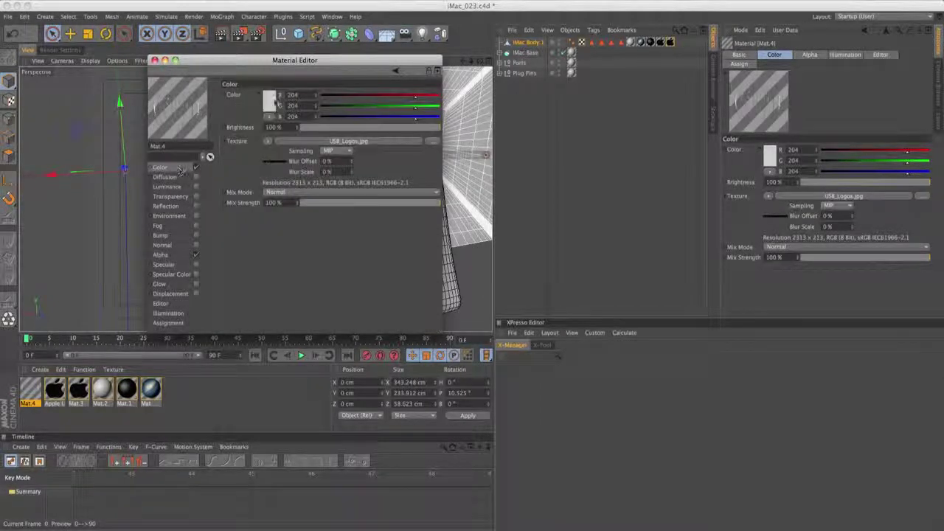
click(270, 100)
drag(229, 116, 208, 129)
click(295, 145)
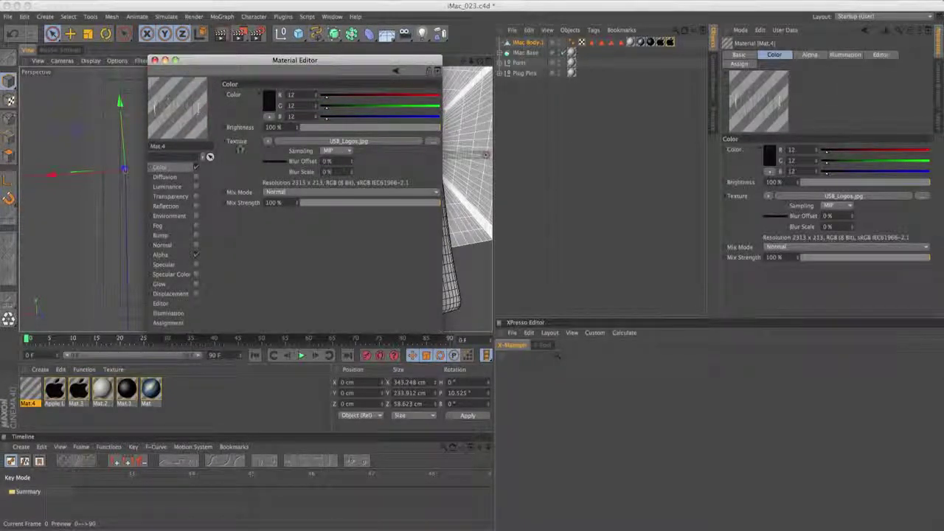
click(154, 60)
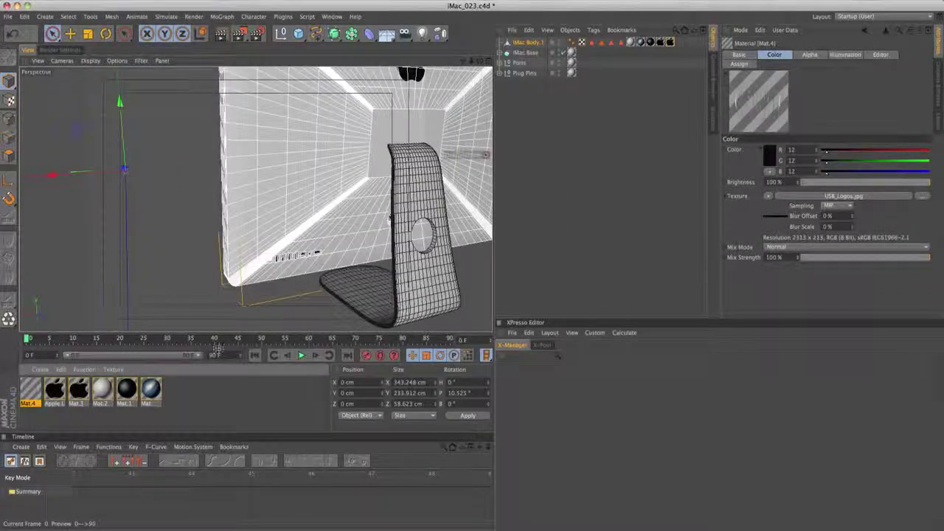
- Select the polygons surrounding the row of ports on the rear of the iMac body
alt+right_drag(298, 251, 352, 238)
alt+drag(351, 237, 337, 183)
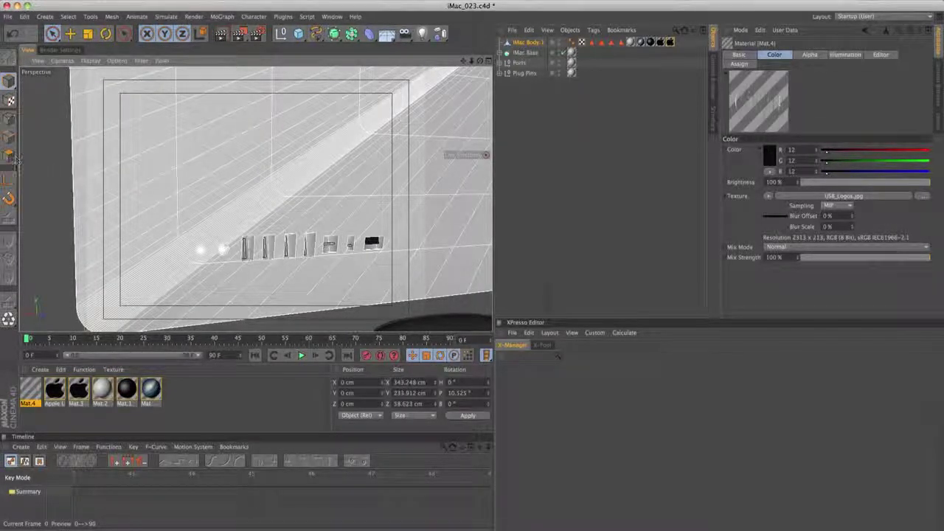
click(9, 156)
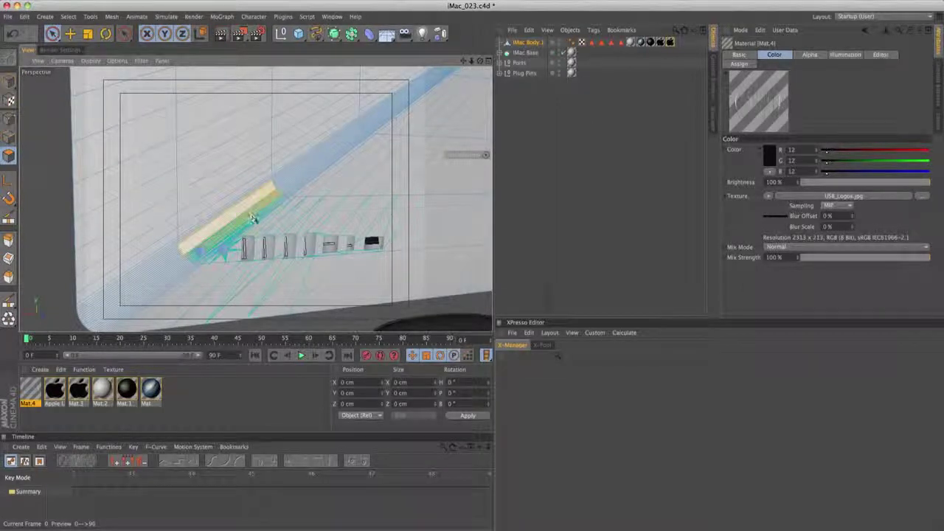
click(385, 229)
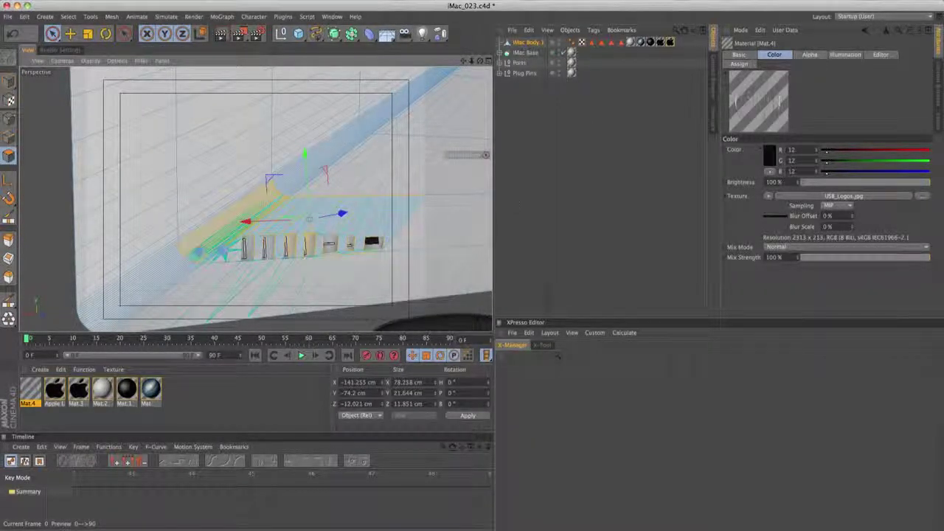
key(super+z)
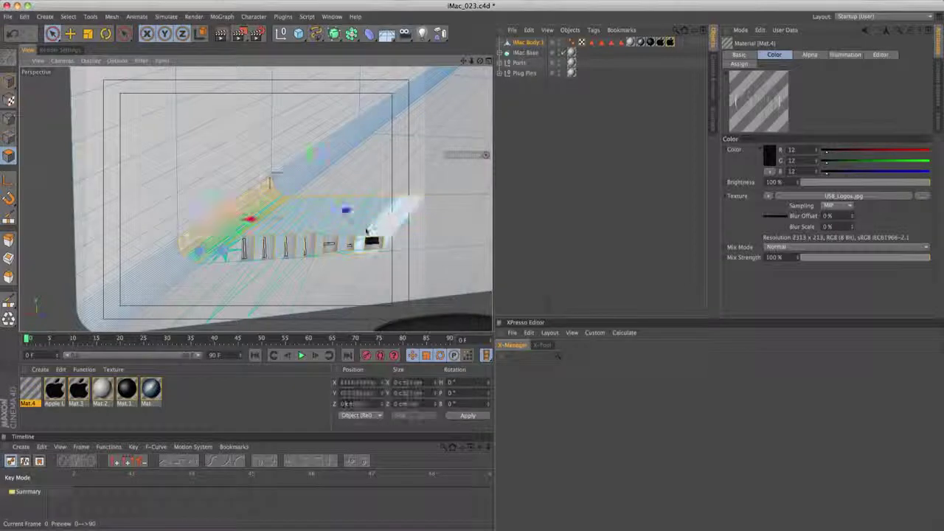
click(389, 220)
- Store the selected polygons as a selection set named "USB Logos"
click(68, 17)
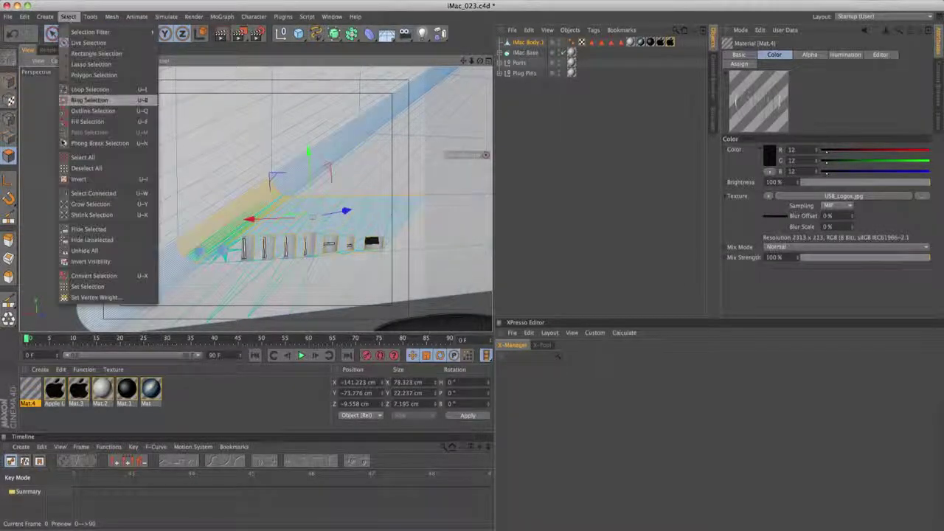
click(95, 287)
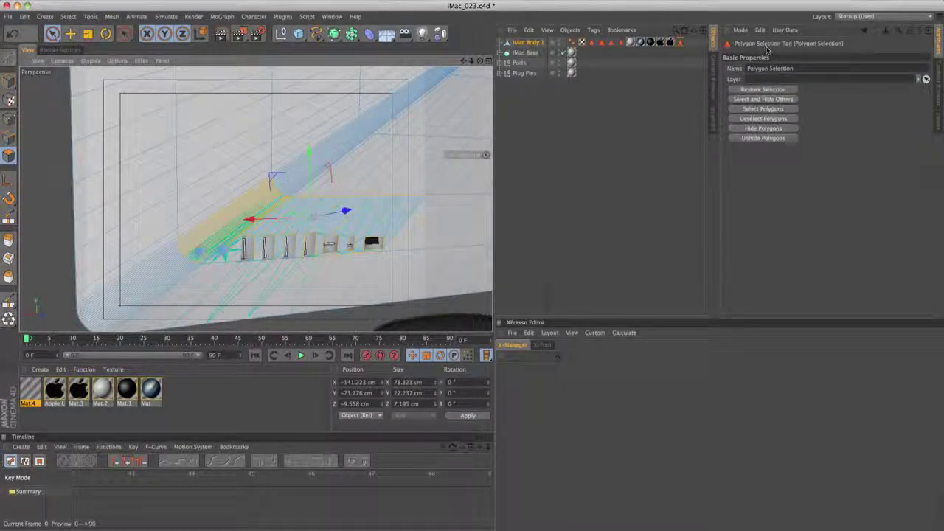
double_click(770, 68)
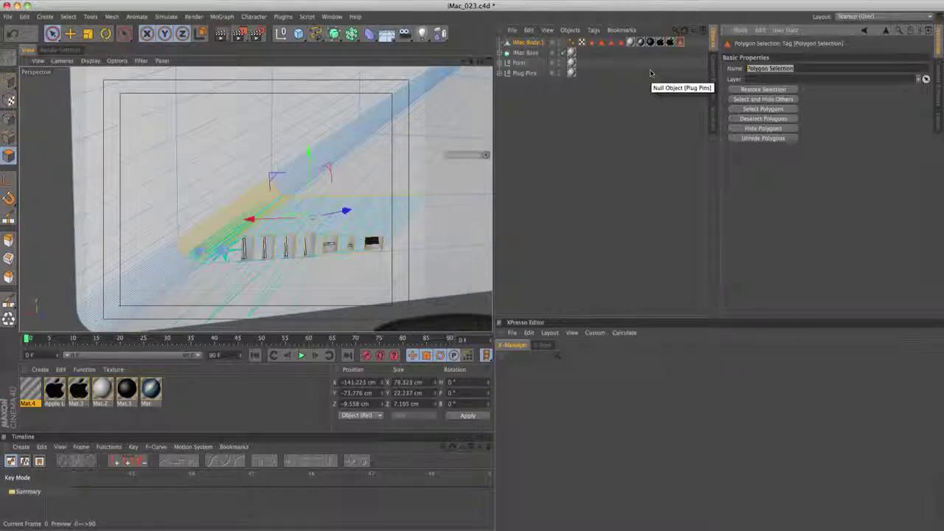
text(US)
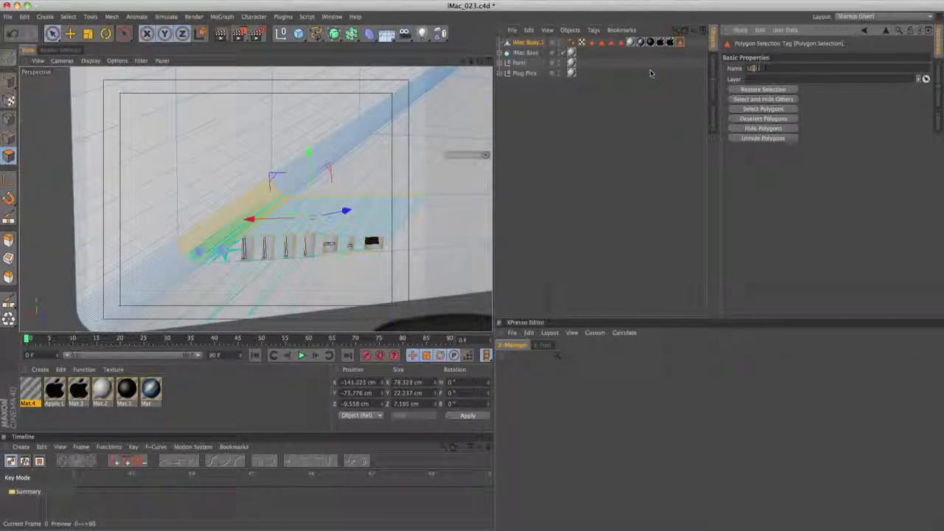
text(B Logos)
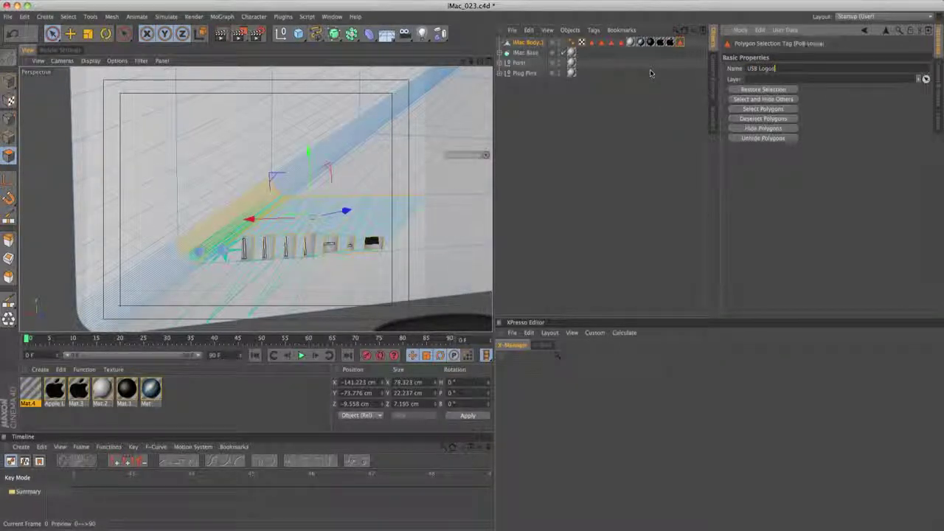
key(Return)
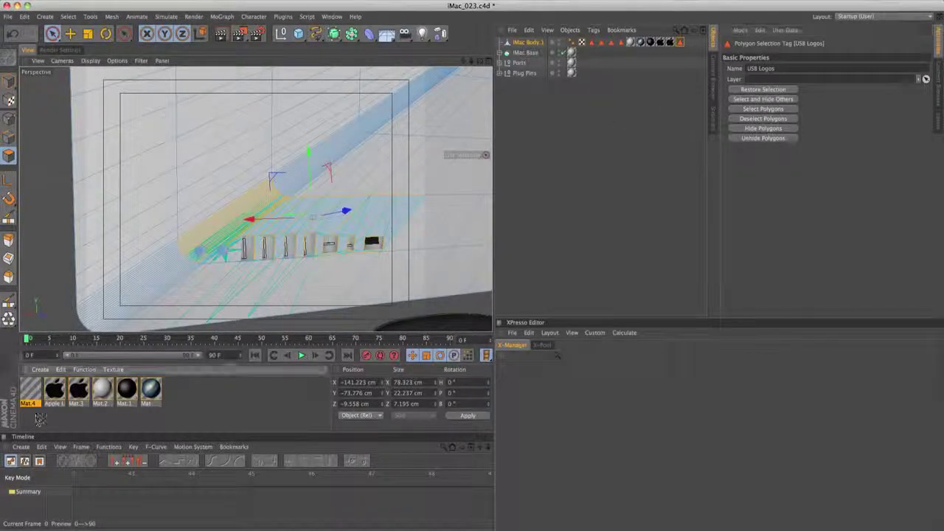
- Apply the Mat.4 logo material to the iMac Body object
click(41, 420)
drag(32, 393, 536, 44)
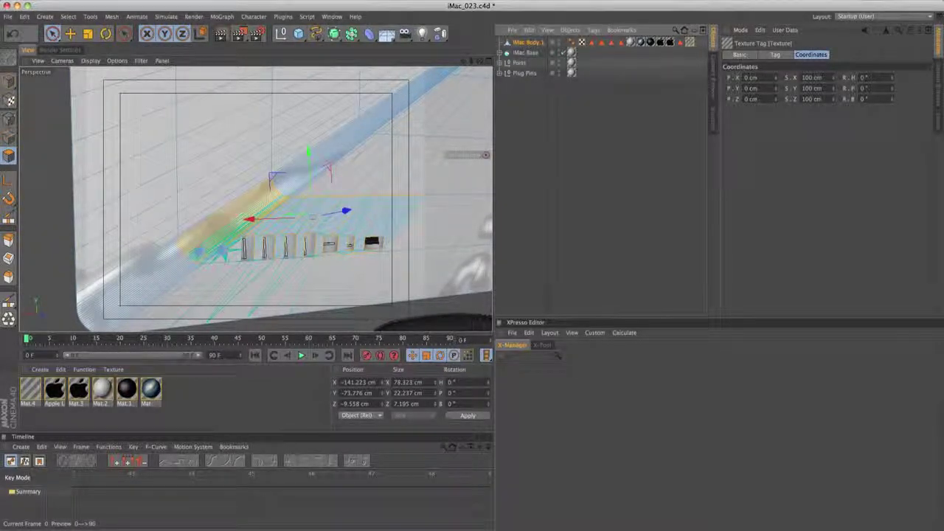
- Set the projection of the Mat.4 texture tag to Flat
click(785, 56)
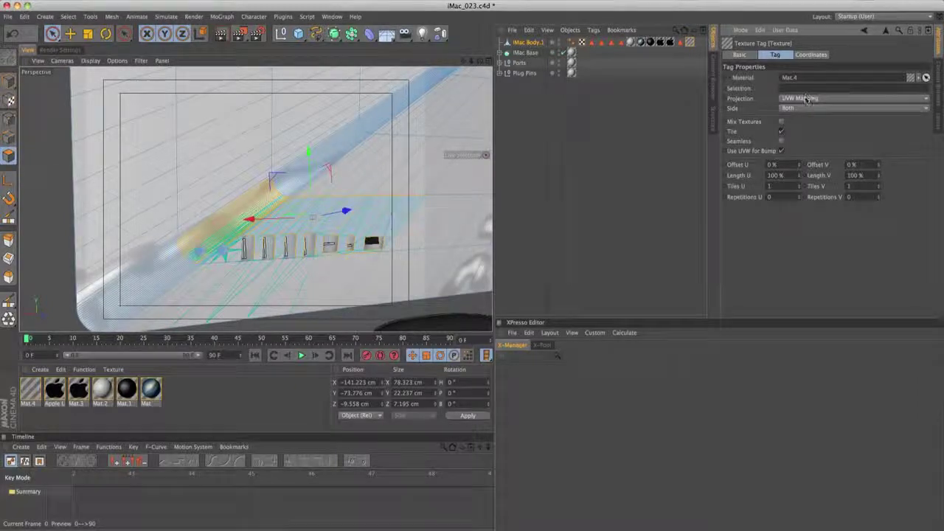
click(809, 98)
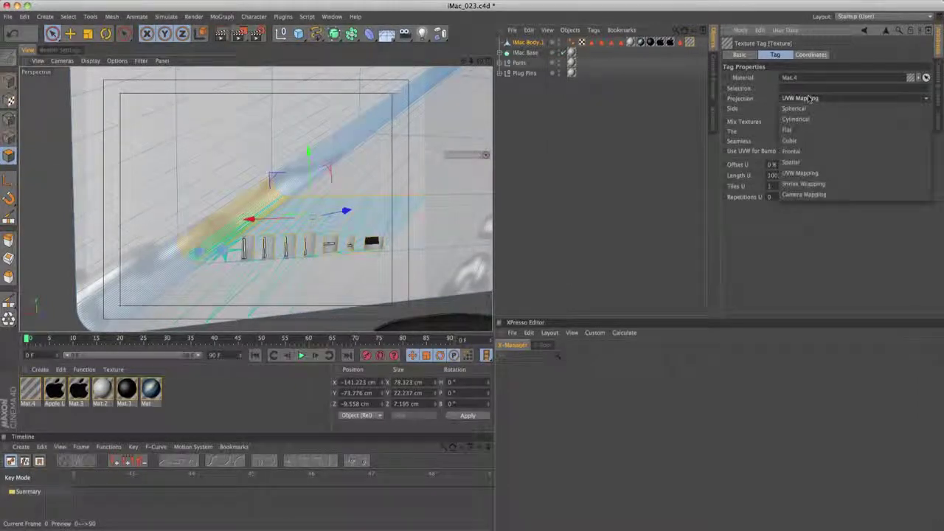
click(812, 134)
- Restrict the Mat.4 texture tag to the USB Logos selection by copying the selection tag's name into it
scroll(405, 196, down, 5)
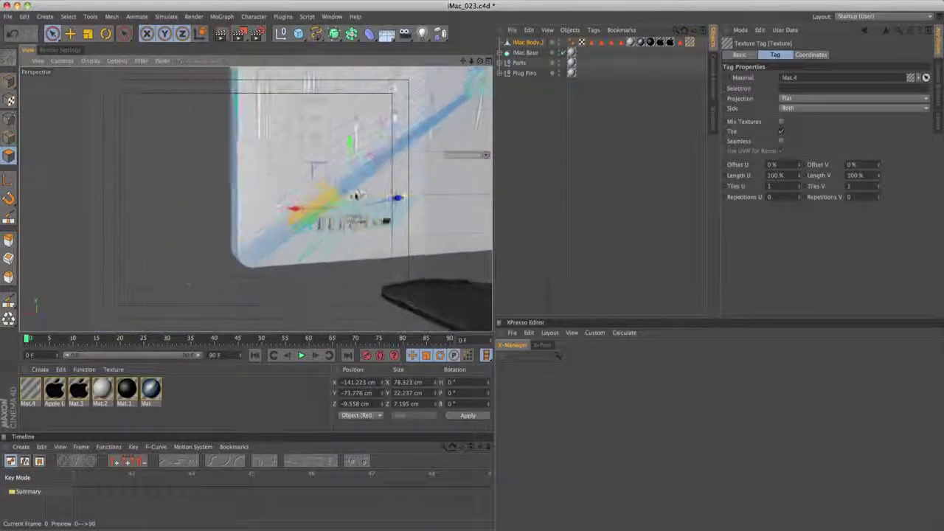
alt+middle_drag(396, 164, 350, 237)
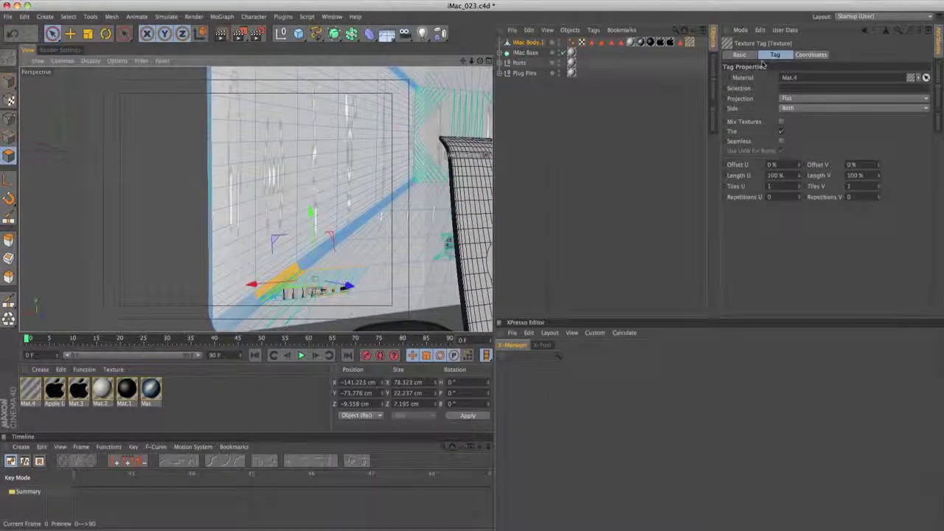
click(679, 42)
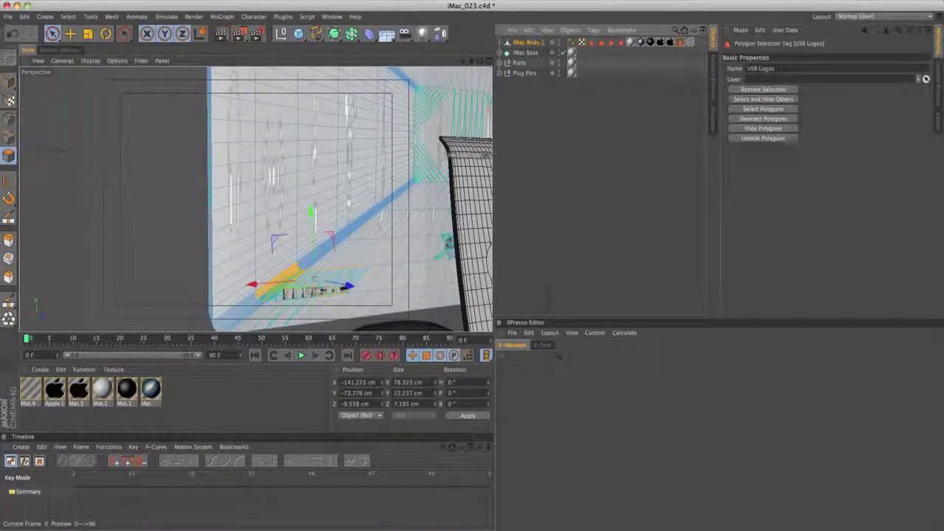
drag(782, 69, 680, 77)
key(super+c)
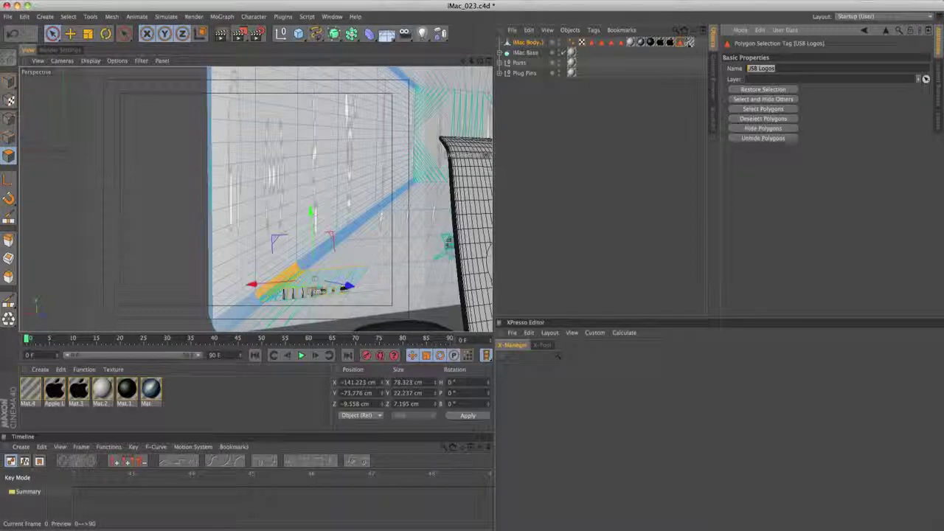
click(690, 42)
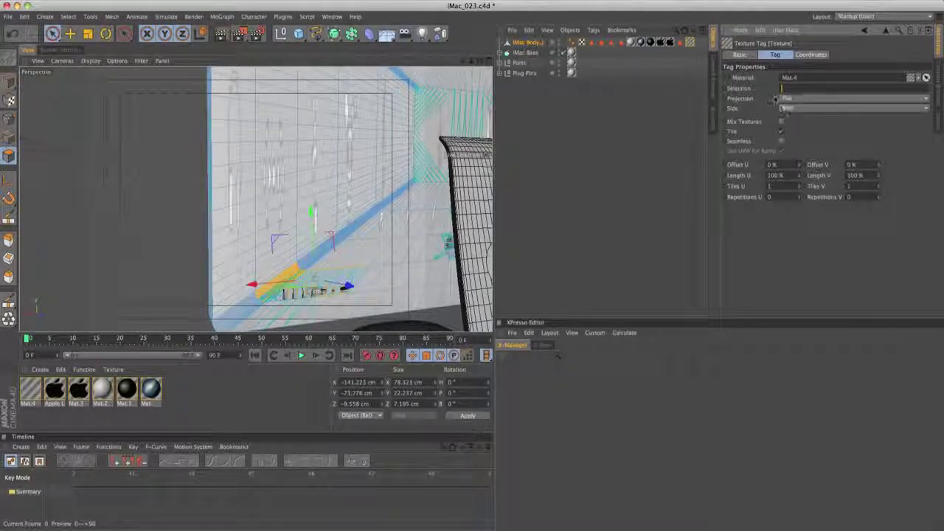
key(super+v)
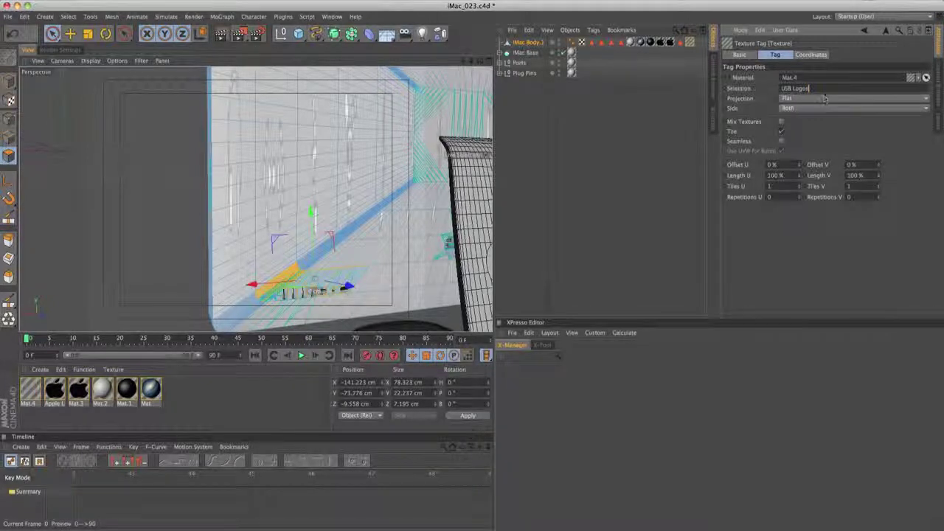
key(Return)
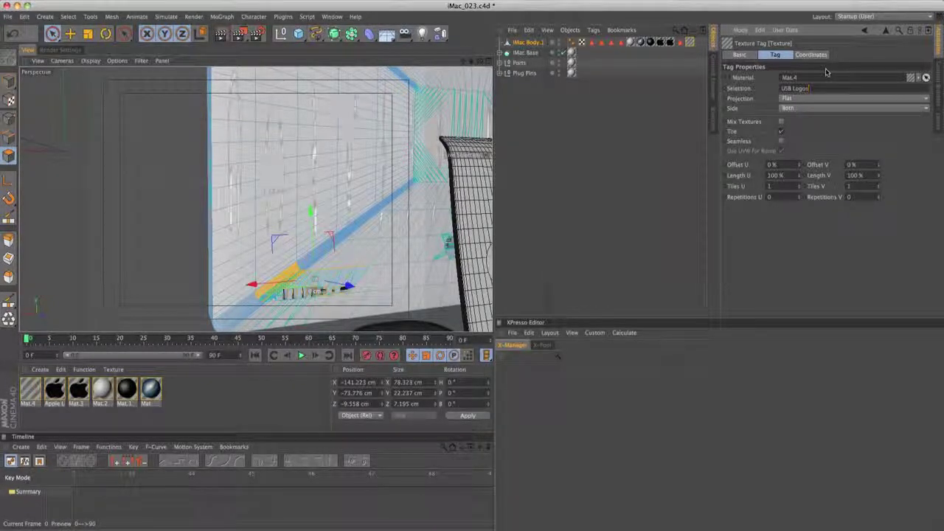
- Switch to texture editing mode and shift the flat projection across and down toward the row of ports
alt+right_drag(301, 253, 356, 251)
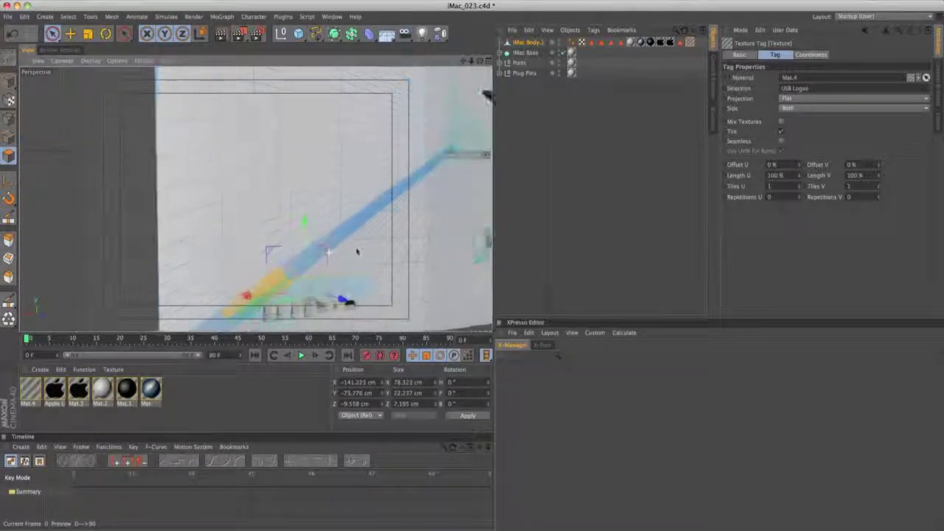
alt+drag(356, 251, 354, 276)
alt+middle_drag(354, 276, 377, 226)
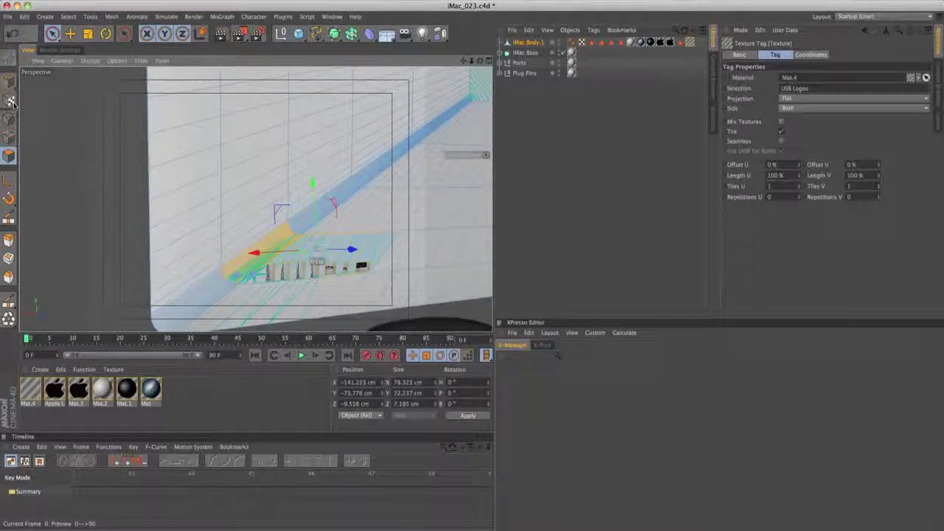
click(11, 100)
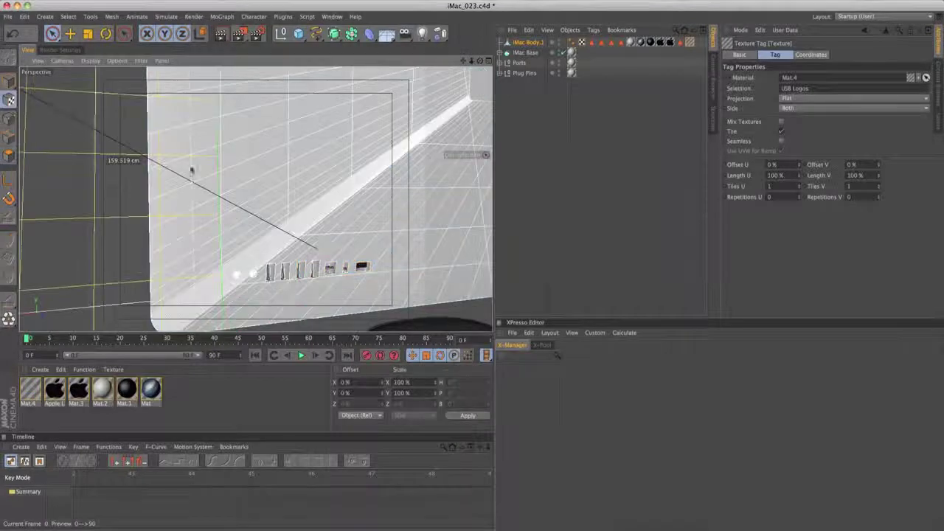
alt+right_drag(321, 219, 272, 192)
alt+drag(272, 192, 283, 212)
drag(90, 145, 226, 143)
drag(285, 97, 306, 198)
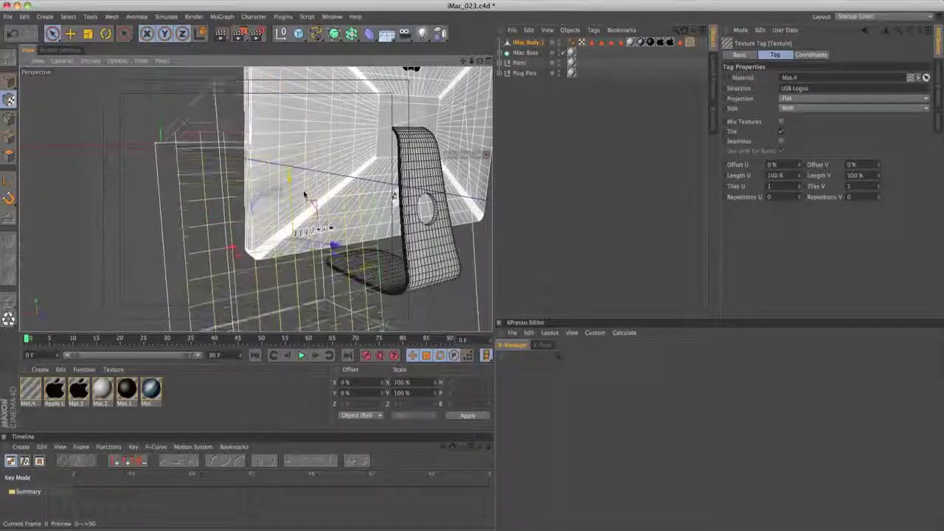
alt+right_drag(319, 227, 400, 206)
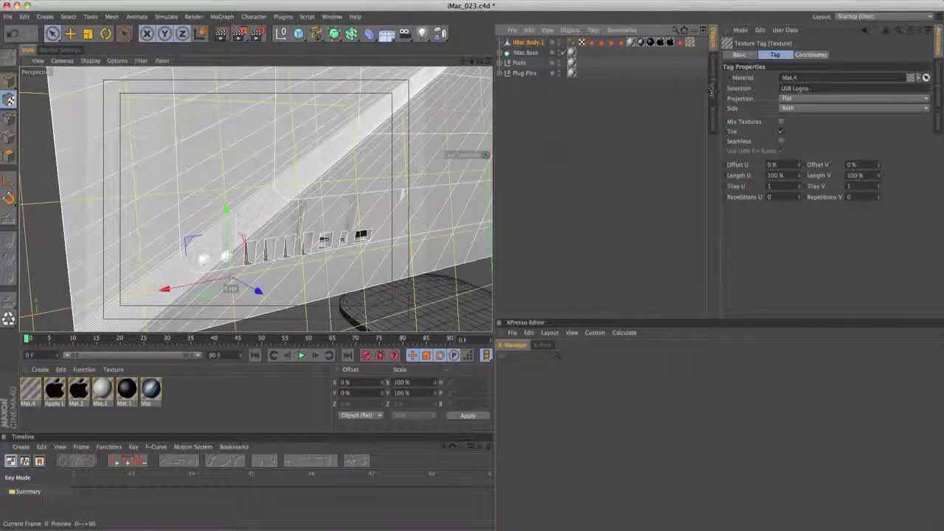
- Shrink the logo texture to a Length U of 15% and a Length V of 41%, and turn off tiling
drag(798, 176, 798, 222)
drag(879, 176, 878, 210)
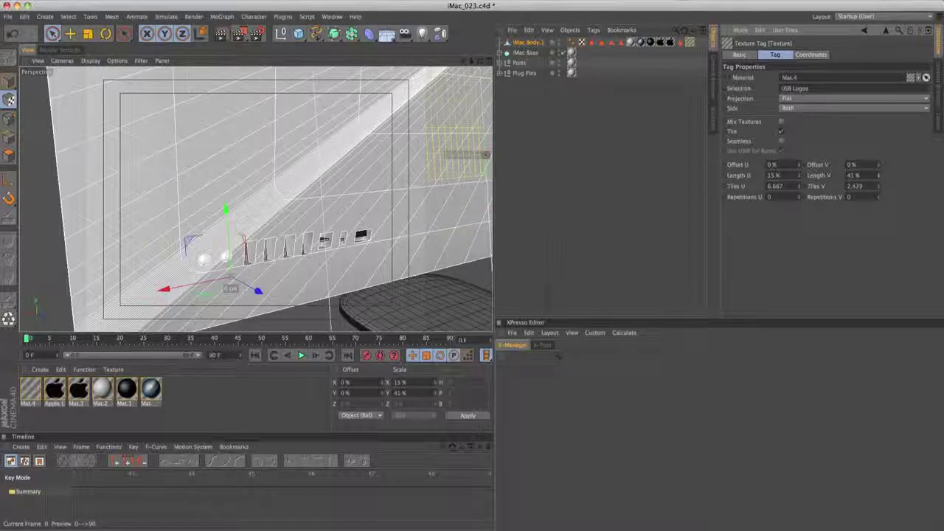
- Move the logo texture sideways toward the body's outer edge and down over the ports
alt+drag(339, 221, 402, 188)
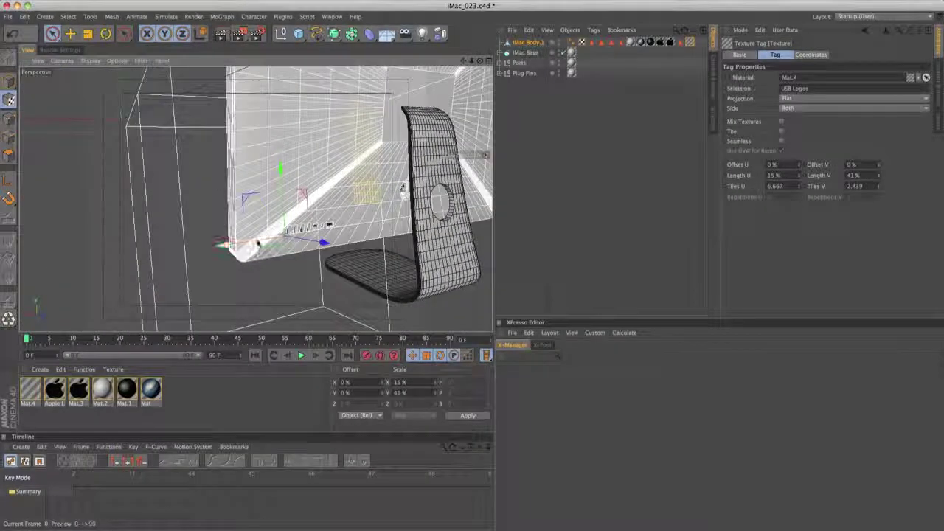
drag(201, 248, 151, 258)
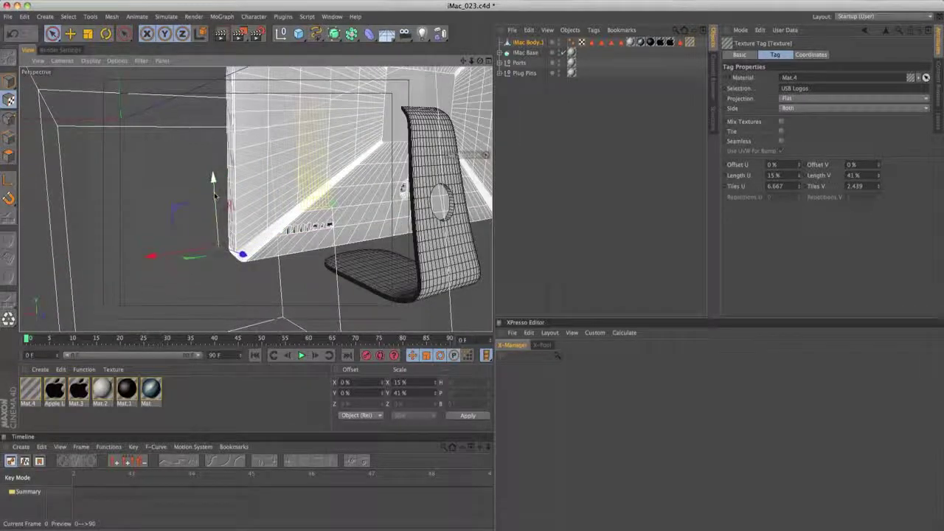
drag(214, 179, 220, 253)
alt+right_drag(326, 219, 420, 214)
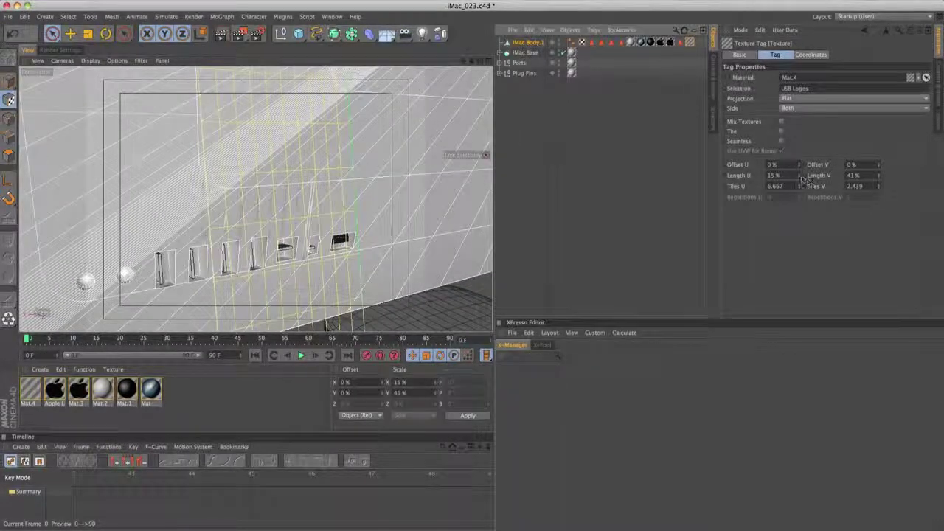
- Set the logo texture's Length U to 18% and Length V to 144%
drag(801, 176, 800, 174)
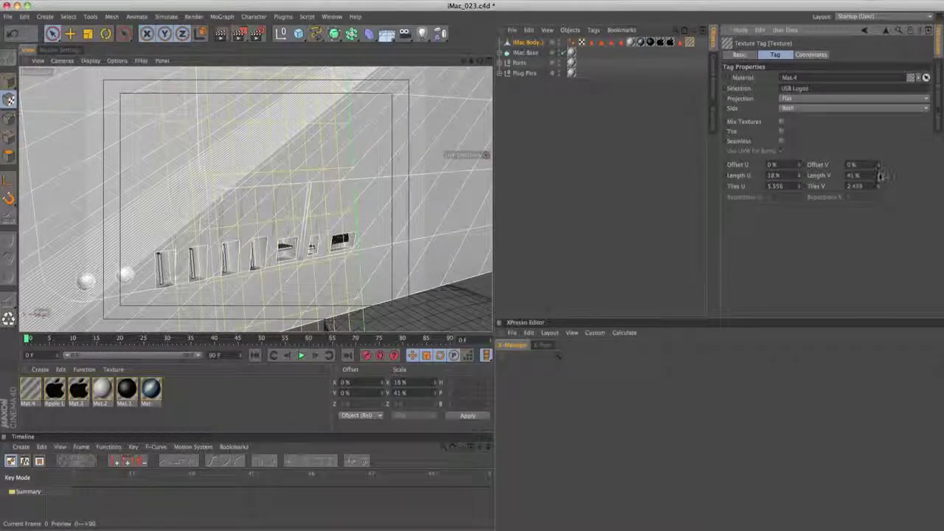
drag(880, 176, 876, 124)
scroll(243, 228, down, 5)
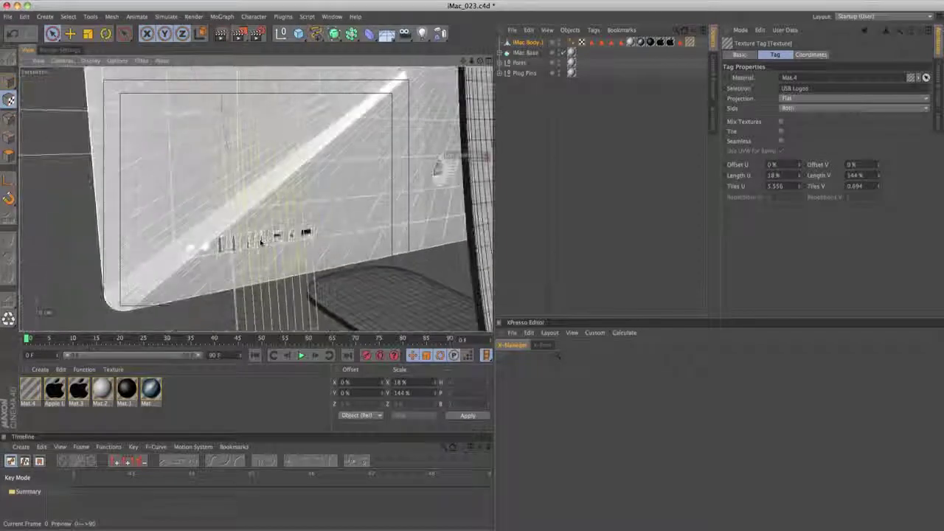
- Move the logo texture upward along its vertical axis, closer to the row of ports
alt+drag(247, 233, 341, 164)
drag(182, 257, 184, 87)
scroll(324, 159, up, 8)
alt+drag(295, 151, 314, 221)
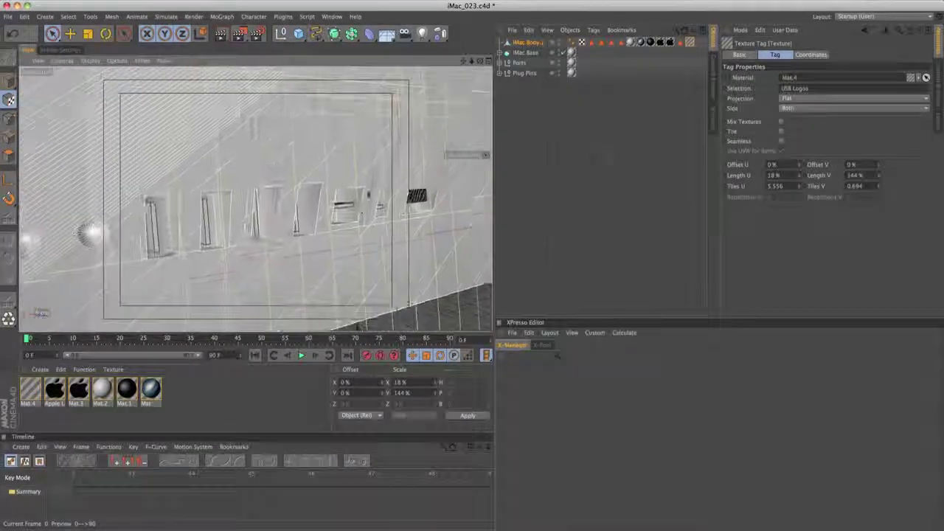
- Reduce the logo texture's Length V to 5% and set its Length U to 24%
drag(878, 175, 869, 239)
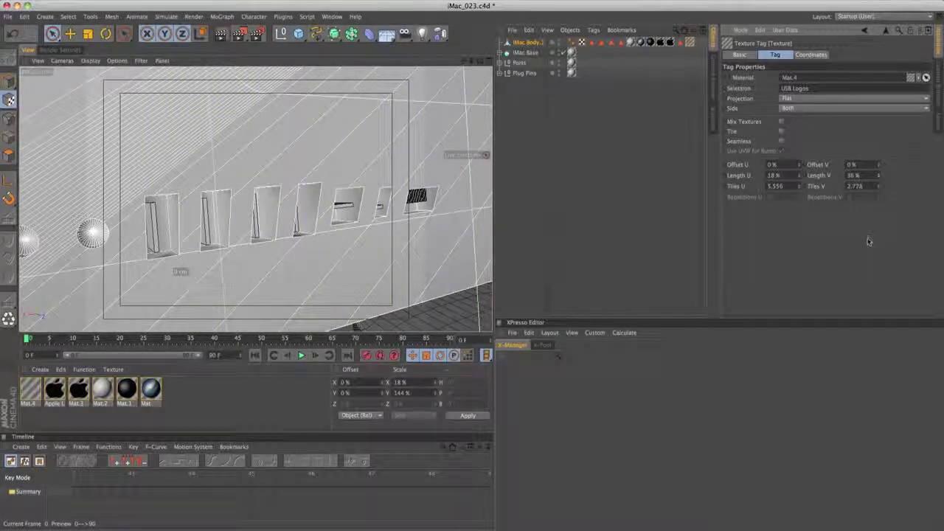
alt+drag(357, 325, 331, 217)
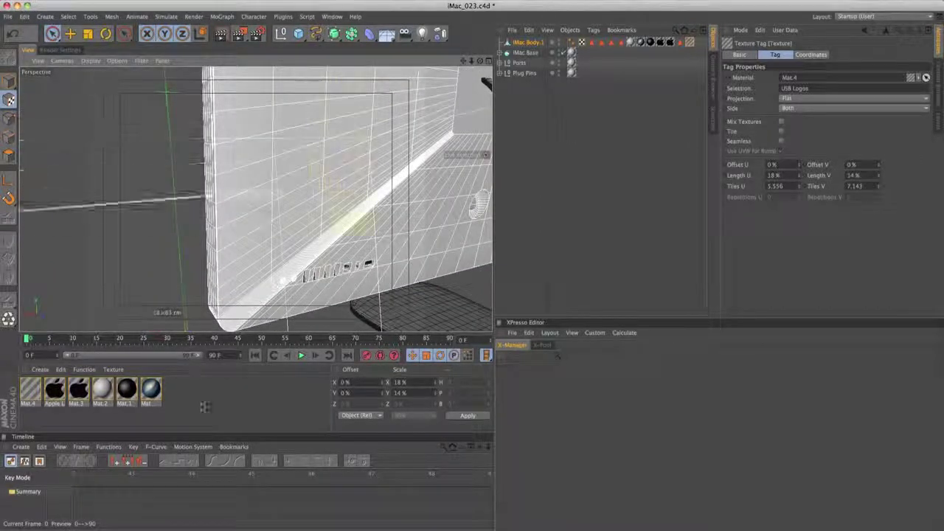
alt+right_drag(359, 259, 425, 238)
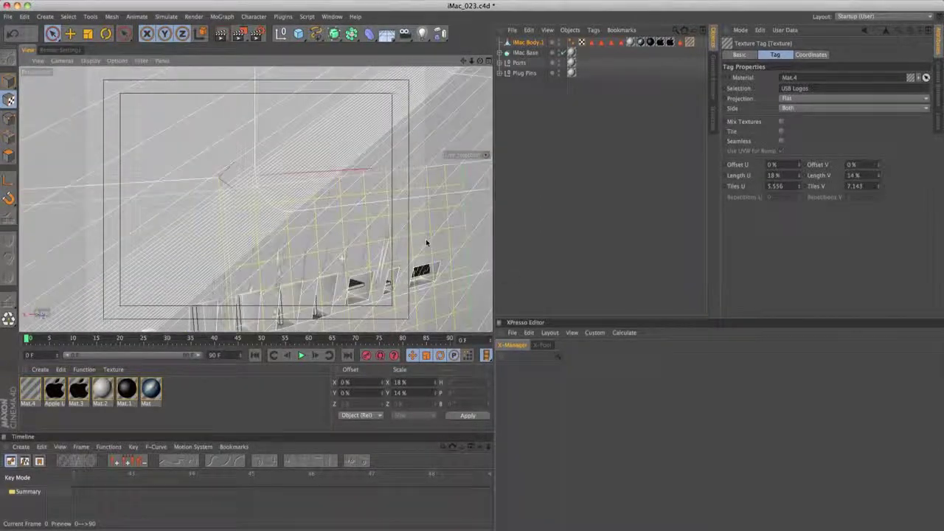
alt+middle_drag(420, 253, 442, 211)
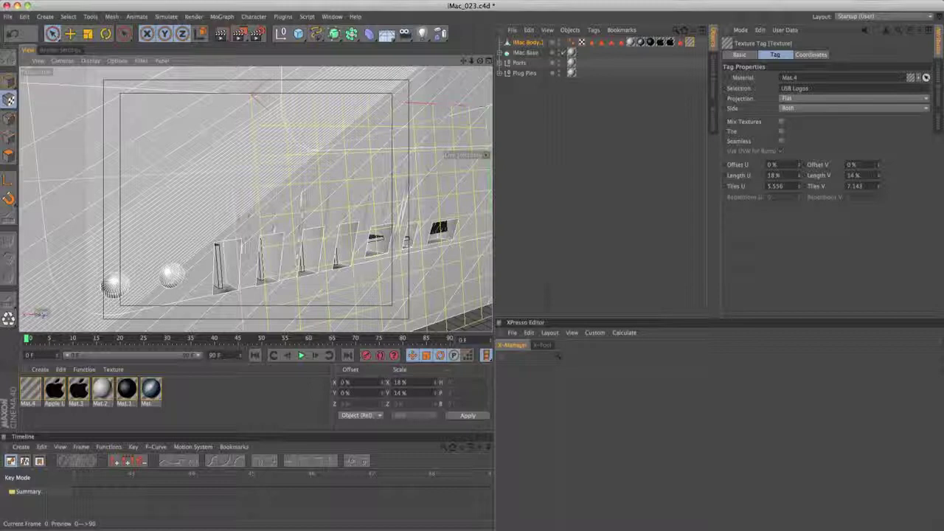
drag(878, 176, 878, 183)
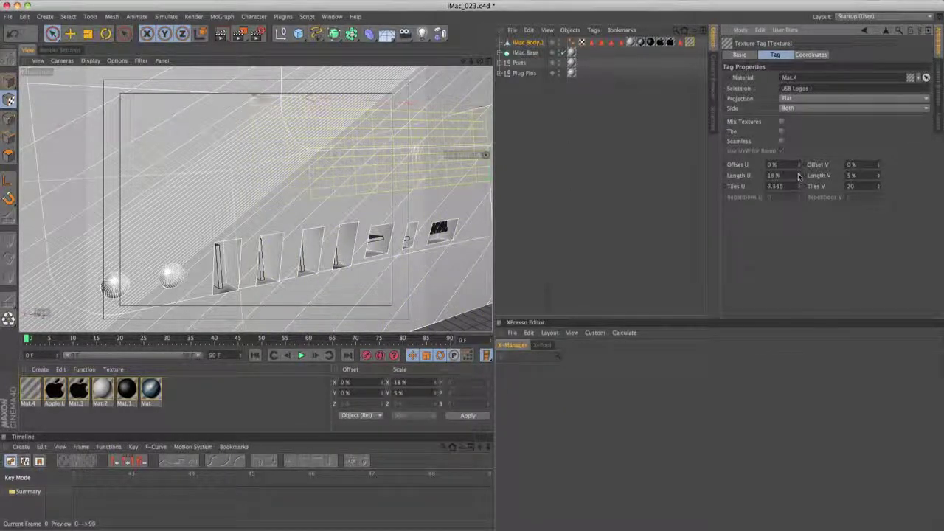
drag(798, 175, 798, 175)
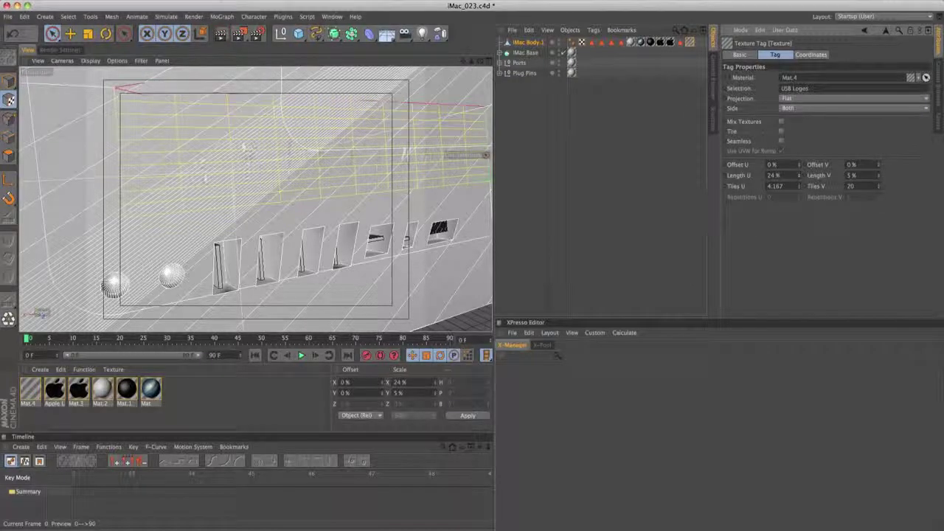
- Nudge the logo texture sideways and slightly down so the logos line up just above the ports
alt+right_drag(452, 217, 330, 209)
alt+drag(358, 217, 332, 279)
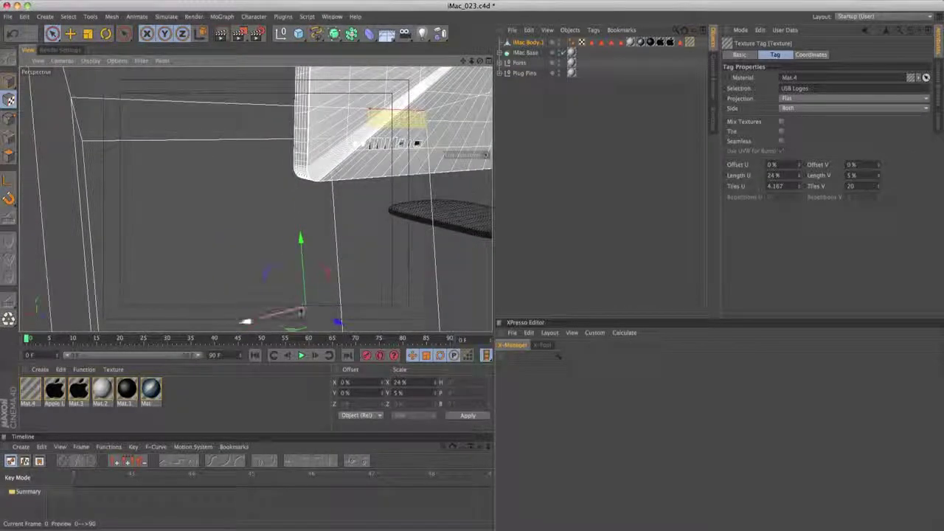
drag(301, 313, 290, 311)
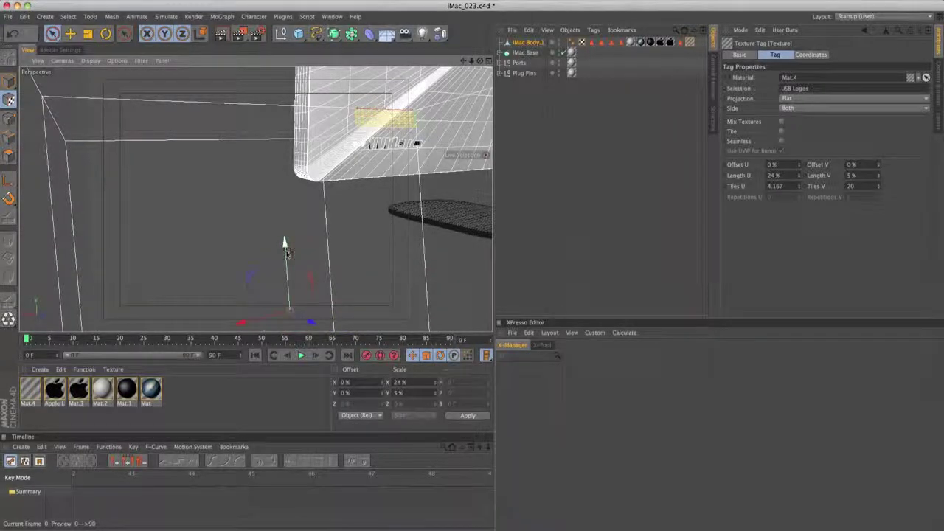
drag(287, 253, 289, 266)
alt+right_drag(395, 139, 513, 147)
alt+middle_drag(406, 158, 420, 198)
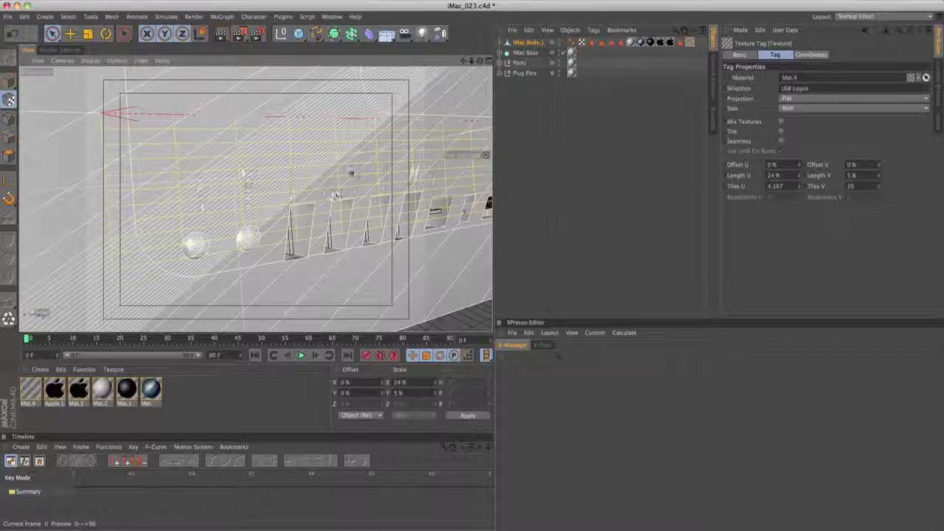
- Clear the USB_Logos.jpg texture from Mat.4's color channel and close the material editor
click(390, 271)
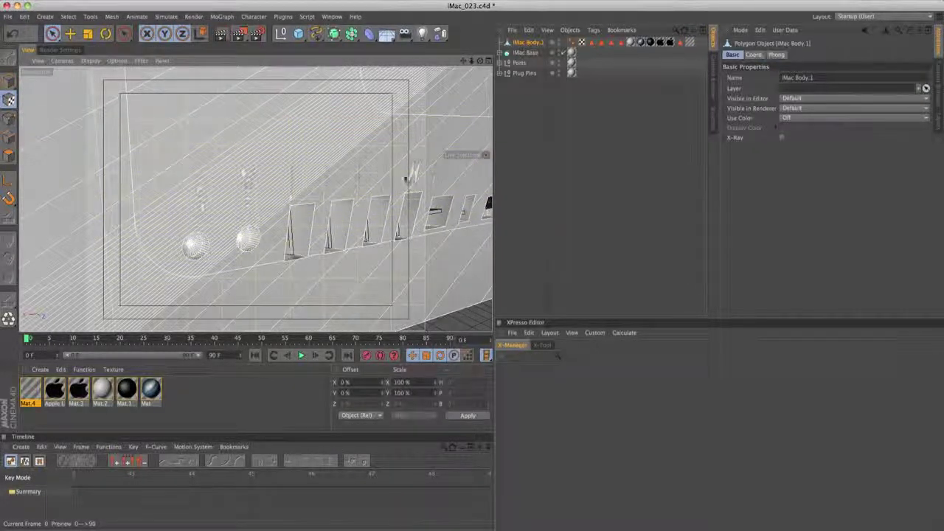
click(31, 393)
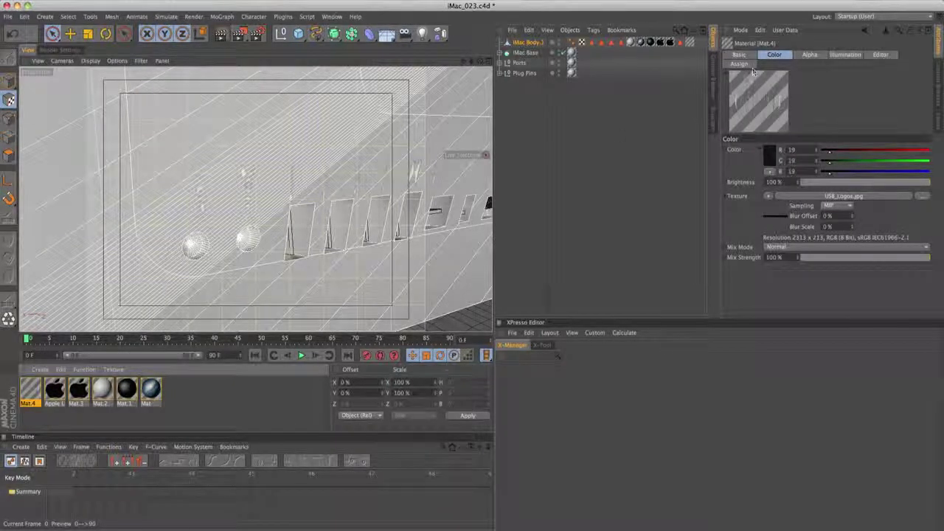
double_click(31, 392)
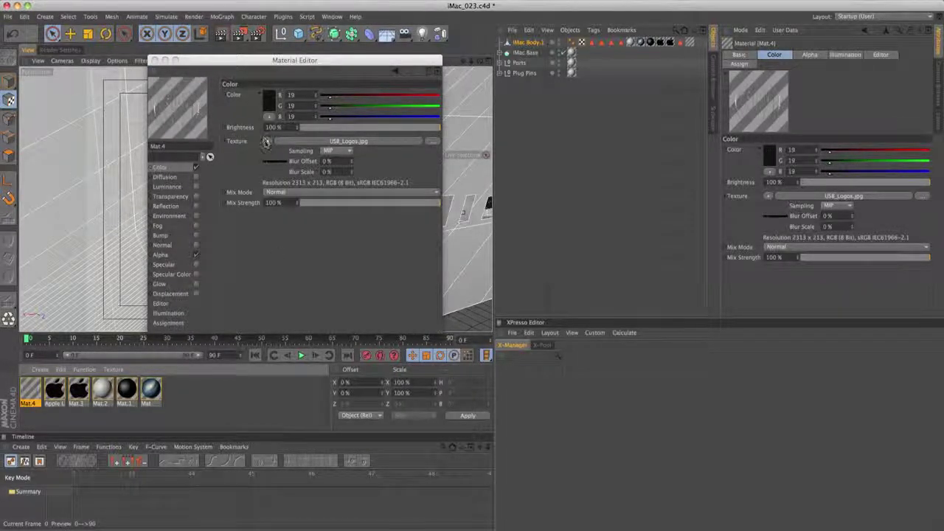
click(267, 142)
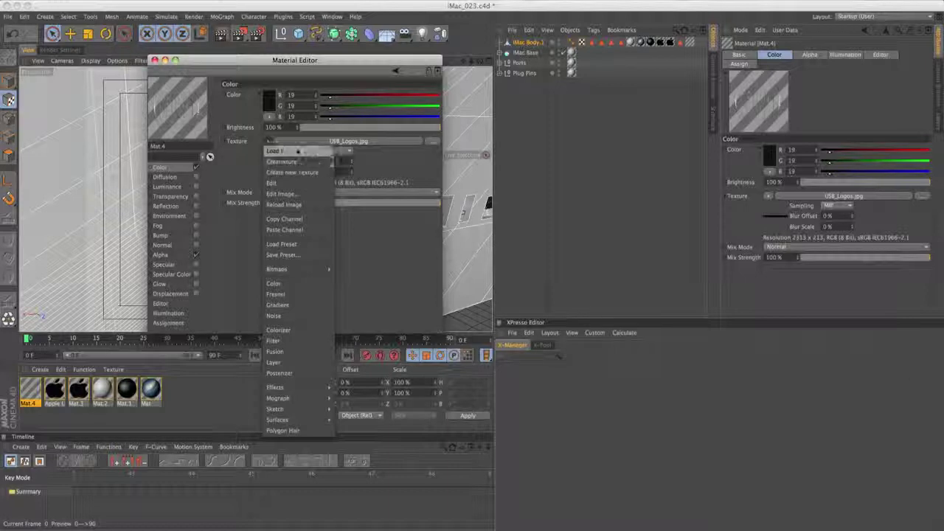
click(280, 161)
click(154, 59)
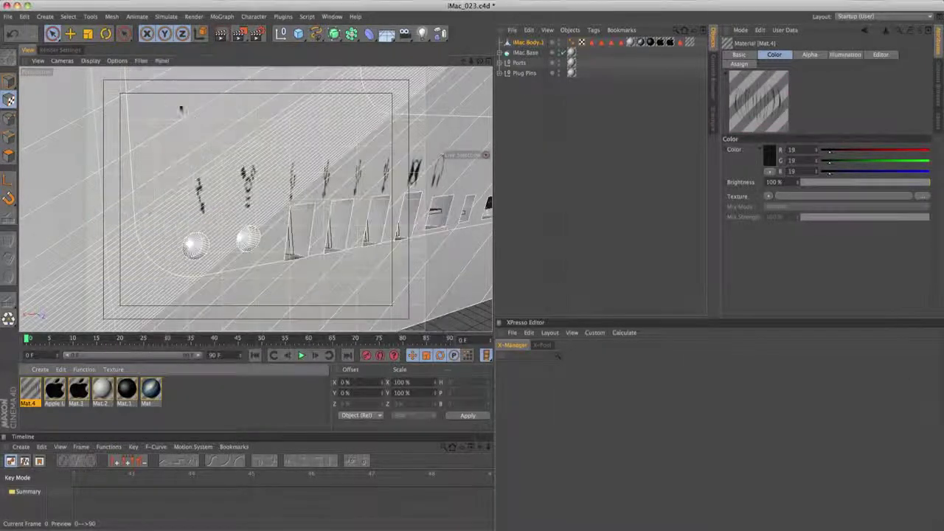
- Select Mat.4's texture tag on iMac Body.1 and reduce its Length U to 19%
alt+middle_drag(331, 217, 298, 236)
alt+right_drag(298, 236, 276, 228)
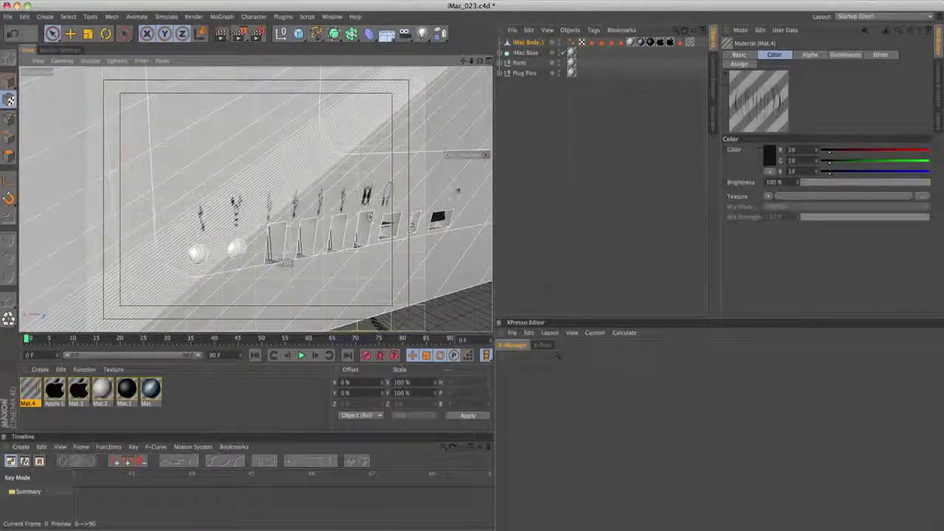
click(690, 42)
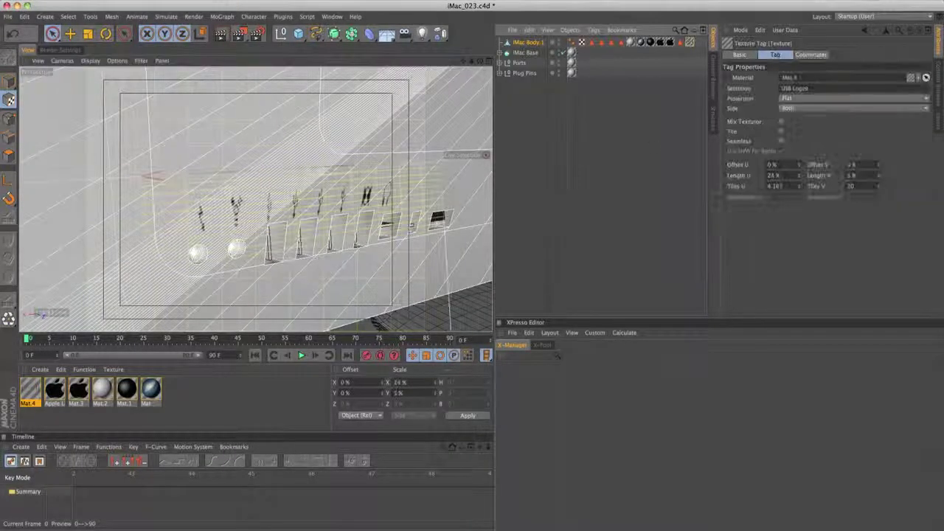
drag(797, 179, 801, 181)
- Mirror and resize the logo texture to Length U -30% and Length V 3%, and shift it to about X -6 cm, Y -173 cm over the ports
alt+right_drag(417, 278, 329, 268)
alt+middle_drag(329, 268, 407, 166)
alt+drag(407, 167, 395, 171)
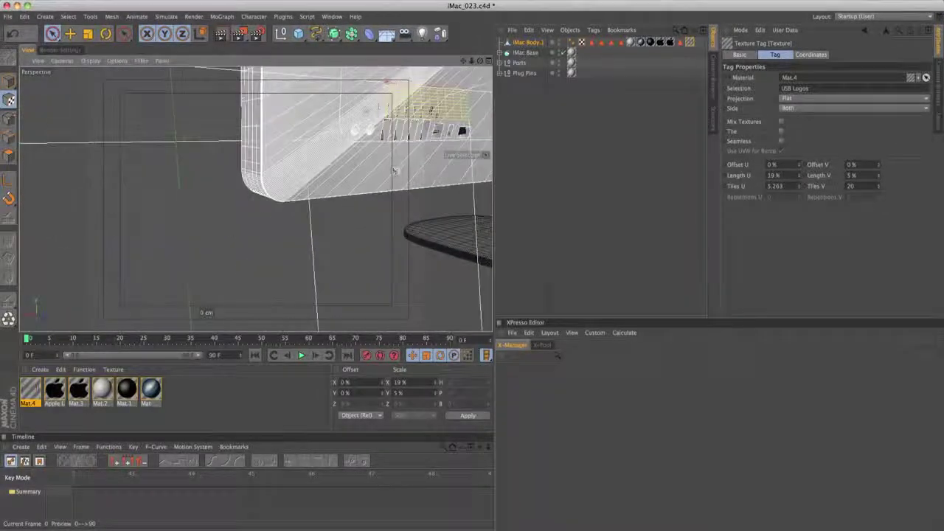
alt+right_drag(395, 172, 350, 177)
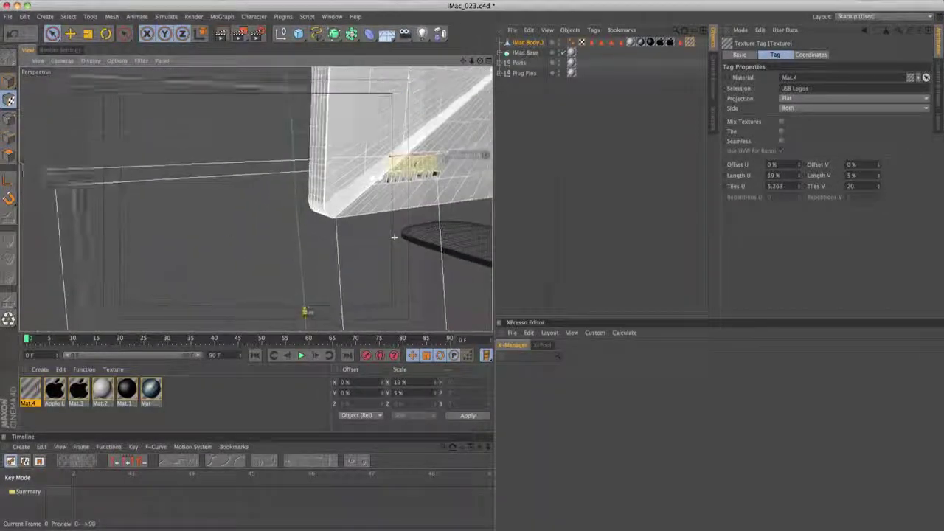
alt+drag(350, 177, 394, 186)
key(l)
alt+right_drag(402, 166, 504, 162)
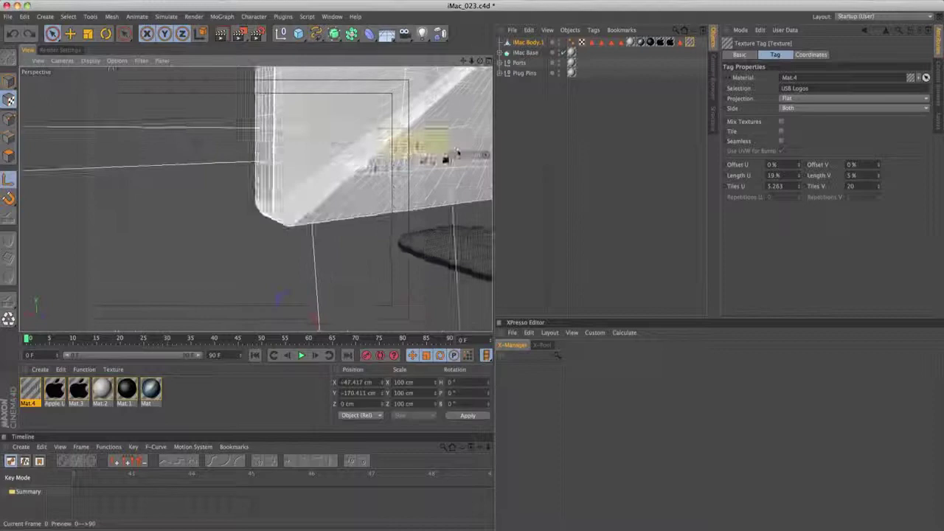
alt+middle_drag(454, 152, 405, 214)
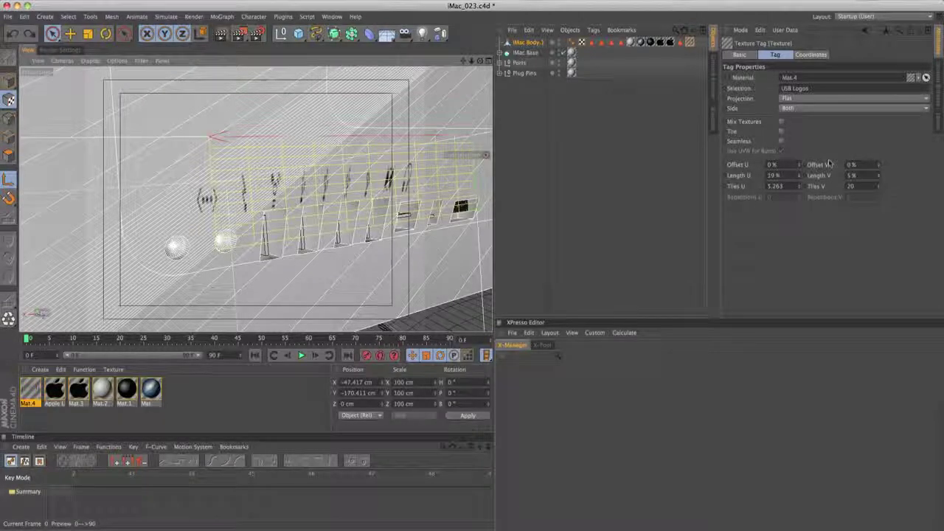
drag(799, 175, 800, 201)
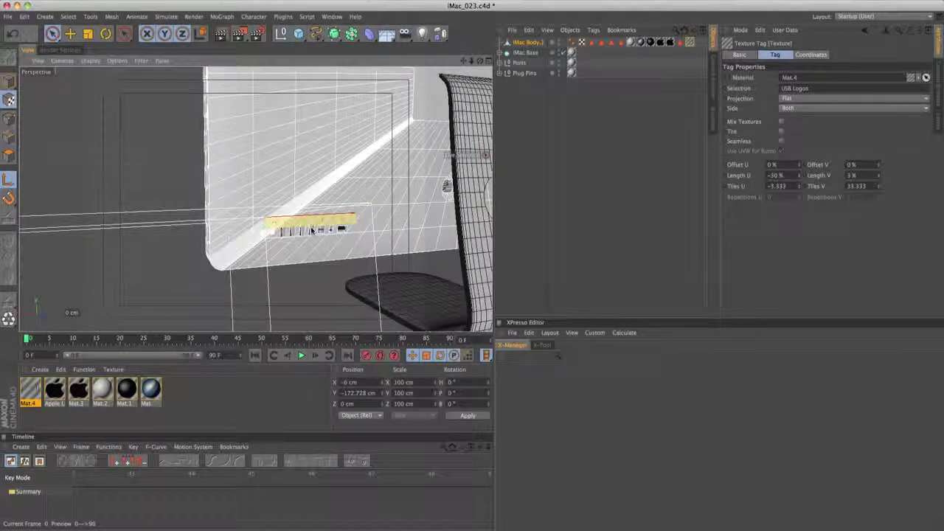
key(l)
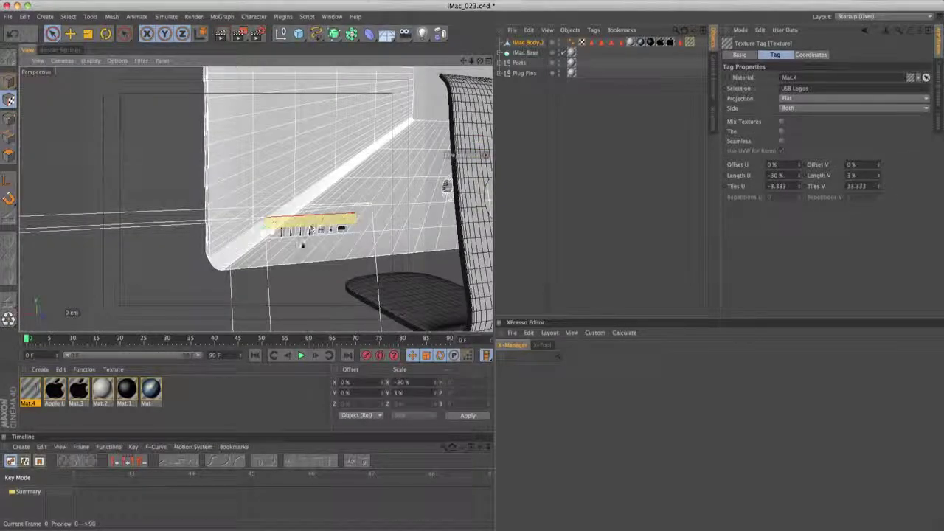
alt+right_drag(306, 223, 379, 227)
alt+drag(379, 227, 321, 229)
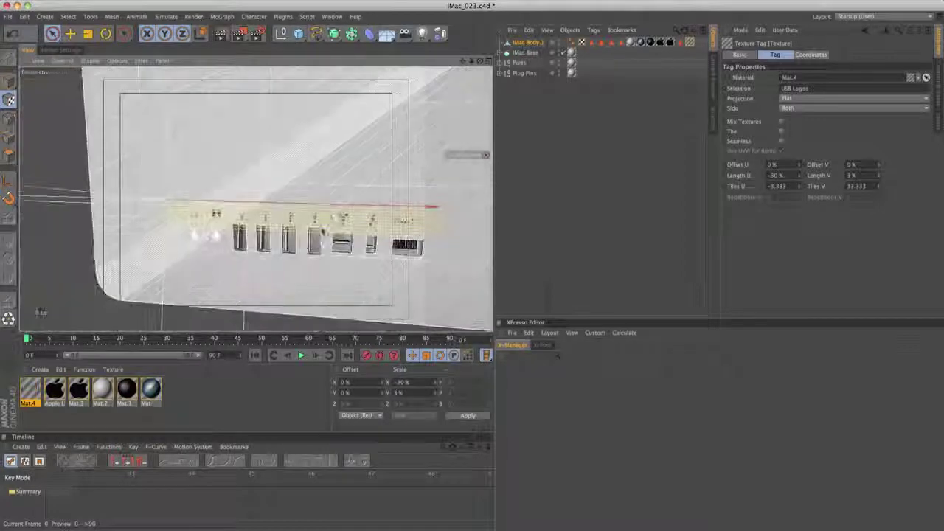
- Return to Model mode and add a Cylinder primitive to the scene
click(9, 81)
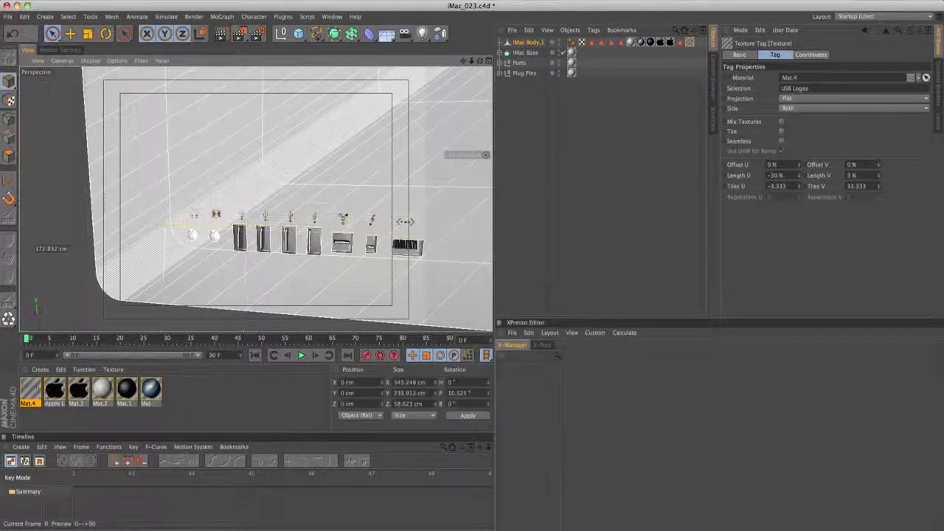
alt+drag(358, 220, 377, 205)
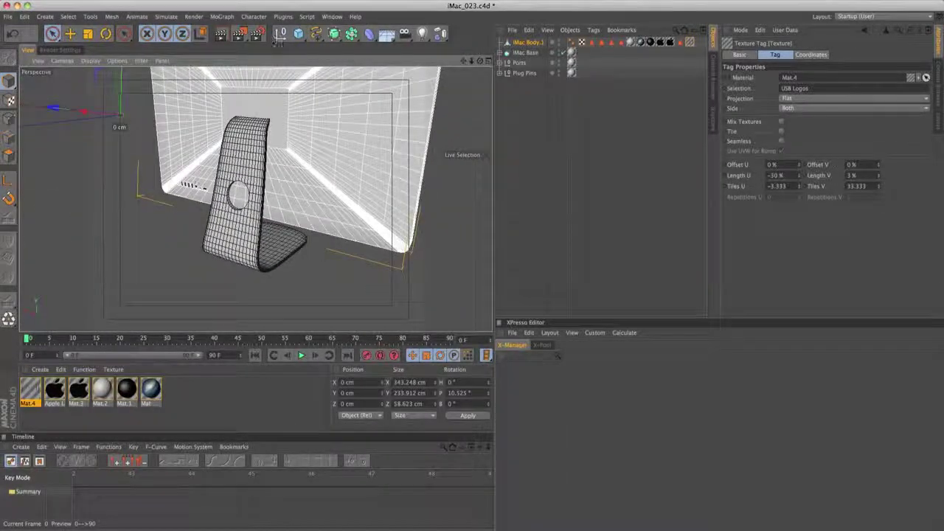
drag(299, 33, 484, 54)
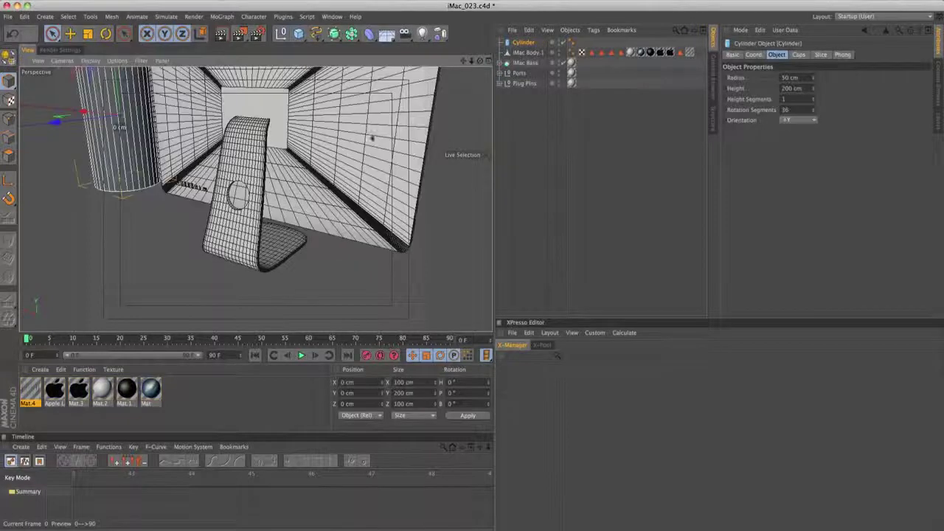
- Set a viewport to the Back view and maximize it, showing the rear of the iMac over the reference image
middle_click(313, 169)
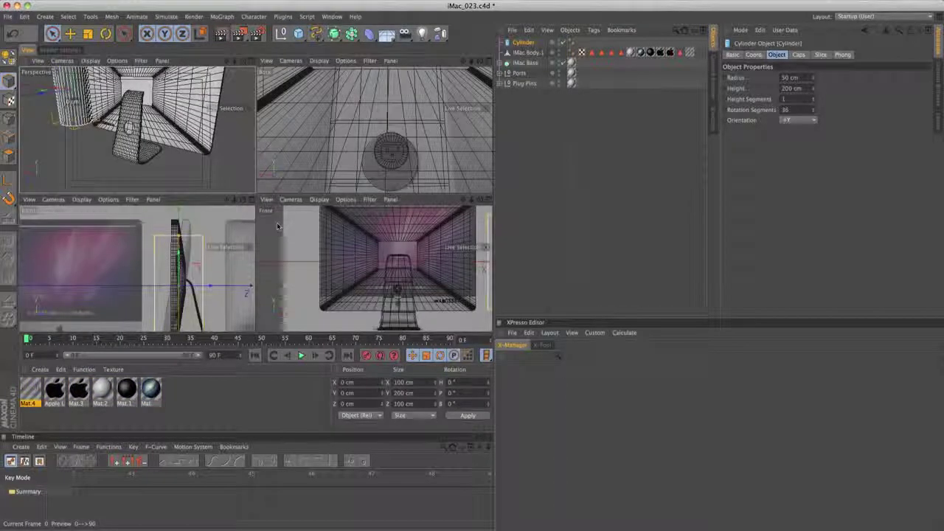
scroll(439, 127, down, 6)
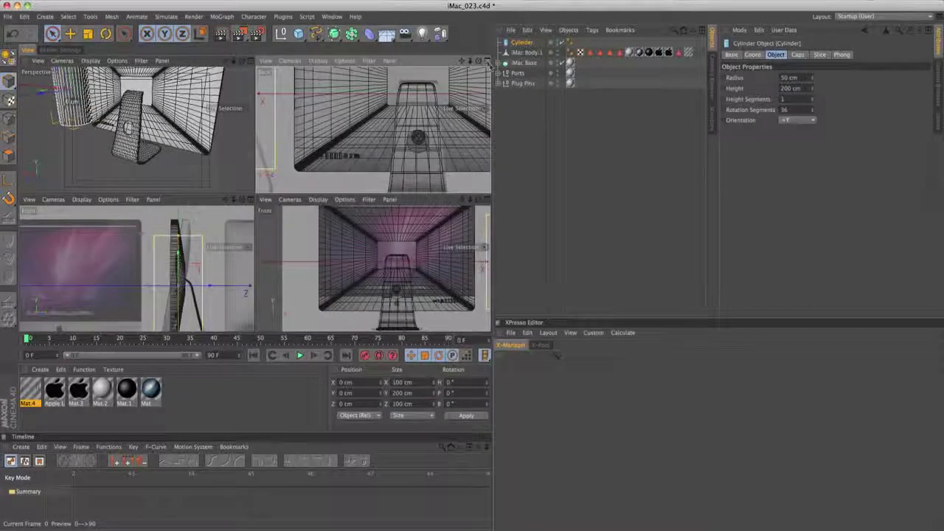
middle_click(442, 175)
scroll(443, 175, down, 2)
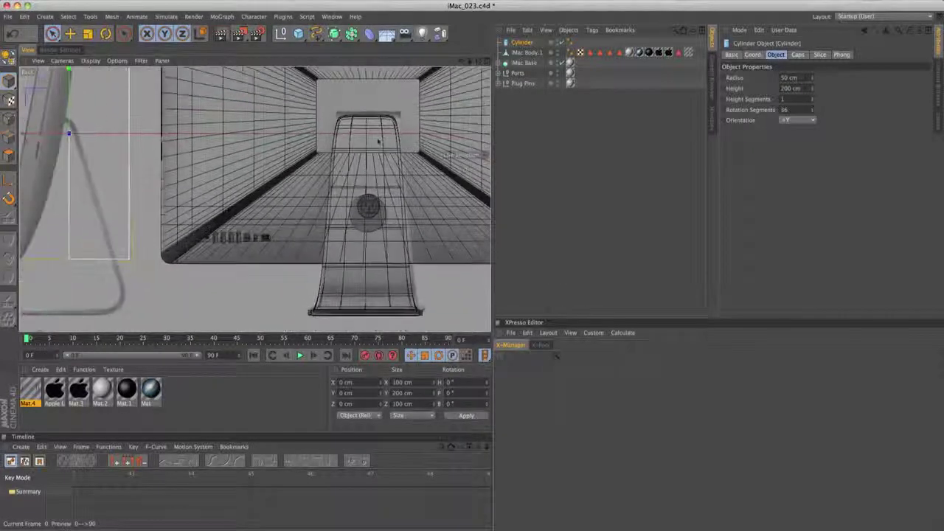
click(90, 61)
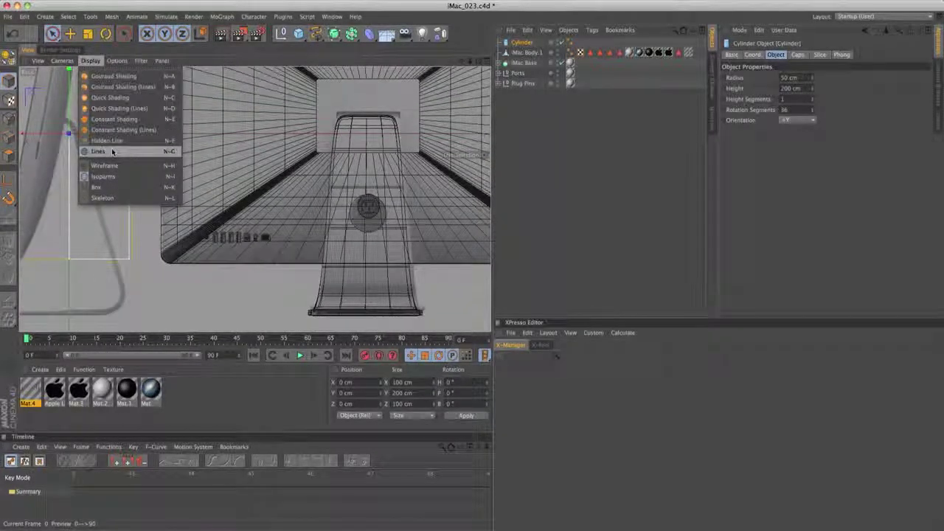
click(384, 196)
mouse_move(384, 196)
alt+middle_down()
mouse_move(351, 205)
mouse_move(194, 197)
alt+middle_up()
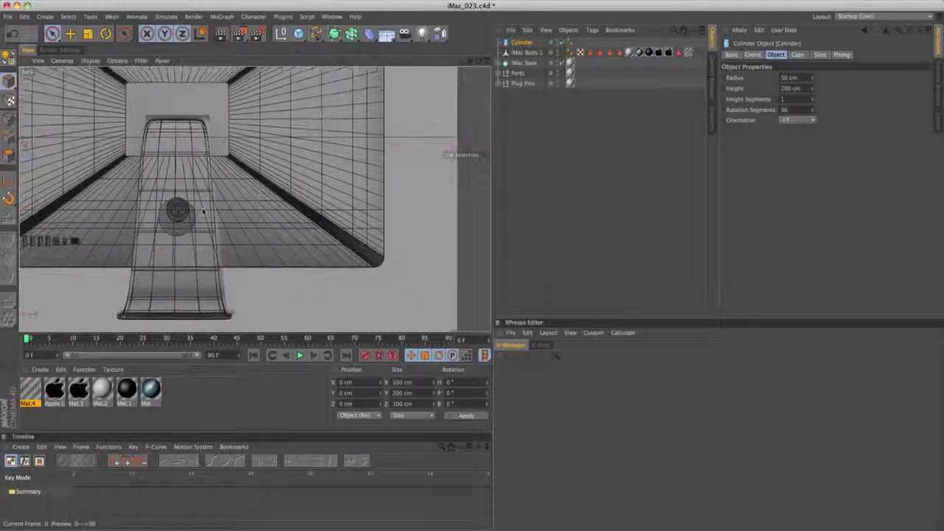
- Hide iMac Body.1 to expose the reference image of the iMac's back
scroll(253, 240, up, 2)
scroll(252, 241, up, 5)
scroll(251, 241, down, 5)
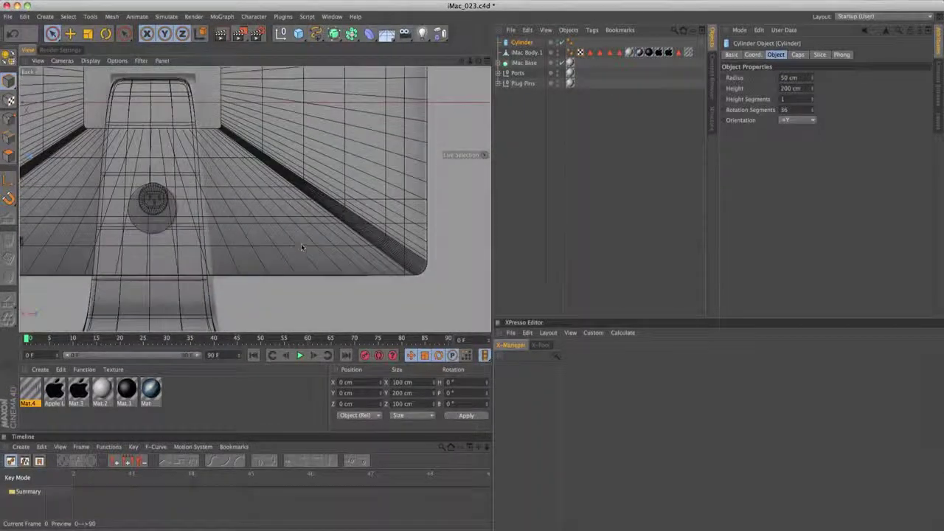
alt+middle_drag(301, 244, 298, 230)
alt+double_click(558, 53)
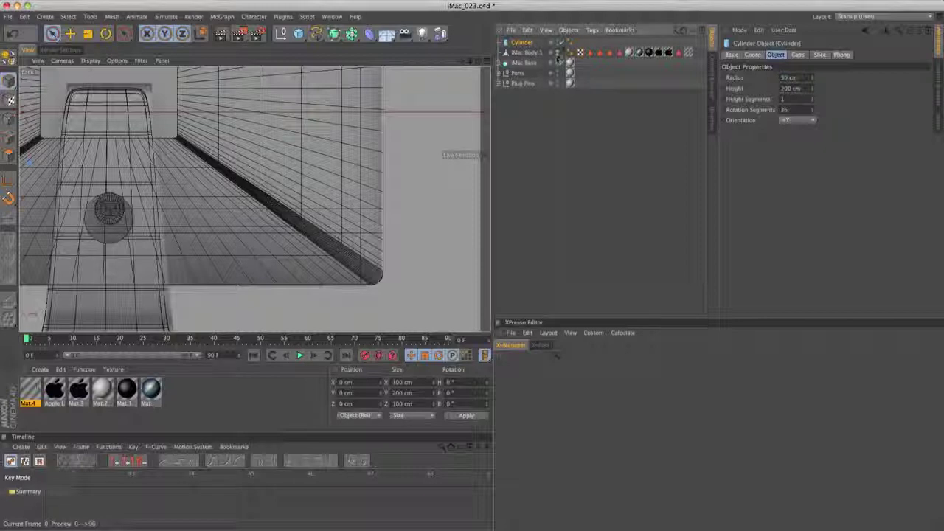
scroll(337, 169, down, 5)
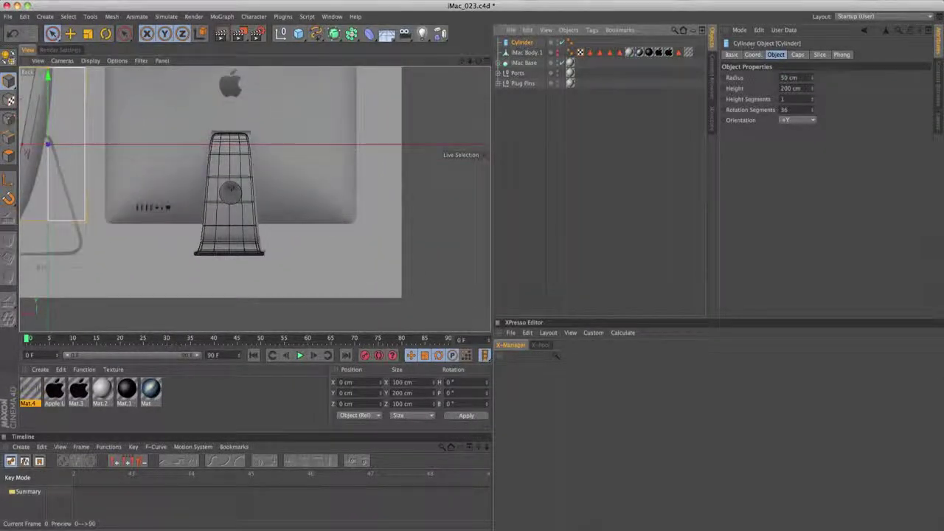
alt+middle_drag(254, 199, 322, 234)
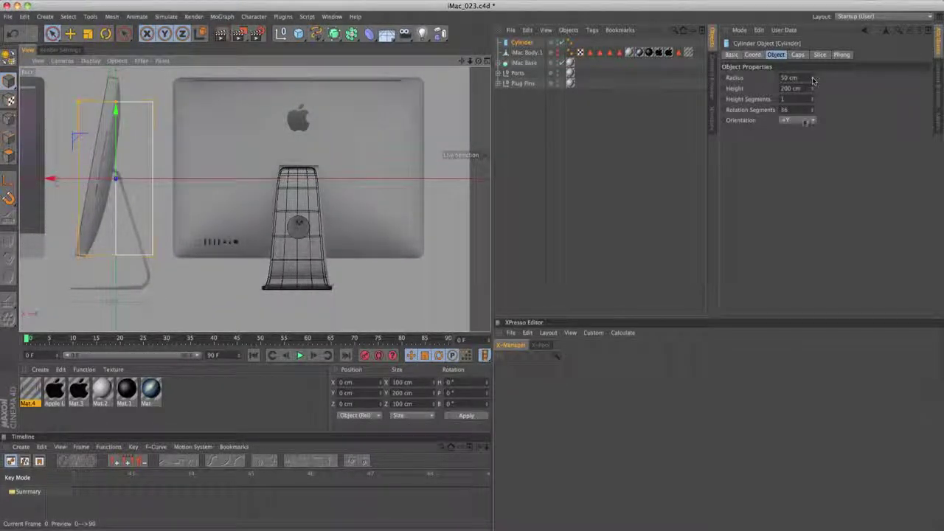
- Set the cylinder's orientation to +Z
click(807, 120)
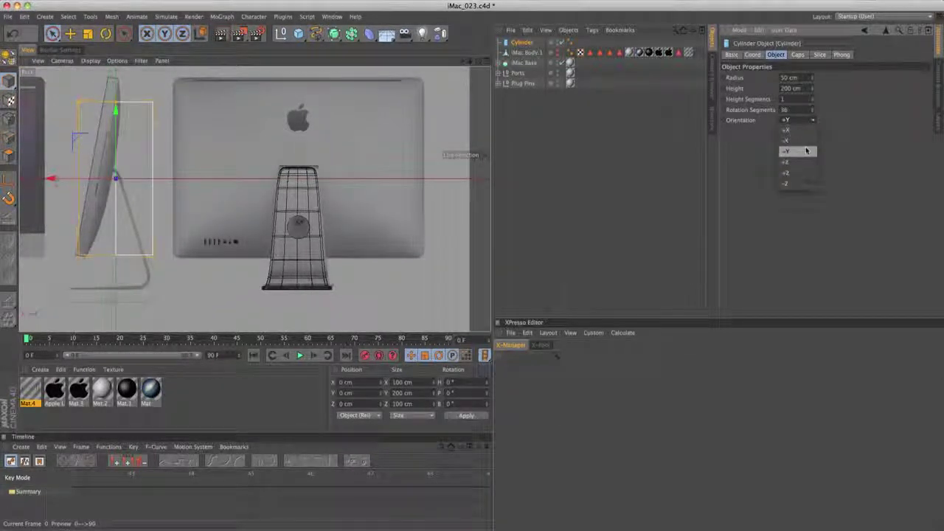
click(803, 139)
click(798, 120)
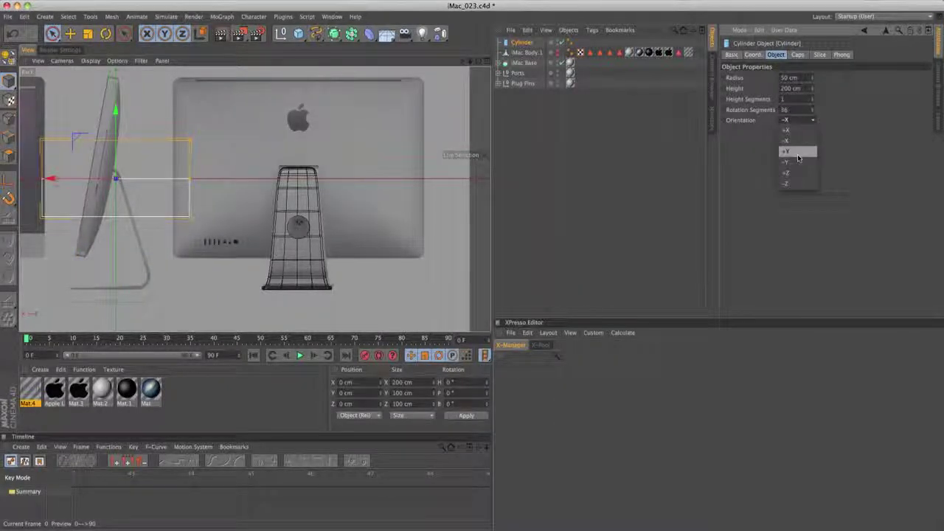
click(807, 148)
click(801, 172)
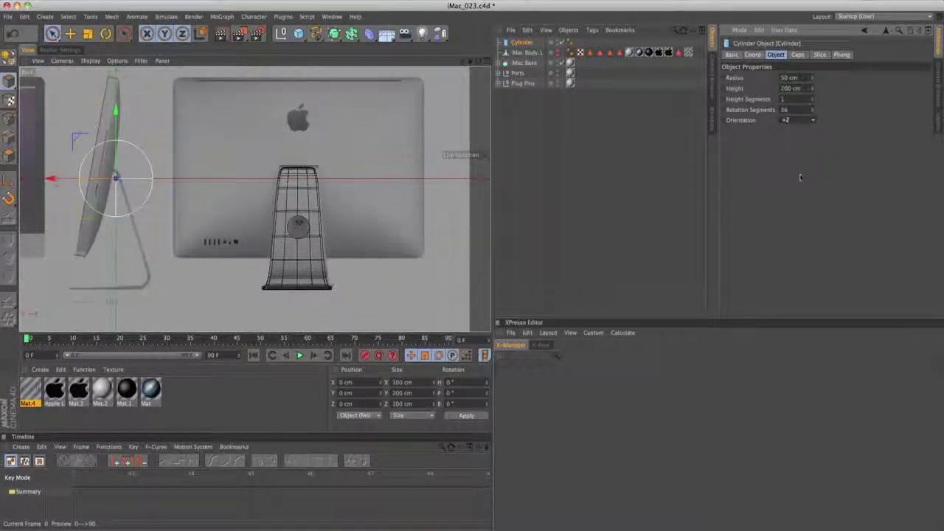
- Move the cylinder to the lower-right corner of the iMac's back in the reference image, at about X -397 cm, Y -82 cm
drag(77, 139, 369, 201)
scroll(399, 237, up, 14)
alt+middle_drag(399, 237, 349, 199)
drag(346, 173, 364, 183)
- Reduce the cylinder's radius to 4 cm
drag(813, 79, 813, 111)
click(813, 79)
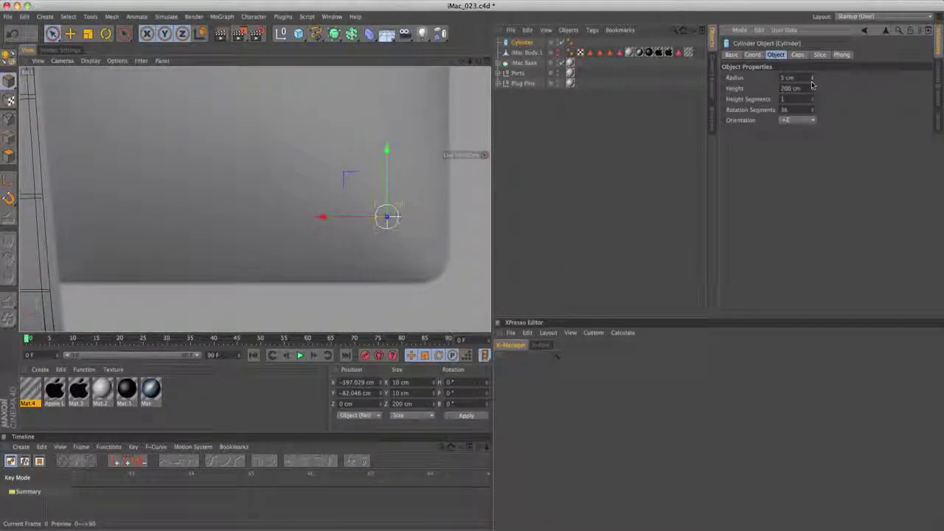
scroll(424, 203, up, 2)
- Return to the maximized Perspective view and make iMac Body.1 visible again
click(487, 61)
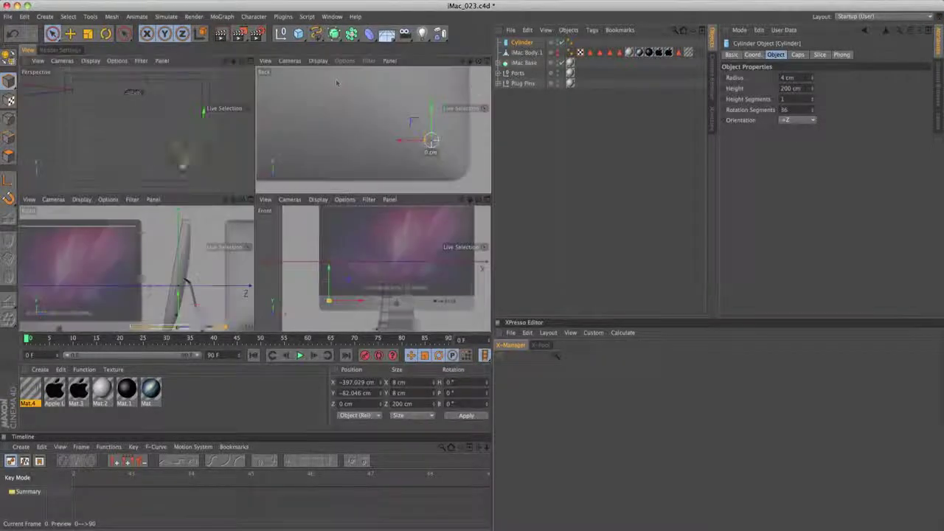
click(250, 62)
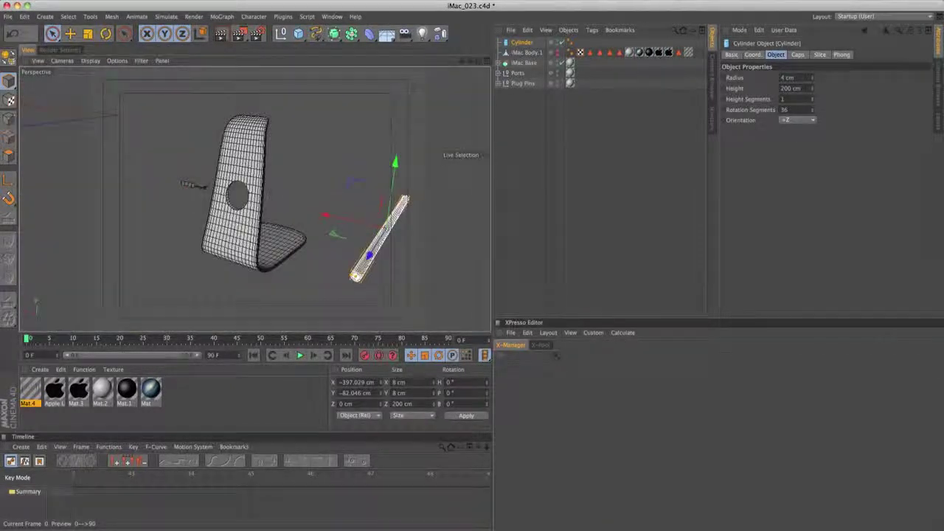
click(559, 54)
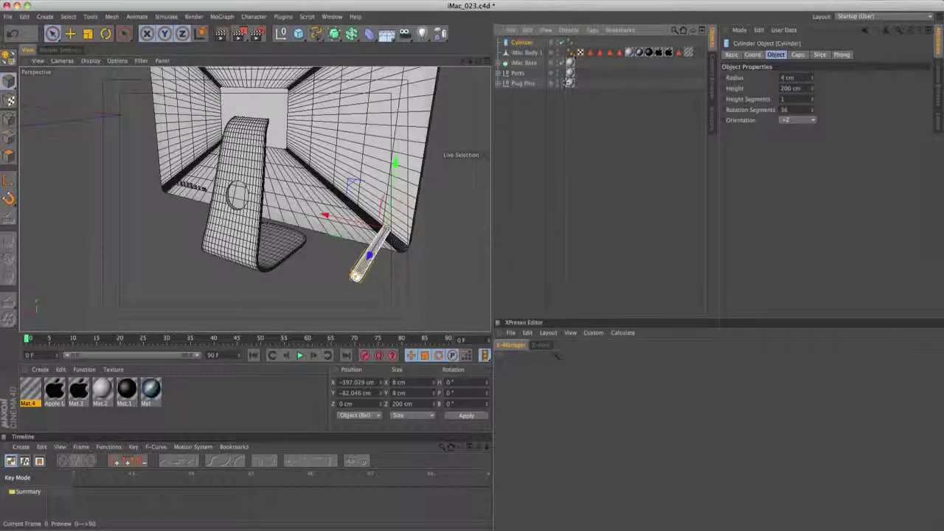
alt+drag(399, 184, 295, 170)
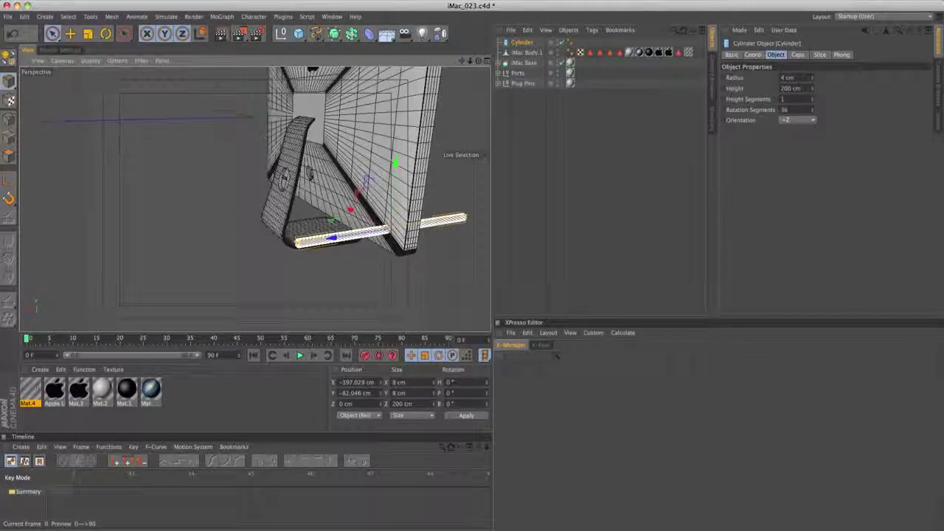
- Reduce the cylinder's height to 5 cm and nudge it along Z to about 0.11 cm
drag(814, 88, 804, 128)
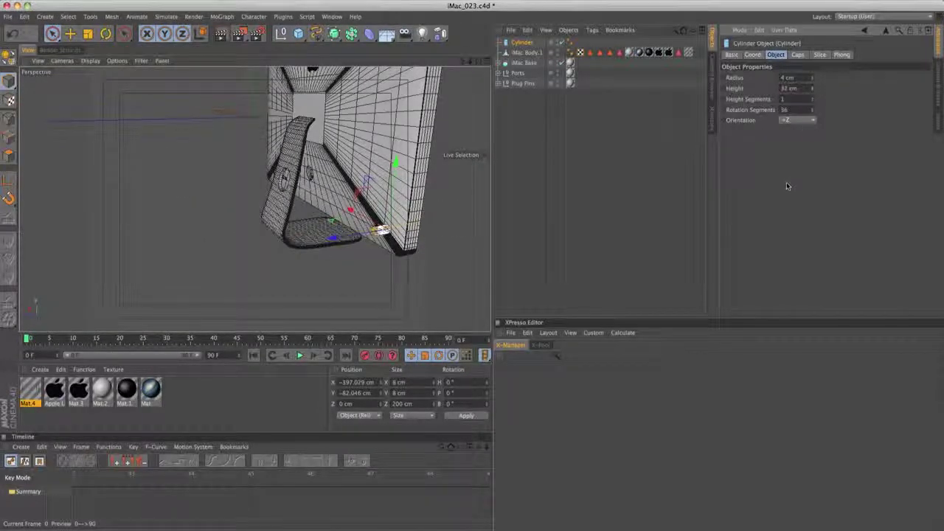
drag(786, 183, 787, 187)
alt+right_drag(382, 214, 472, 223)
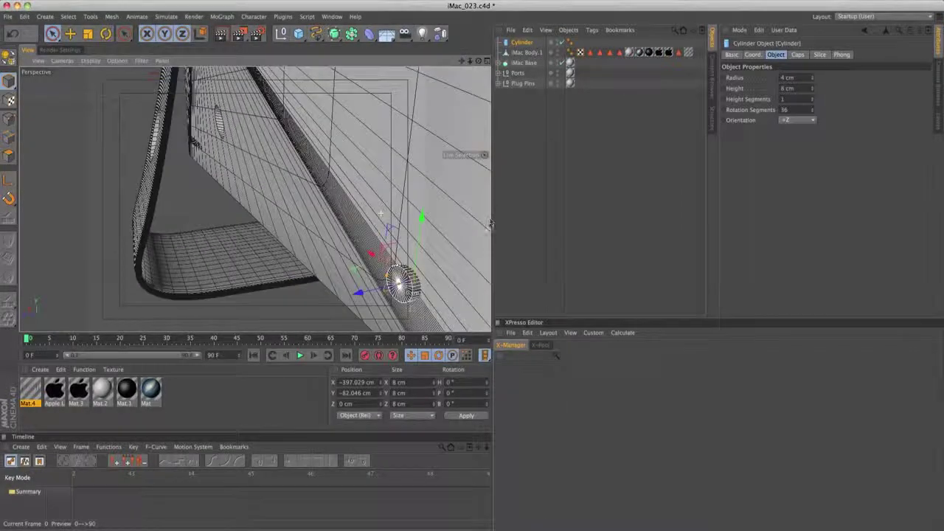
click(813, 90)
alt+right_drag(396, 288, 444, 273)
alt+middle_drag(444, 270, 395, 274)
alt+drag(395, 273, 354, 275)
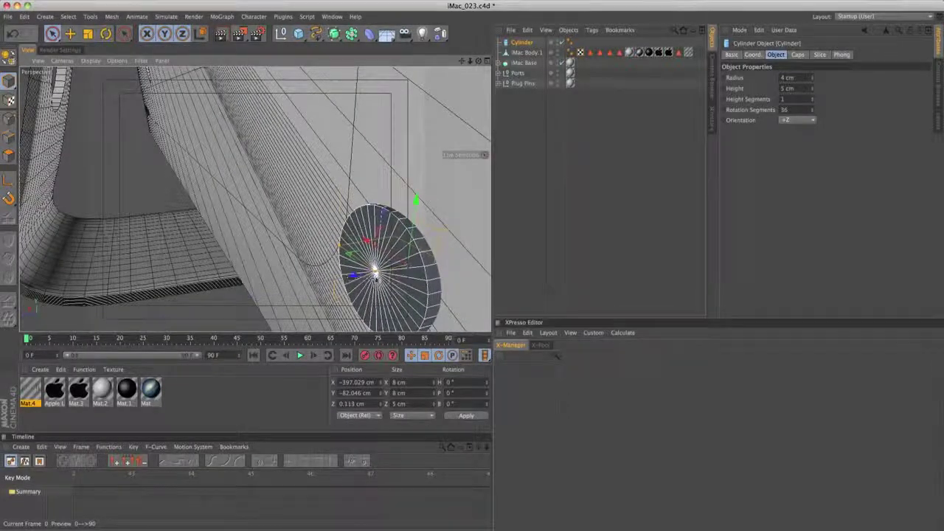
- Rotate the cylinder to follow the tilt of the iMac's back surface, at about H 6.2°, P -0.8°, B -2.1°
alt+drag(376, 275, 523, 142)
key(r)
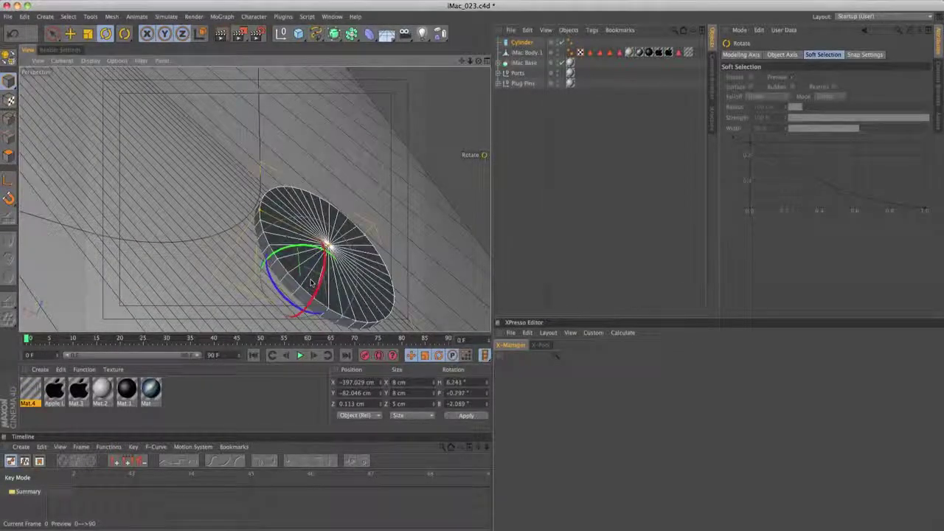
- Nudge the cylinder along its Z axis to about -0.22 cm and apply the Mat.2 material to it
alt+drag(383, 241, 310, 314)
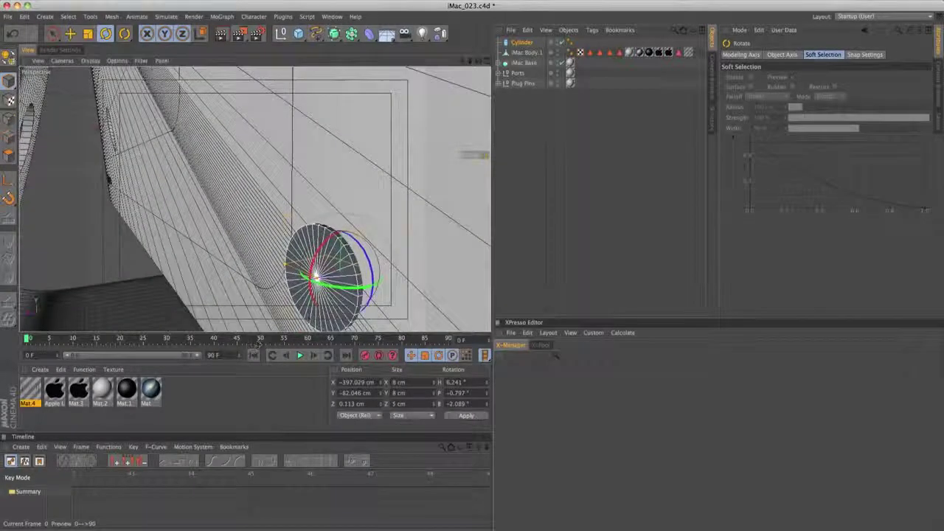
key(e)
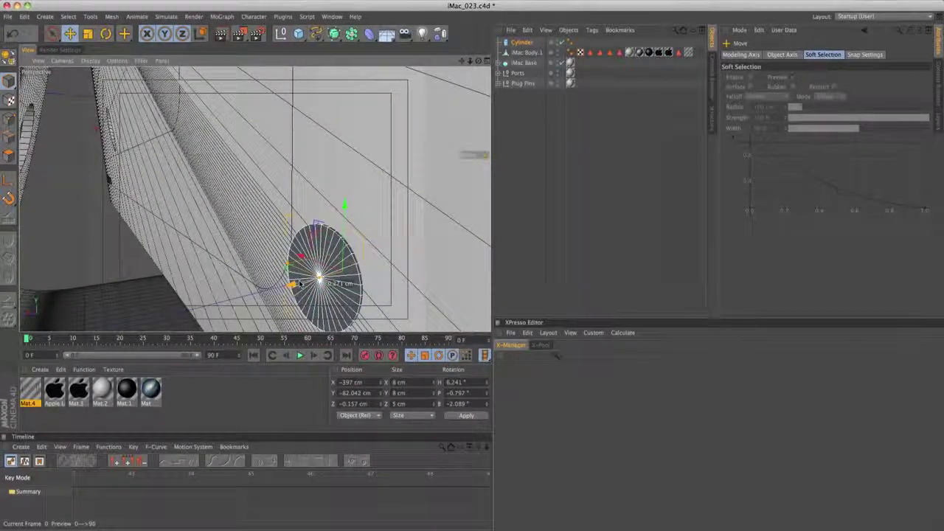
alt+right_drag(333, 278, 176, 366)
drag(102, 391, 523, 42)
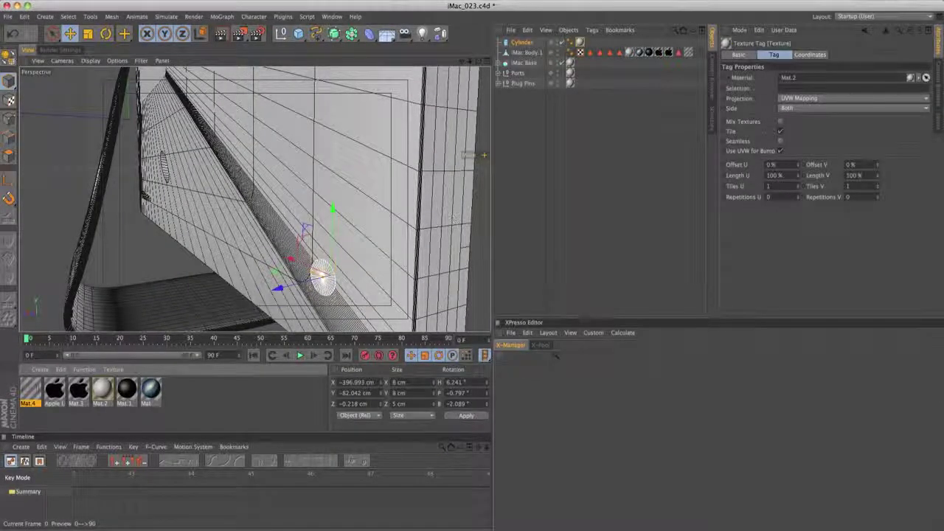
alt+right_drag(325, 280, 240, 309)
alt+middle_drag(304, 198, 327, 242)
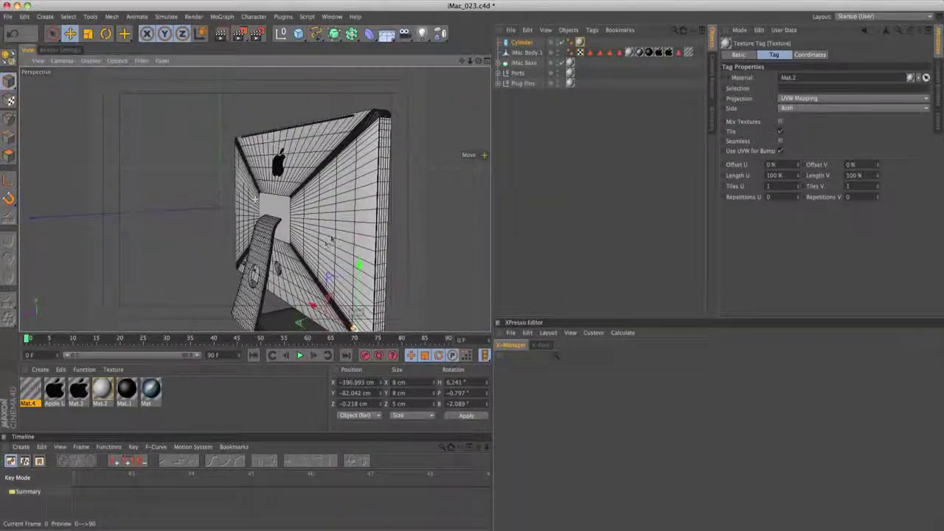
click(137, 216)
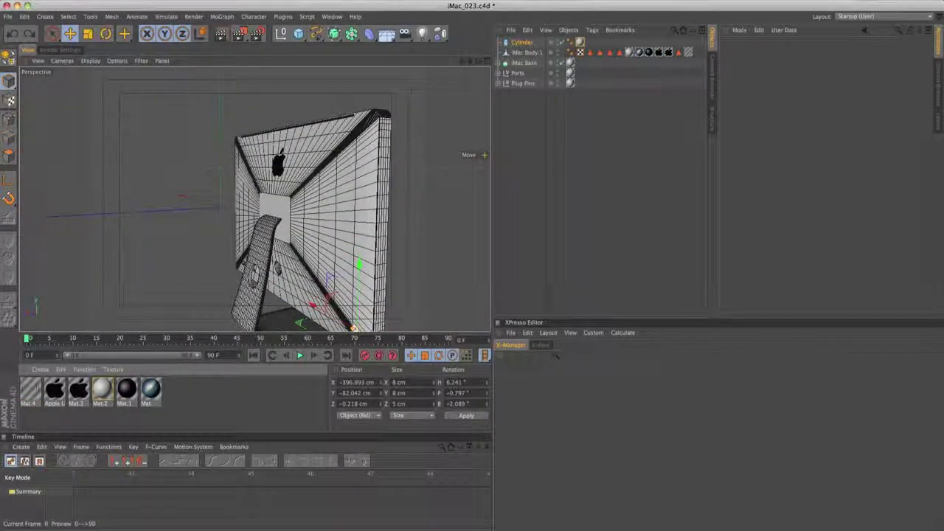
- Create a new material and enable its Alpha channel
click(40, 369)
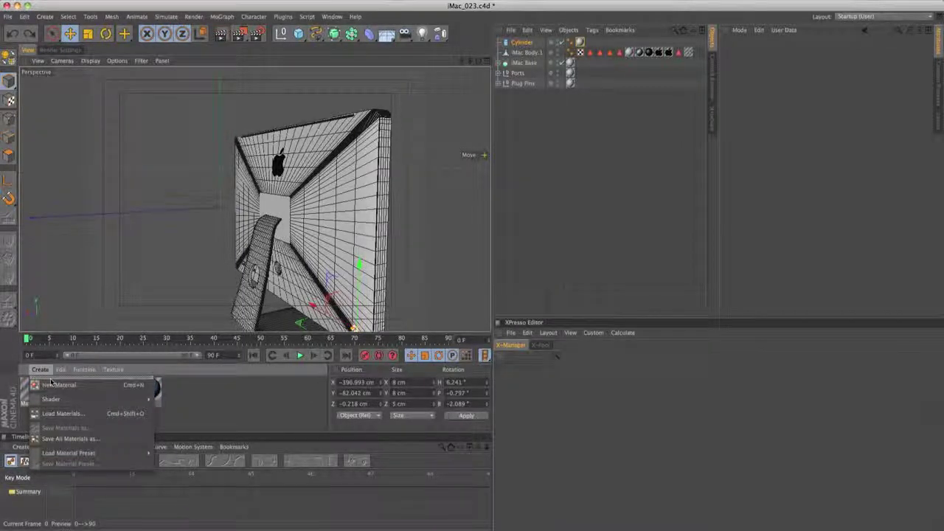
click(55, 385)
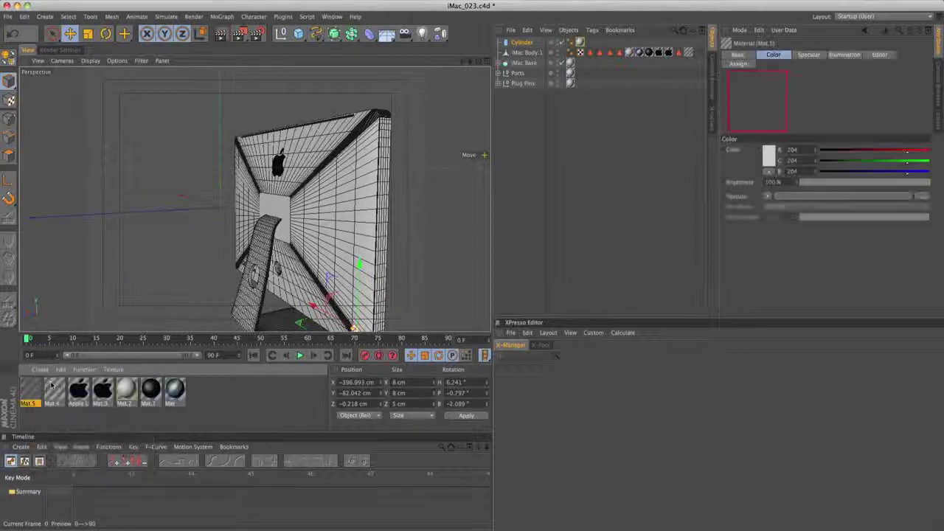
click(739, 54)
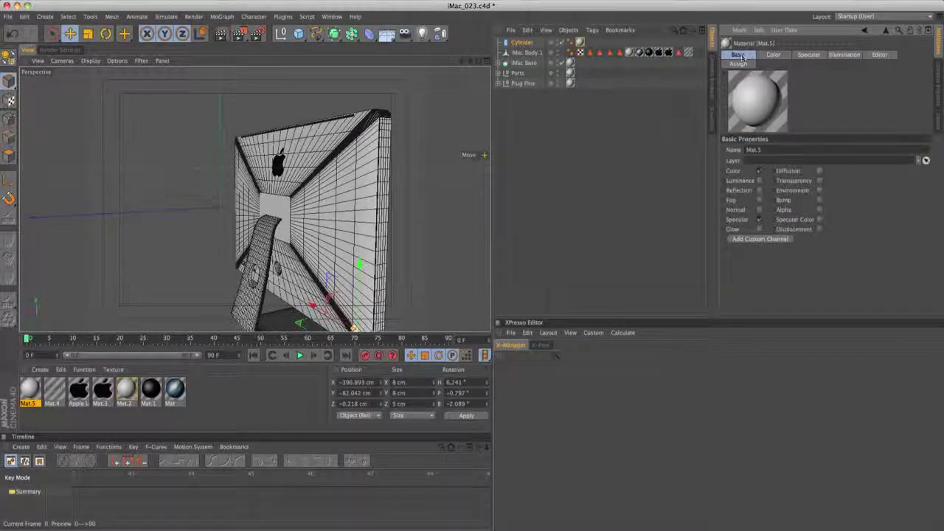
click(820, 211)
- Load Untitled-1.png from the Desktop as the new material's alpha texture and copy the image to the project location
click(809, 55)
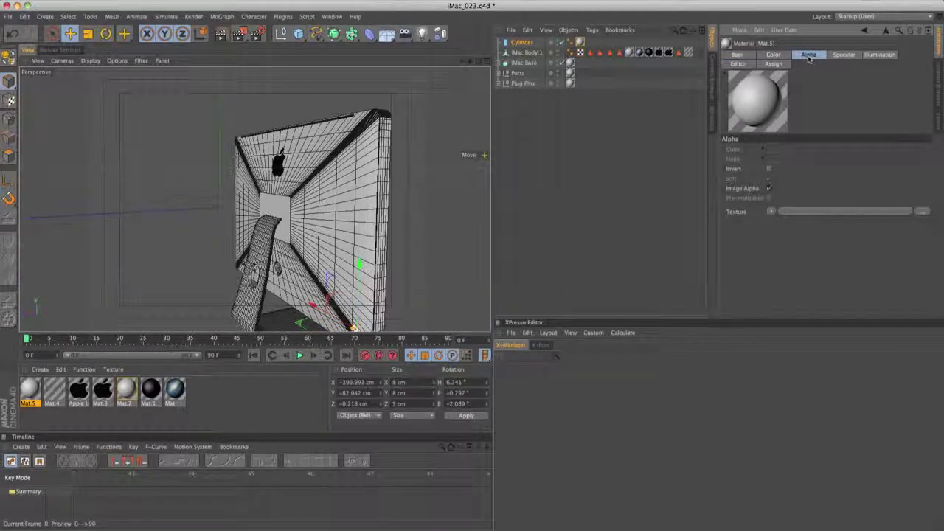
click(770, 212)
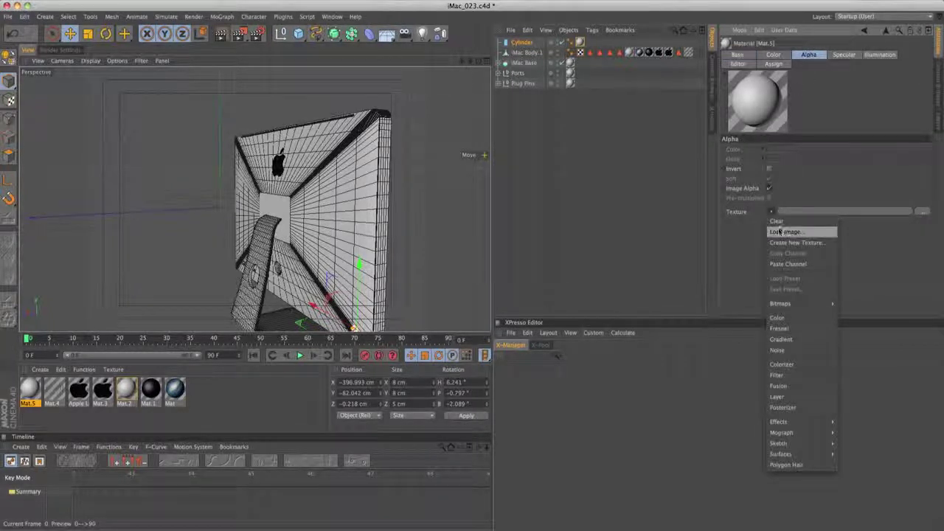
click(779, 233)
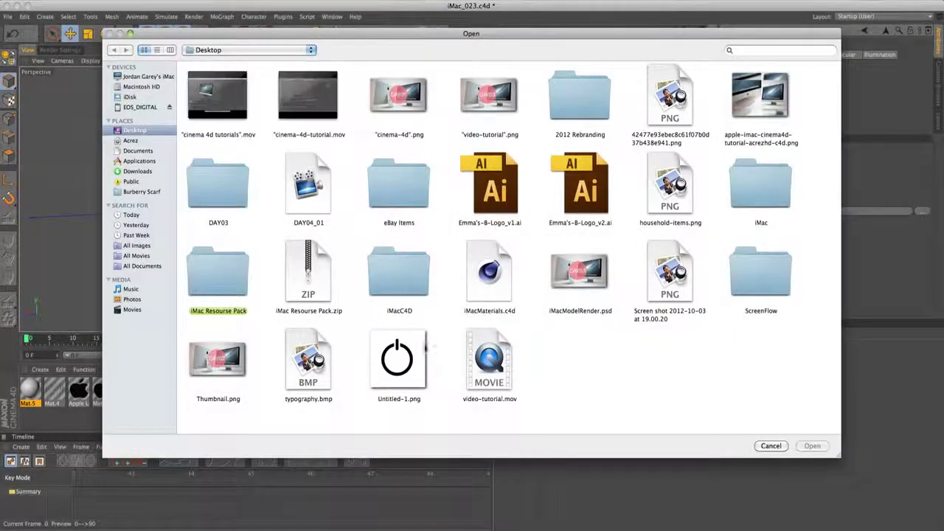
double_click(427, 348)
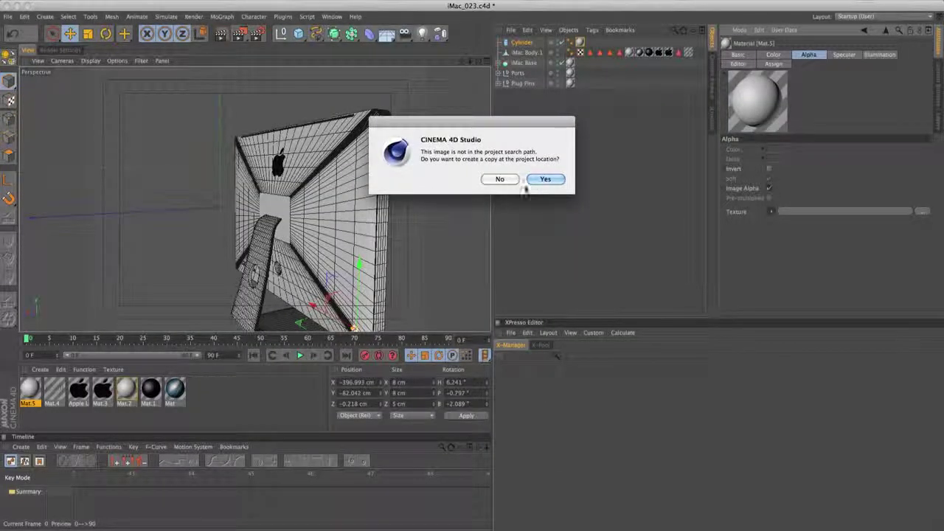
click(545, 179)
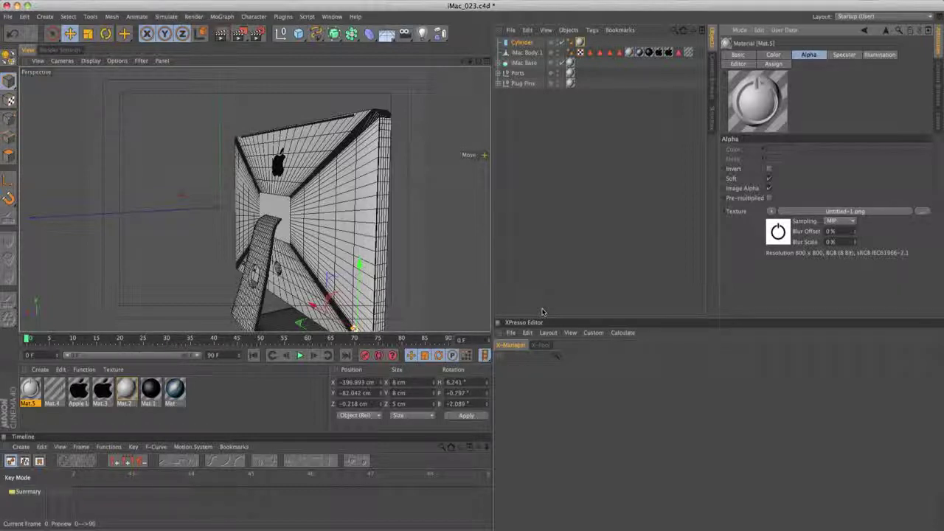
- Set the new material's colour to a neutral grey of about RGB 106 and invert its alpha
click(773, 54)
click(771, 154)
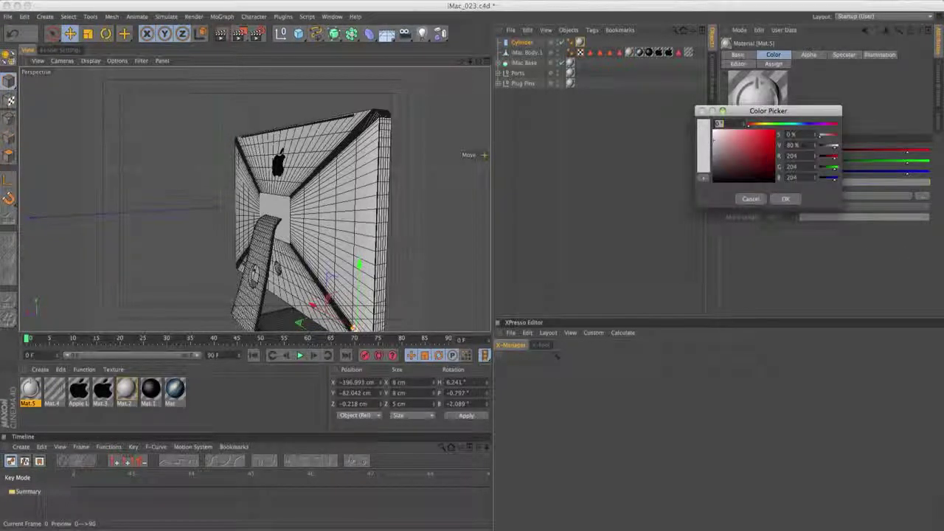
drag(723, 146, 709, 162)
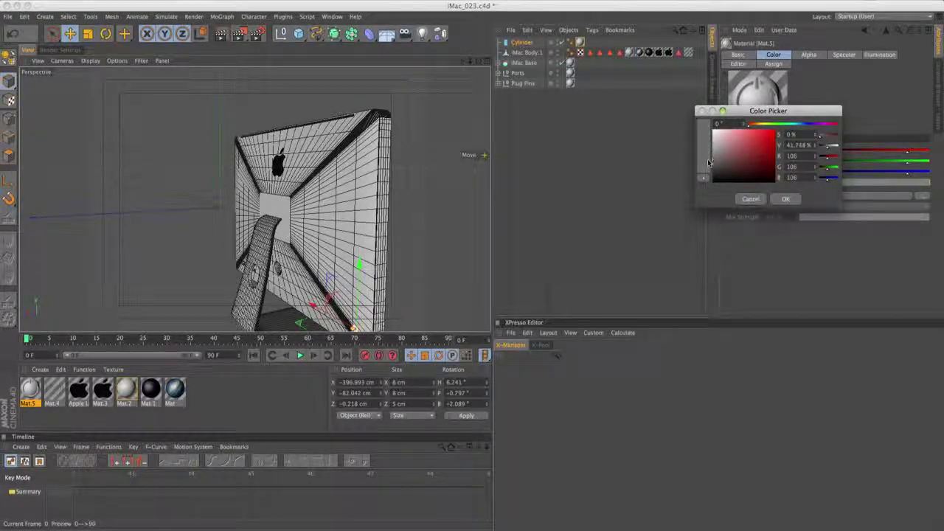
click(785, 199)
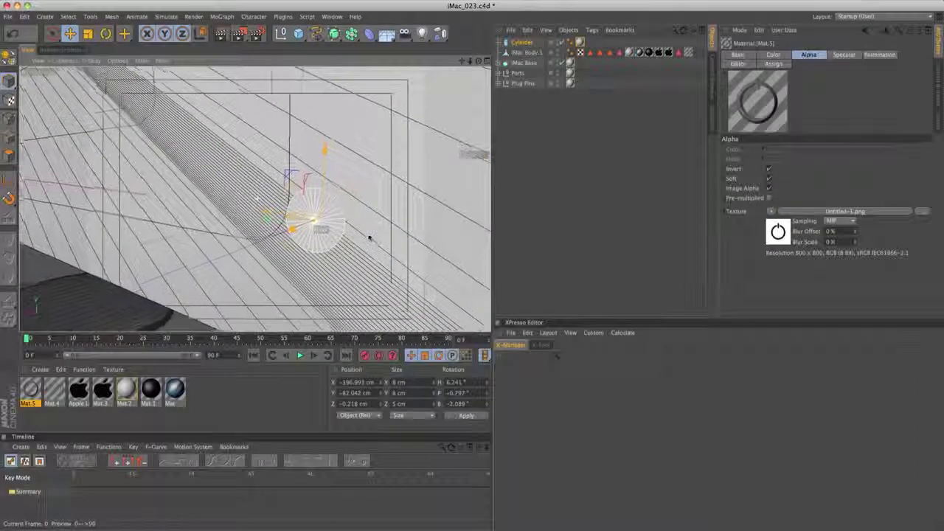
- Make the cylinder editable and switch to polygon mode, undoing any accidental polygon move
click(516, 42)
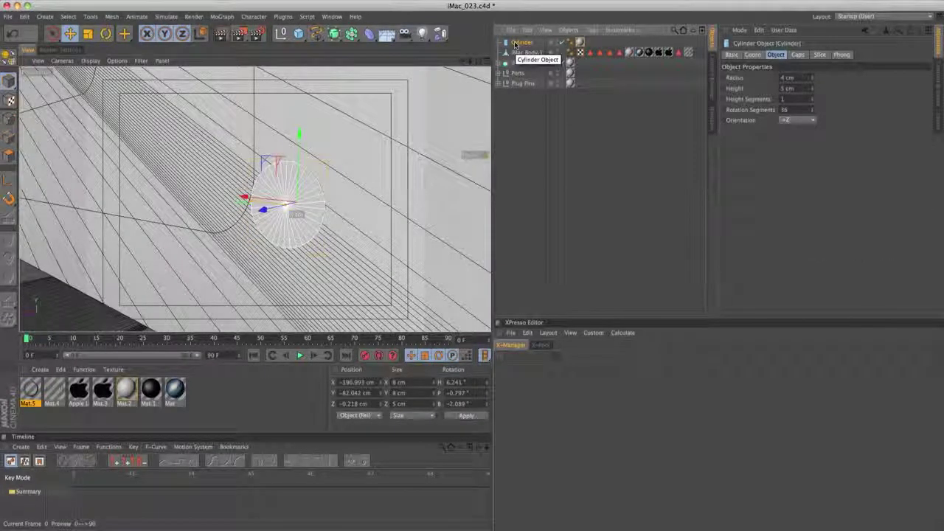
key(c)
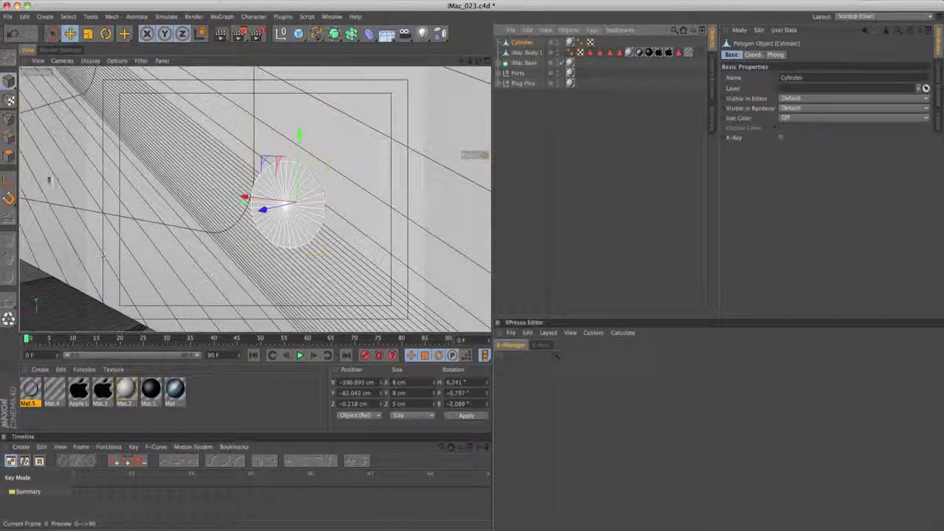
click(9, 155)
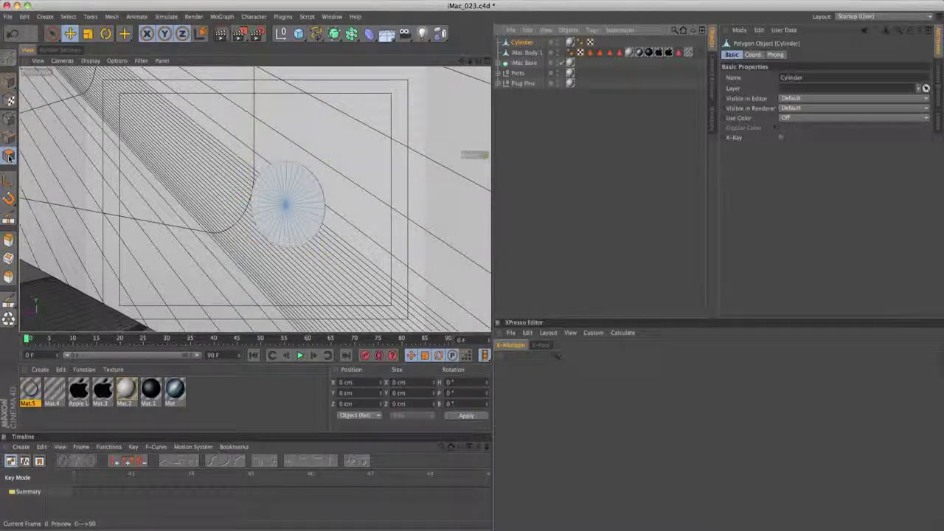
click(296, 185)
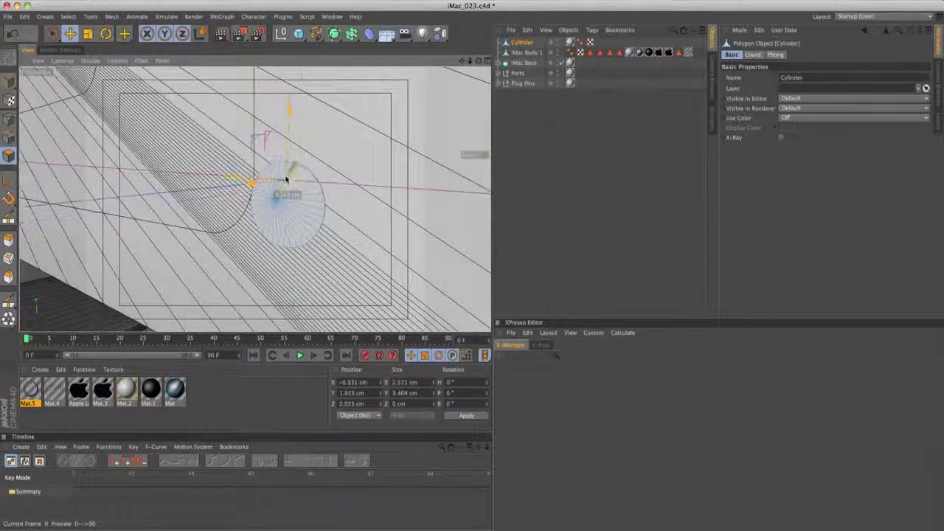
key(super+z)
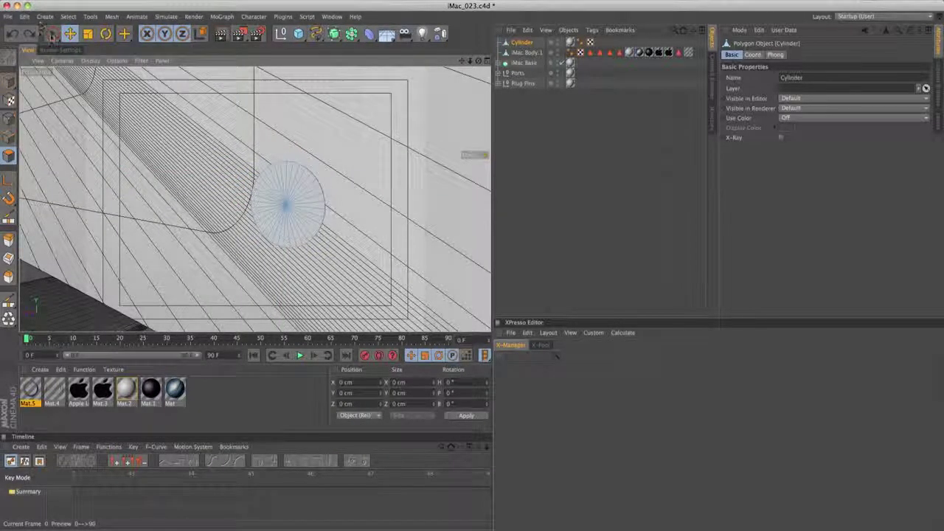
- Select all polygons of the cylinder's outward-facing cap with Live Selection and store them as a polygon selection
click(52, 34)
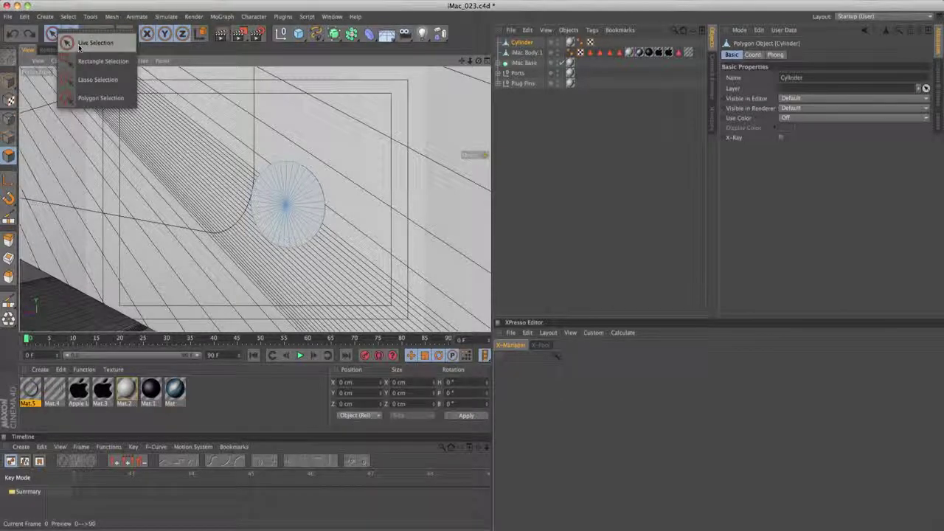
click(79, 44)
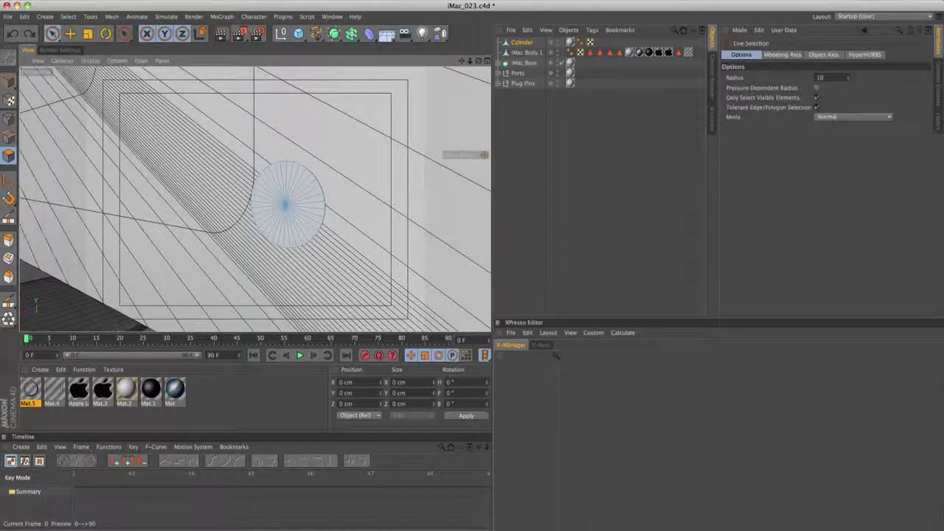
click(279, 189)
mouse_move(279, 189)
mouse_down()
mouse_move(273, 210)
mouse_move(295, 221)
mouse_move(300, 205)
mouse_move(313, 218)
mouse_up()
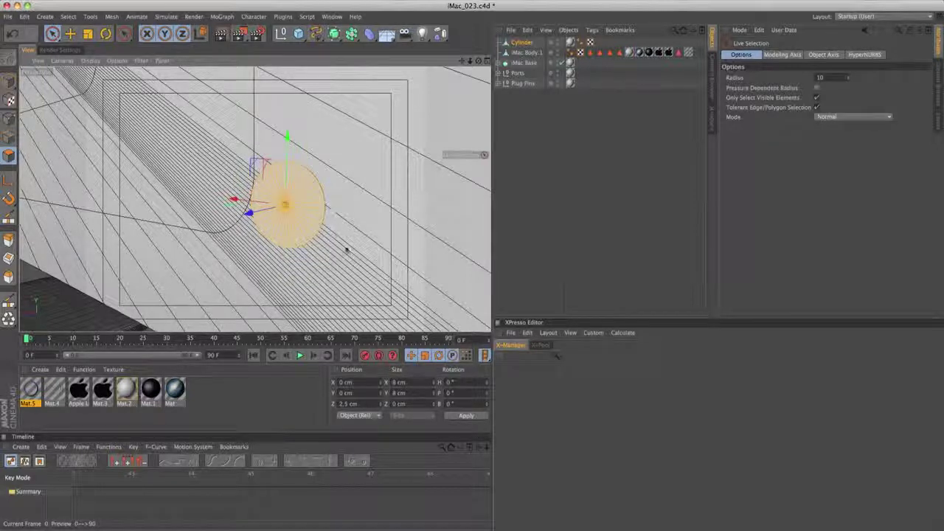
click(68, 16)
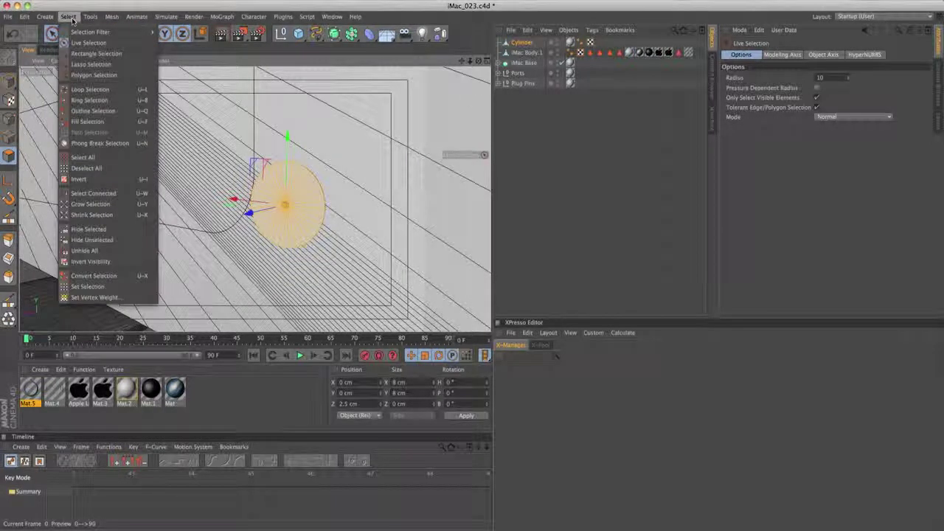
click(92, 286)
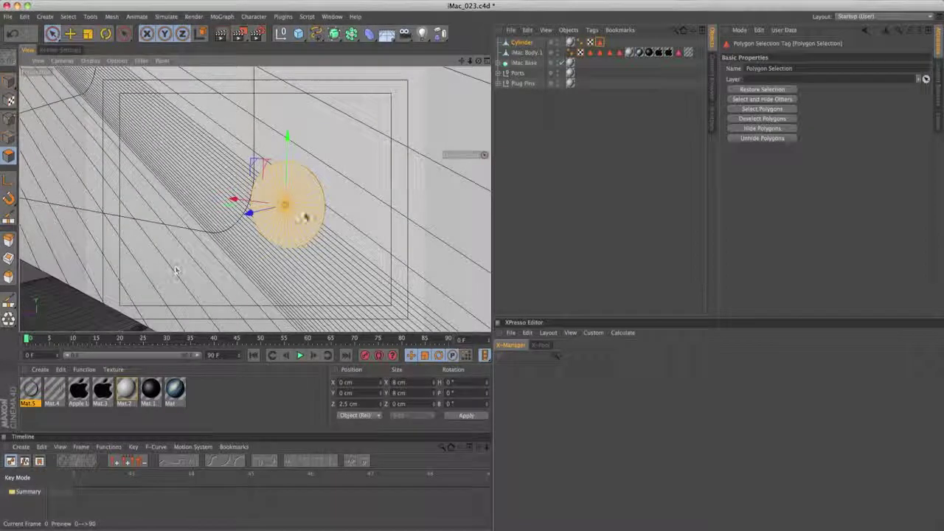
- Name the cap's polygon selection "Power Logo" and apply the Mat.5 material to the cylinder
click(768, 68)
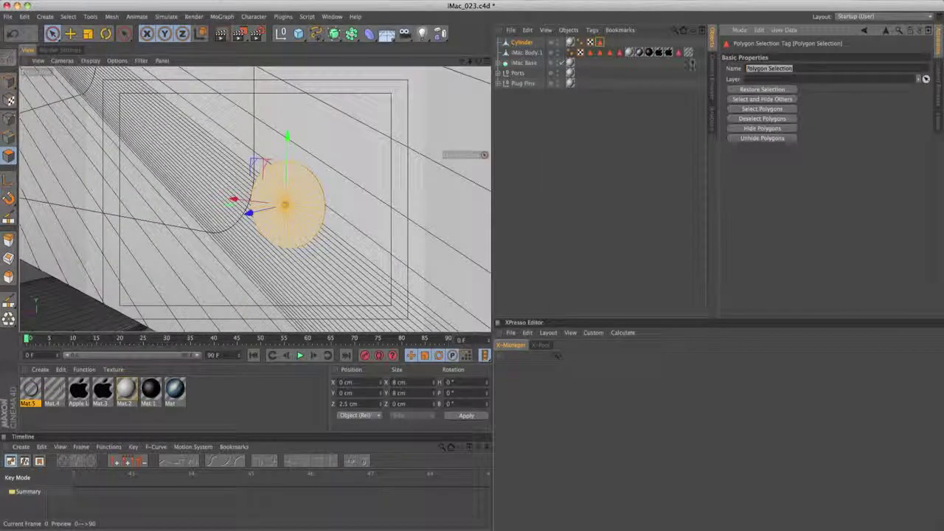
text(Power)
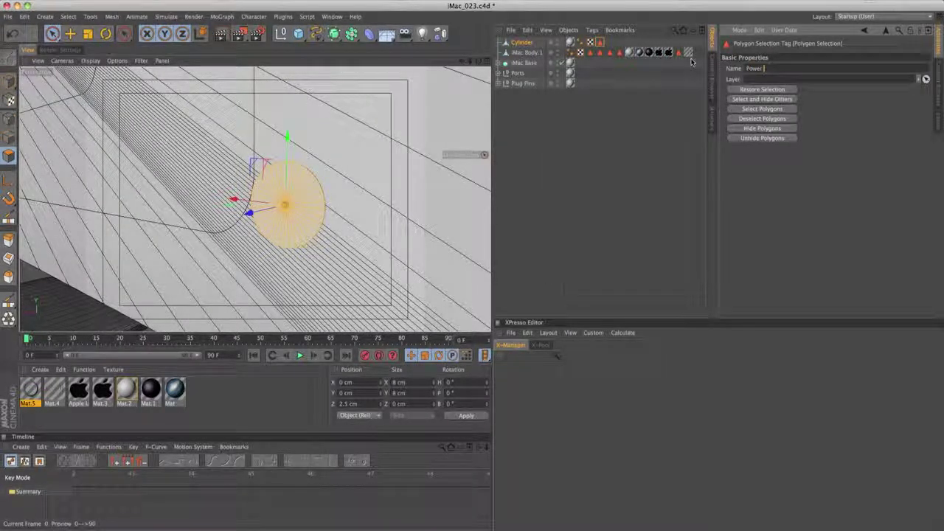
text( Logo)
key(Return)
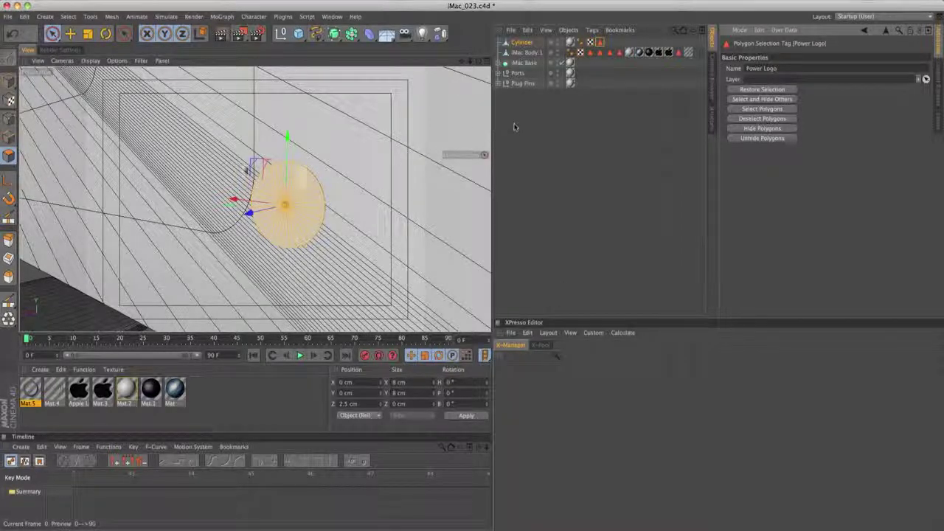
drag(32, 391, 533, 43)
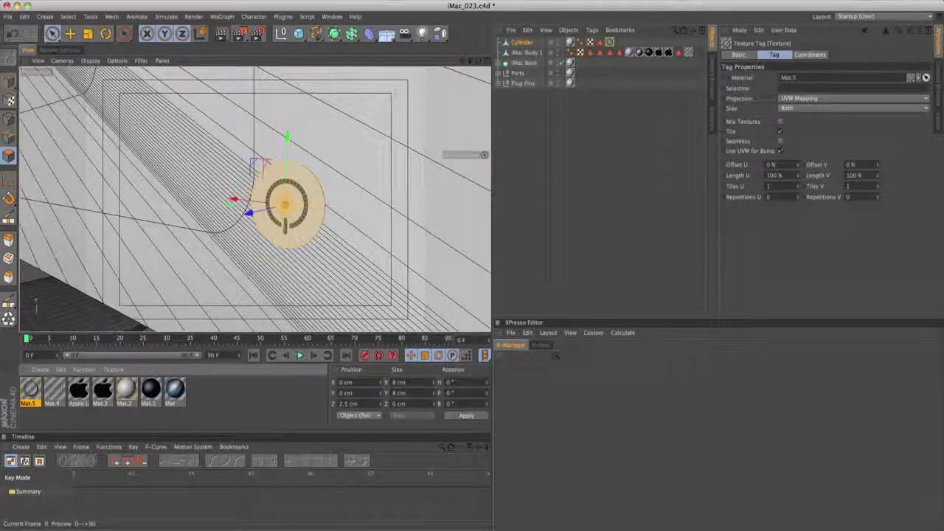
- Try Flat projection for the Mat.5 texture on the cylinder and undo the change
click(817, 99)
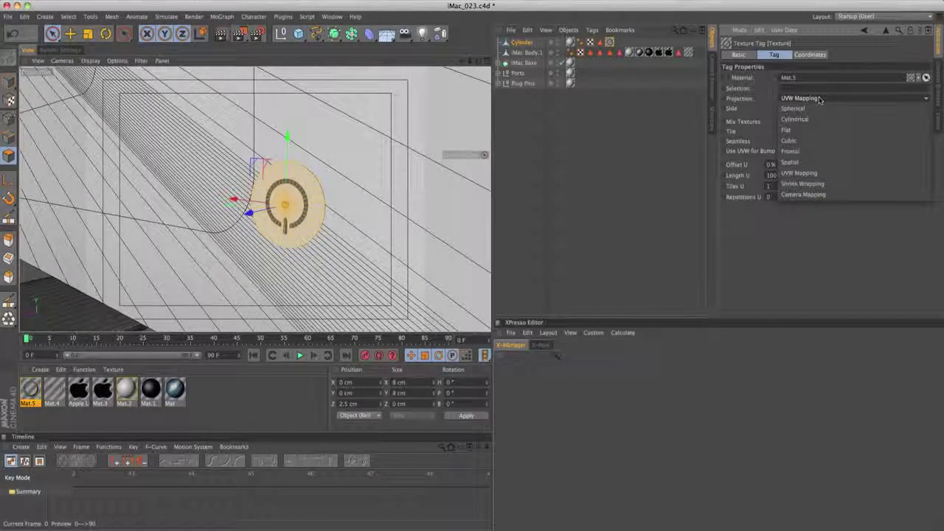
click(822, 129)
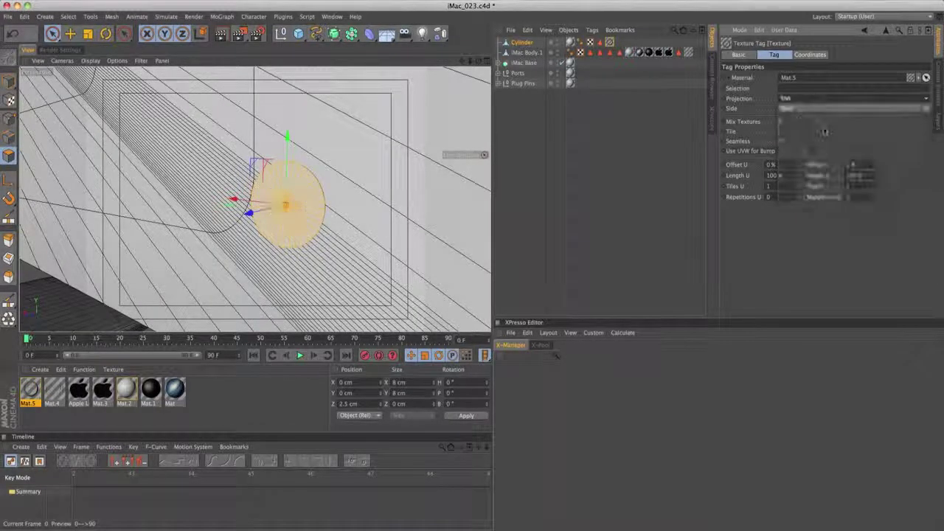
click(817, 108)
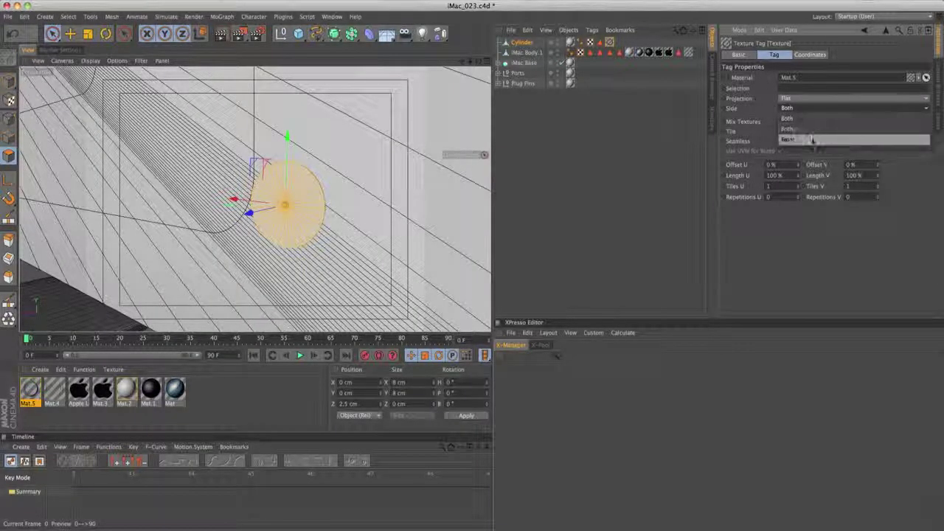
click(819, 134)
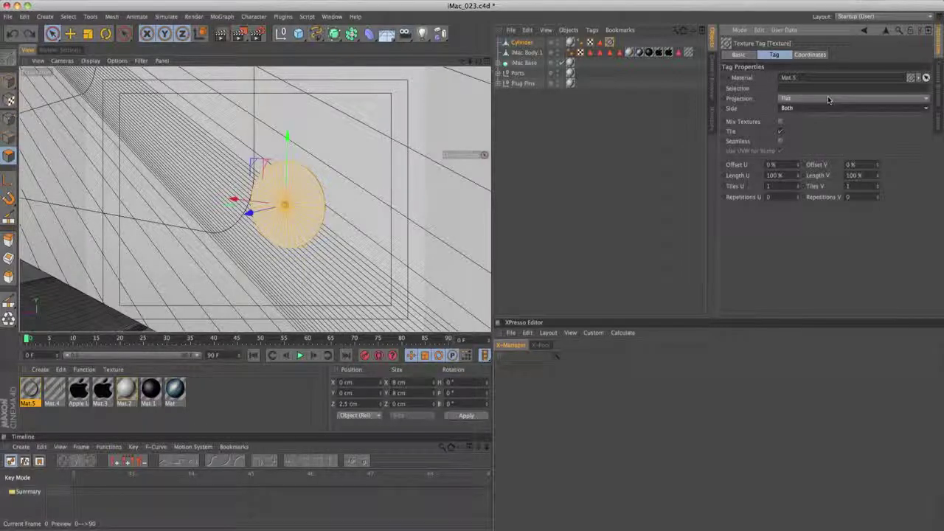
key(super+z)
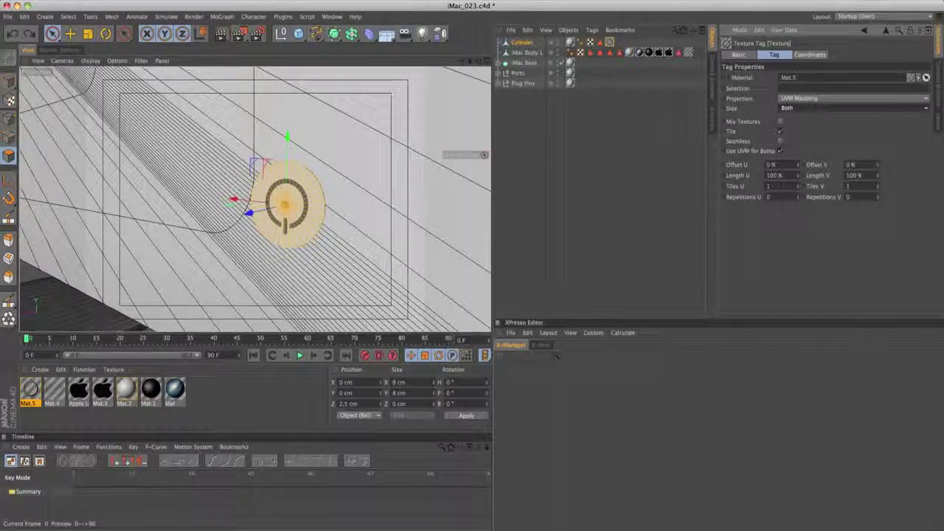
- Turn off tiling for the Mat.5 texture on the cylinder, undoing the trial changes to its length values
mouse_move(354, 252)
alt+mouse_down()
mouse_move(304, 245)
mouse_move(359, 259)
alt+mouse_up()
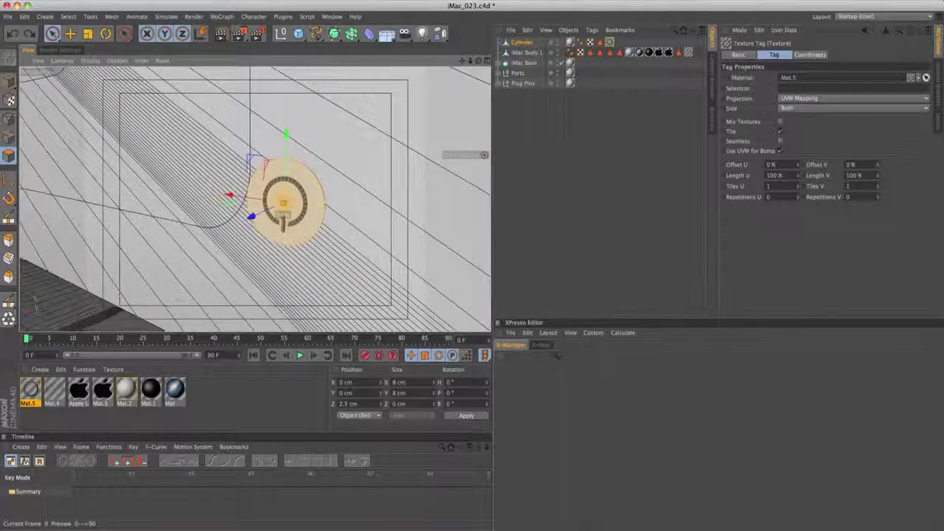
click(781, 131)
drag(878, 175, 877, 202)
key(super+z)
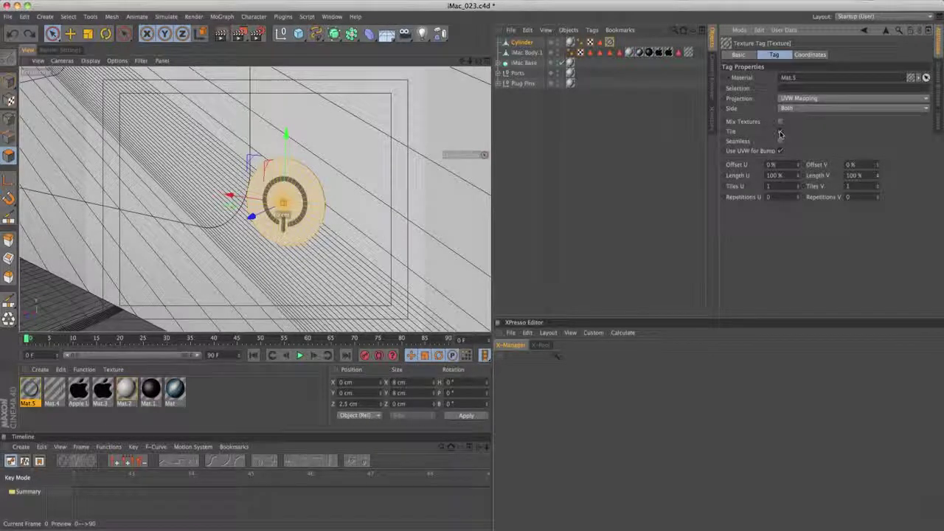
click(780, 135)
drag(800, 187, 801, 193)
key(super+z)
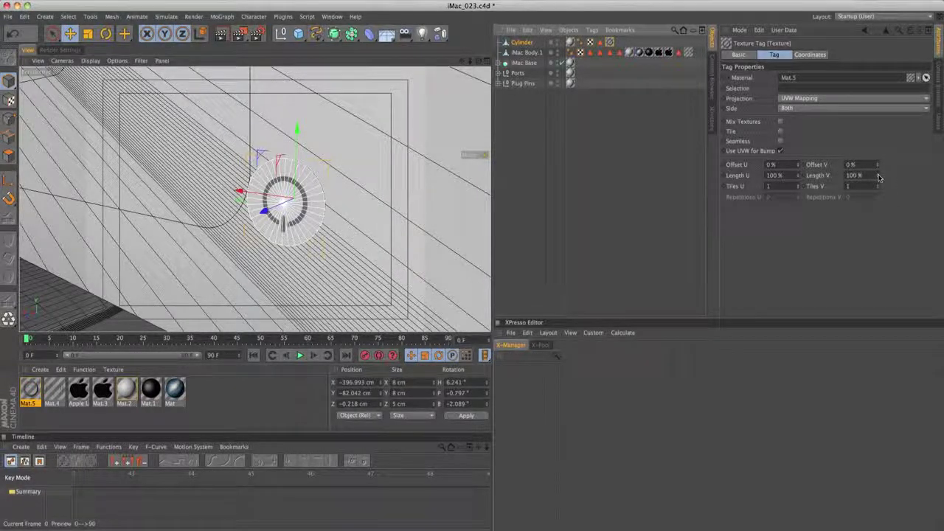
- Flip the power logo upright on the cap by setting the texture's Length V to -100% and Offset V to 100%
drag(877, 176, 872, 285)
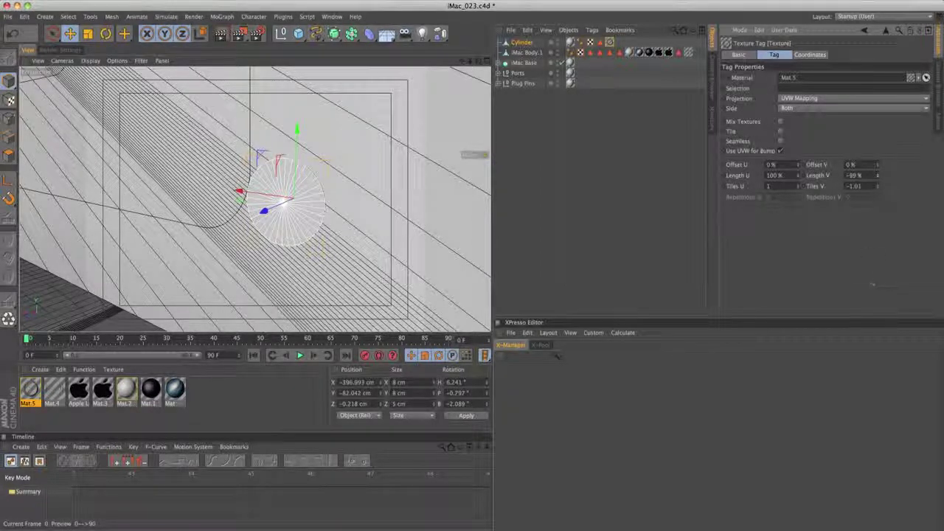
drag(878, 183, 878, 185)
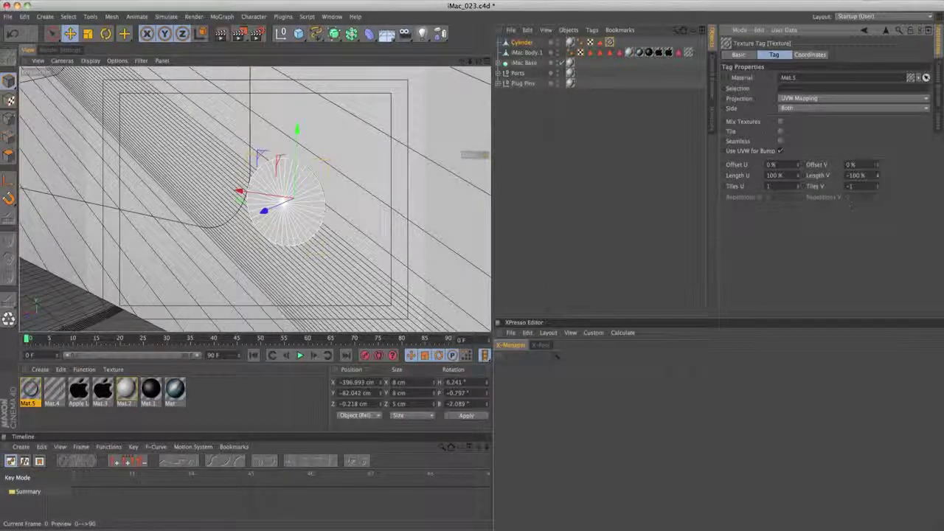
drag(877, 166, 885, 117)
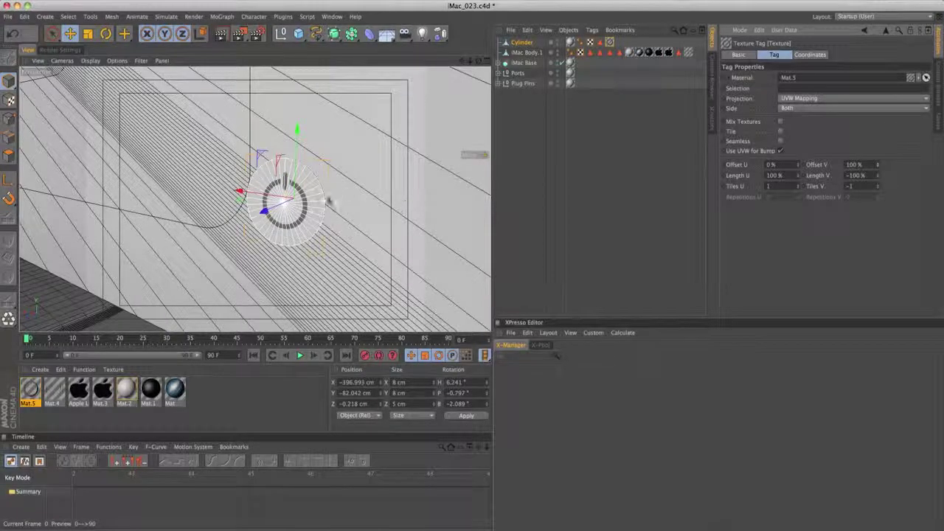
- Examine the flipped power logo on the button close up and from farther back on the iMac
alt+right_drag(329, 200, 348, 209)
alt+drag(348, 208, 319, 227)
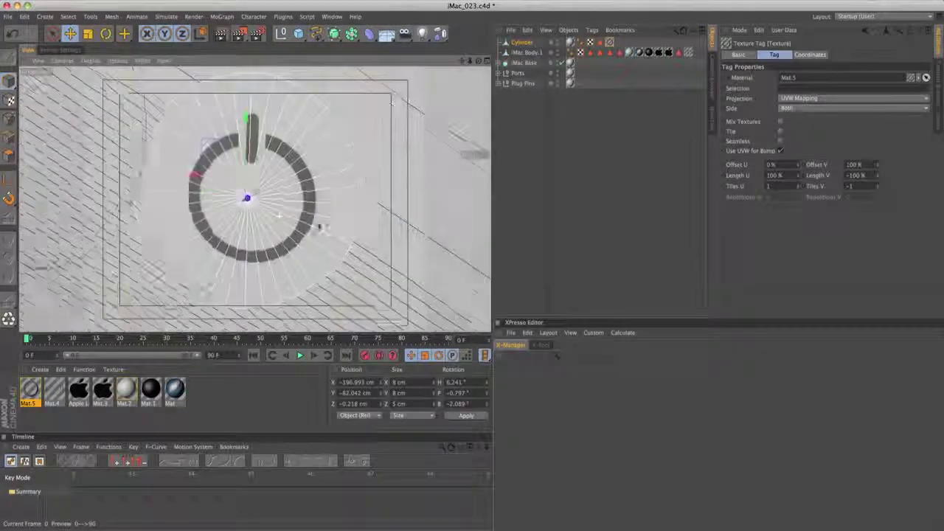
alt+right_drag(319, 227, 379, 204)
mouse_move(379, 204)
alt+mouse_down()
mouse_move(363, 196)
mouse_move(377, 197)
alt+mouse_up()
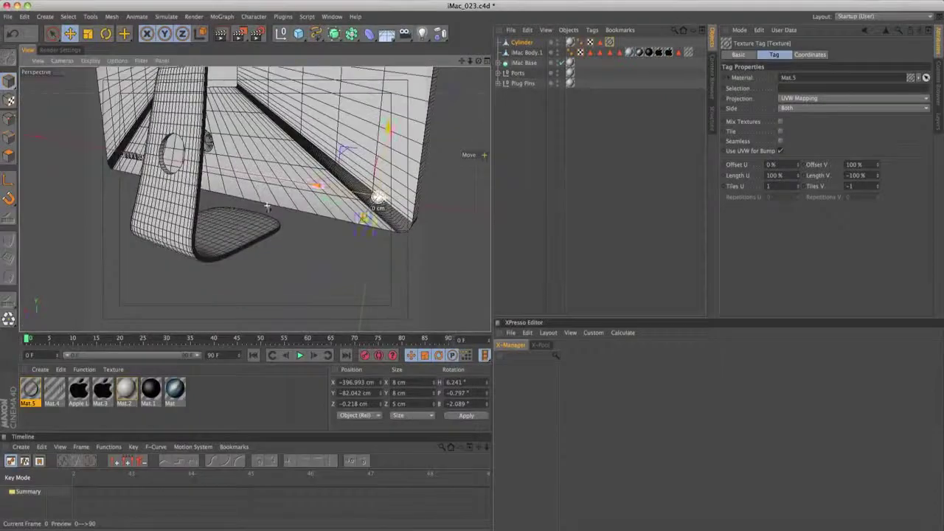
alt+right_drag(268, 207, 337, 198)
alt+middle_drag(337, 199, 155, 223)
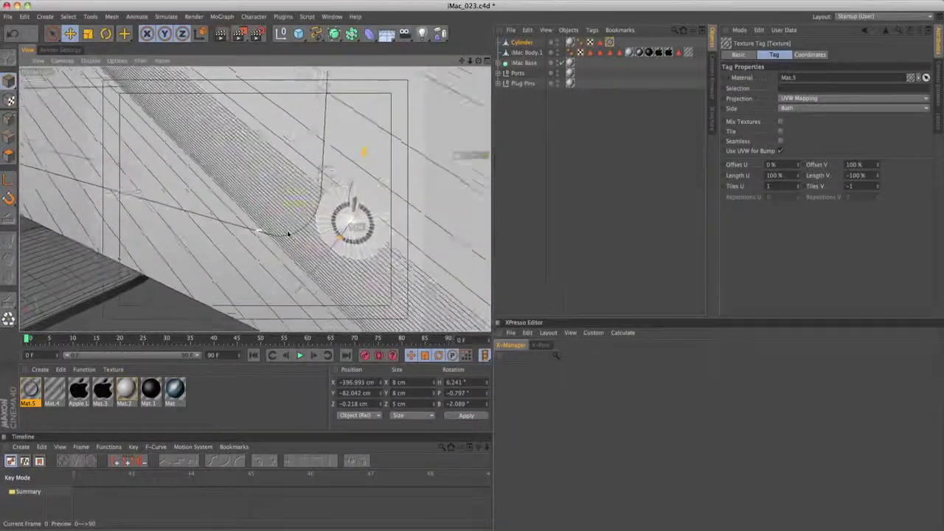
alt+right_drag(289, 234, 320, 234)
alt+middle_drag(320, 234, 230, 238)
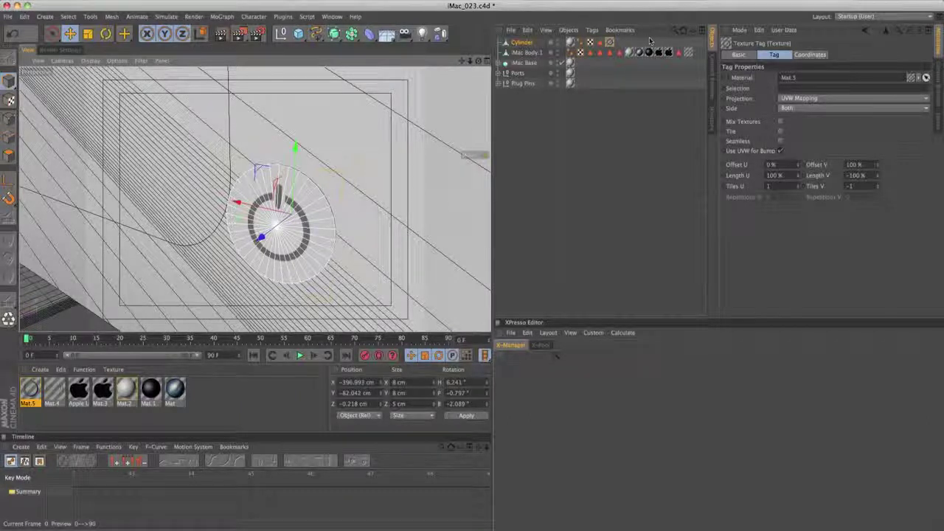
- Lighten the Mat.5 material's color to a grey of RGB 180, 180, 180
click(29, 391)
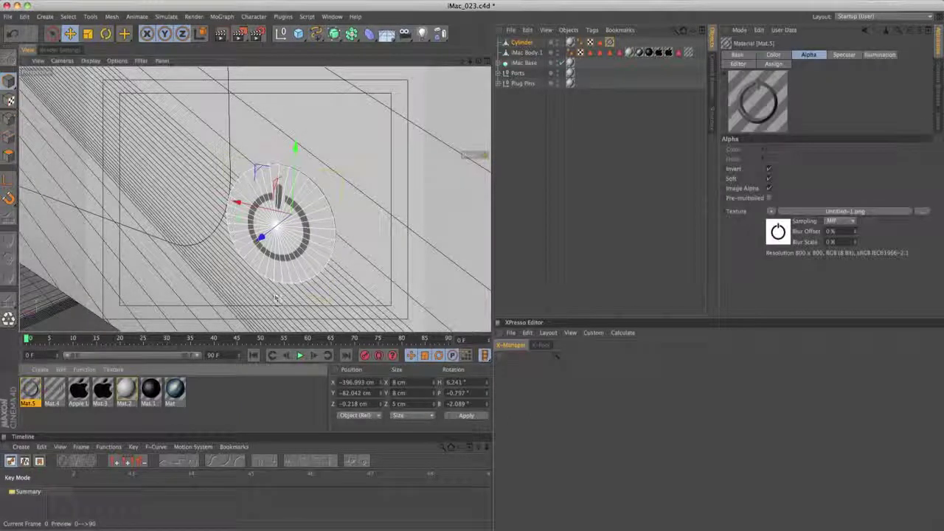
click(772, 56)
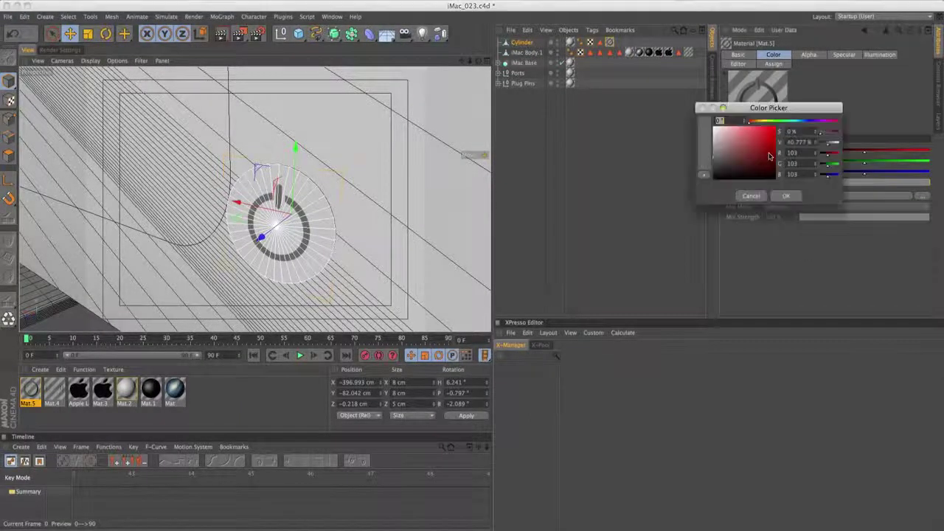
click(769, 156)
drag(721, 148, 709, 143)
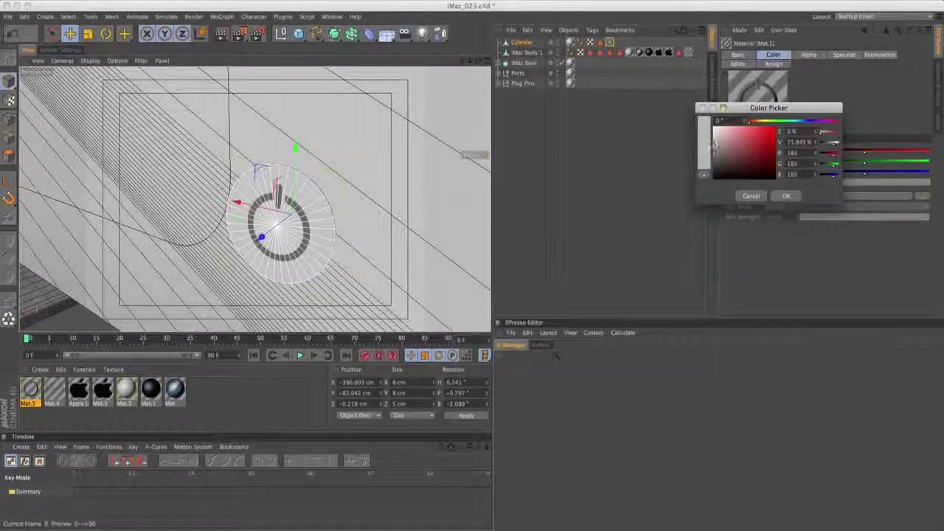
click(785, 196)
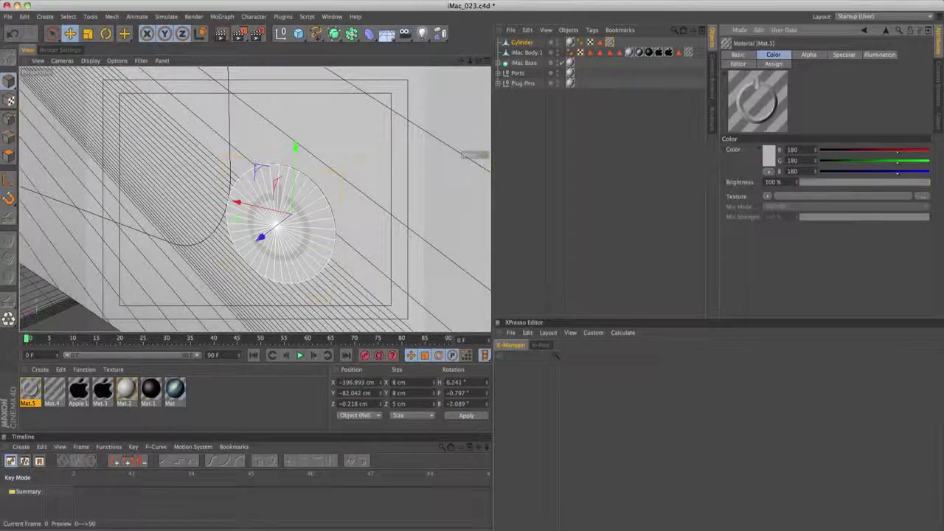
- Inspect the recolored power button and the complete iMac model from the back and the front
alt+right_drag(360, 247, 186, 311)
alt+drag(184, 311, 209, 279)
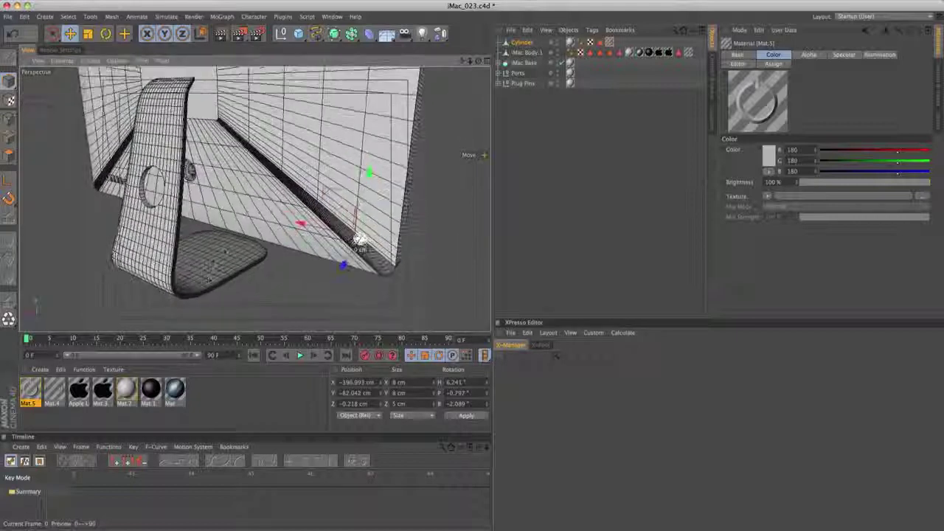
alt+right_drag(209, 276, 175, 252)
alt+middle_drag(250, 201, 289, 255)
alt+drag(274, 265, 574, 246)
alt+right_drag(362, 243, 302, 218)
alt+middle_drag(303, 218, 340, 244)
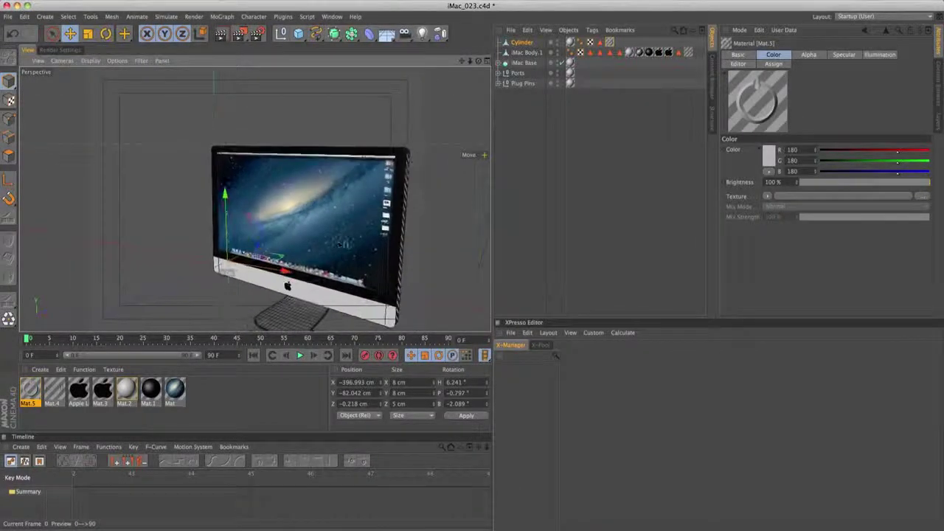
alt+drag(340, 245, 455, 192)
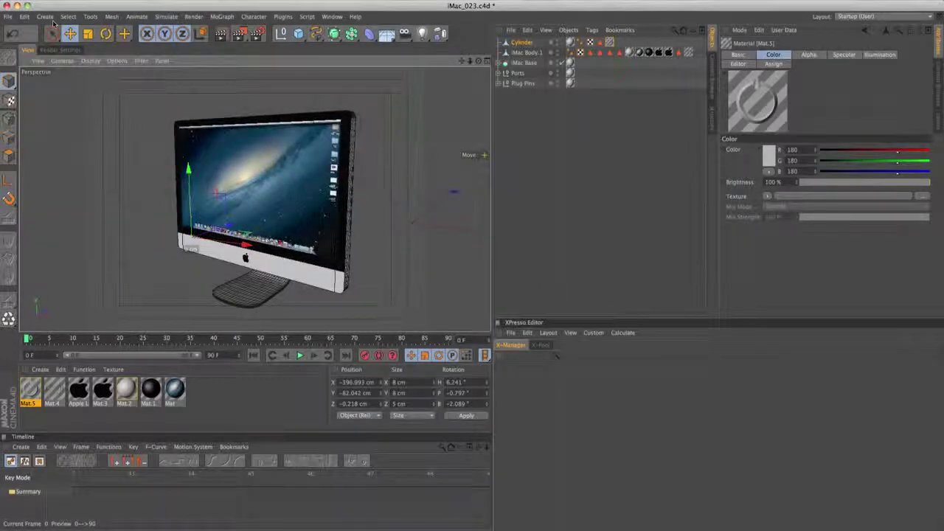
- Save the project as a new incremental version
click(8, 16)
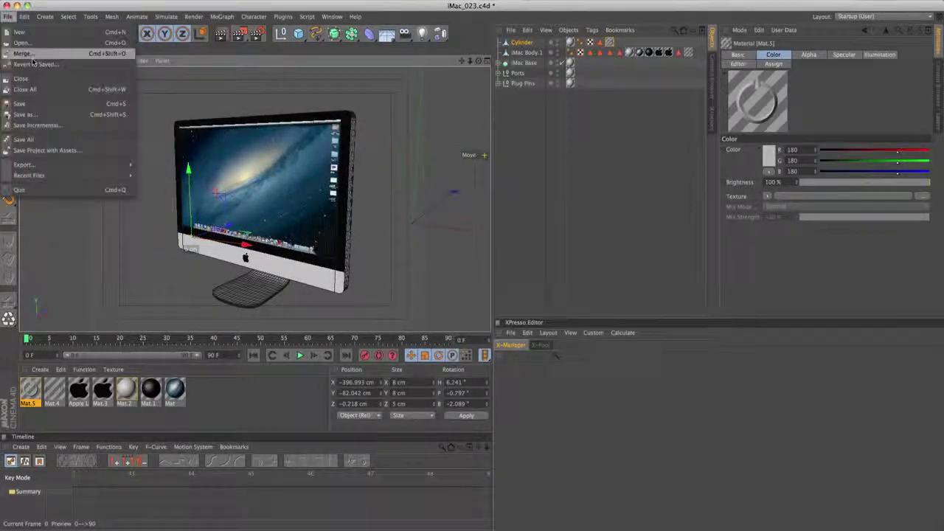
click(60, 127)
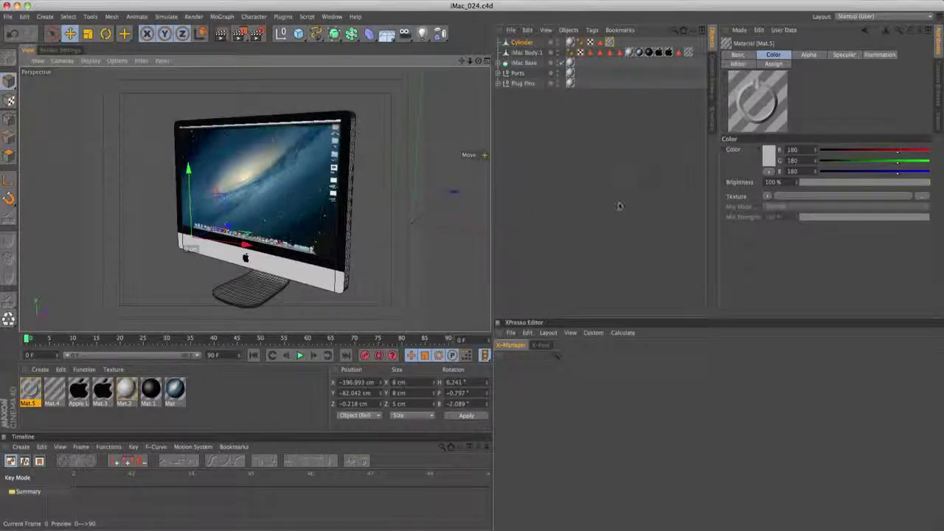
- Make the Ports and Plug Pins groups children of the iMac Body.1 object
click(522, 83)
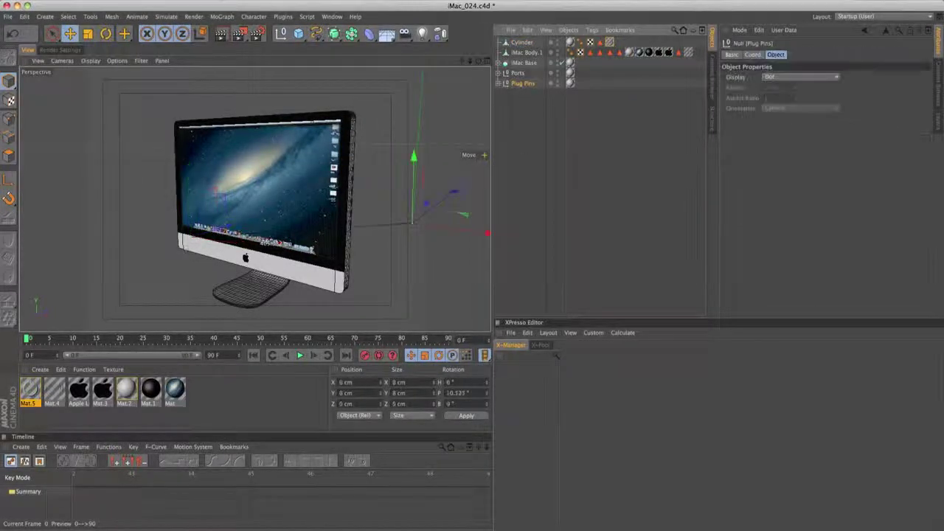
click(520, 74)
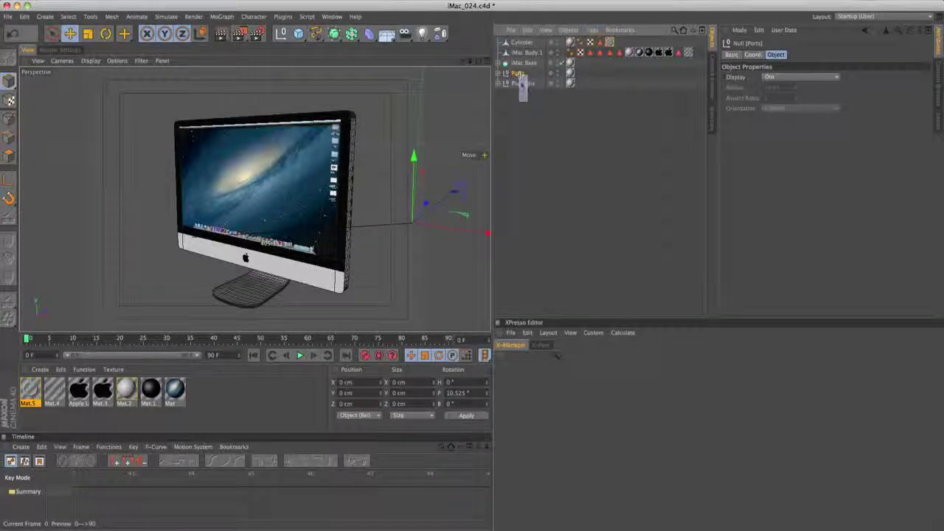
shift+click(523, 84)
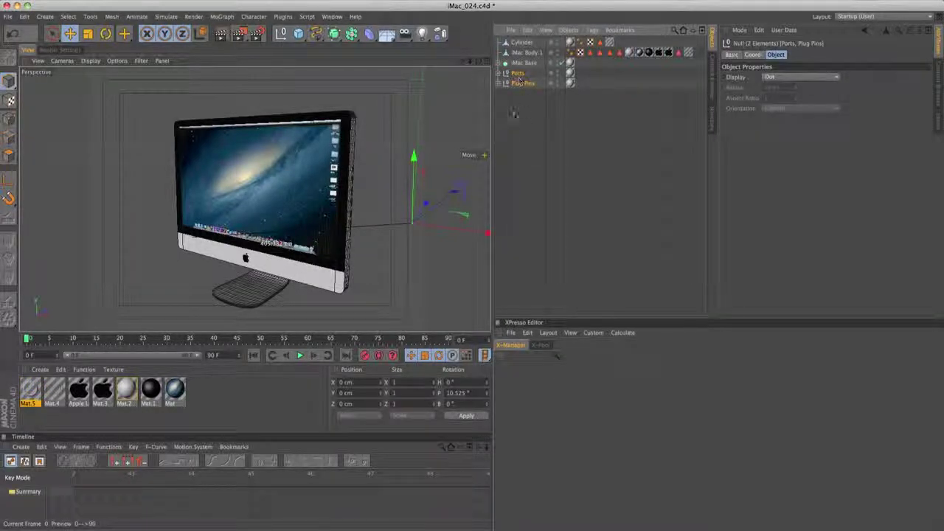
drag(518, 74, 533, 56)
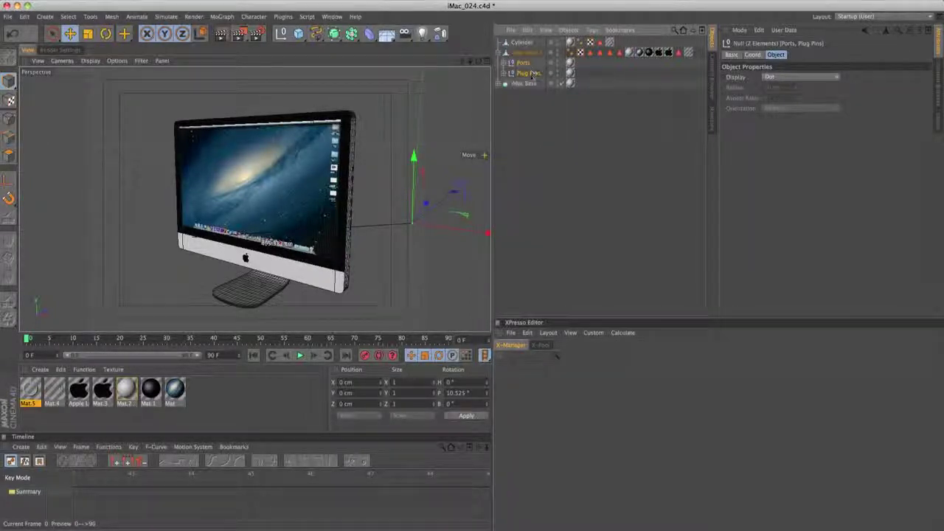
- Rename the iMac Body.1 object as "iMac Body"
click(532, 53)
key(Right)
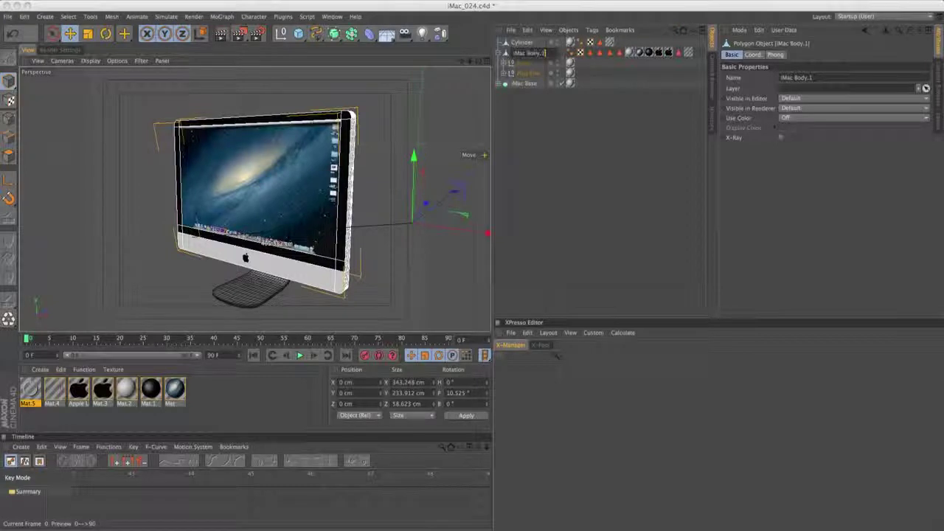
key(BackSpace)
key(BackSpace)
key(Return)
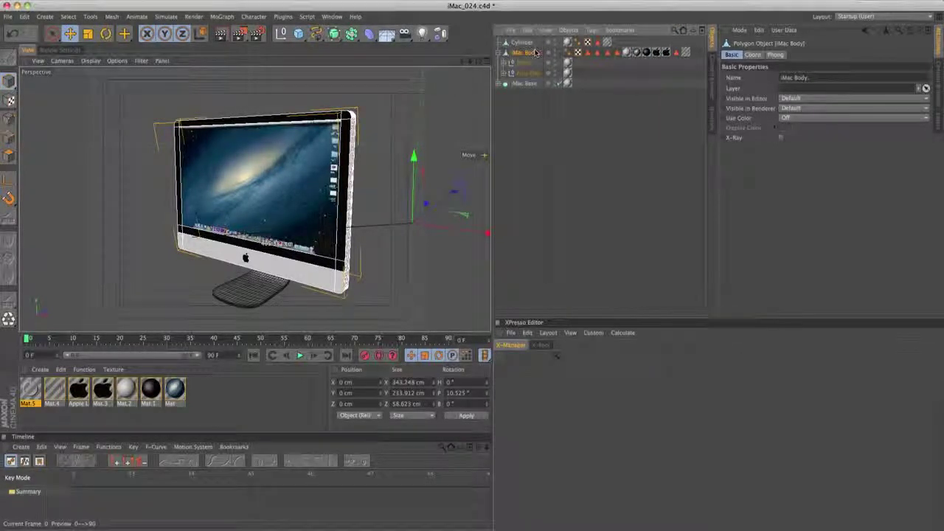
- Make the power button's Cylinder a child of the iMac Body object
alt+drag(395, 263, 349, 243)
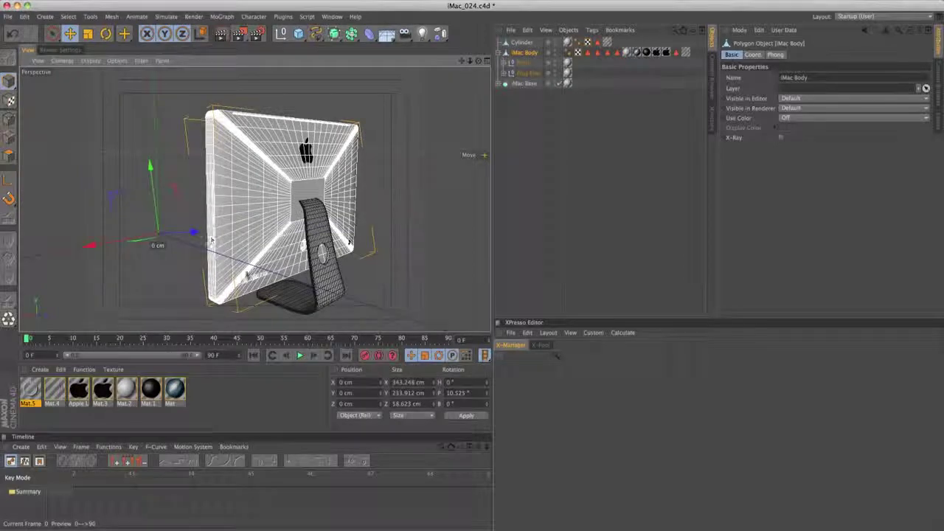
alt+right_drag(247, 274, 372, 267)
alt+drag(372, 267, 395, 255)
alt+right_drag(395, 254, 231, 241)
alt+drag(231, 241, 266, 236)
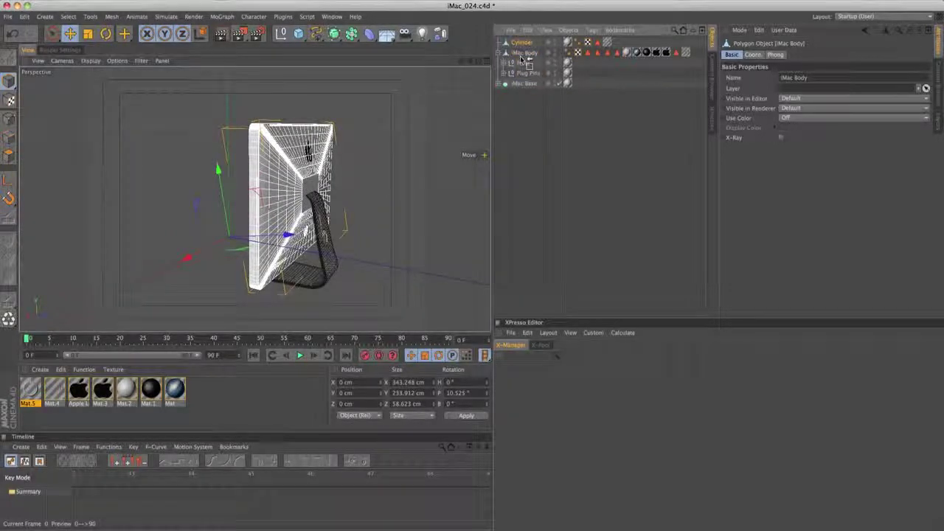
drag(520, 56, 521, 55)
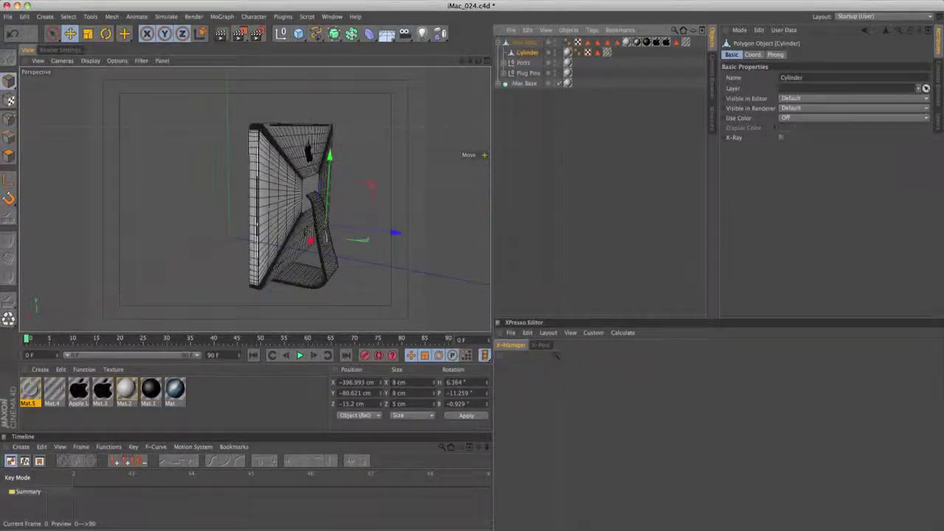
- Check the power button on the iMac's back, collapse the iMac Body hierarchy and clear the selection
alt+drag(324, 224, 355, 222)
alt+drag(255, 201, 147, 277)
alt+middle_drag(346, 317, 317, 239)
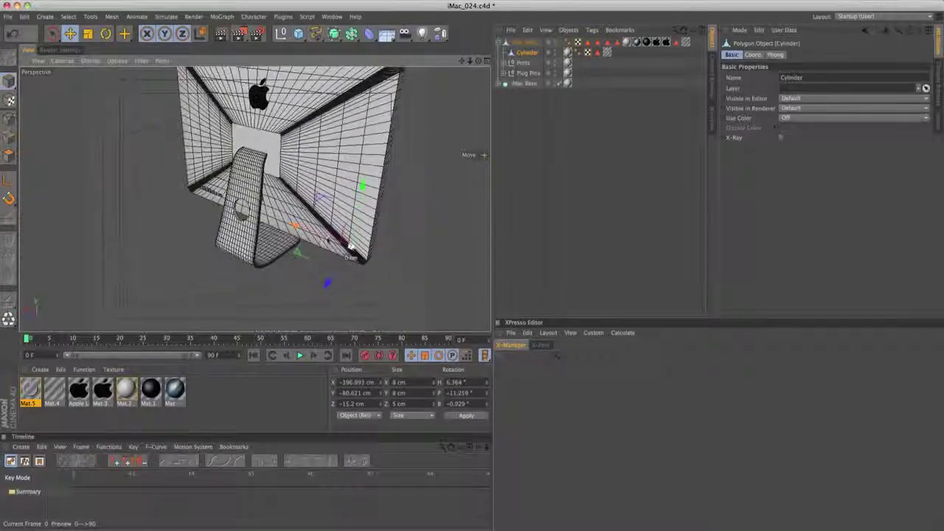
mouse_move(317, 240)
alt+right_down()
mouse_move(432, 243)
mouse_move(314, 239)
alt+right_up()
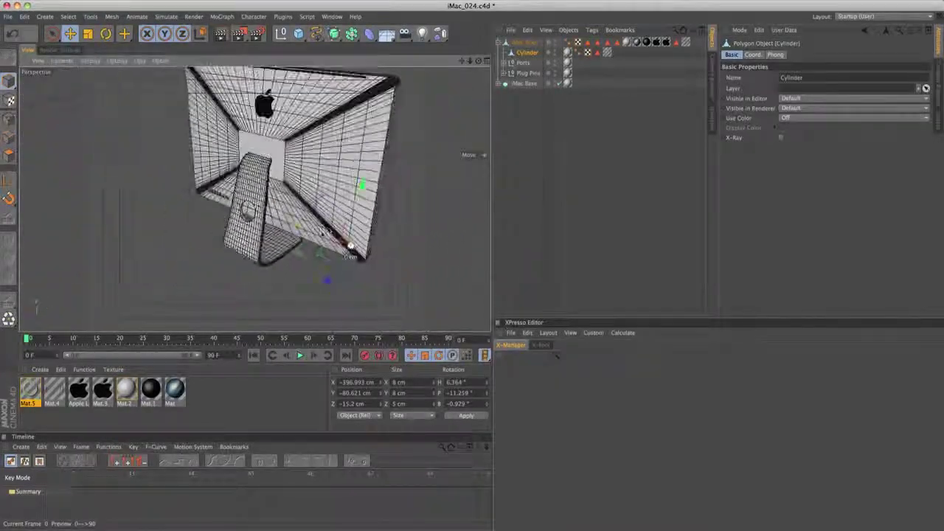
alt+middle_drag(311, 176, 332, 228)
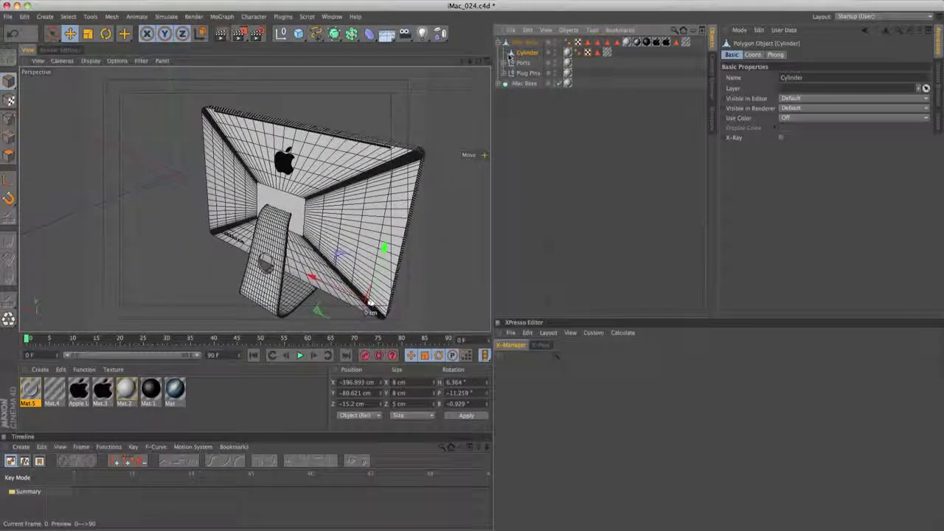
click(499, 43)
click(521, 86)
- Create a null object and name it "iMac"
click(44, 17)
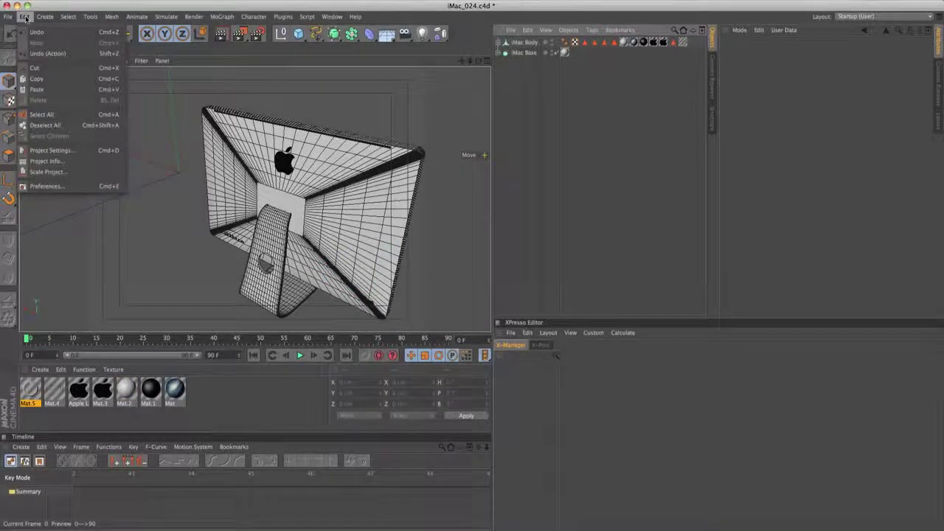
mouse_move(47, 32)
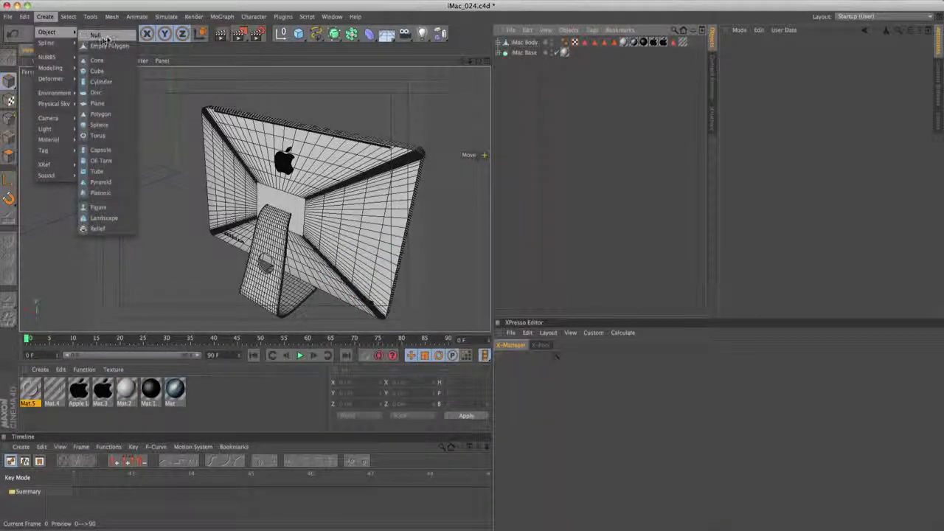
click(96, 34)
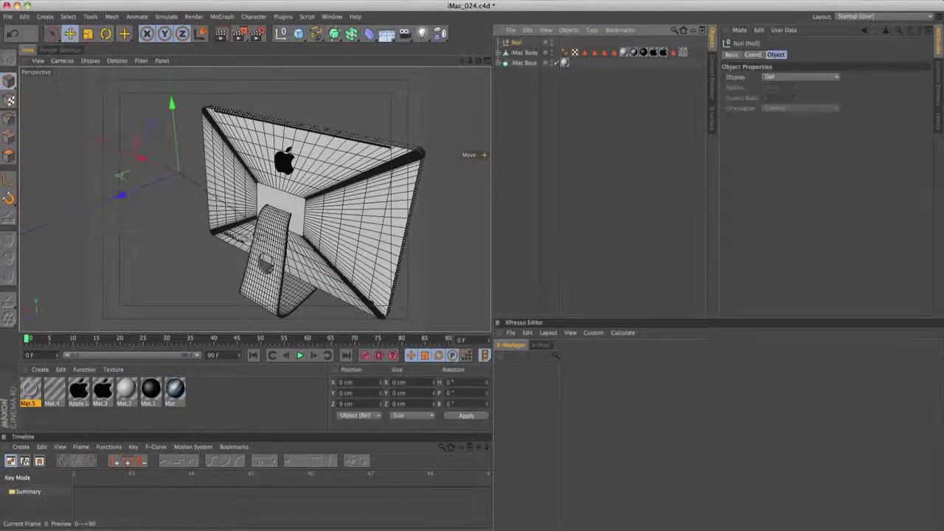
double_click(519, 43)
text(iMac)
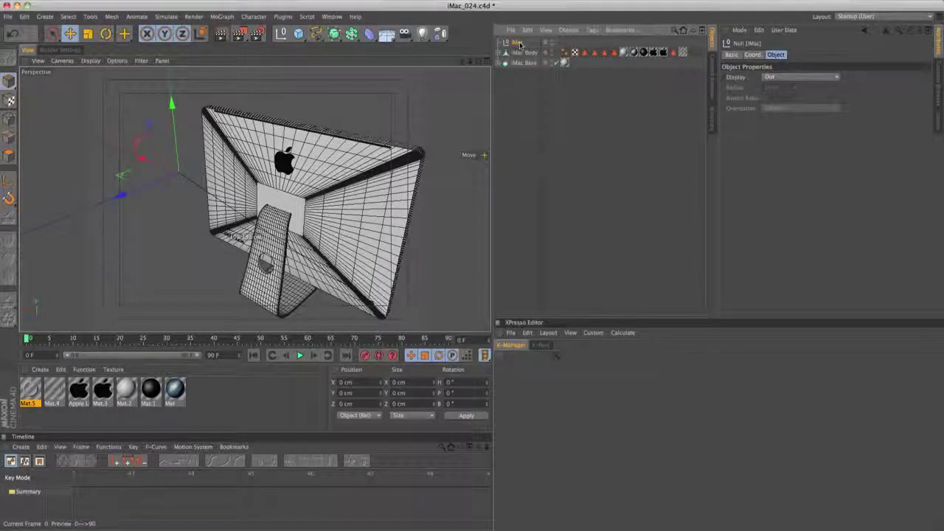
- Make the iMac Body and iMac Base objects children of the iMac null and collapse its hierarchy
key(Return)
click(526, 53)
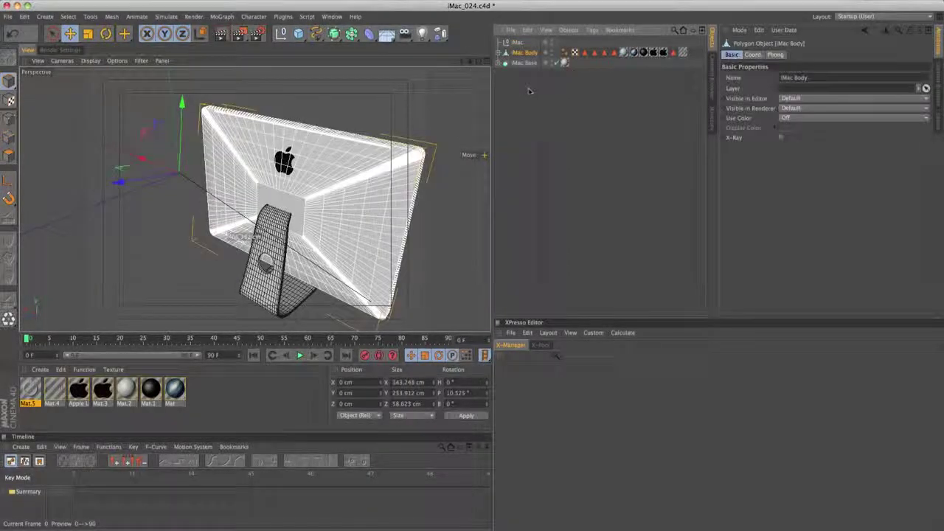
shift+click(525, 63)
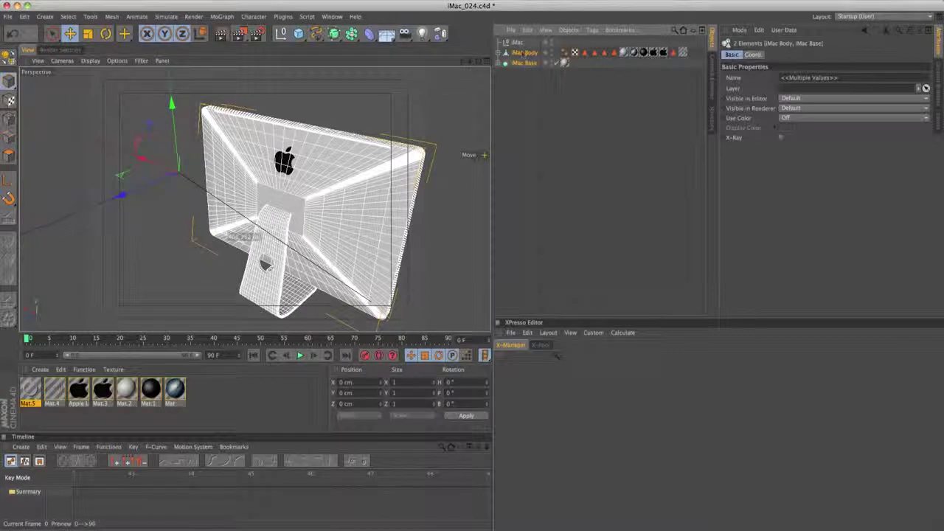
drag(518, 46, 517, 44)
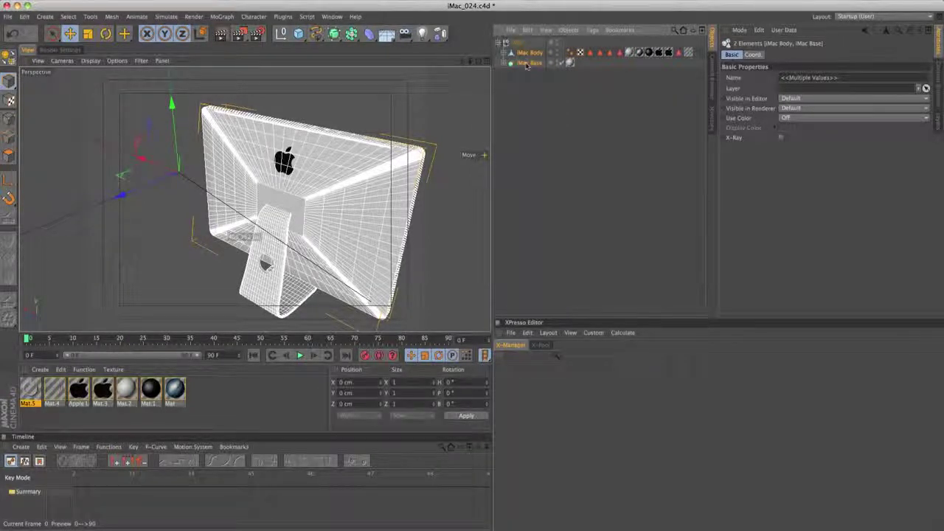
click(499, 43)
click(514, 65)
click(517, 42)
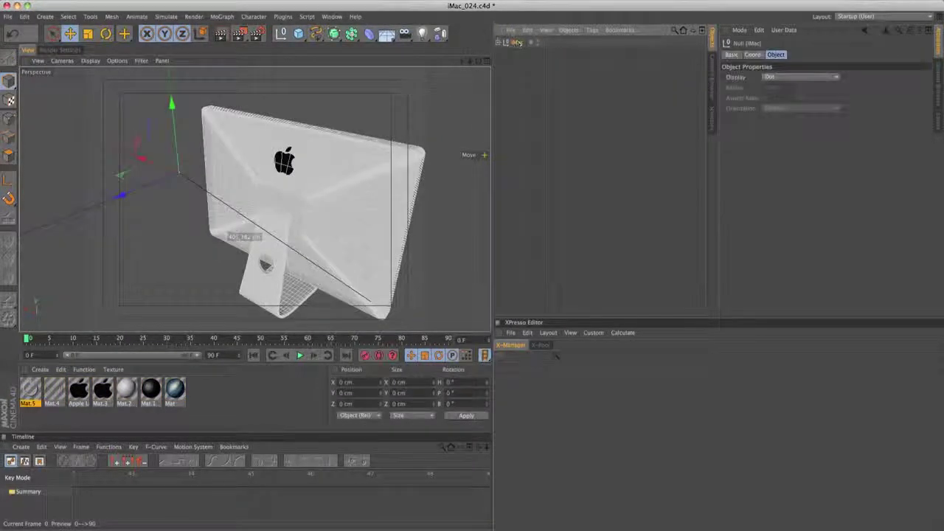
- Move only the iMac Body's axis in the side view to the stand joint, at about Y 11.8 cm, Z 15.3 cm
alt+drag(338, 233, 259, 236)
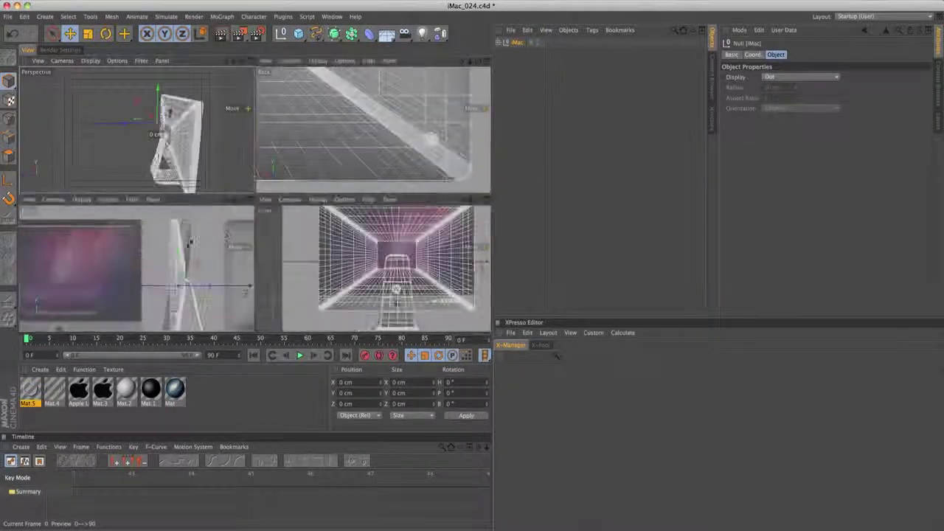
click(251, 200)
click(500, 42)
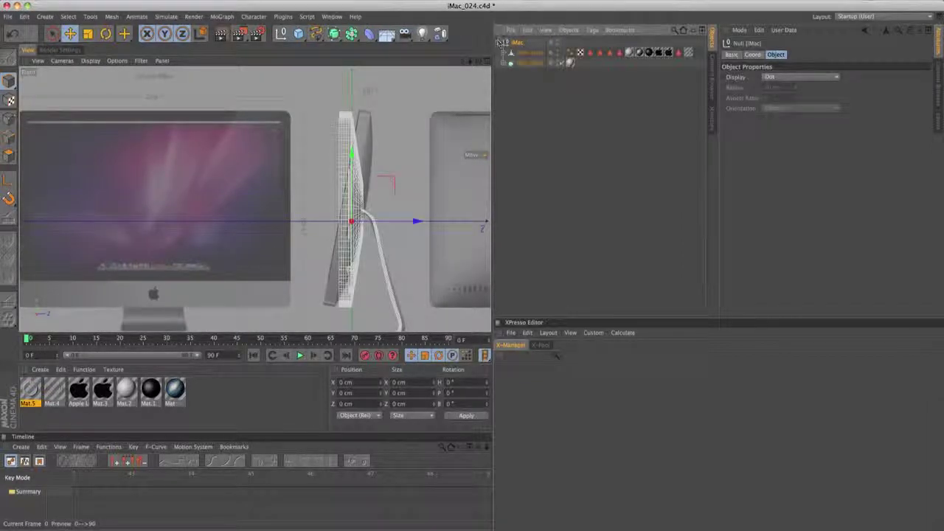
click(527, 52)
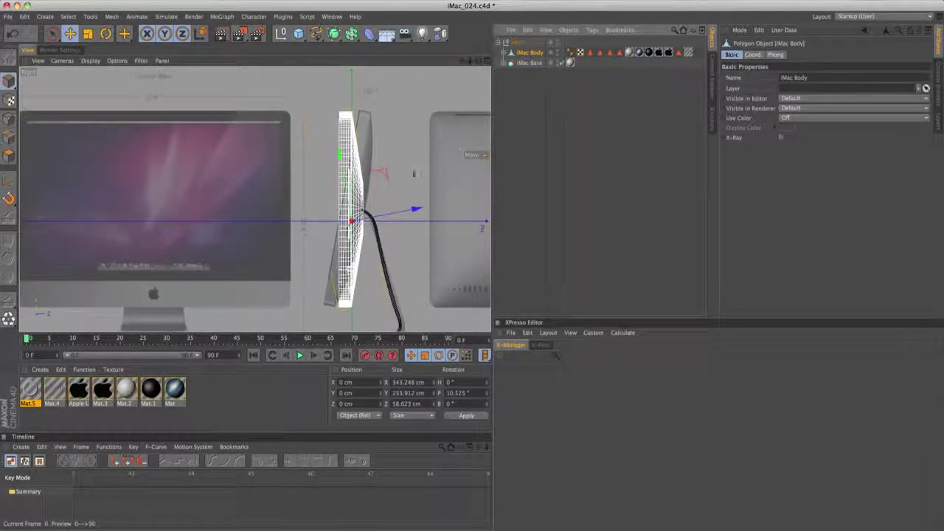
alt+middle_drag(375, 227, 335, 225)
alt+right_drag(336, 226, 362, 211)
alt+middle_drag(362, 211, 305, 222)
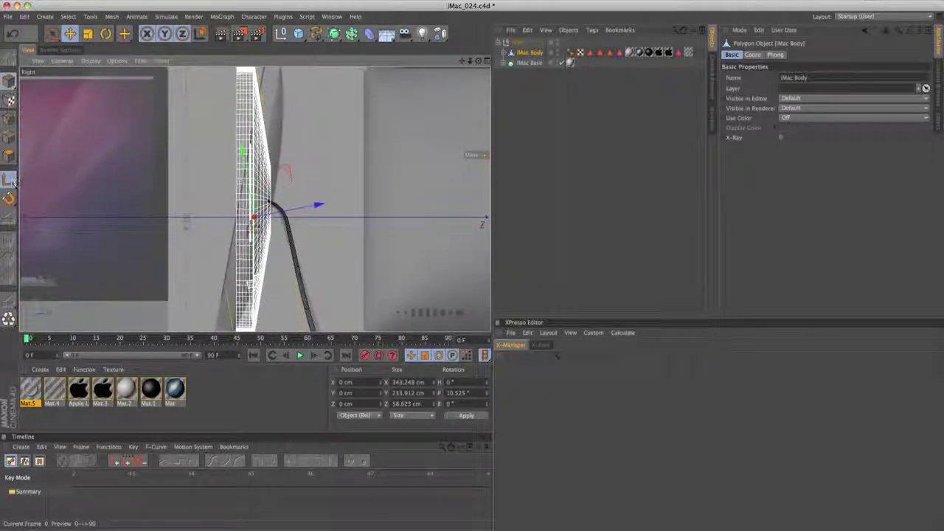
drag(287, 167, 304, 155)
alt+right_drag(313, 168, 253, 180)
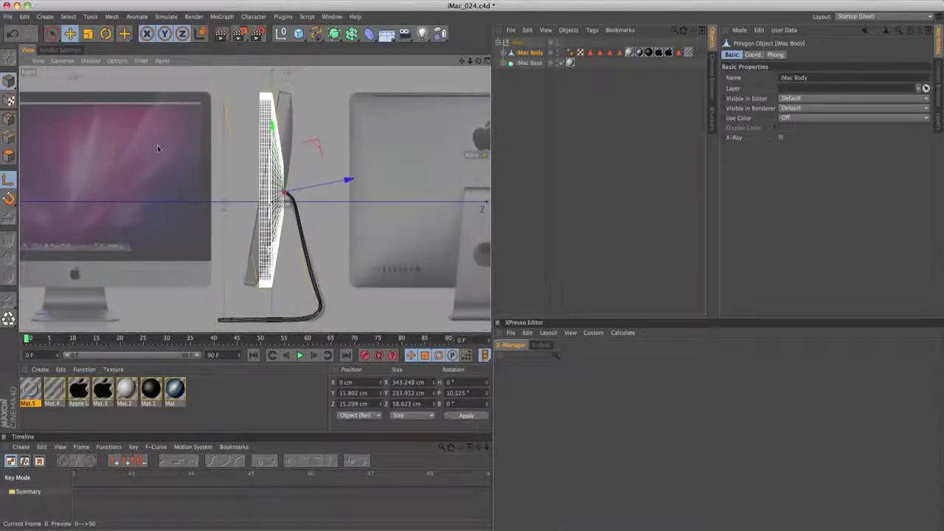
alt+middle_drag(158, 148, 126, 161)
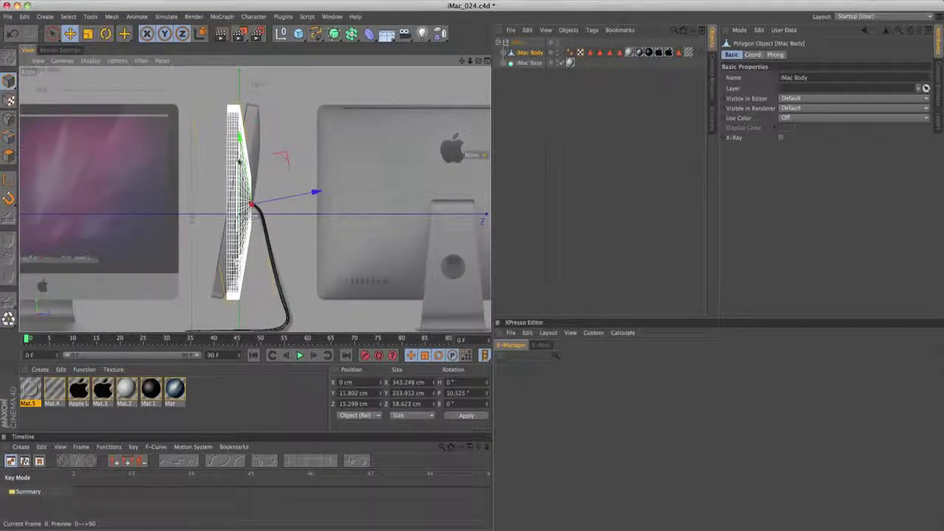
- Tilt the iMac Body to a pitch of about -0.5° and position it at about Y 9.9 cm, Z 17.8 cm, matching the side reference
key(r)
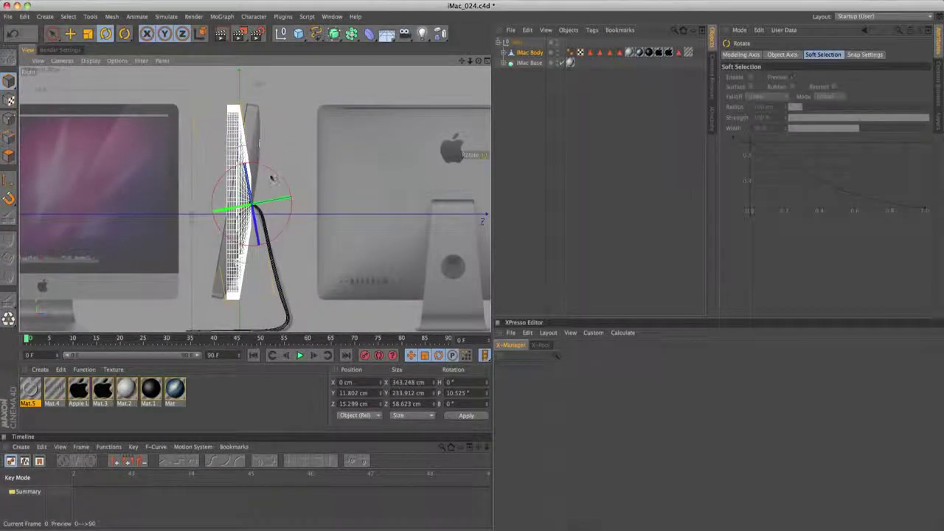
mouse_move(270, 177)
mouse_down()
mouse_move(296, 165)
mouse_move(283, 170)
mouse_up()
key(e)
key(r)
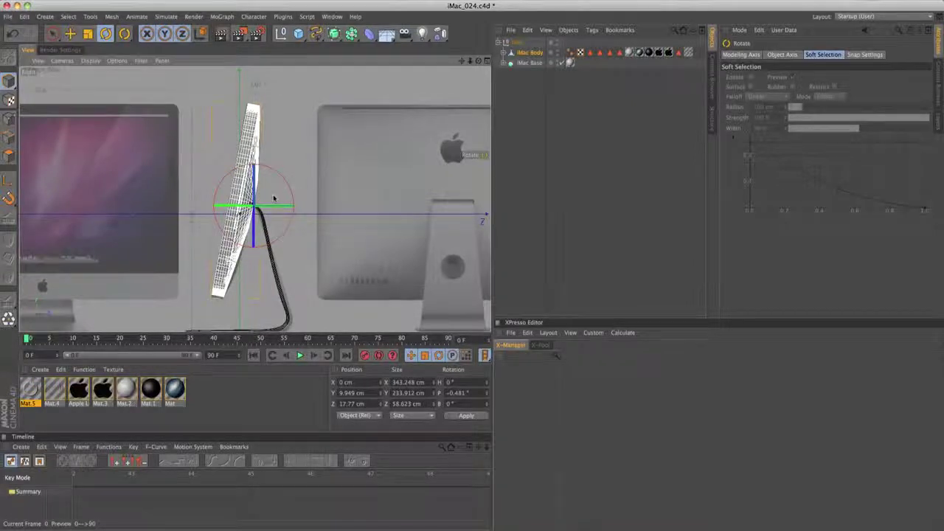
key(e)
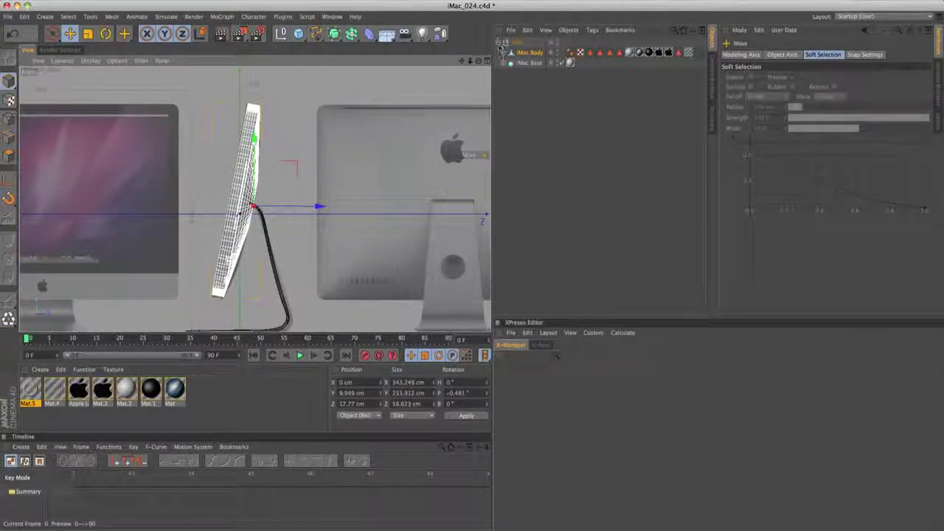
click(498, 43)
- Remove the background reference image from the Back view
click(487, 61)
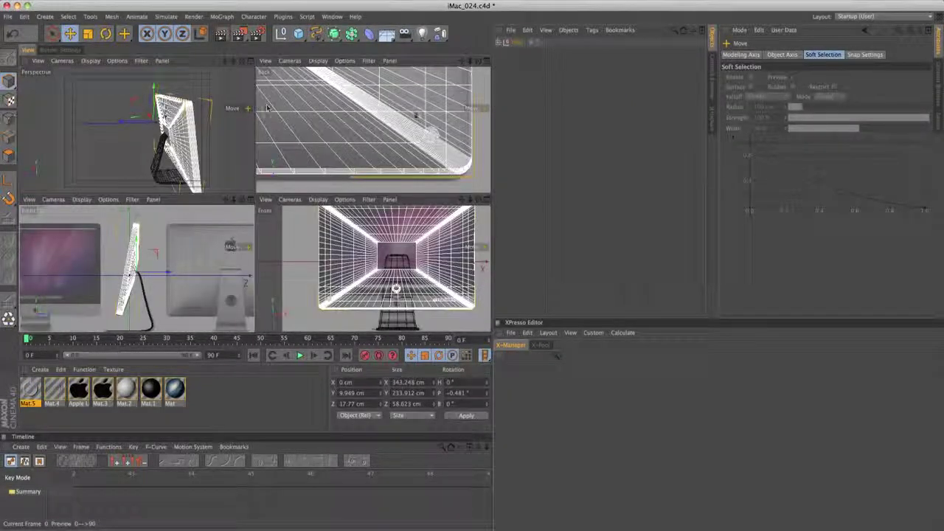
scroll(411, 166, down, 10)
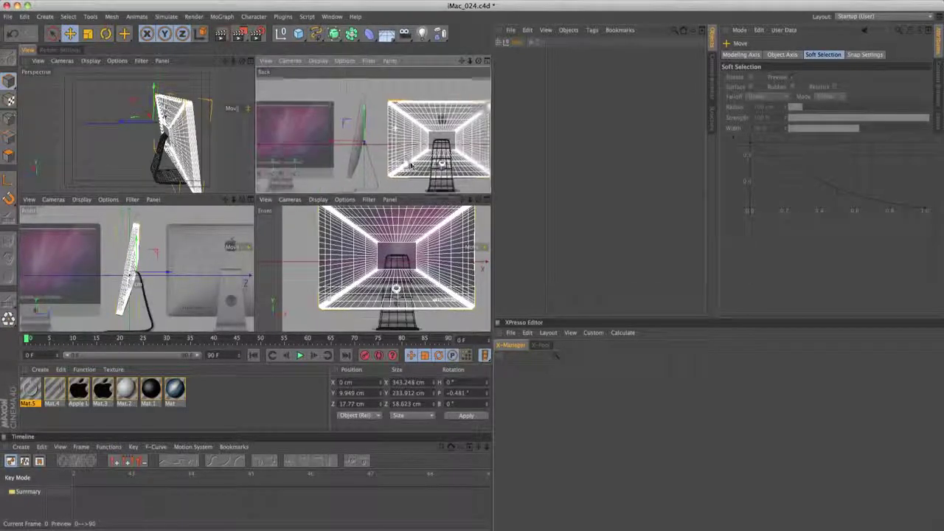
scroll(411, 166, down, 6)
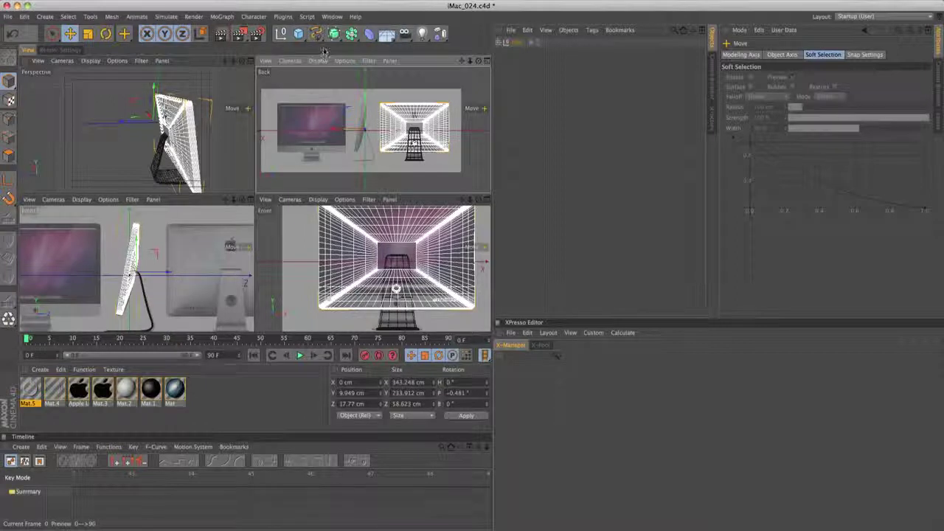
click(323, 59)
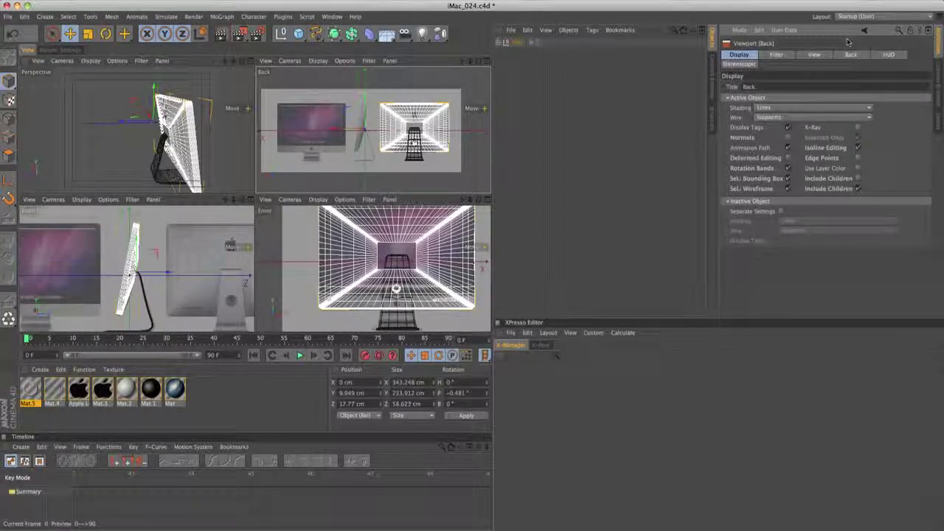
click(851, 55)
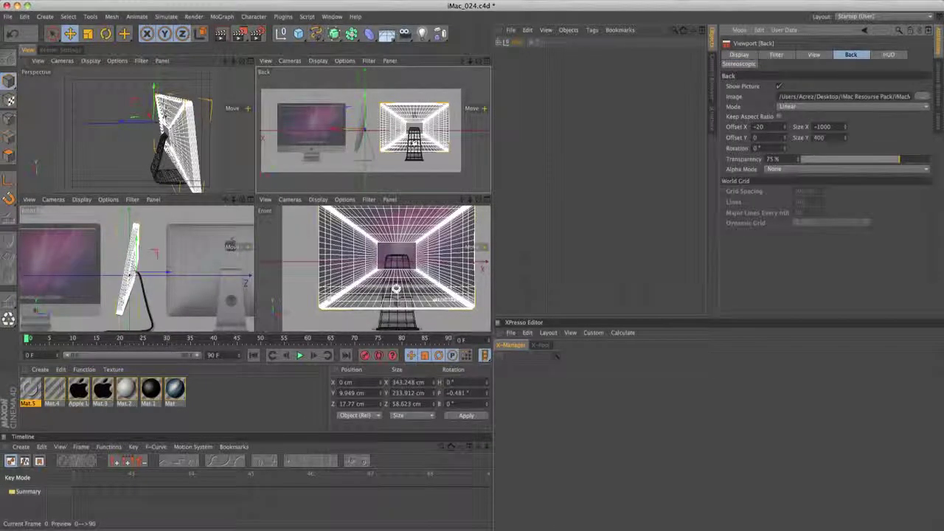
click(832, 96)
key(BackSpace)
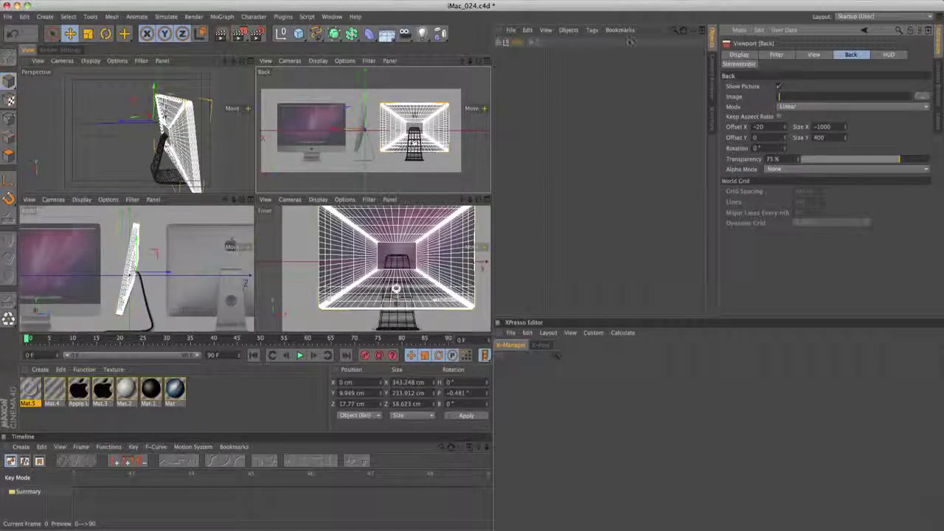
- Remove the background reference image from the Front view
click(318, 201)
mouse_move(344, 199)
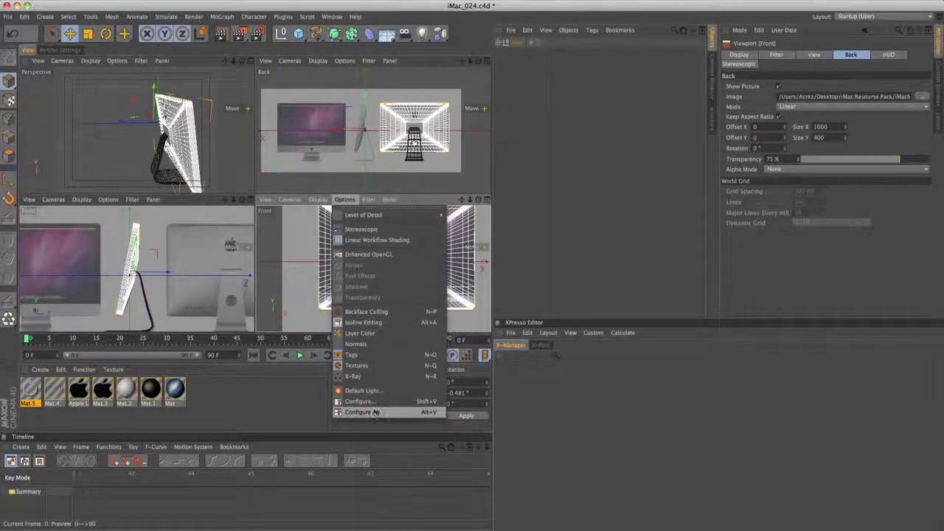
click(374, 412)
click(852, 56)
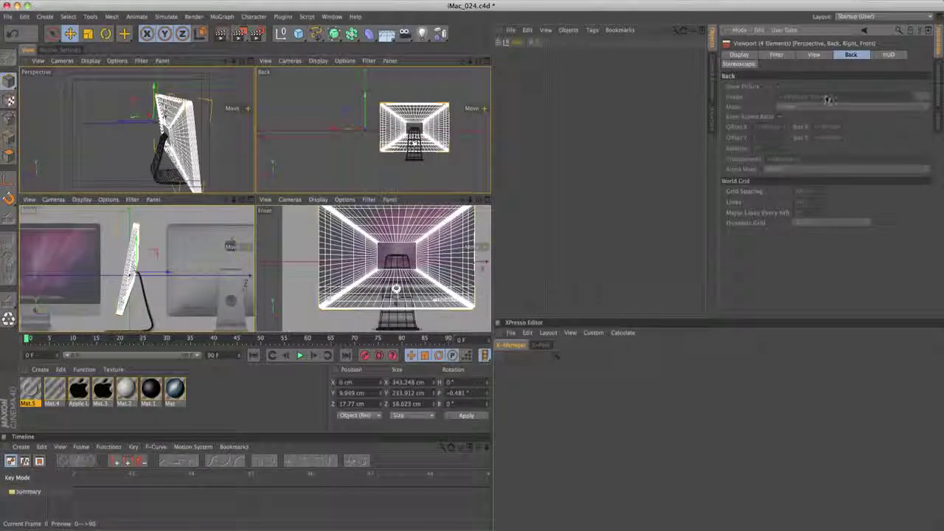
click(293, 211)
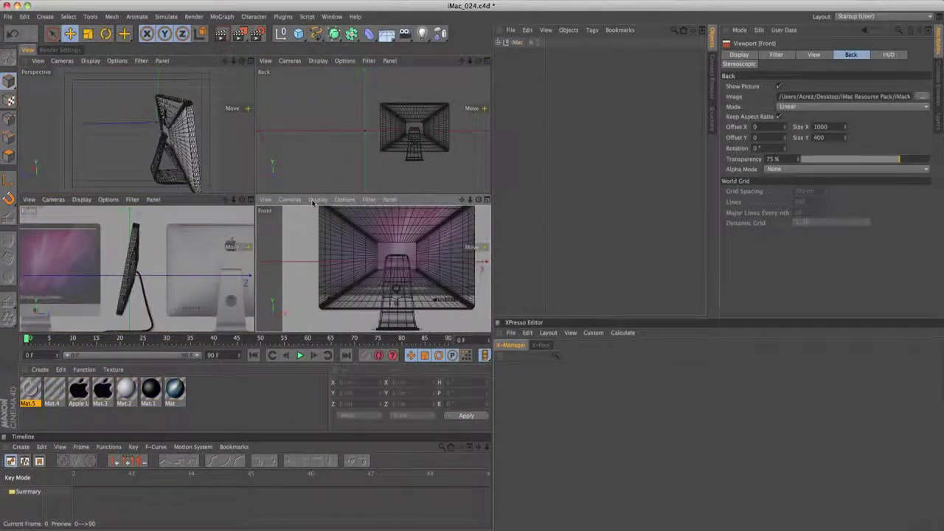
click(345, 199)
click(312, 260)
double_click(844, 96)
key(BackSpace)
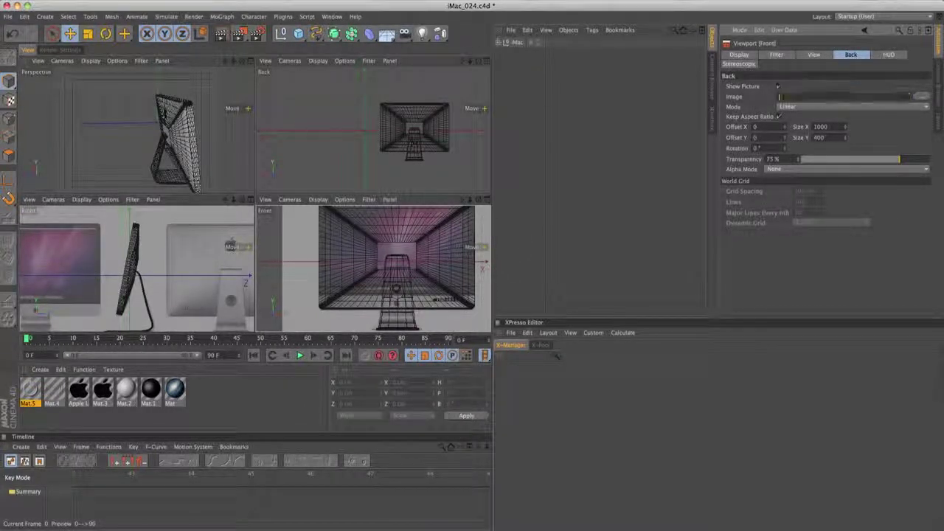
- Clear the iMacModel.png background image from the Right view
click(157, 263)
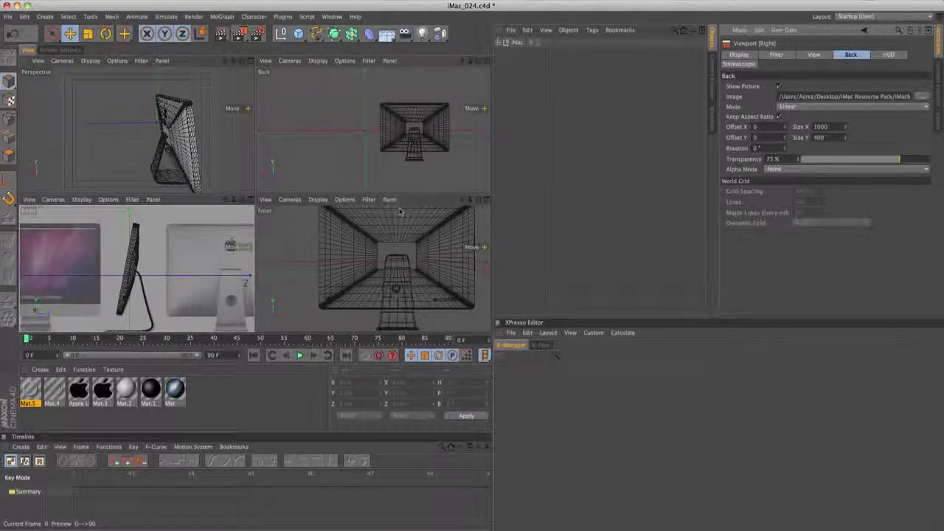
click(844, 97)
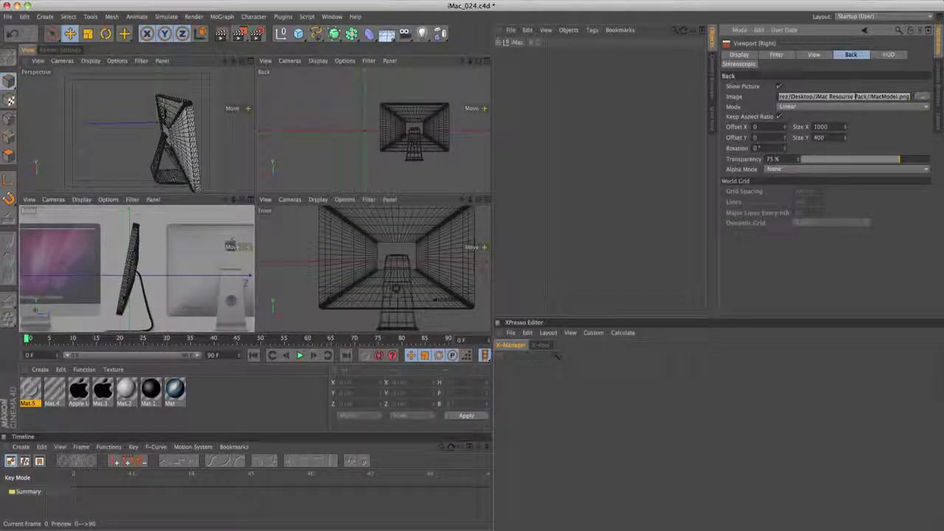
key(BackSpace)
click(169, 262)
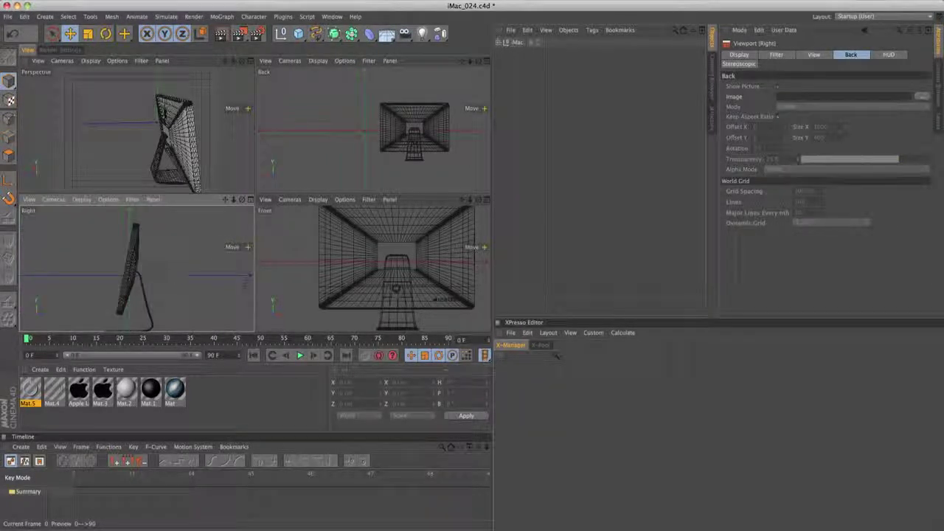
- Maximize the Right view and turn on its grid display
click(252, 201)
alt+right_drag(315, 228, 225, 240)
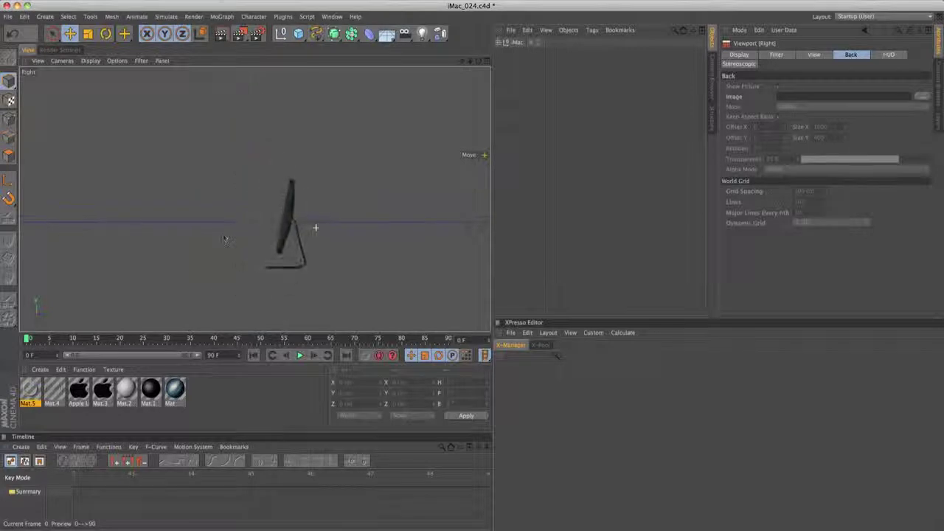
alt+middle_drag(287, 202, 214, 215)
click(93, 60)
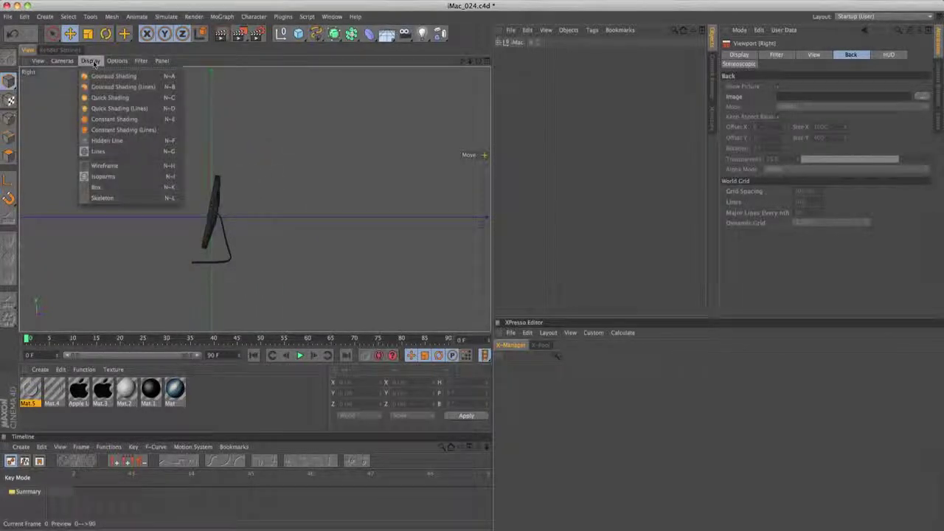
mouse_move(119, 60)
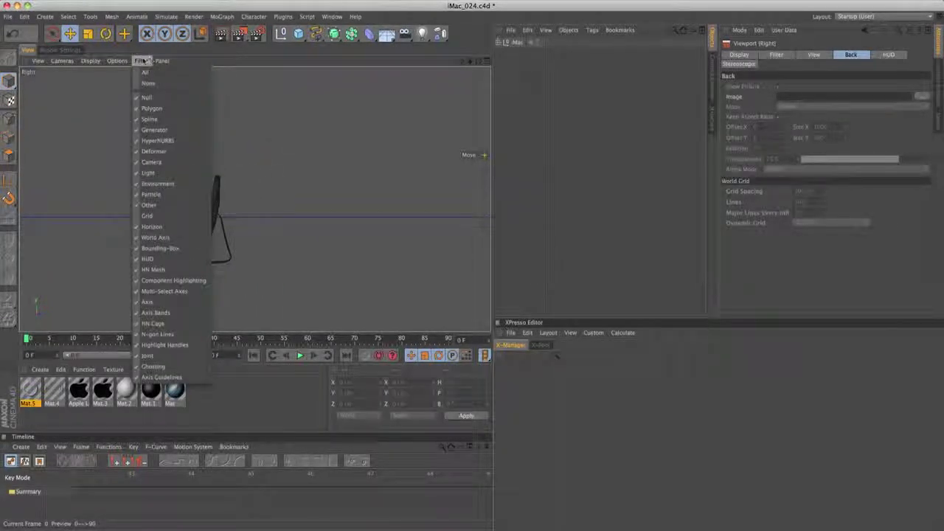
click(162, 214)
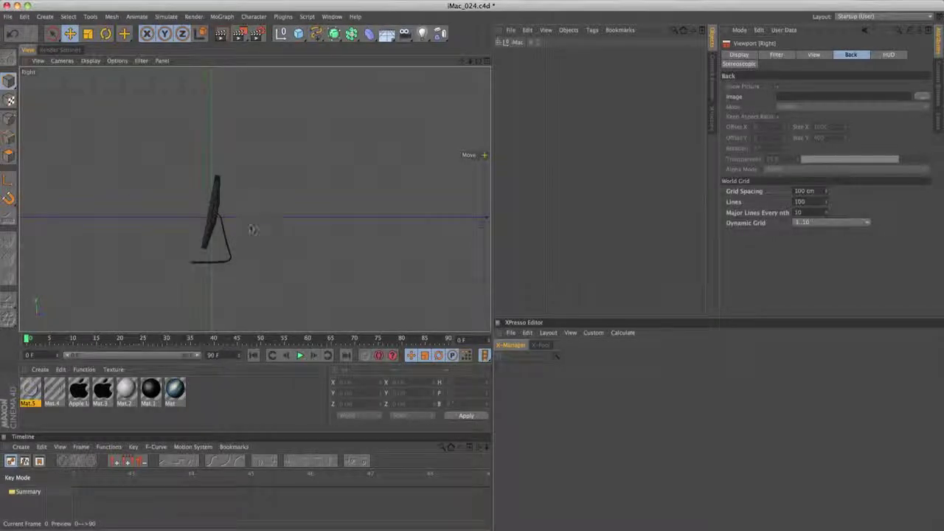
- Start a Bezier spline in the Right view with a point far in front of the iMac, at about Y -158 cm, Z -864 cm
alt+middle_drag(248, 226, 263, 200)
scroll(252, 219, up, 3)
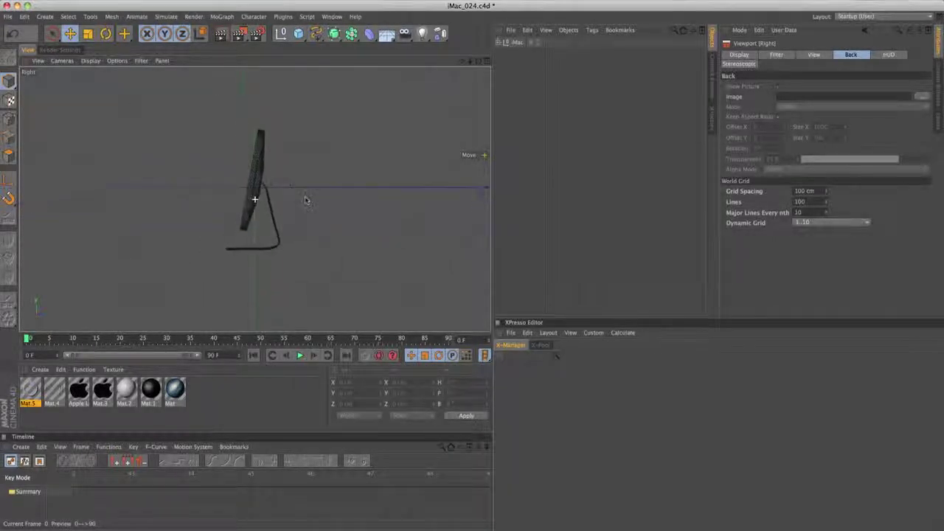
alt+middle_drag(289, 150, 286, 170)
click(316, 34)
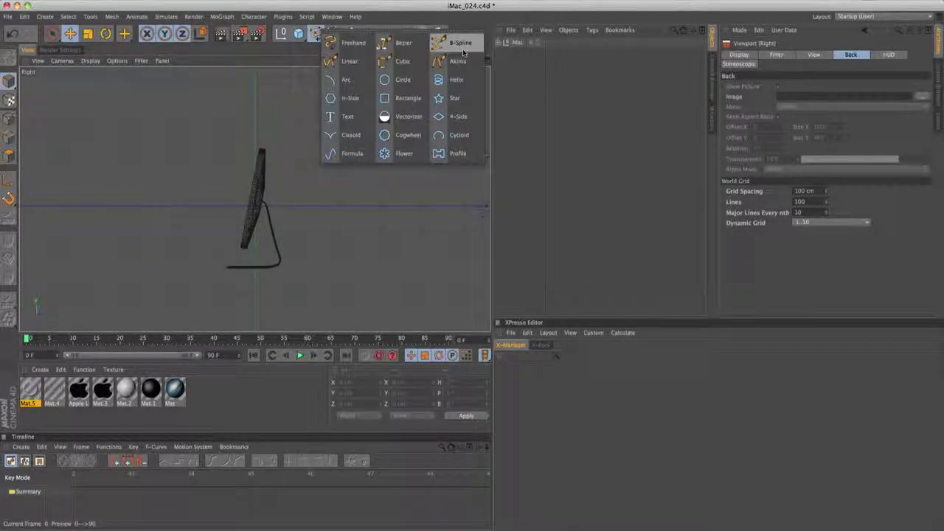
click(404, 43)
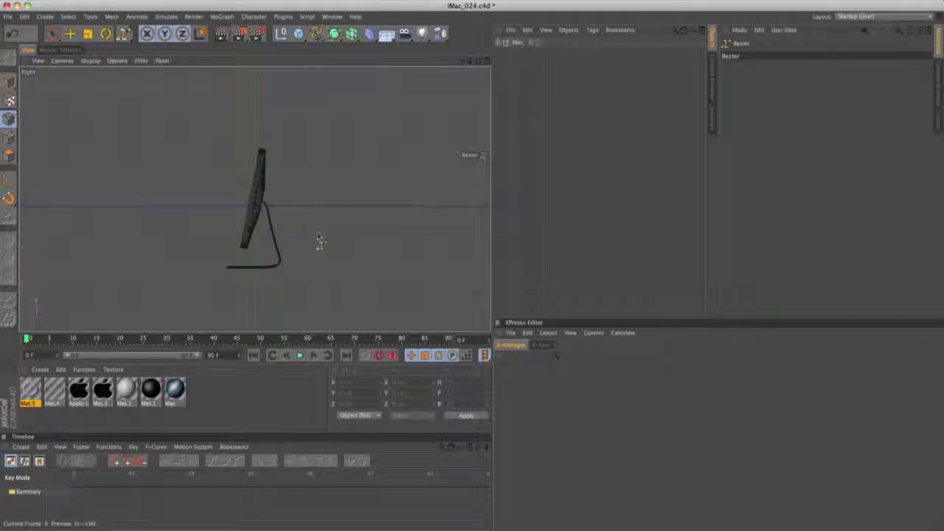
scroll(321, 235, down, 3)
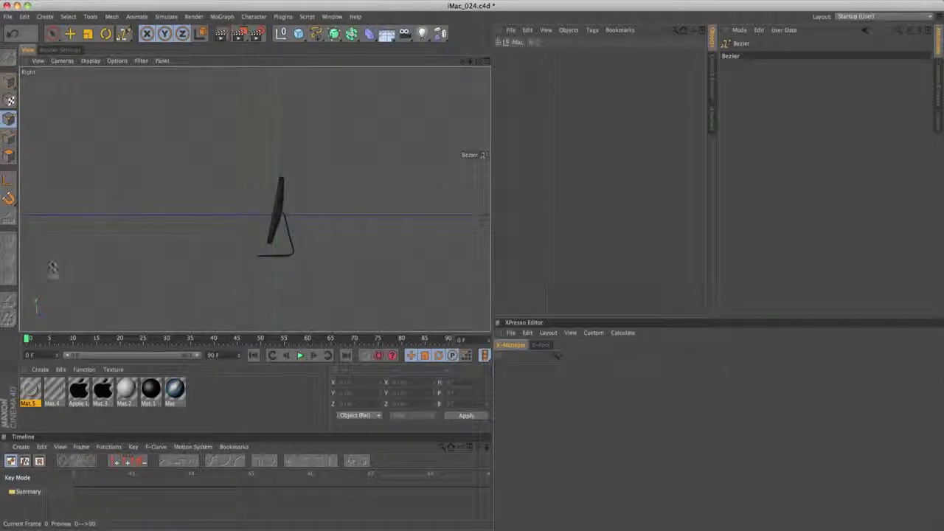
click(38, 261)
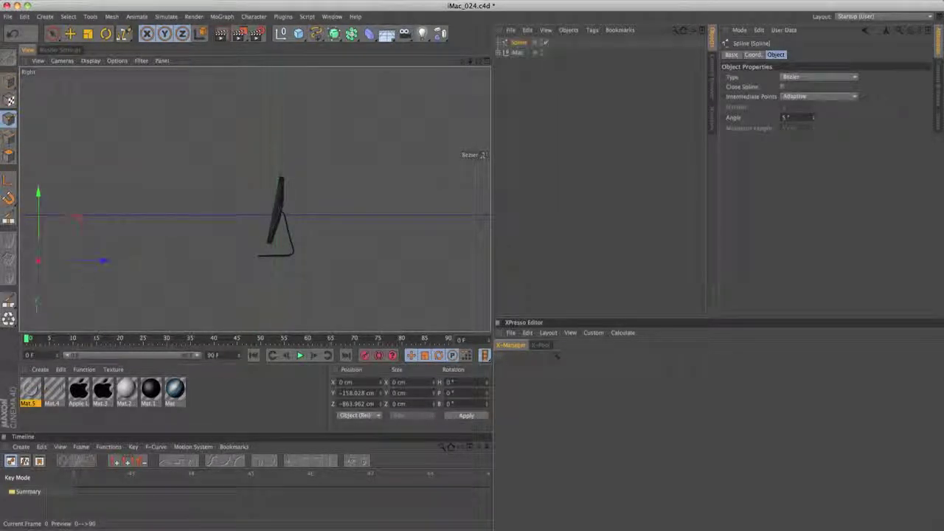
- Add a spline point behind the iMac at about Y -156 cm, Z 476 cm, and an upward-curving one at about Y 68 cm, Z 703 cm
alt+middle_drag(394, 255, 320, 223)
click(383, 266)
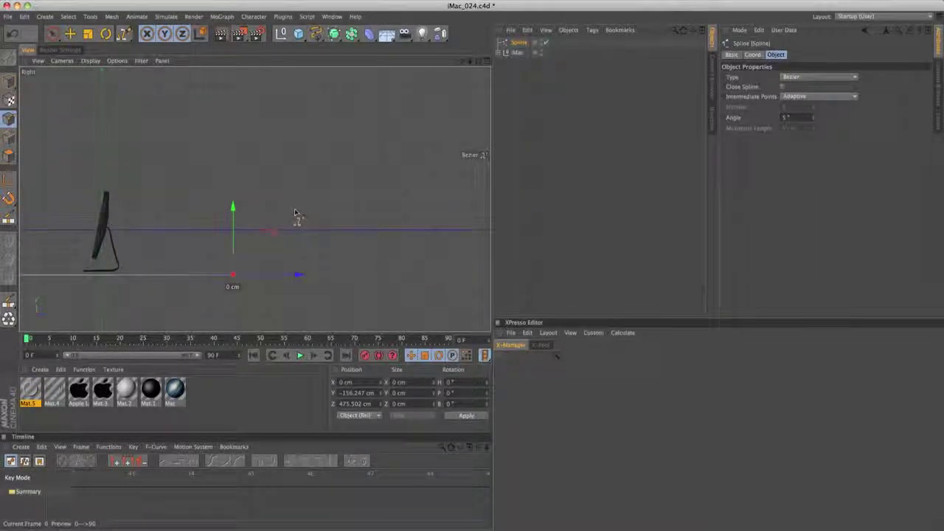
click(295, 211)
drag(296, 205, 297, 162)
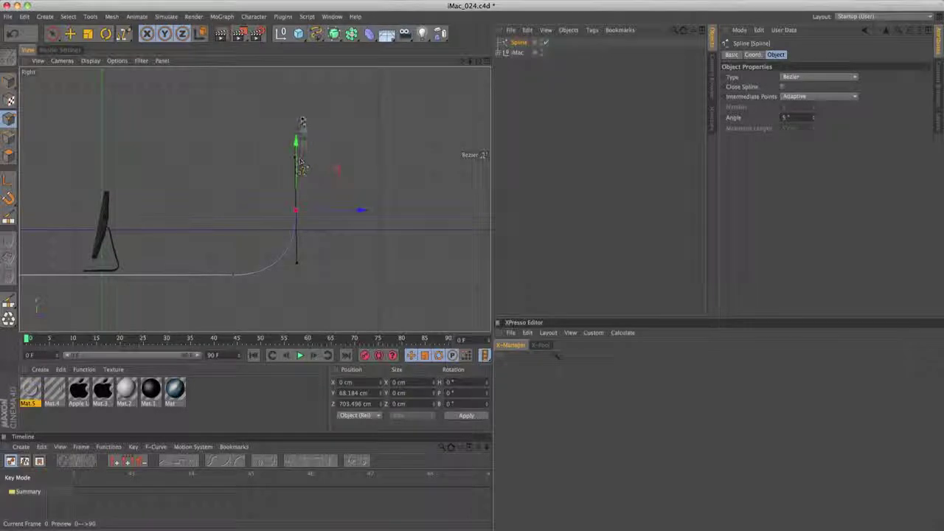
- Extend the spline's vertical end upward with a new point at about Y 806 cm and Z 703 cm
alt+middle_drag(301, 113, 316, 237)
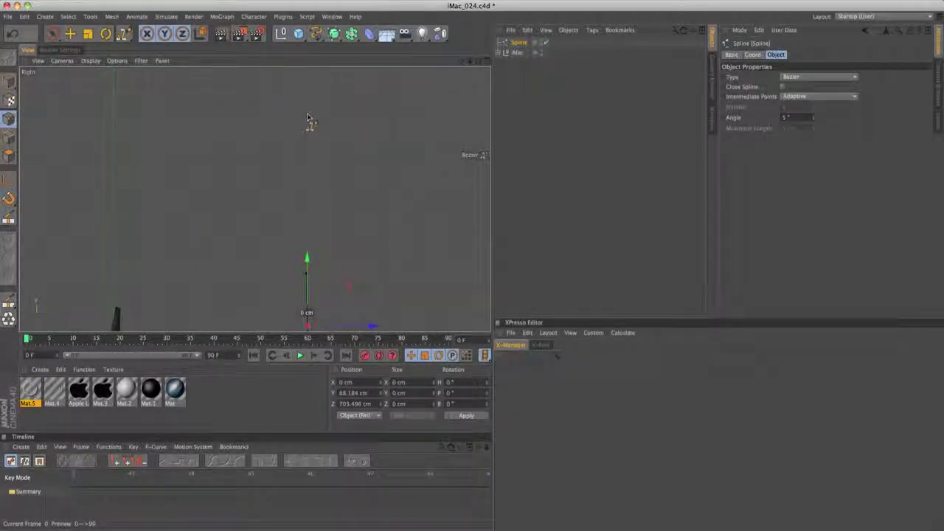
click(308, 114)
alt+middle_drag(273, 261, 403, 146)
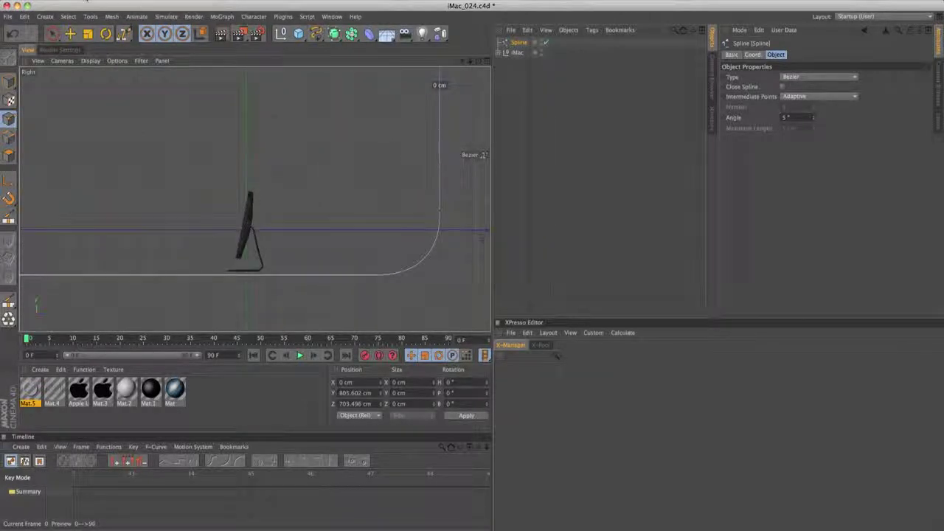
- Straighten the spline's upright section by moving its topmost point along Z to about 701.7 cm
drag(56, 35, 81, 44)
click(9, 81)
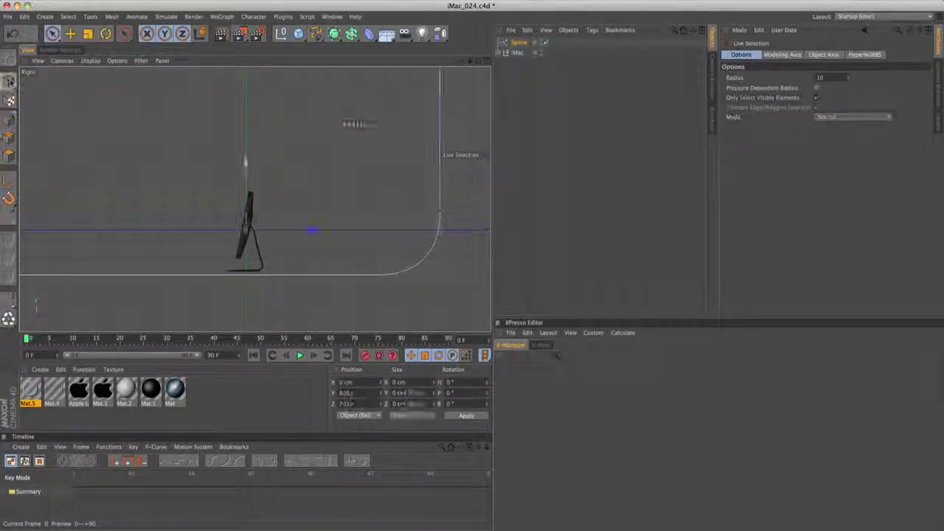
alt+middle_drag(256, 186, 272, 204)
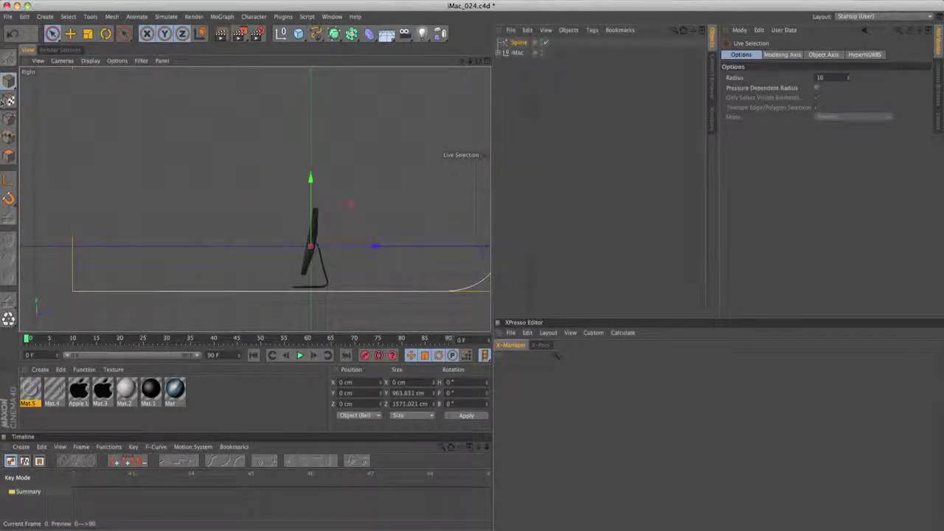
click(10, 122)
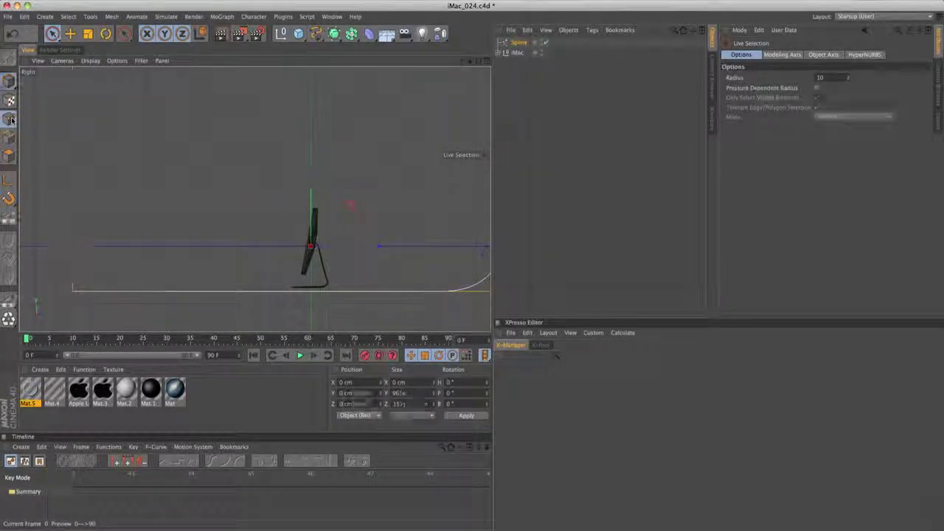
alt+middle_drag(113, 269, 190, 206)
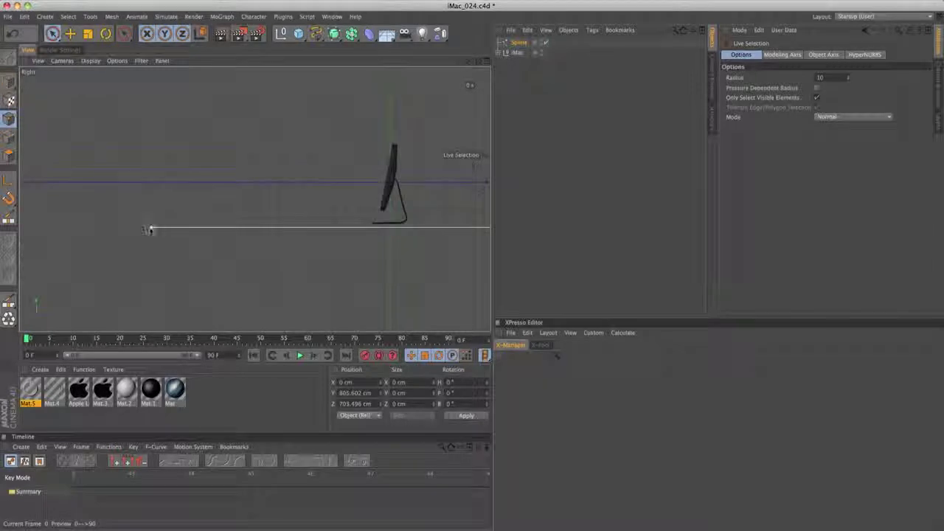
click(152, 227)
alt+middle_drag(308, 284, 69, 446)
click(346, 116)
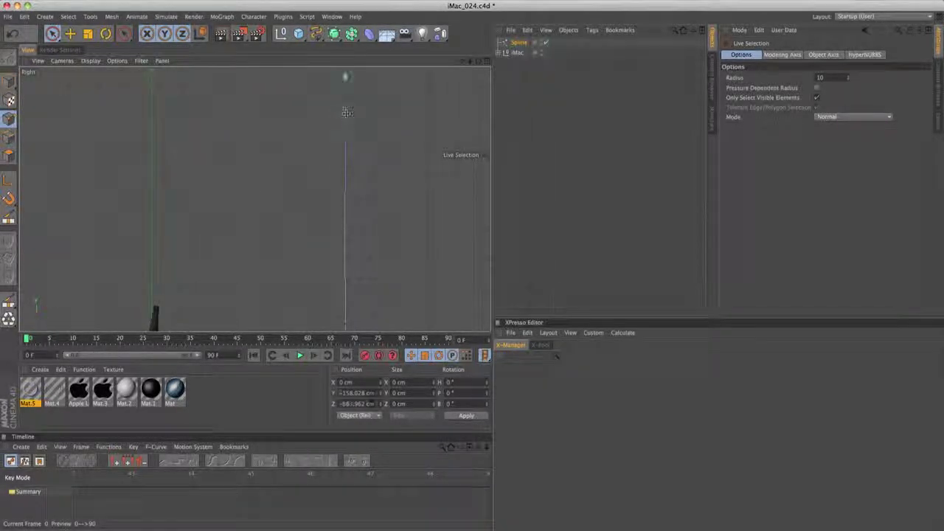
alt+middle_drag(381, 206, 381, 173)
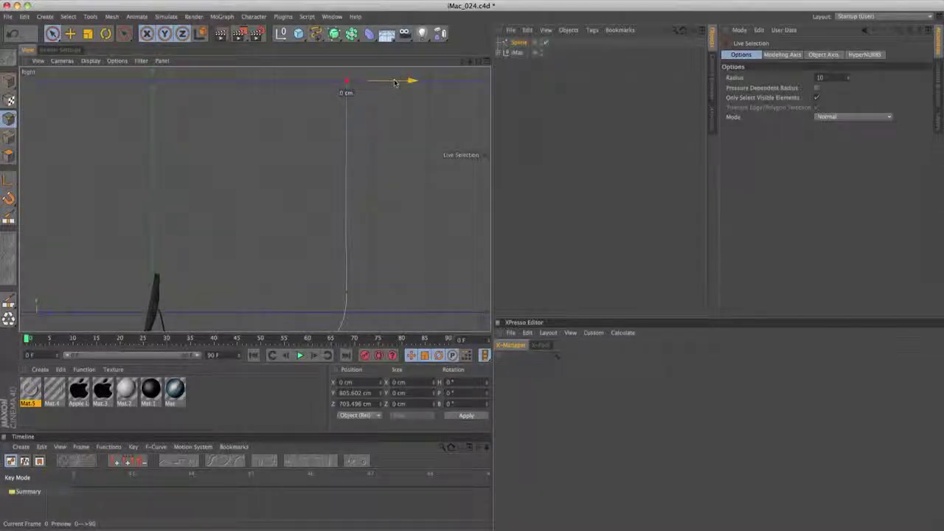
drag(394, 81, 394, 84)
- In the perspective view, create an Extrude NURBS object with the spline as its child
click(485, 60)
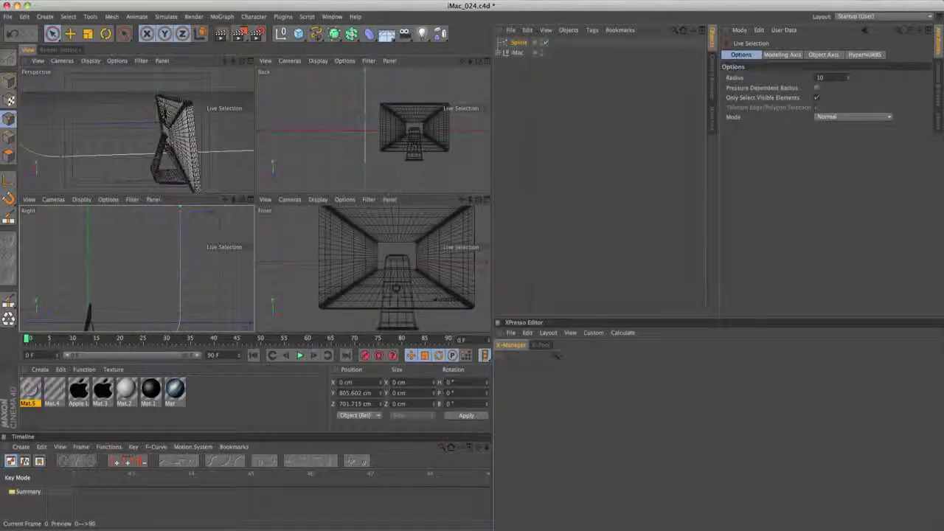
click(253, 62)
alt+right_drag(353, 237, 251, 257)
alt+drag(251, 257, 299, 225)
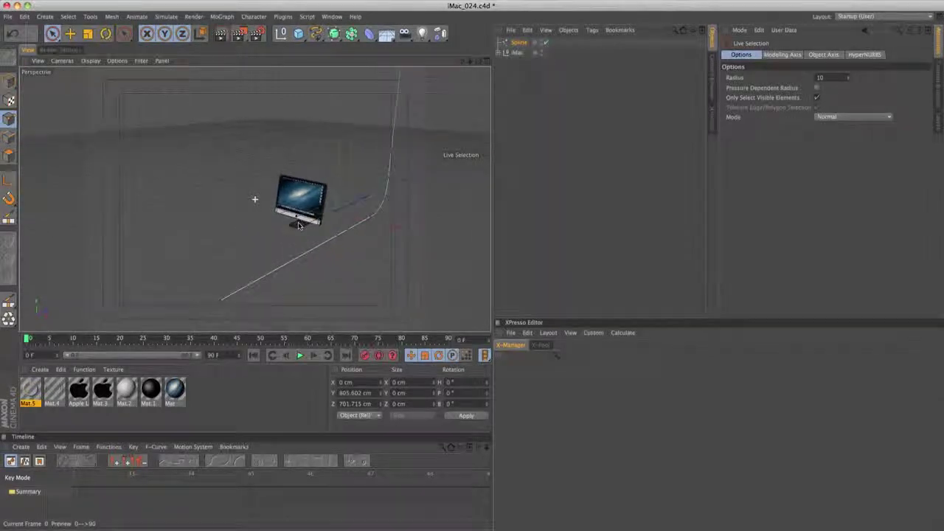
drag(334, 33, 441, 46)
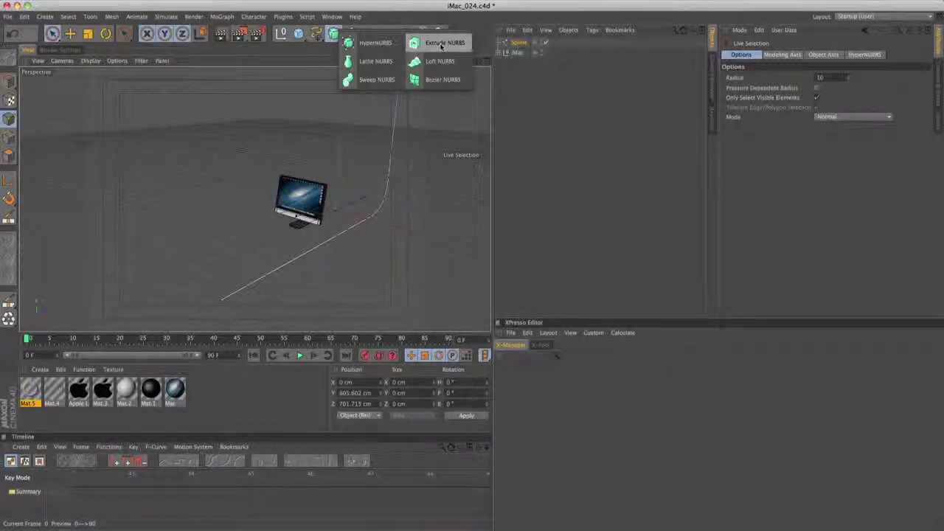
drag(442, 45, 457, 46)
click(456, 43)
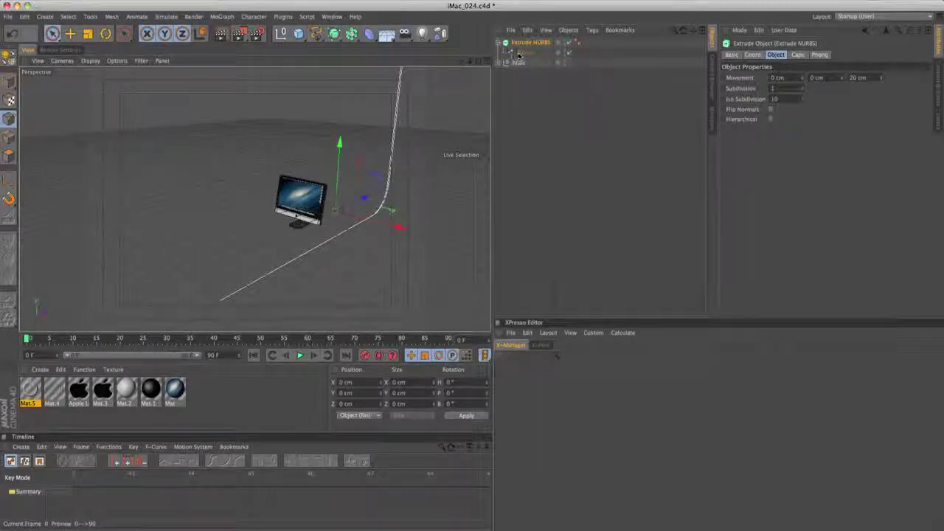
- Set the Extrude NURBS movement to 0 cm in Z and 1500 cm in X
click(518, 54)
click(528, 42)
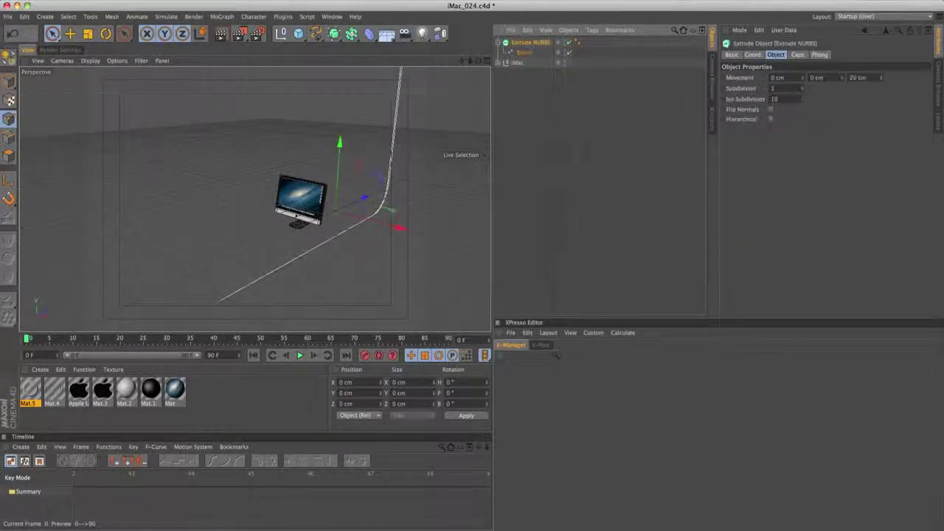
double_click(858, 78)
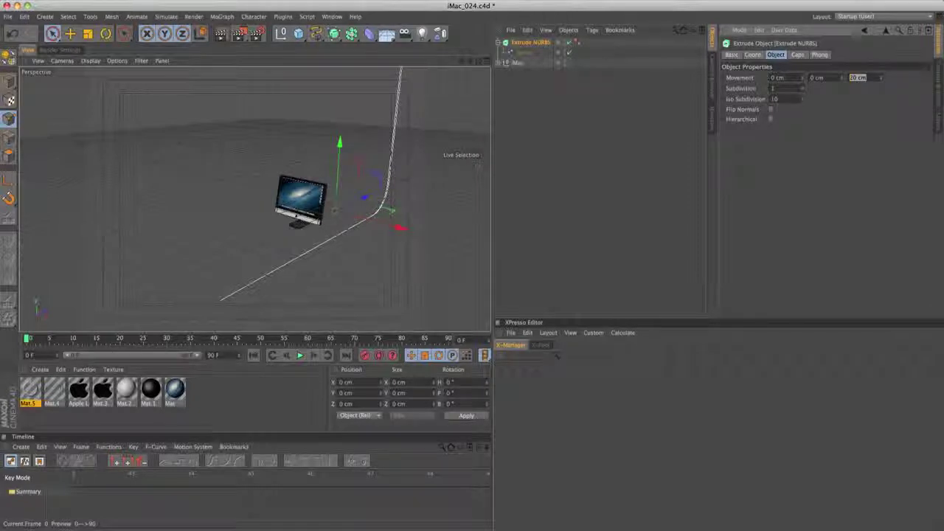
text(0)
key(Return)
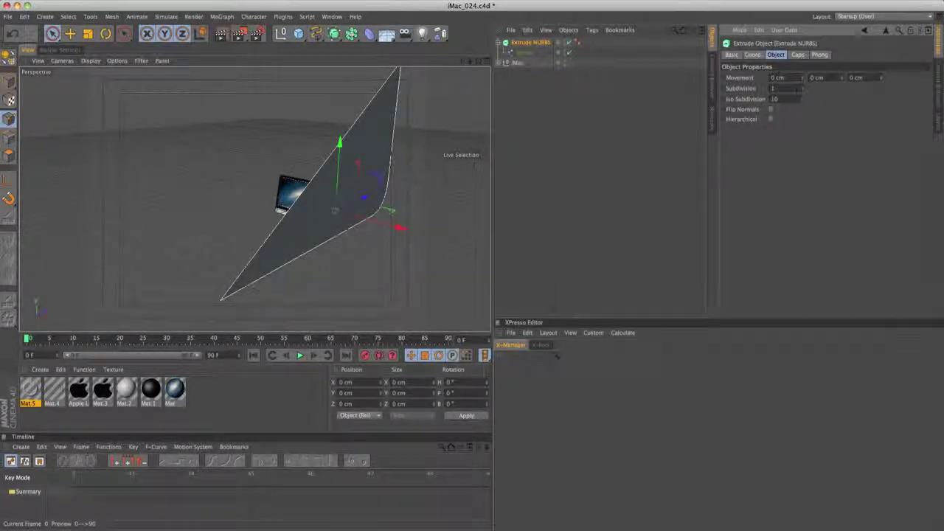
drag(803, 78, 811, 8)
drag(782, 77, 726, 54)
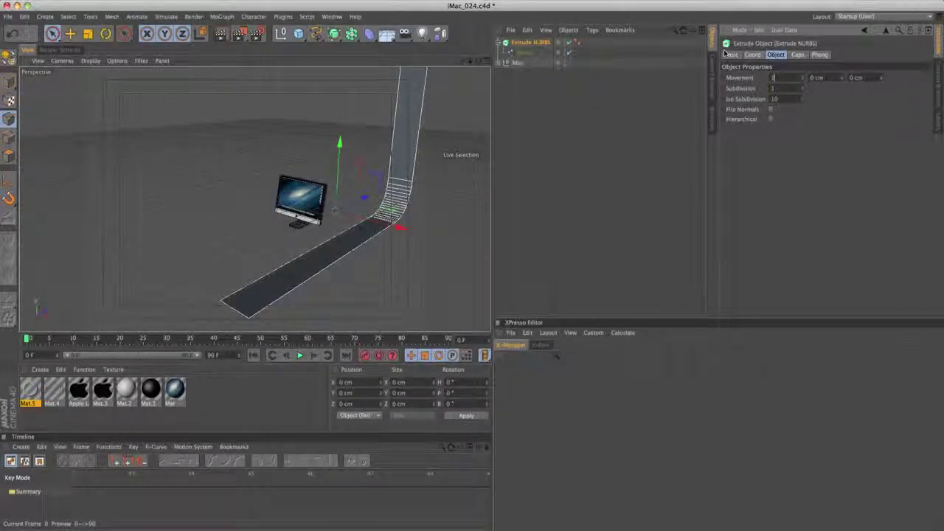
text(1500)
key(Return)
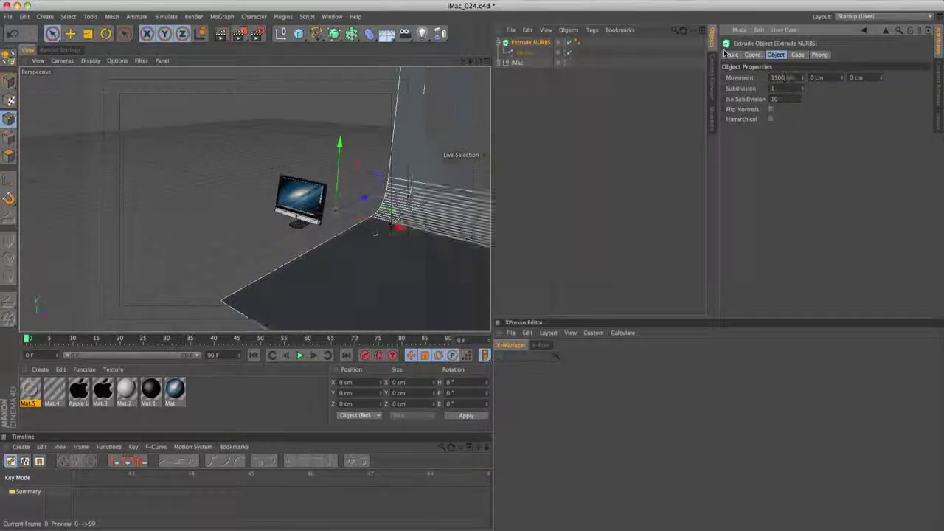
- Move the extruded backdrop sideways along X until the iMac sits in front of its middle
alt+middle_drag(243, 162, 196, 165)
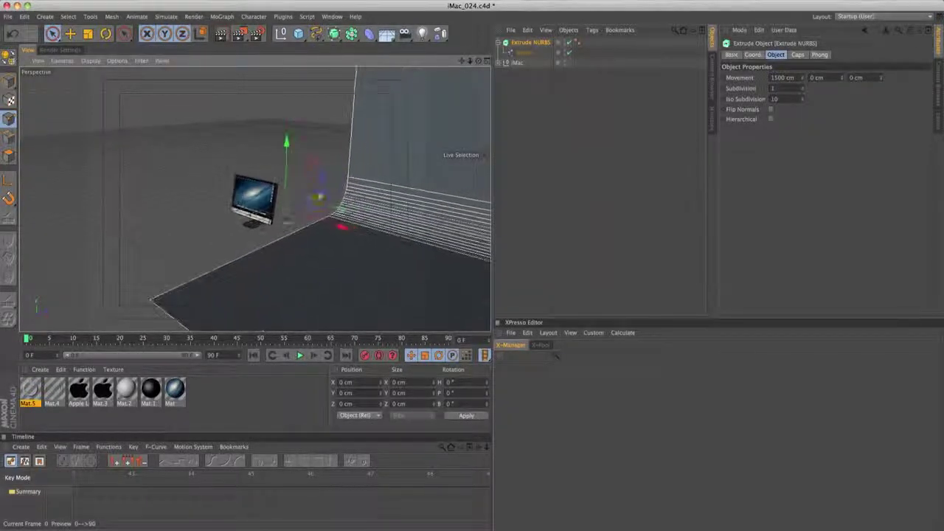
mouse_move(323, 214)
alt+right_down()
mouse_move(251, 215)
mouse_move(362, 214)
mouse_move(341, 215)
alt+right_up()
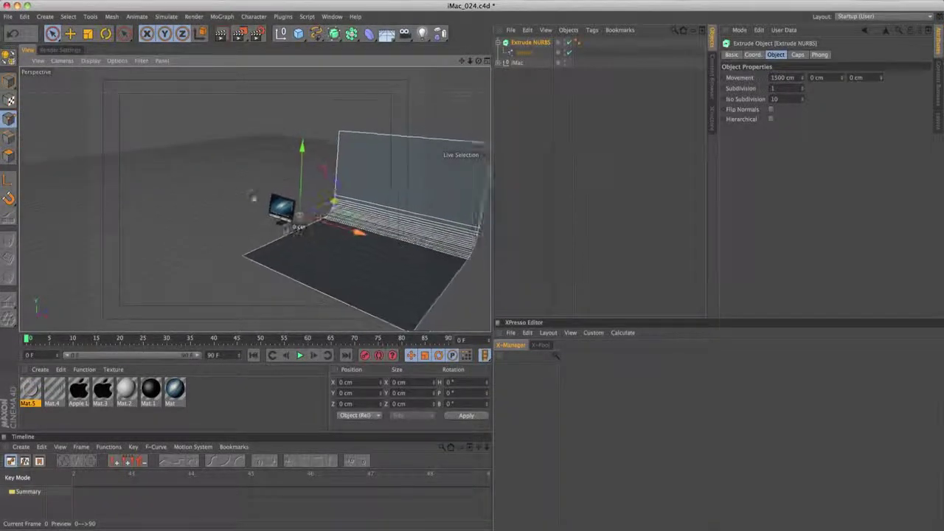
alt+middle_drag(253, 198, 181, 195)
drag(267, 228, 316, 215)
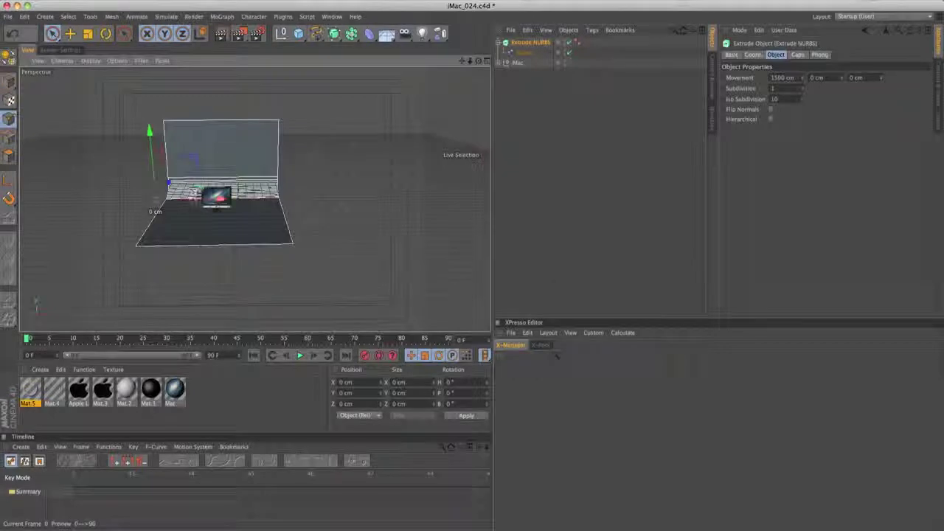
drag(201, 202, 196, 201)
alt+right_drag(223, 204, 305, 199)
alt+drag(299, 204, 246, 203)
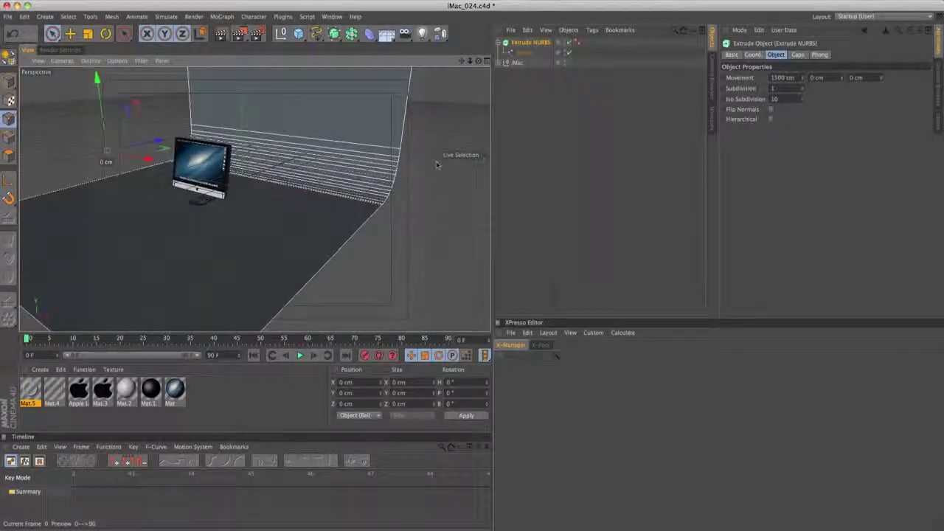
- Widen the backdrop by setting the Extrude NURBS X movement to 2000 cm
text(2)
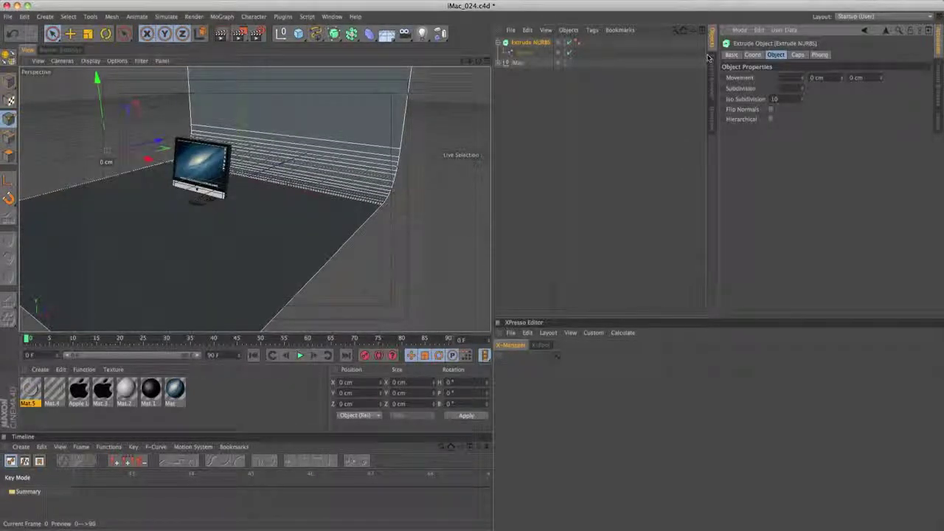
text(000)
key(Return)
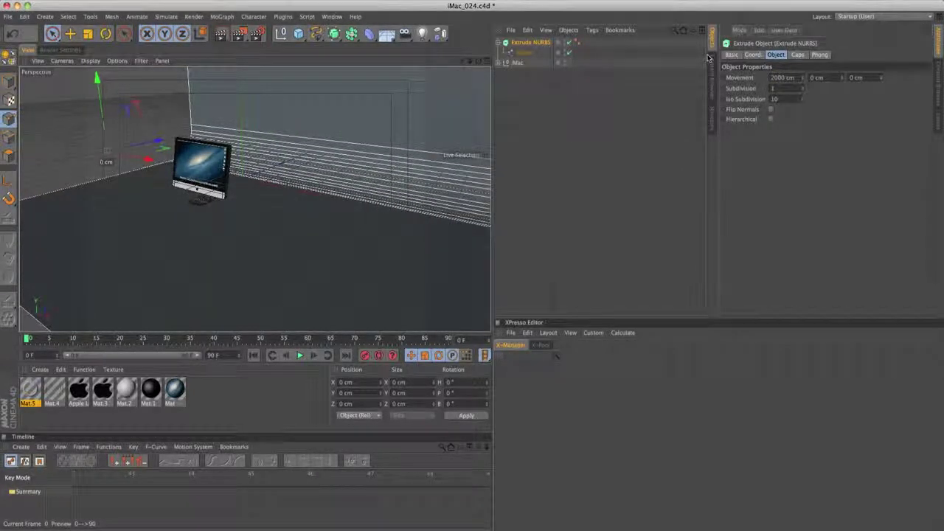
- Shift the widened backdrop further along X to centre it behind the iMac
mouse_move(299, 224)
alt+mouse_down()
mouse_move(240, 221)
mouse_move(286, 224)
alt+mouse_up()
alt+middle_drag(287, 224, 307, 260)
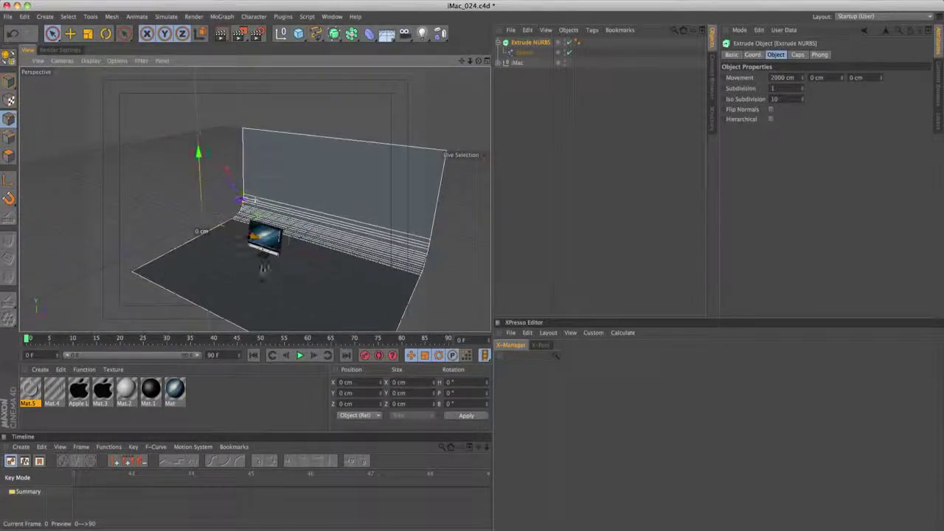
alt+drag(264, 270, 332, 257)
drag(231, 237, 188, 234)
alt+right_drag(263, 258, 344, 251)
alt+drag(277, 269, 319, 236)
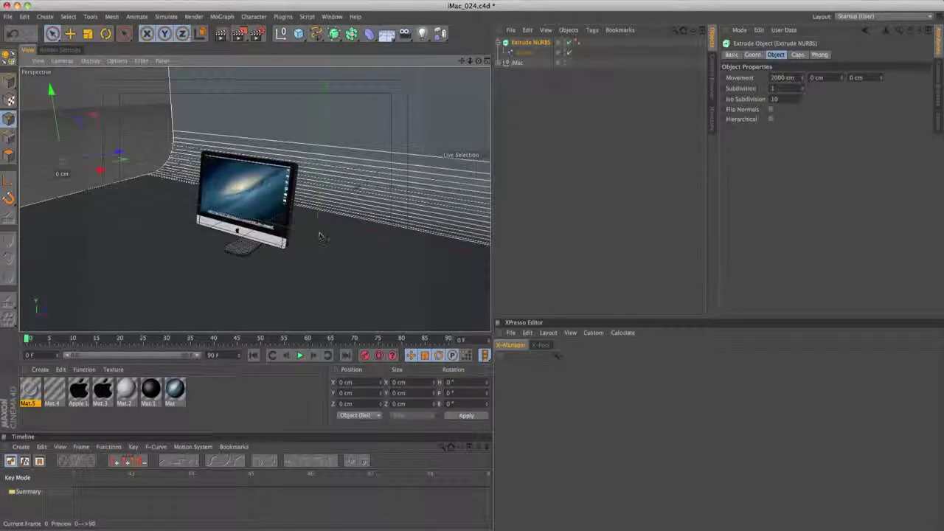
- Scale the whole iMac group down uniformly so it is smaller relative to the backdrop
click(499, 43)
click(521, 54)
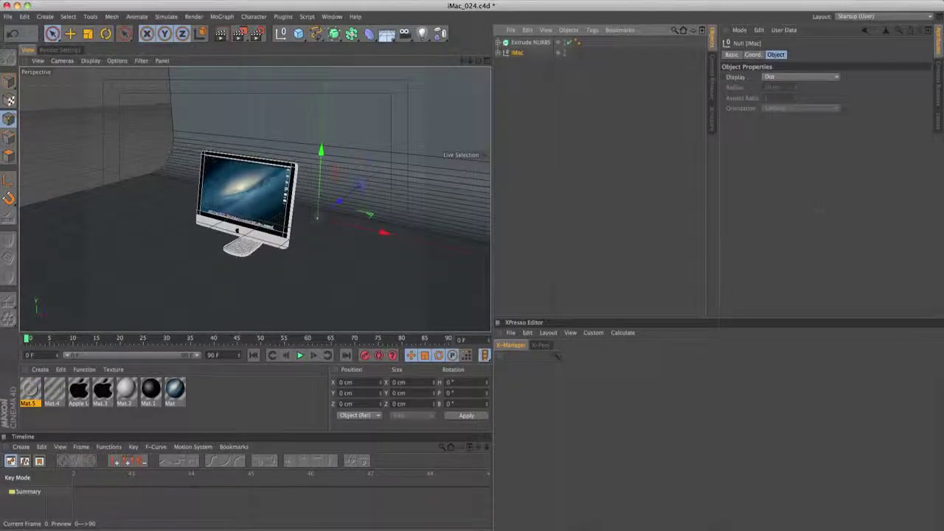
key(t)
drag(408, 182, 358, 157)
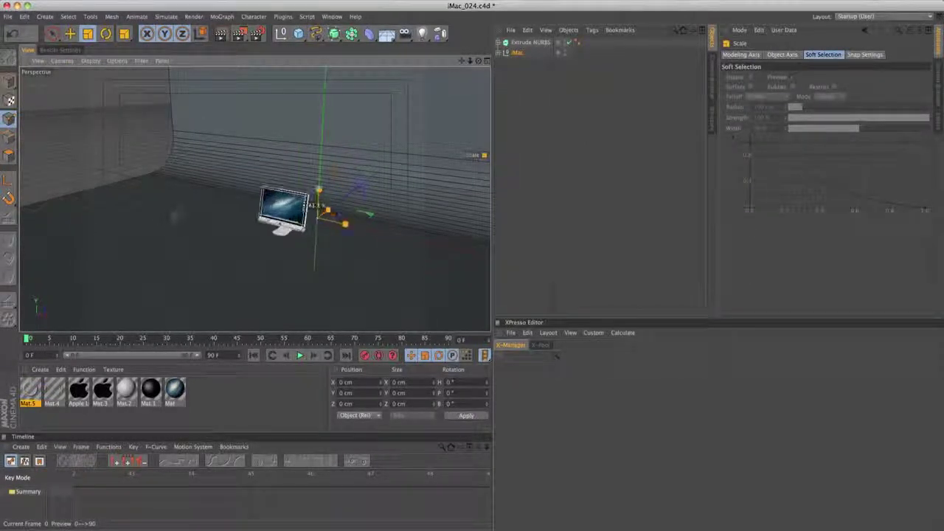
scroll(268, 218, up, 5)
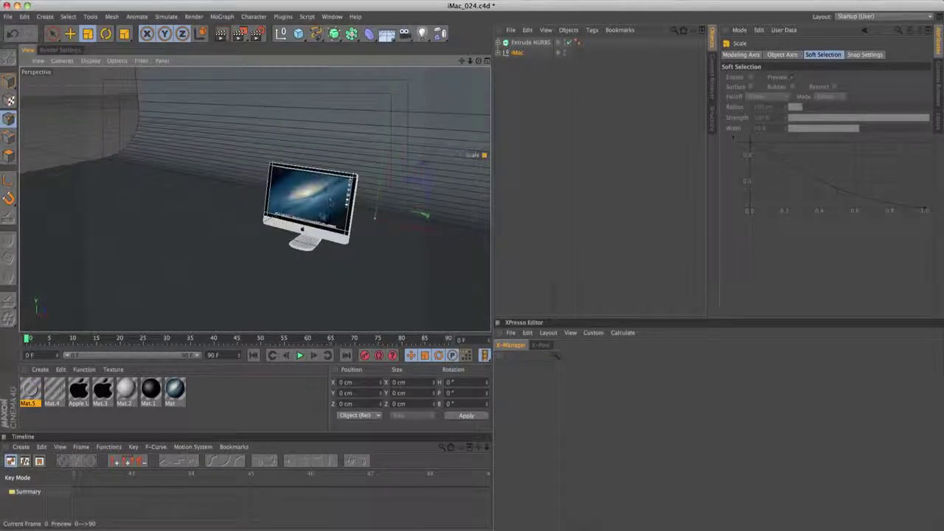
alt+drag(291, 259, 306, 243)
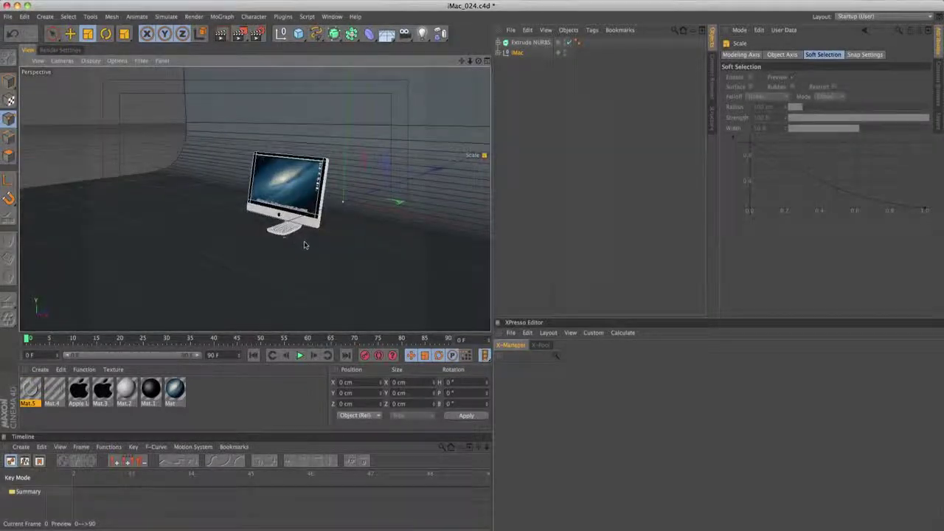
scroll(306, 243, down, 4)
- Lower the iMac group along Y in the Back view until its stand rests on the backdrop floor
click(483, 63)
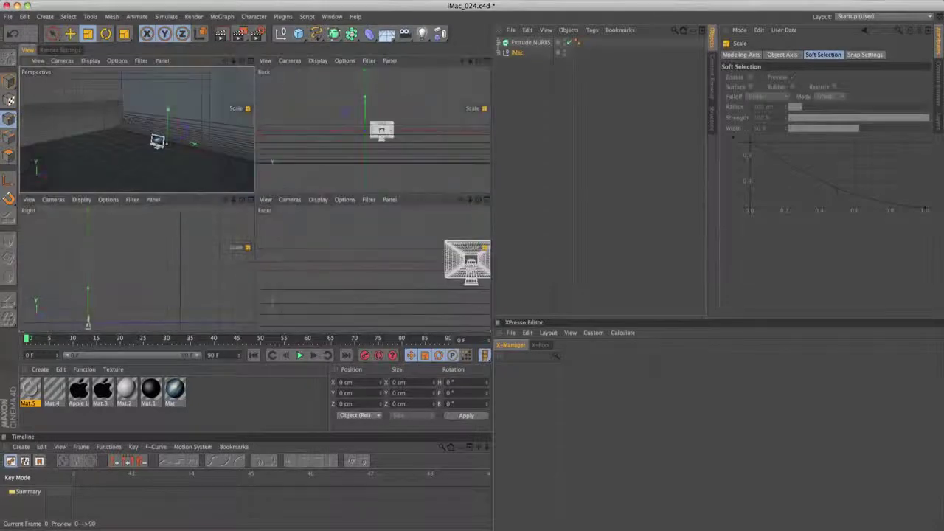
alt+middle_drag(424, 135, 417, 157)
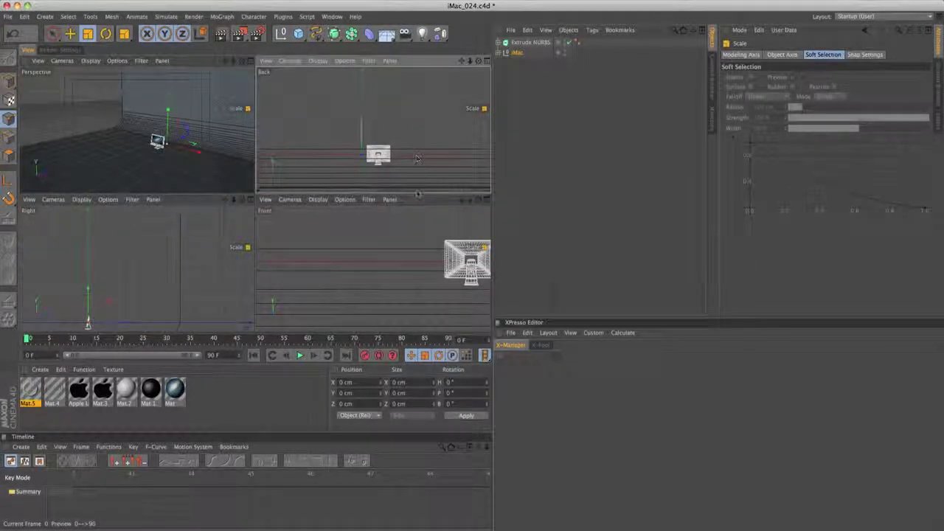
alt+right_drag(425, 152, 397, 156)
click(486, 60)
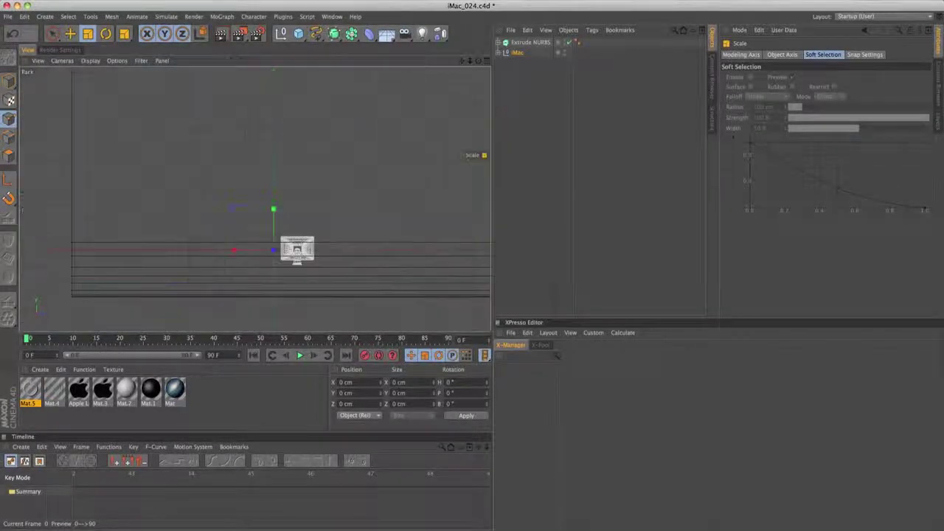
key(e)
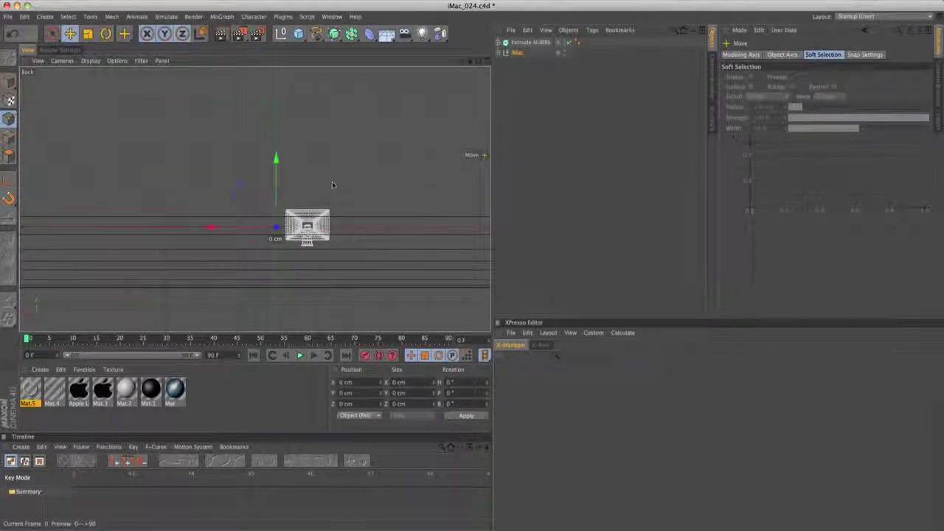
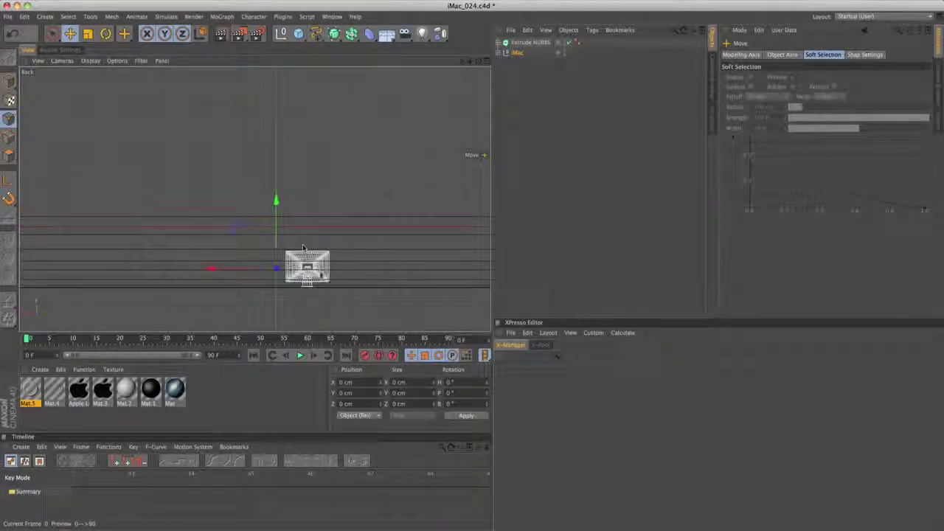
alt+right_drag(313, 275, 362, 258)
alt+middle_drag(362, 259, 360, 193)
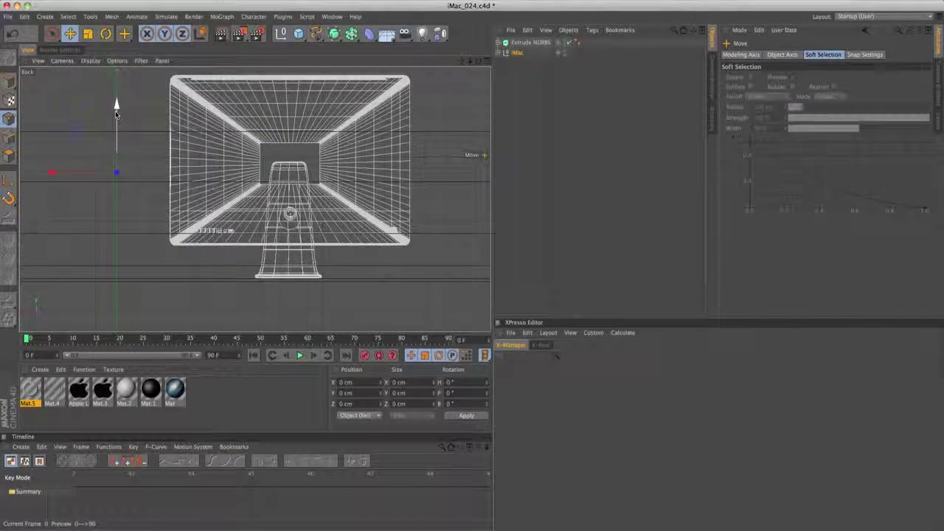
drag(115, 111, 116, 115)
click(486, 63)
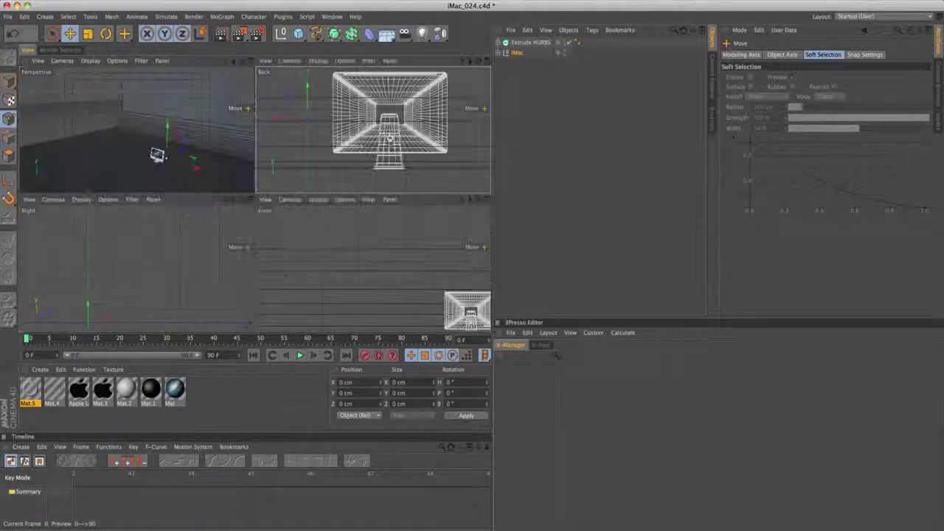
- Rotate the iMac about 40° around its vertical axis and shift it sideways to leave room beside it
click(253, 63)
alt+drag(270, 171, 332, 193)
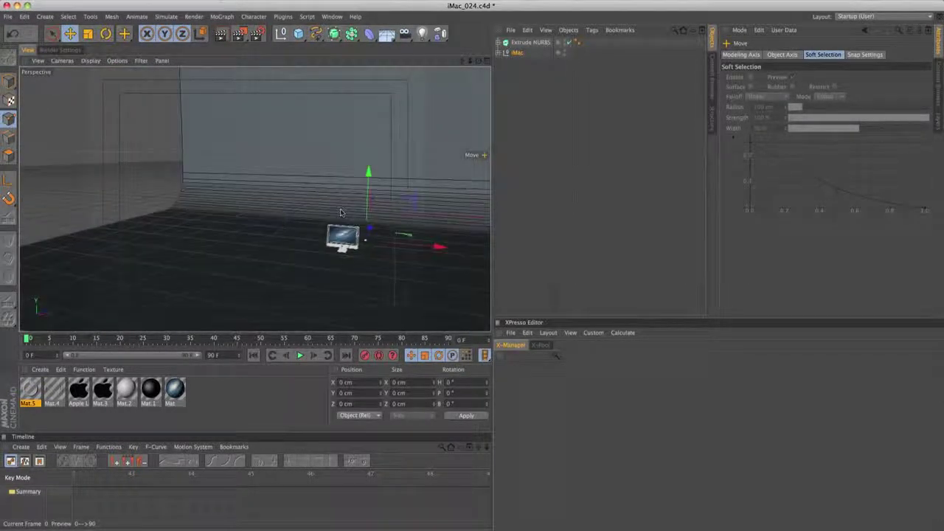
alt+right_drag(332, 193, 417, 255)
alt+drag(417, 255, 291, 232)
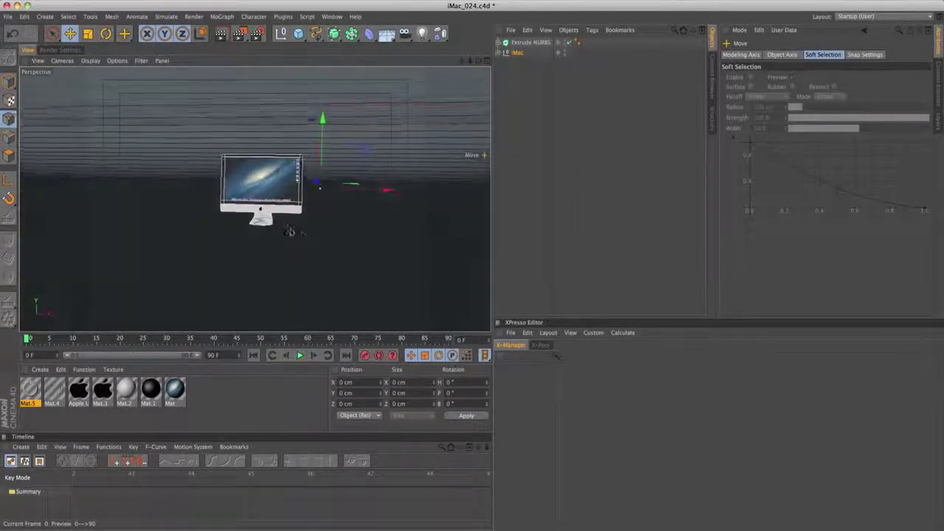
alt+right_drag(291, 232, 305, 229)
alt+middle_drag(305, 229, 311, 270)
alt+drag(310, 270, 284, 275)
key(r)
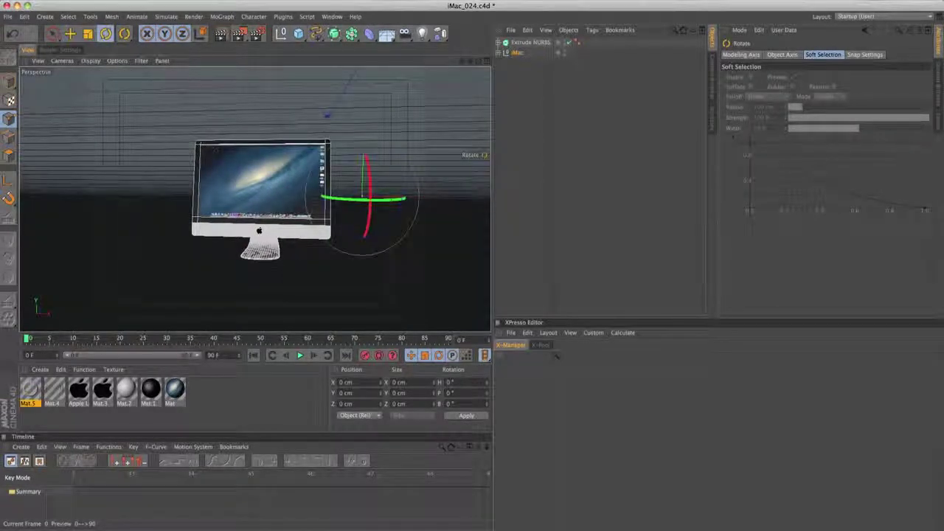
drag(376, 205, 337, 205)
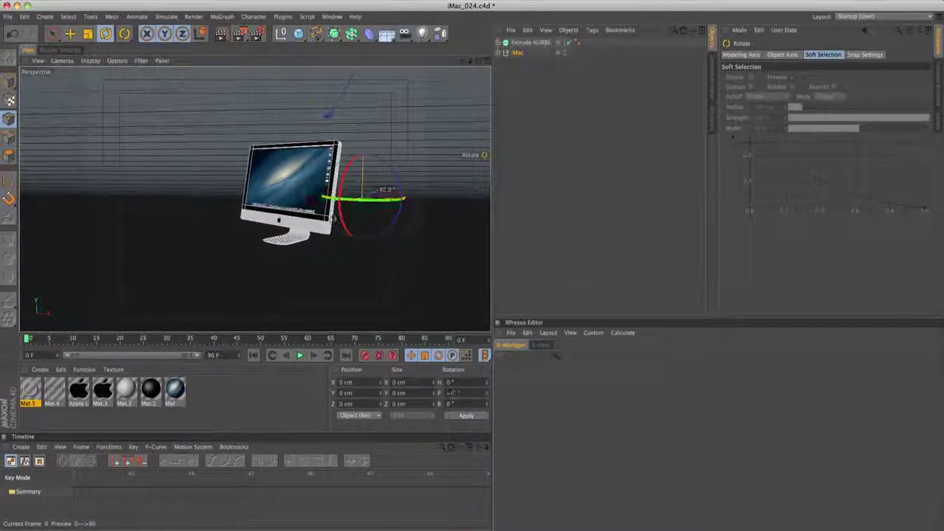
key(e)
drag(391, 194, 336, 198)
- Duplicate the iMac group with copy and paste
click(517, 54)
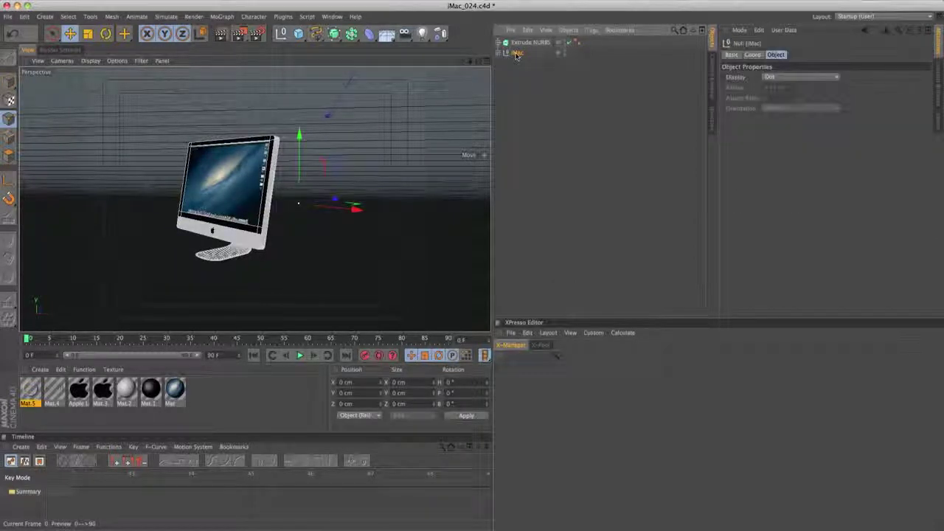
key(super+c)
key(super+v)
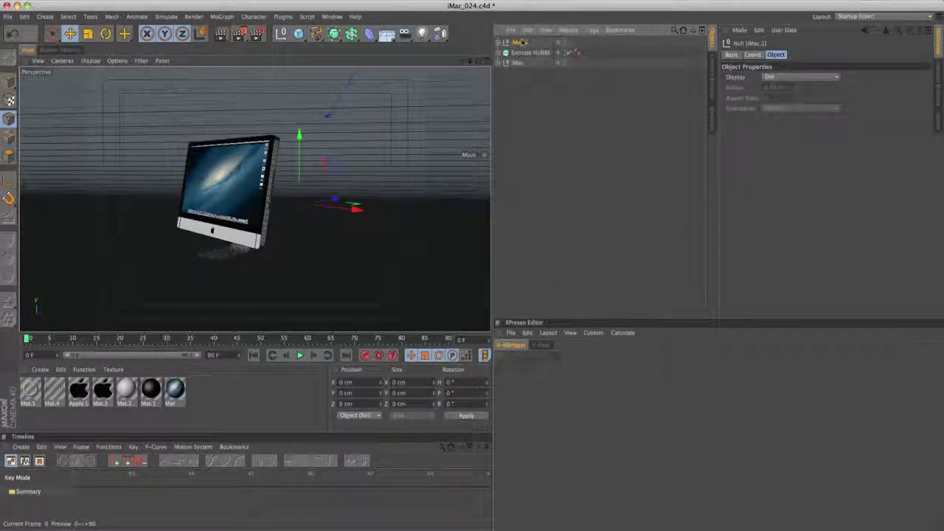
- Turn the iMac copy around its vertical axis to show its back, and move it slightly closer to the original
key(r)
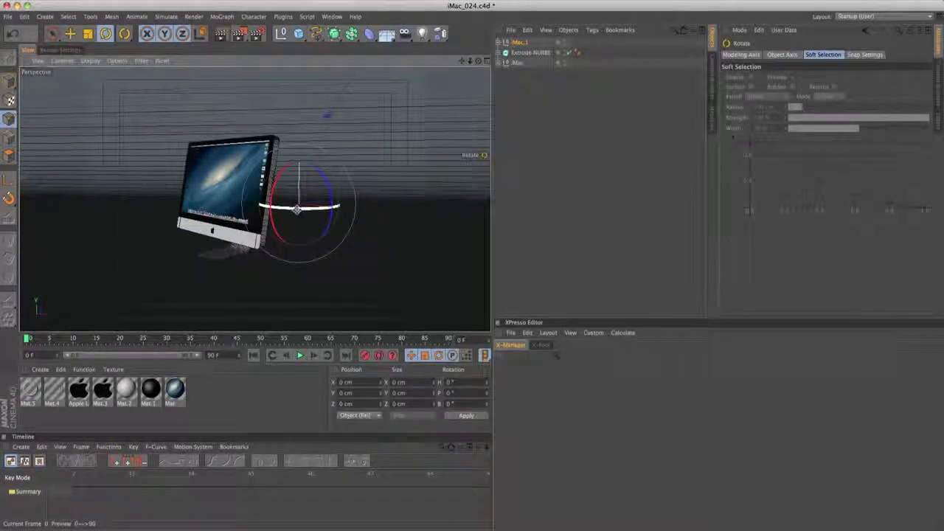
drag(296, 209, 170, 180)
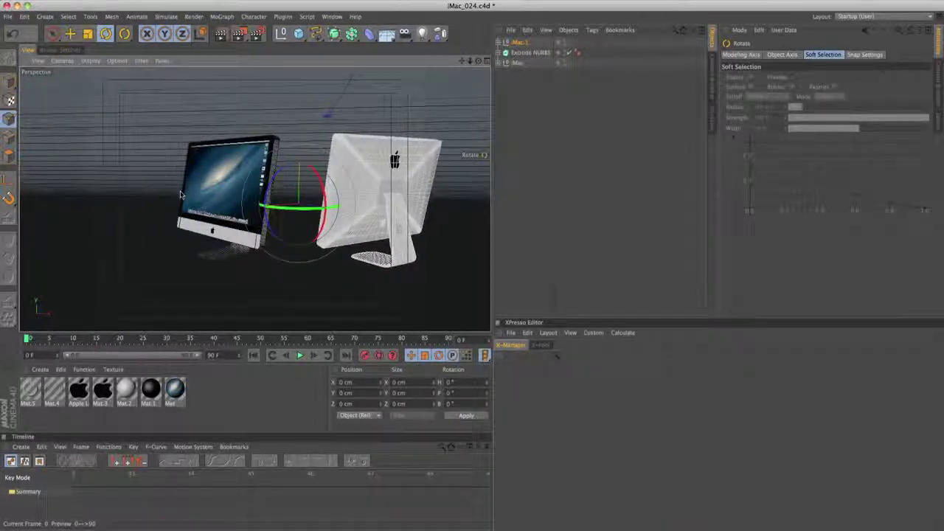
key(e)
drag(315, 207, 235, 210)
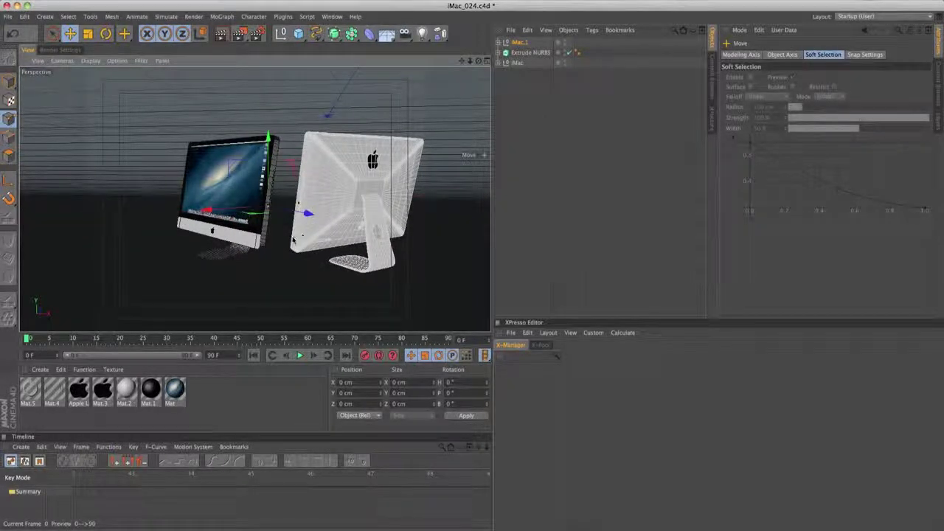
- Frame both iMacs closely in the perspective view and add a camera from that viewpoint
scroll(290, 225, up, 3)
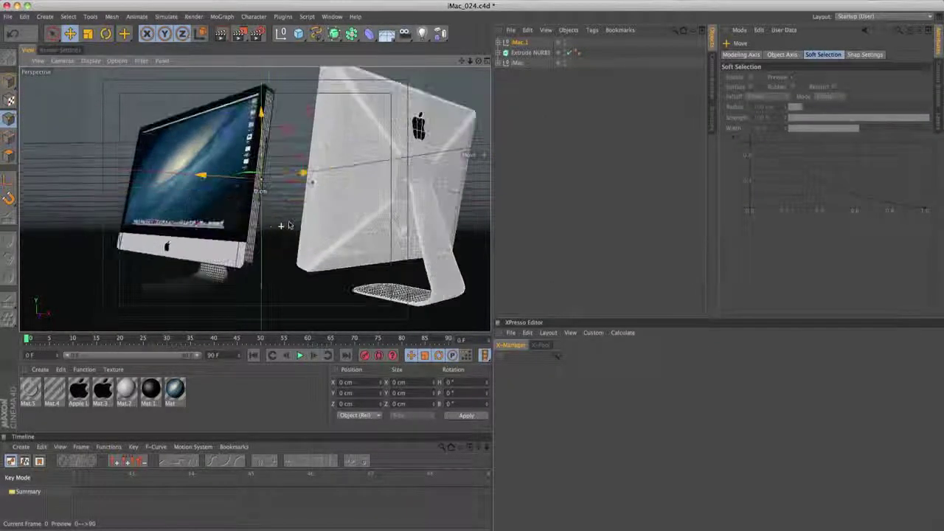
scroll(284, 226, down, 3)
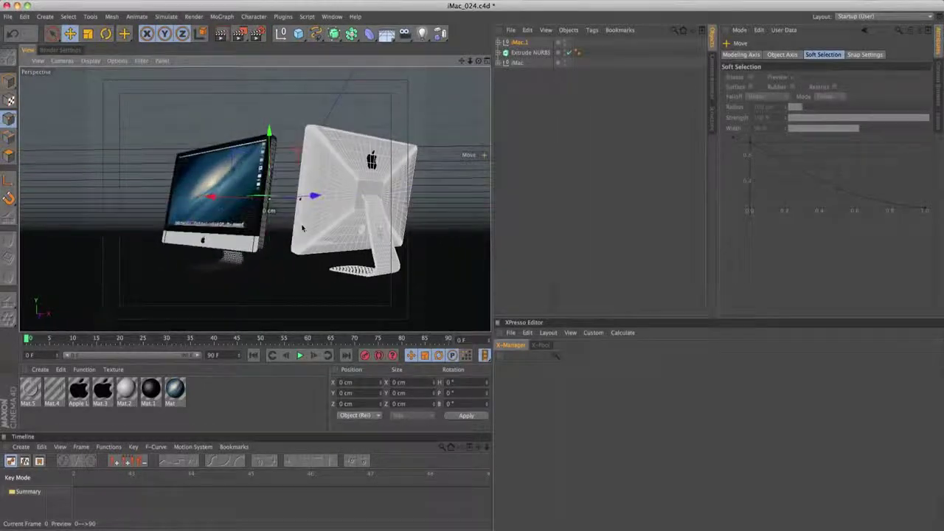
alt+drag(302, 228, 273, 236)
scroll(255, 245, up, 2)
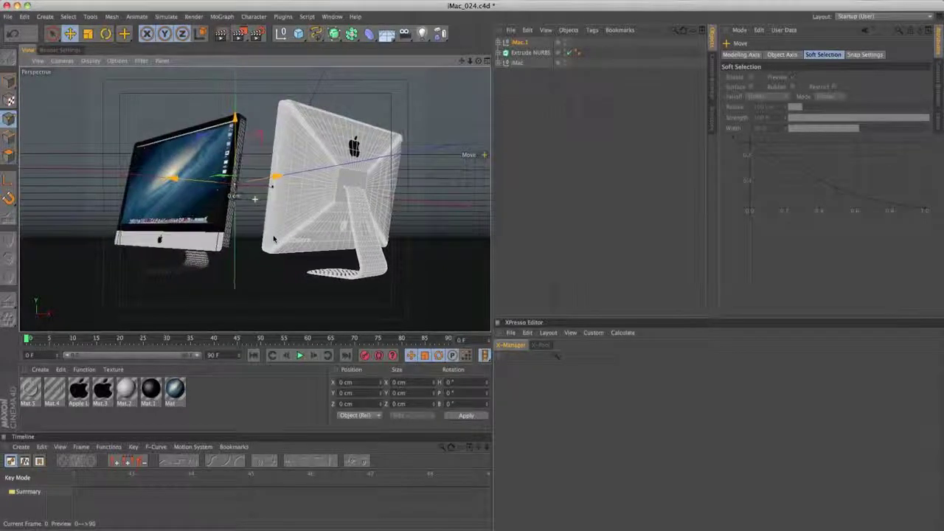
drag(406, 34, 442, 41)
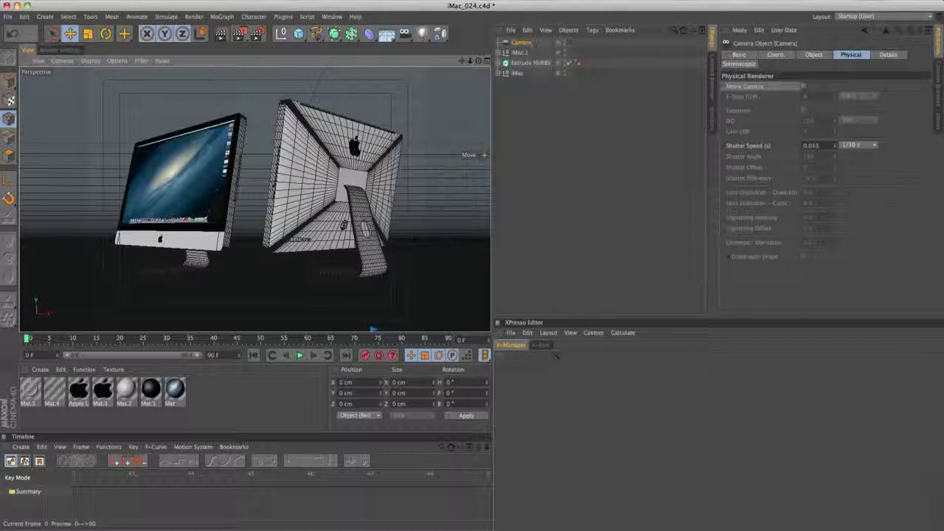
- Lock the new camera with a Protection tag and look through it
right_click(524, 42)
mouse_move(559, 47)
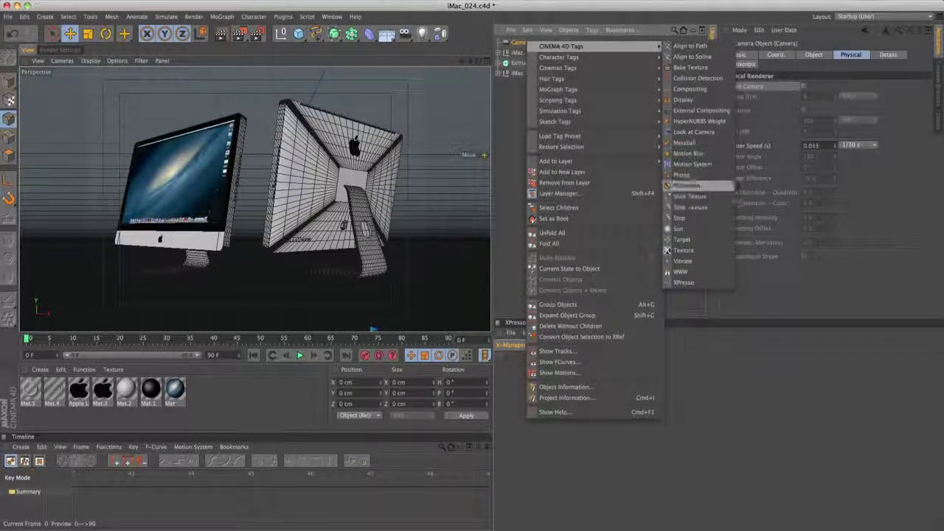
click(679, 187)
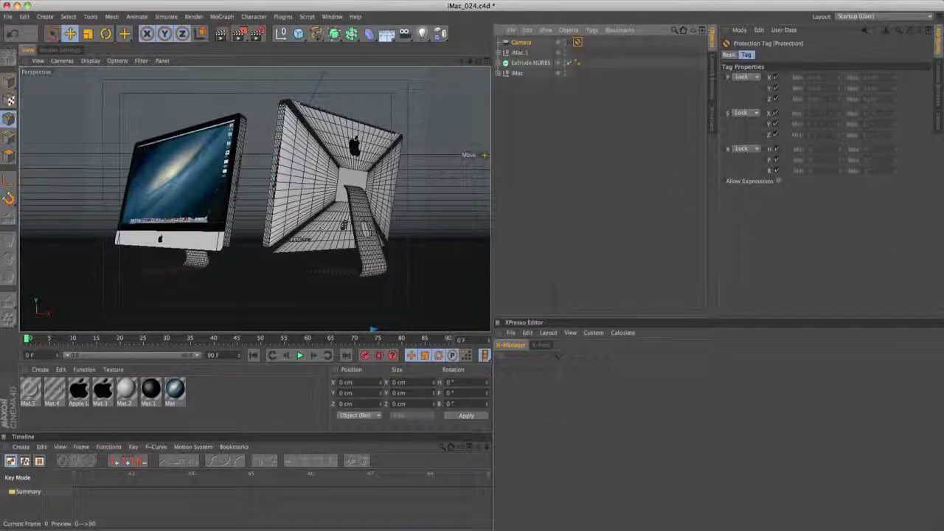
alt+right_drag(332, 191, 364, 159)
click(571, 43)
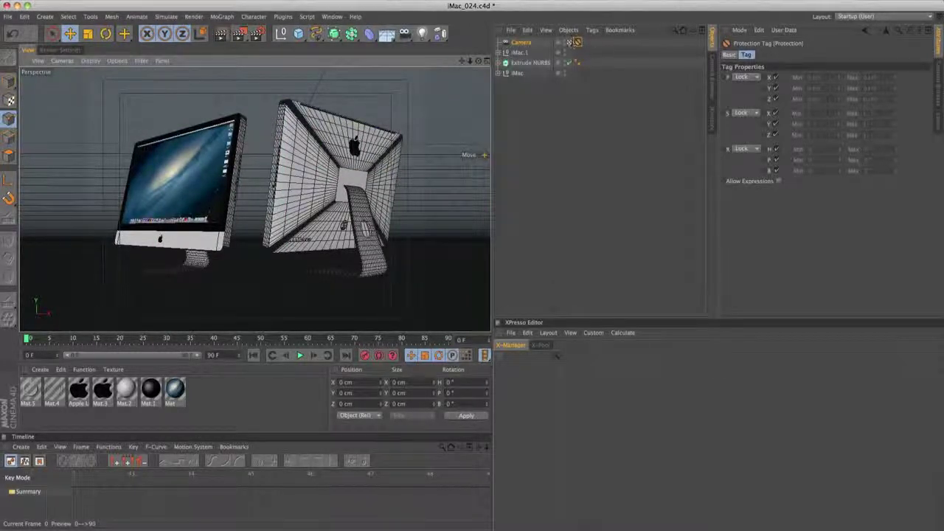
- Leave the camera view and reorder the iMac copy below the original iMac in the object hierarchy
click(570, 43)
alt+drag(411, 174, 381, 199)
click(528, 63)
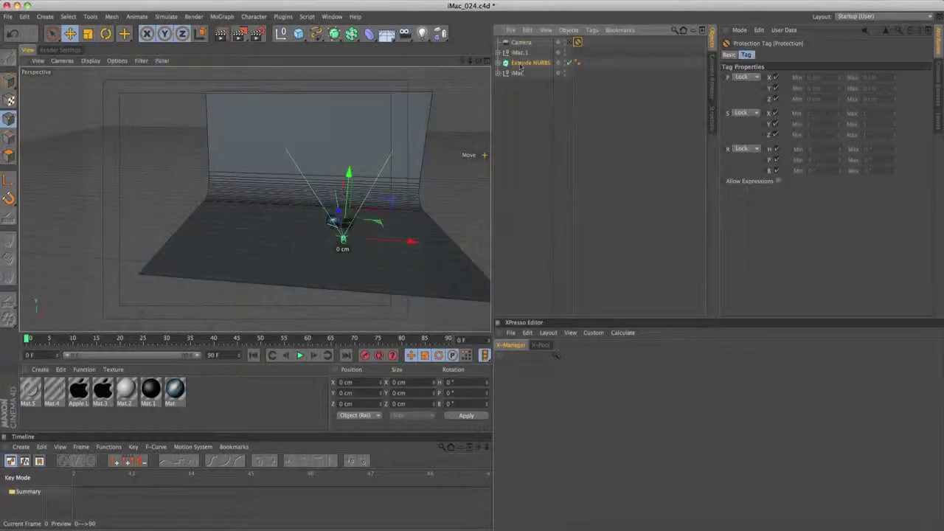
drag(515, 53, 517, 98)
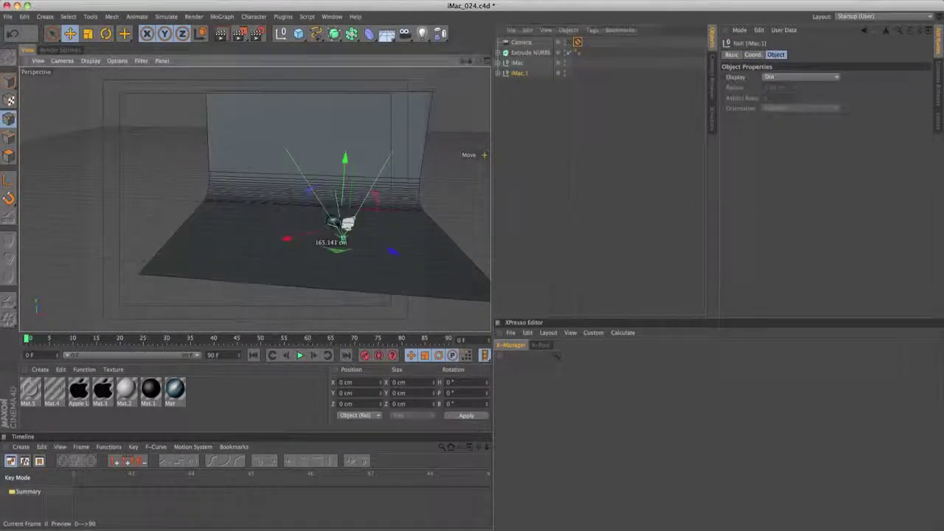
- Move the Extrude NURBS backdrop along X in the Back view to centre it behind the camera and both iMacs
alt+middle_drag(344, 237, 305, 218)
click(488, 61)
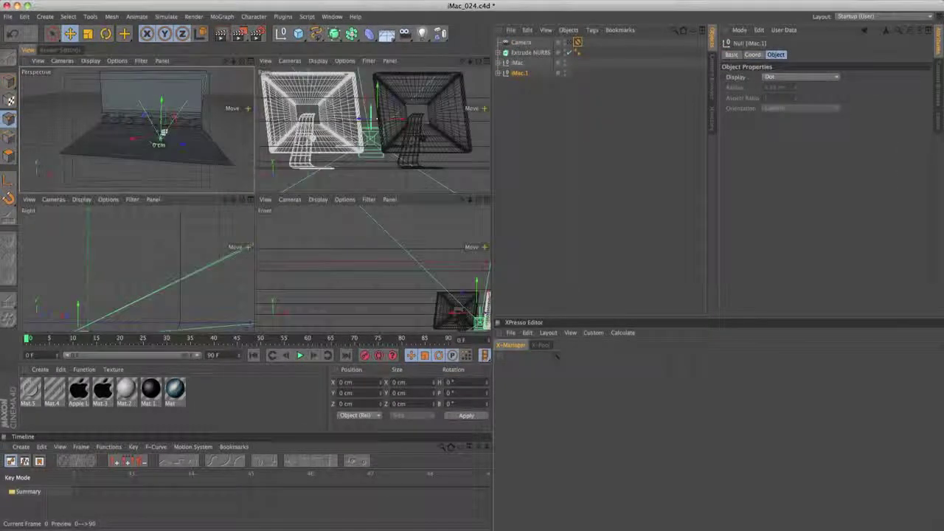
click(487, 62)
scroll(409, 172, down, 10)
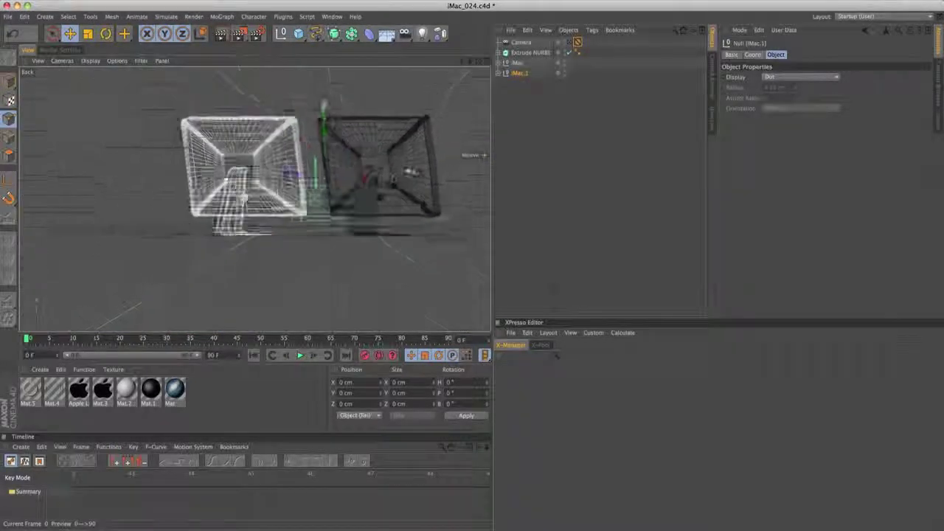
alt+middle_drag(365, 158, 284, 242)
scroll(377, 196, down, 5)
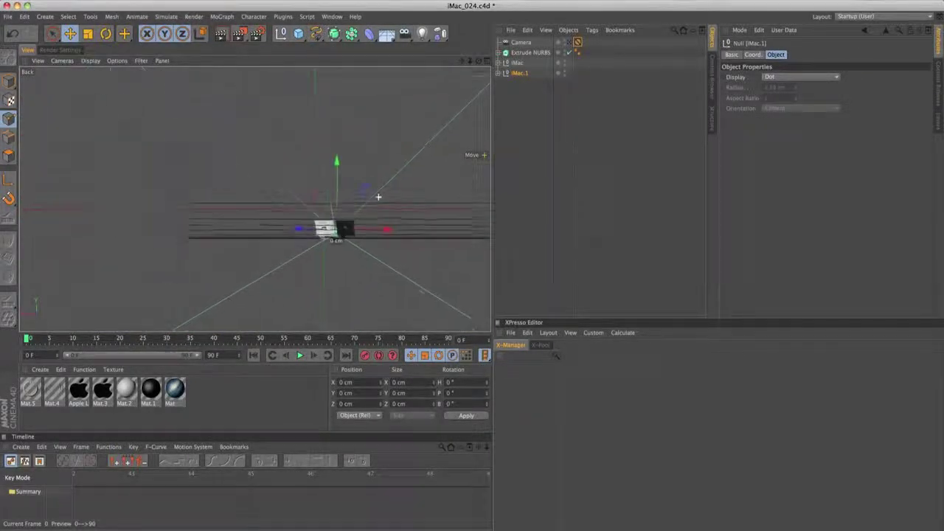
alt+middle_drag(374, 182, 283, 212)
click(519, 54)
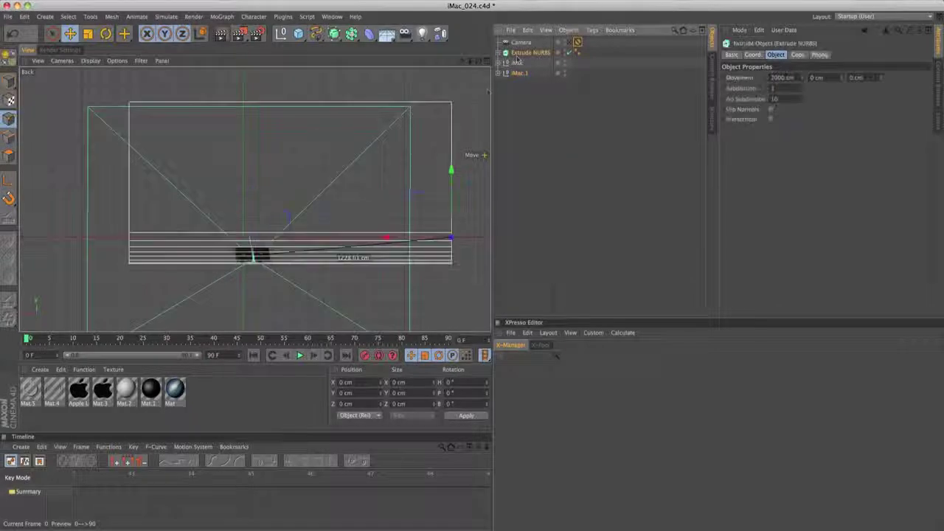
drag(419, 237, 376, 237)
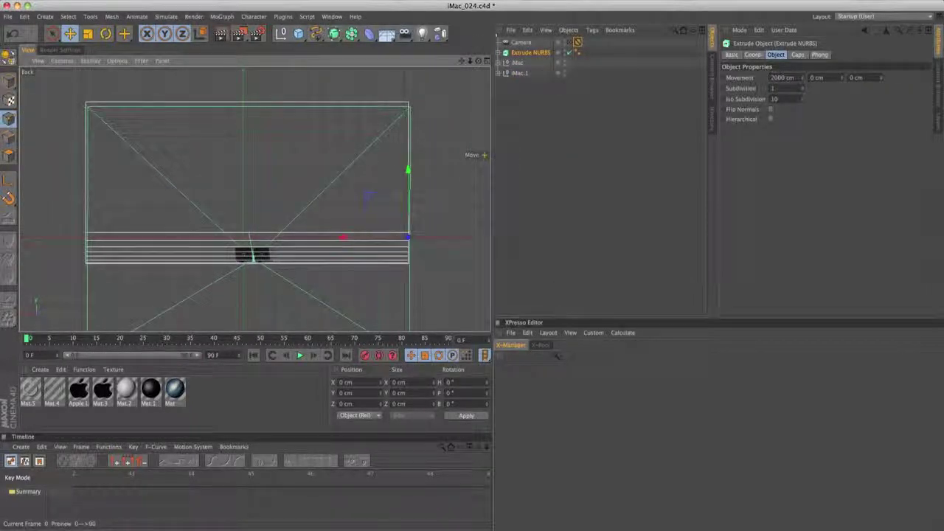
- Add an area light to the scene and rotate it around its vertical axis to face sideways
click(487, 60)
click(250, 61)
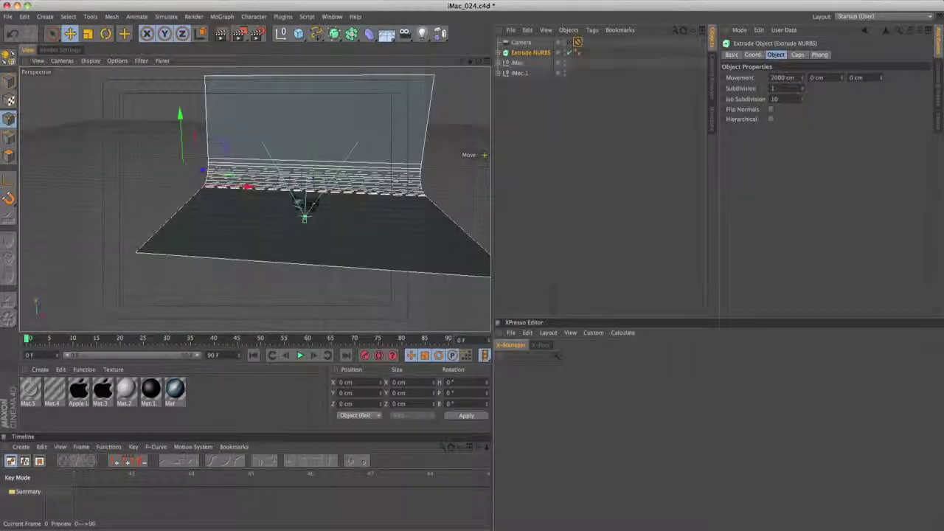
drag(422, 34, 519, 61)
alt+right_drag(368, 167, 403, 171)
key(r)
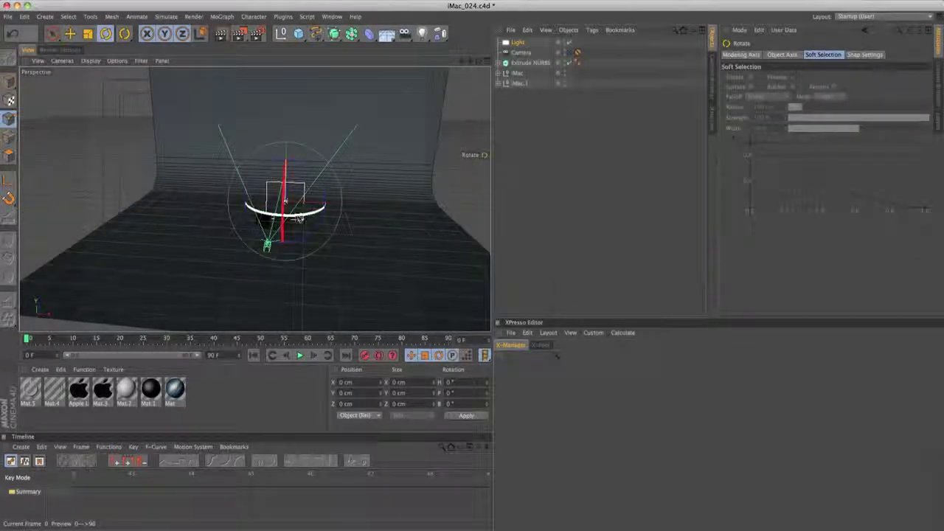
drag(299, 218, 191, 208)
- Scale up the sideways-facing area light in the Right view to about 699 cm square
key(e)
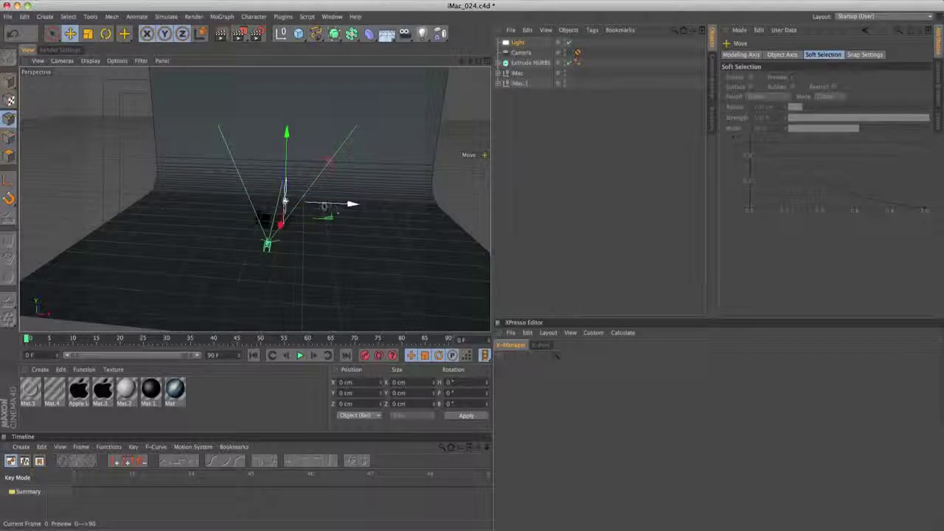
click(487, 61)
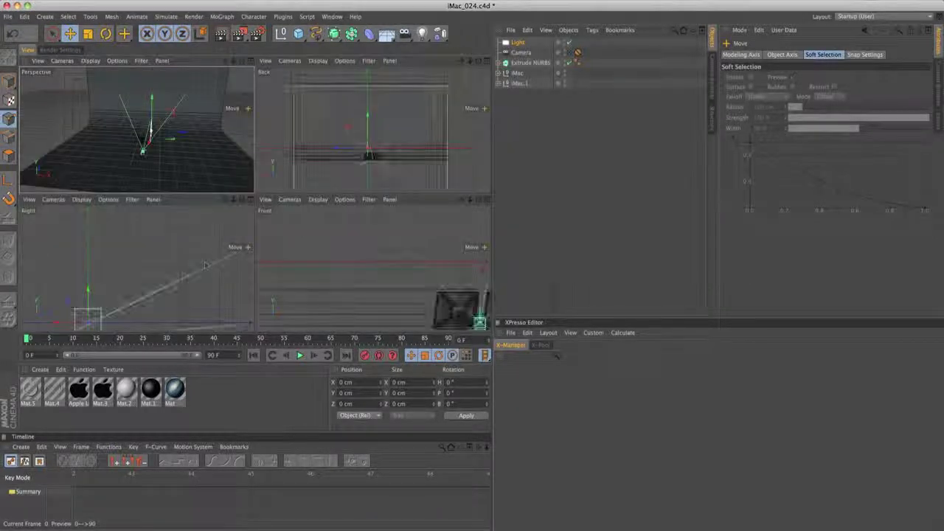
alt+middle_drag(164, 304, 189, 264)
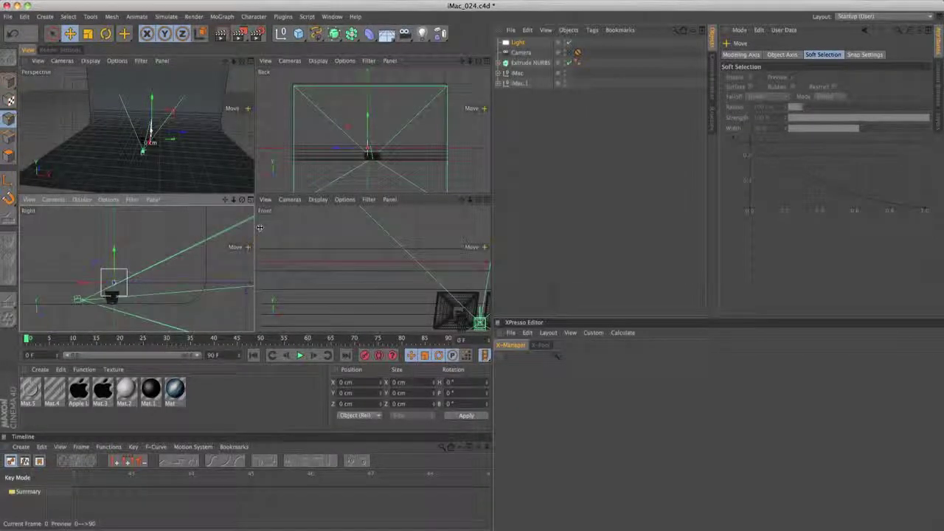
click(251, 201)
alt+right_drag(241, 235, 266, 233)
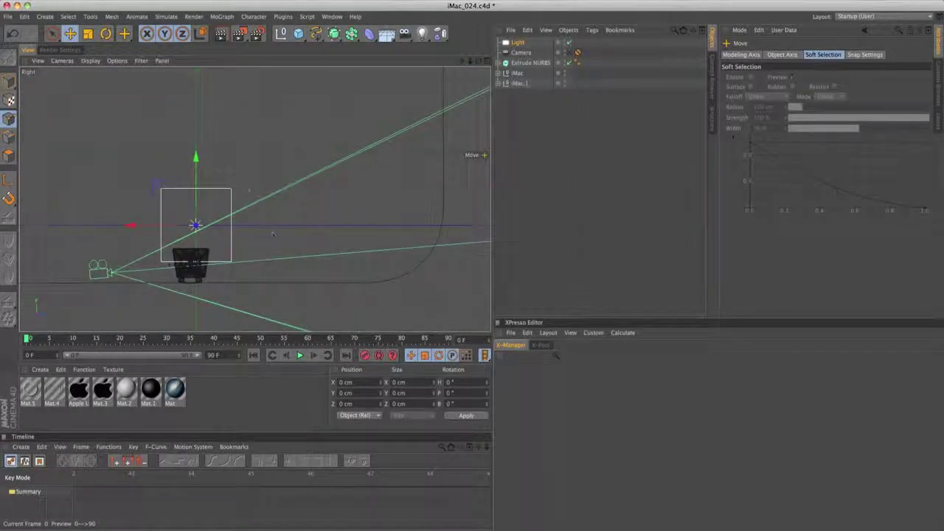
alt+middle_drag(309, 211, 336, 232)
alt+right_drag(336, 231, 276, 249)
alt+middle_drag(316, 230, 296, 239)
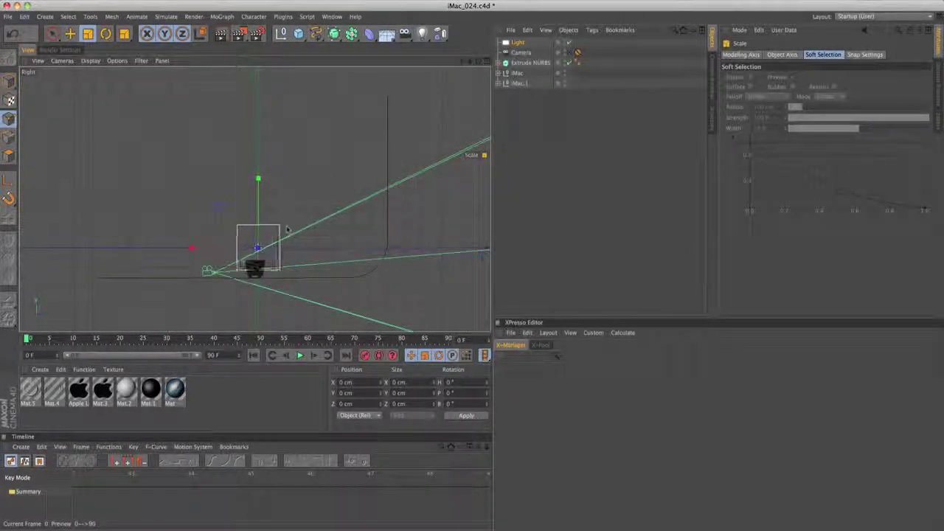
drag(287, 229, 317, 221)
drag(372, 199, 419, 194)
- Raise the area light and shift it towards the backdrop wall, and slide it about 1055 cm sideways past the backdrop's left edge
key(e)
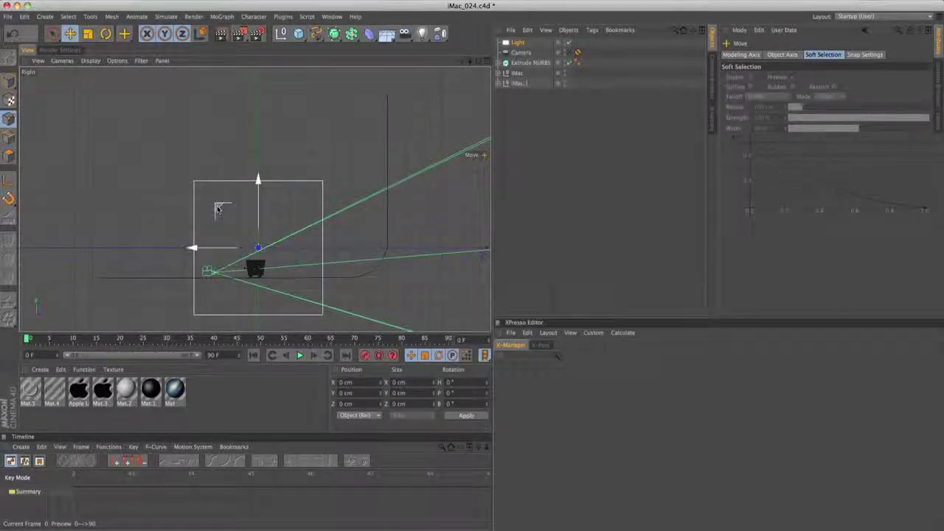
drag(218, 209, 253, 163)
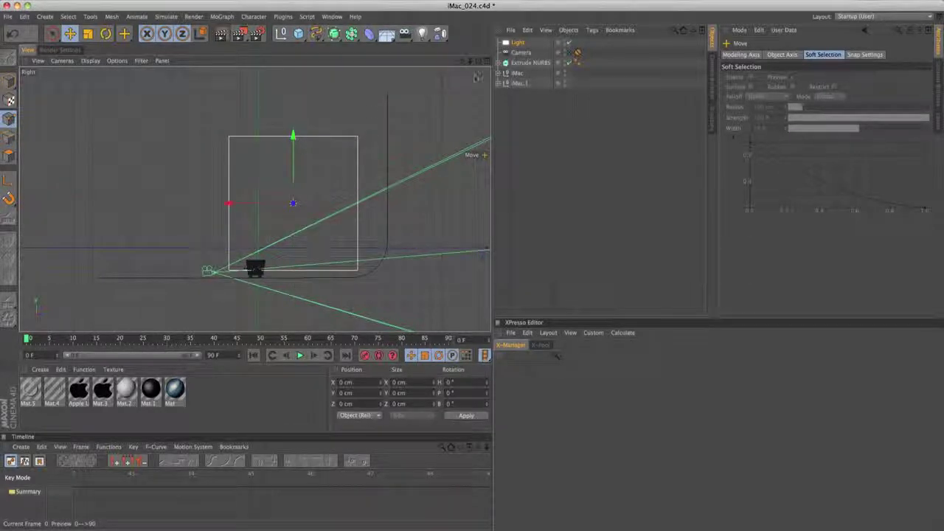
click(487, 61)
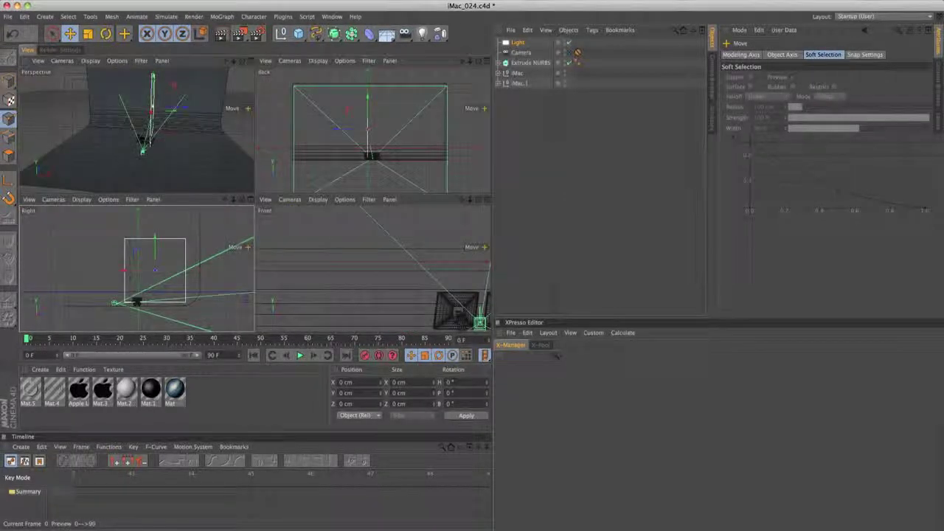
click(251, 61)
key(XF86MonBrightnessUp)
key(super+z)
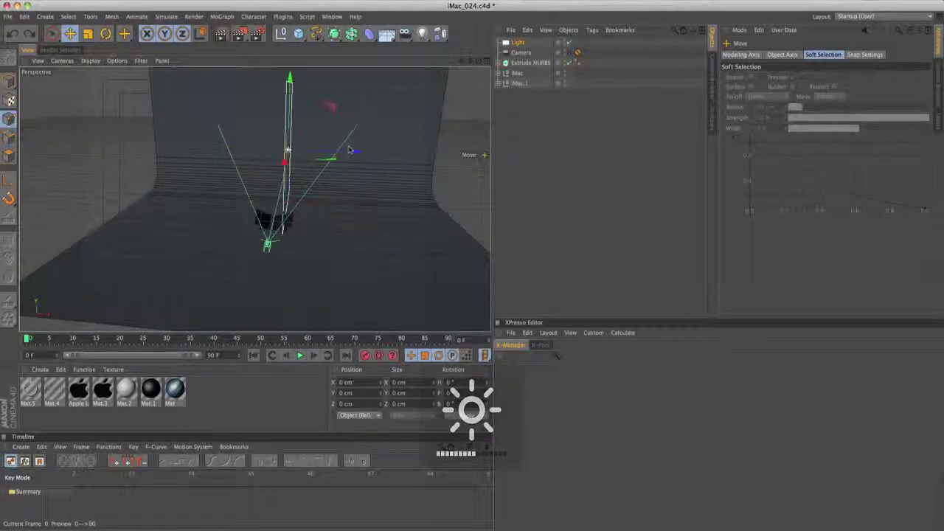
drag(352, 151, 179, 138)
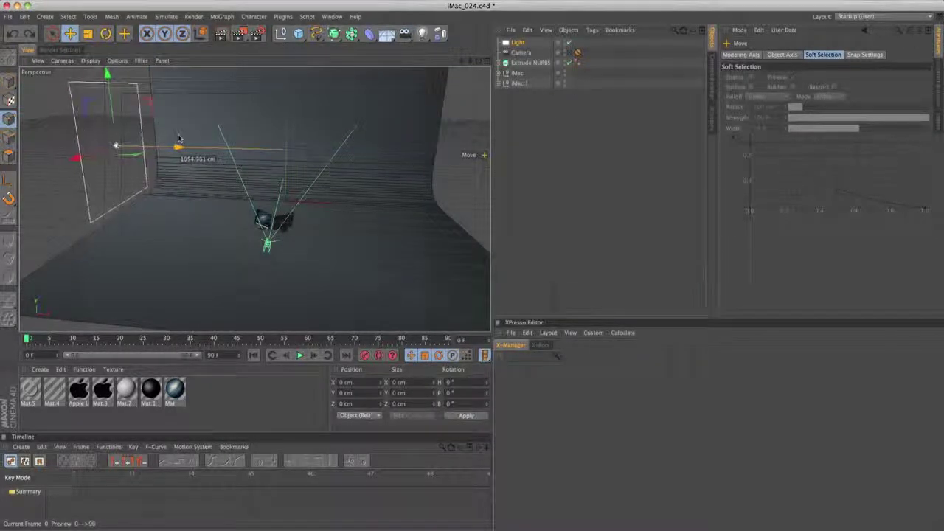
- Duplicate the side area light and rotate the copy around its vertical axis to face the opposite direction
click(519, 43)
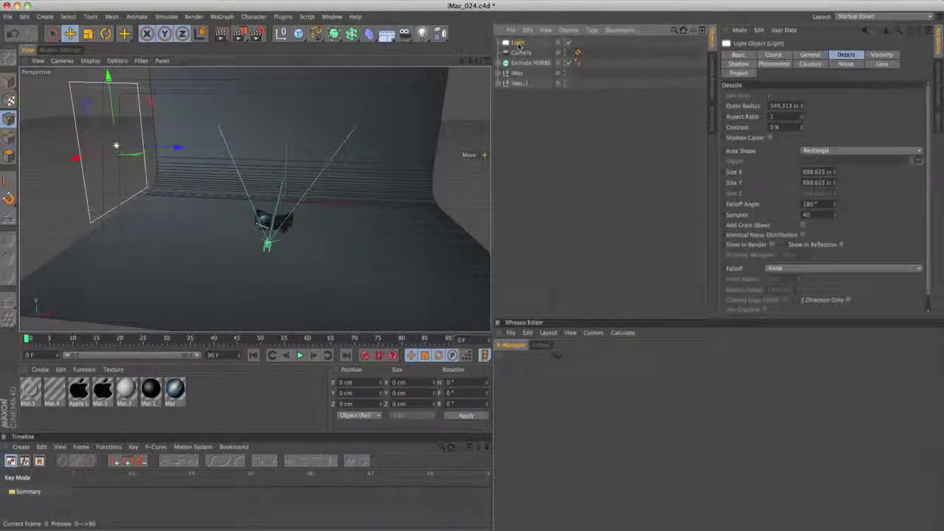
key(super+c)
key(super+v)
key(r)
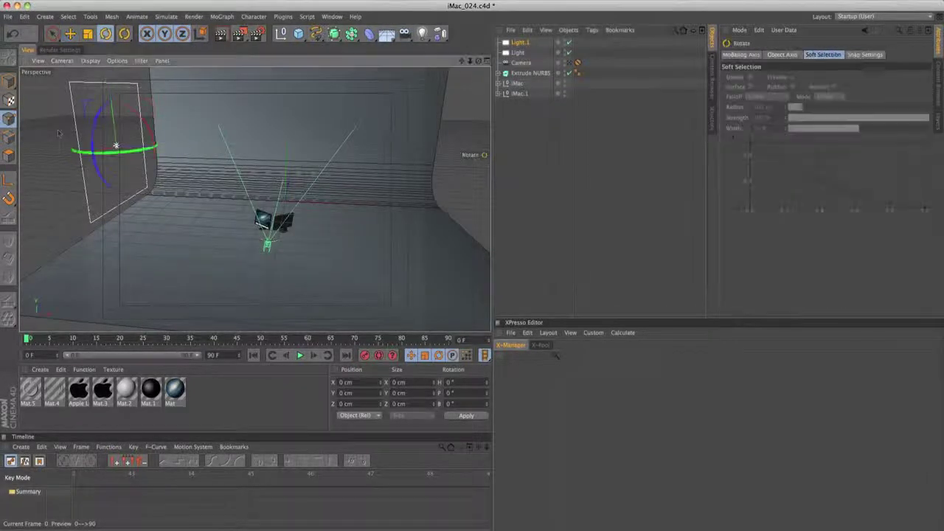
drag(116, 146, 3, 168)
key(super+z)
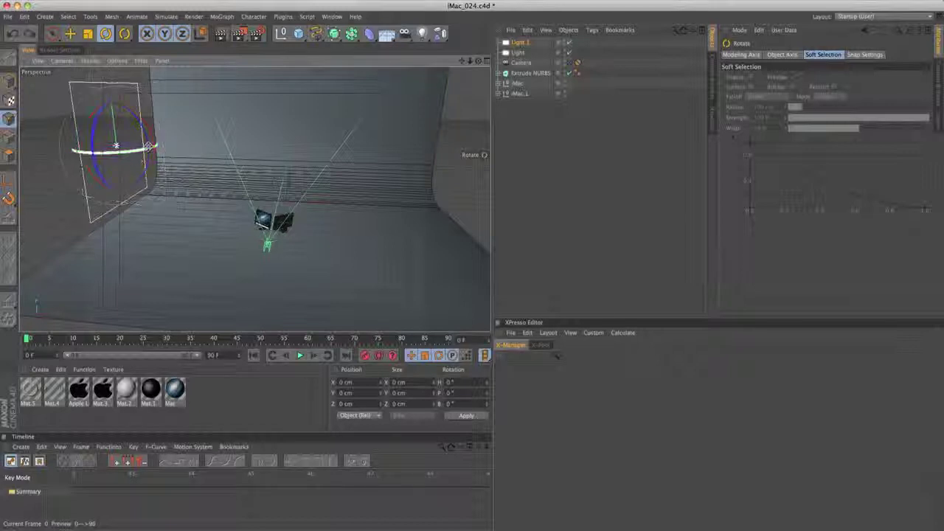
drag(147, 149, 28, 154)
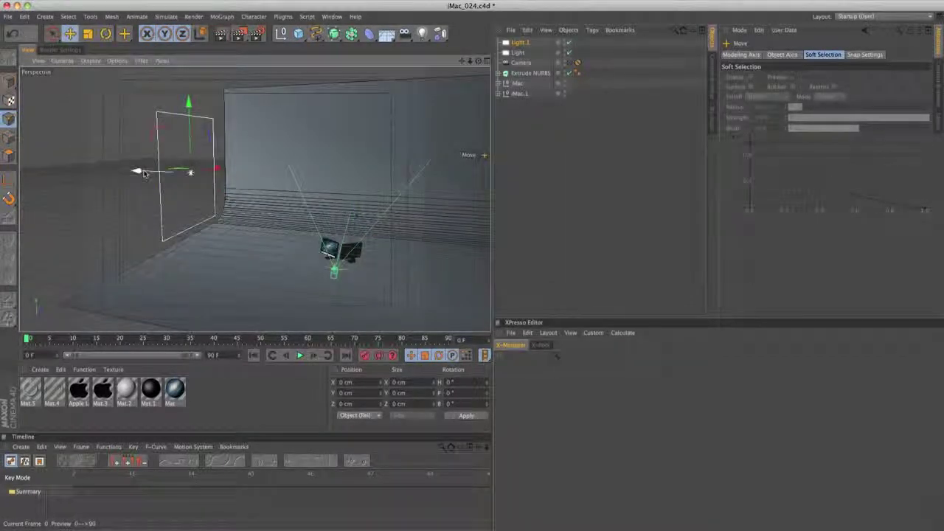
- Move the light copy along its Z axis to the opposite side of the backdrop, facing the original light
drag(144, 174, 441, 180)
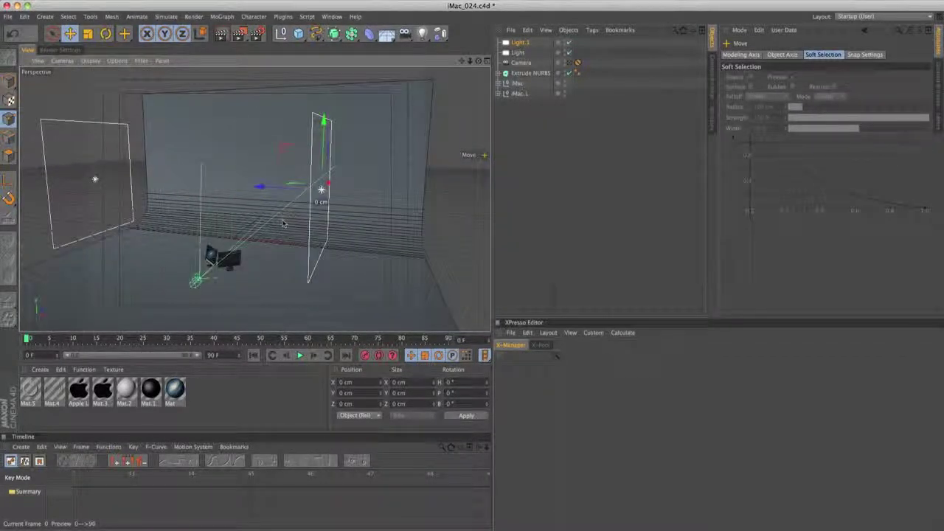
drag(276, 189, 440, 194)
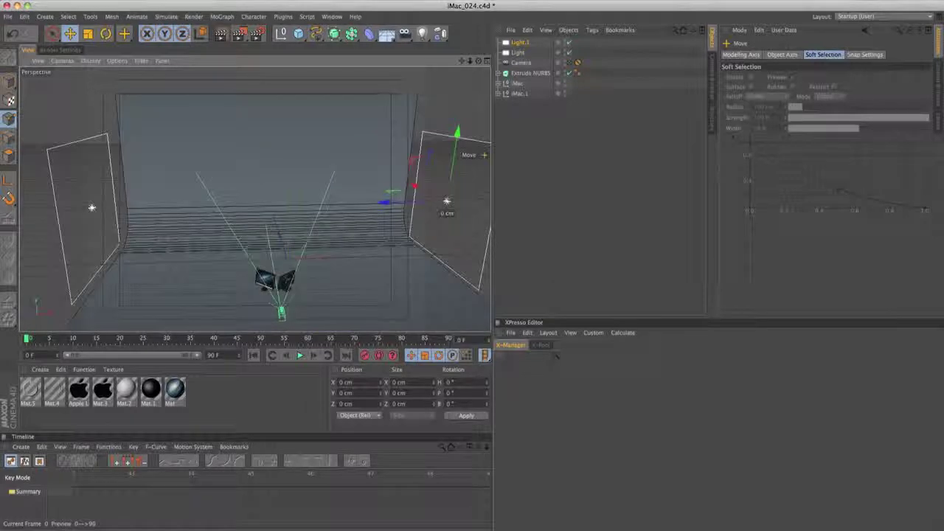
- Add a third area light and set its size to about 1435 cm in X and 331 cm in Y
click(422, 33)
click(517, 62)
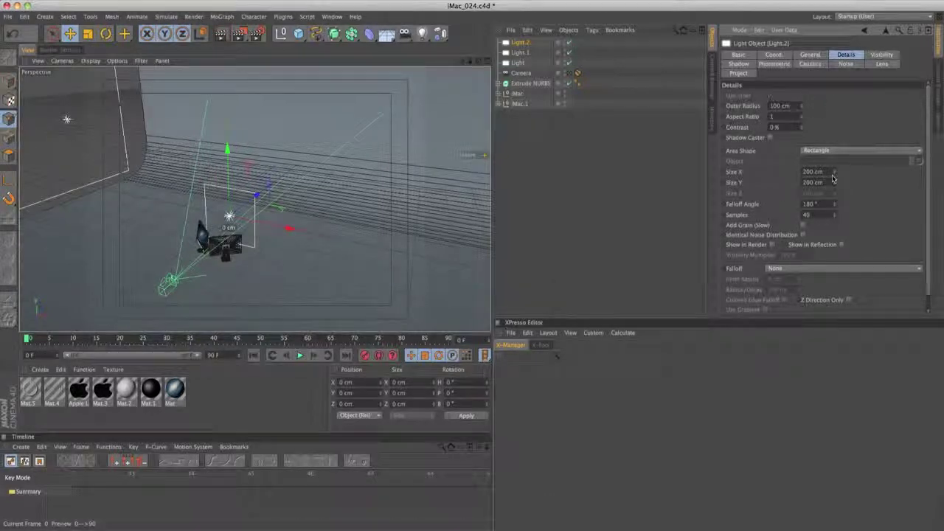
drag(834, 174, 839, 96)
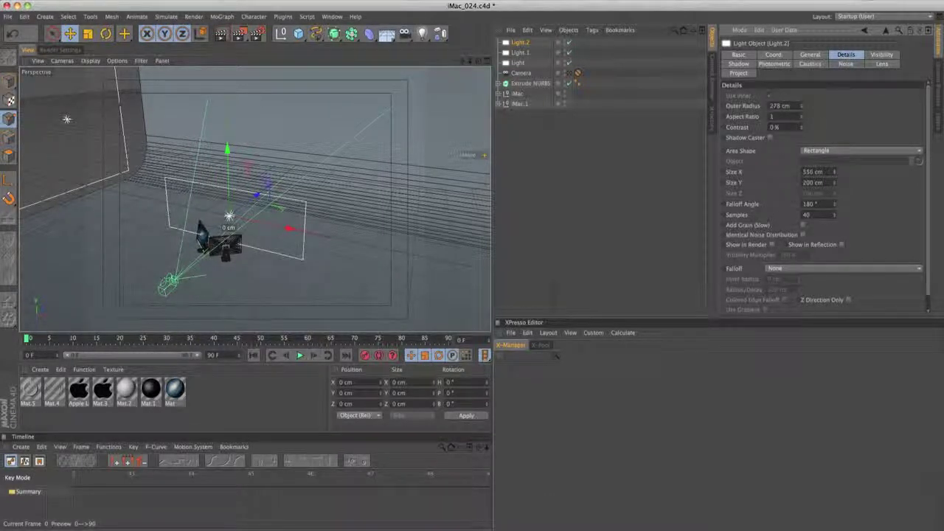
drag(834, 172, 868, 13)
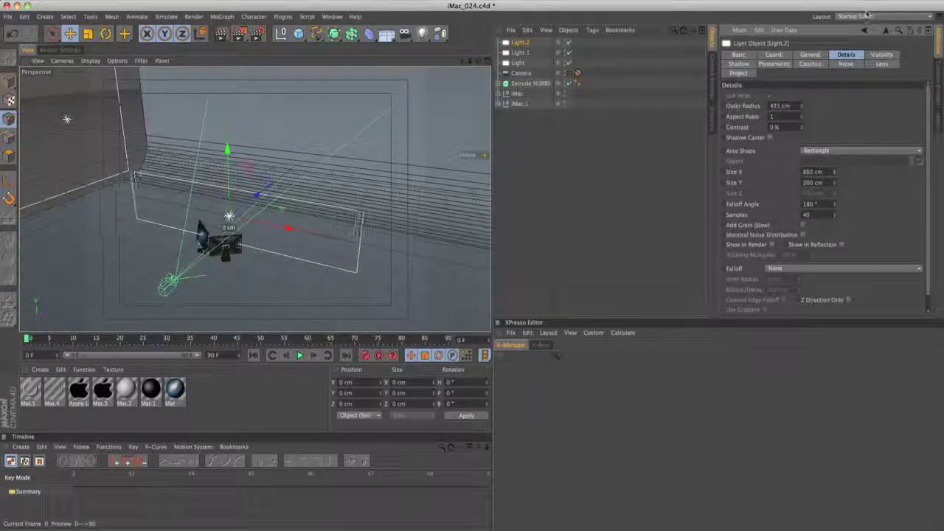
drag(836, 172, 855, 56)
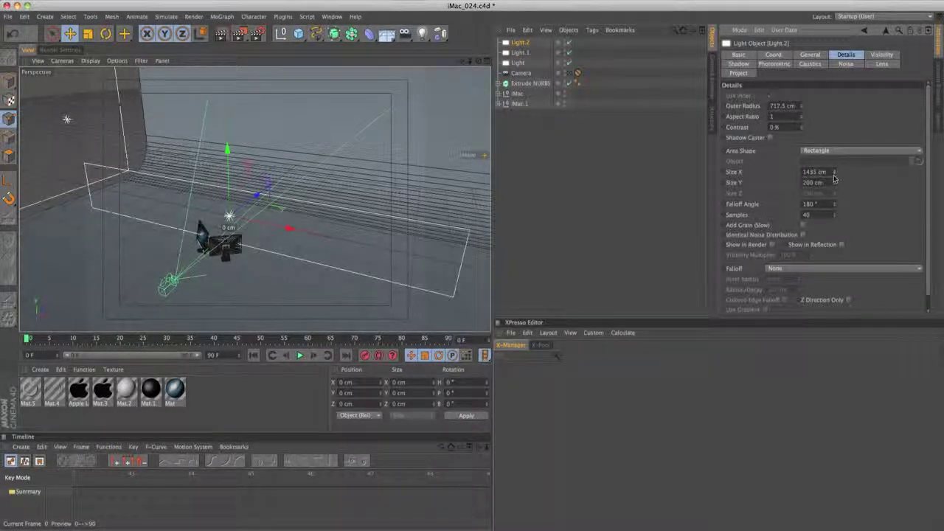
drag(834, 184, 851, 118)
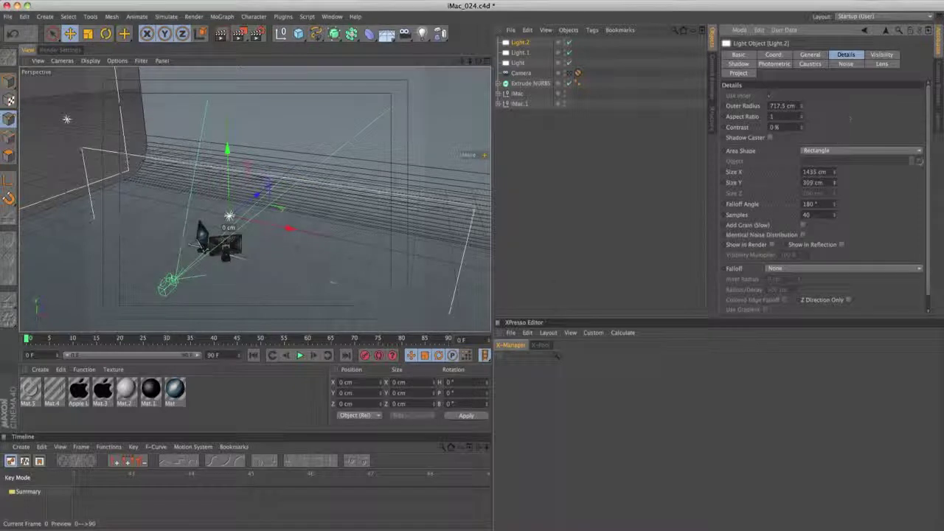
- Tilt the wide area light downward and move it back along its Z axis to sit high behind the camera
alt+drag(339, 255, 318, 249)
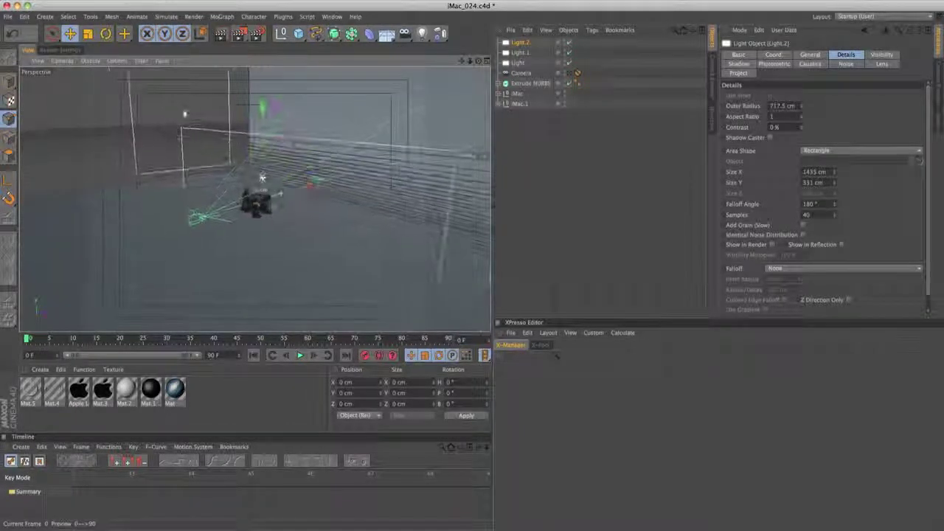
key(r)
drag(231, 158, 255, 151)
key(e)
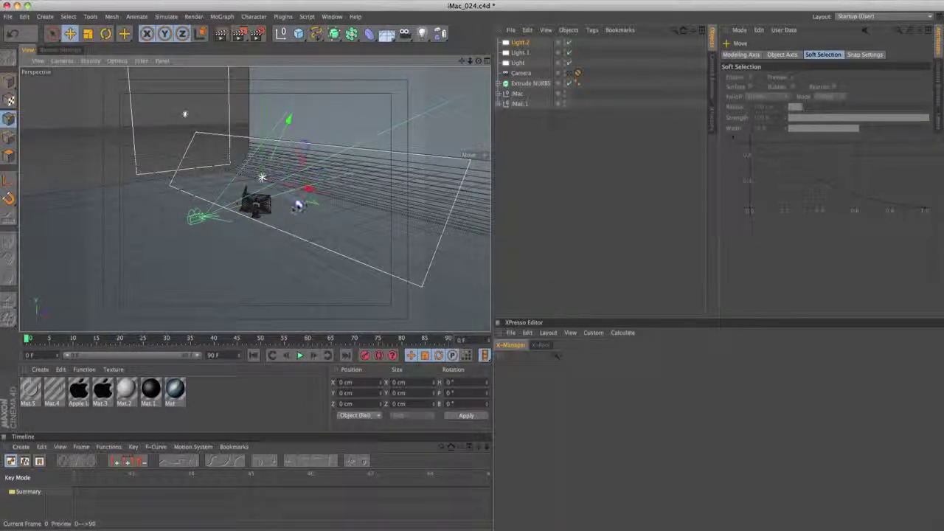
drag(298, 206, 147, 95)
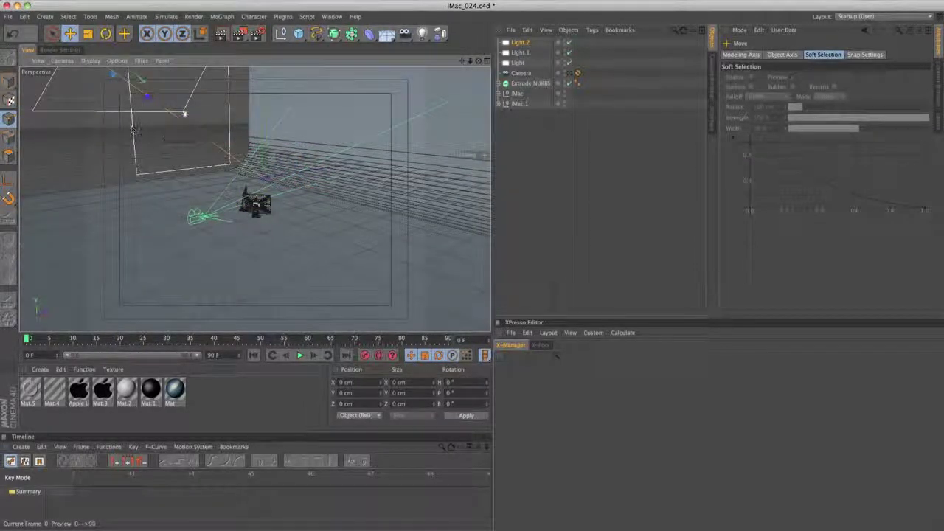
alt+middle_drag(134, 130, 200, 185)
alt+right_drag(200, 186, 223, 213)
alt+drag(223, 214, 288, 235)
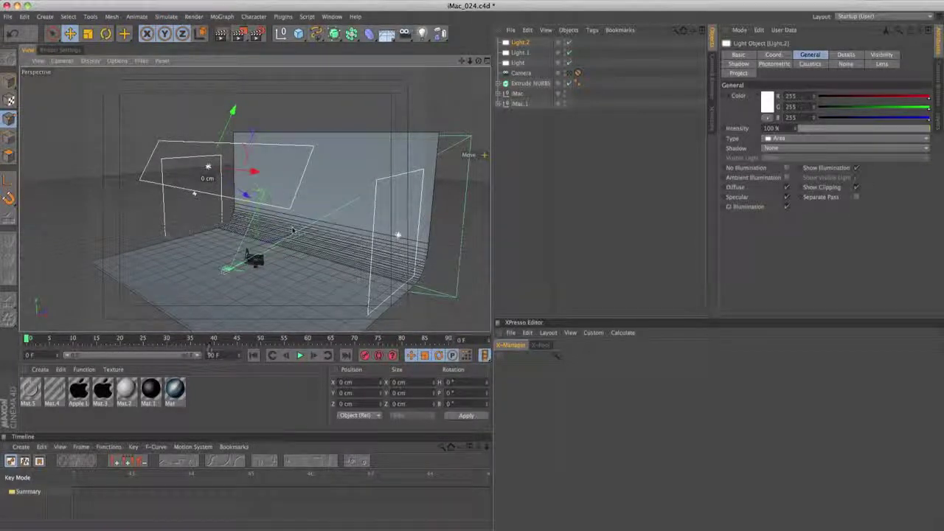
- Create a new material with a pure white colour (RGB 255) and apply it to the Extrude NURBS backdrop
click(41, 370)
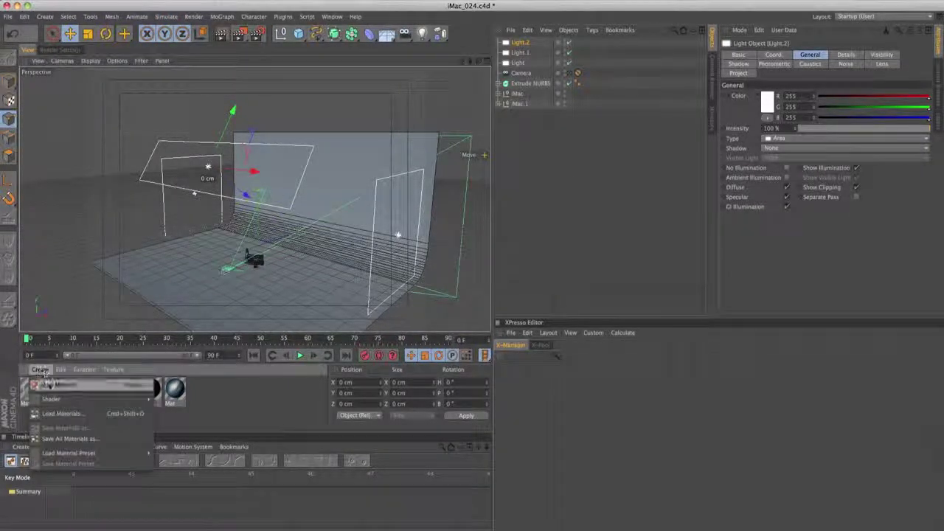
click(55, 385)
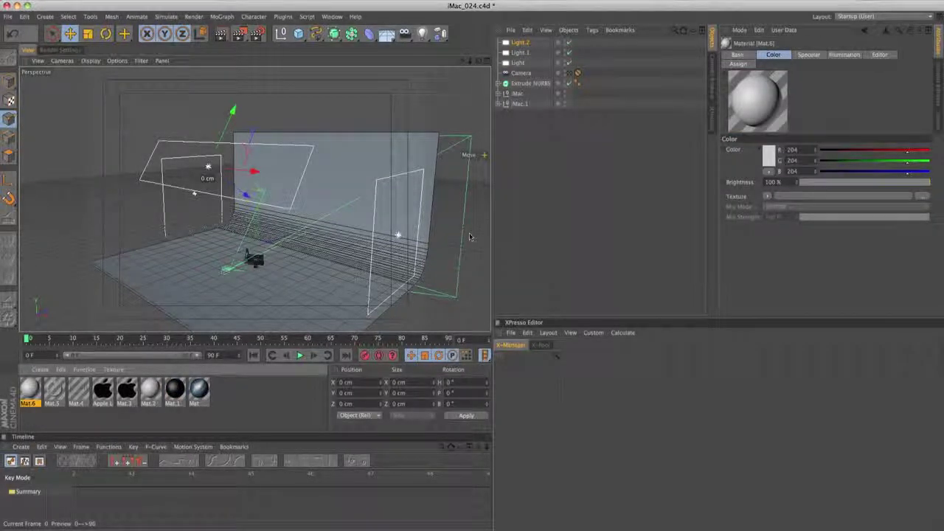
click(769, 154)
drag(715, 130, 712, 123)
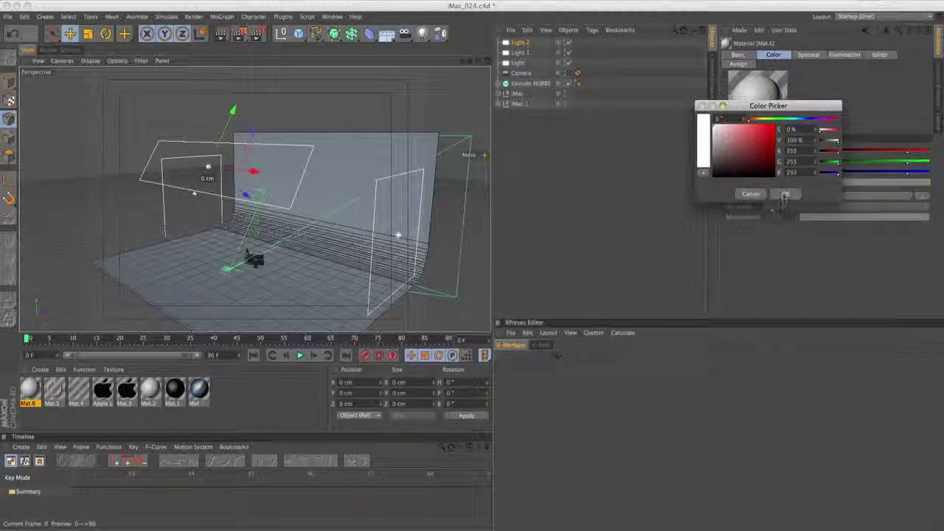
click(785, 193)
drag(34, 389, 282, 279)
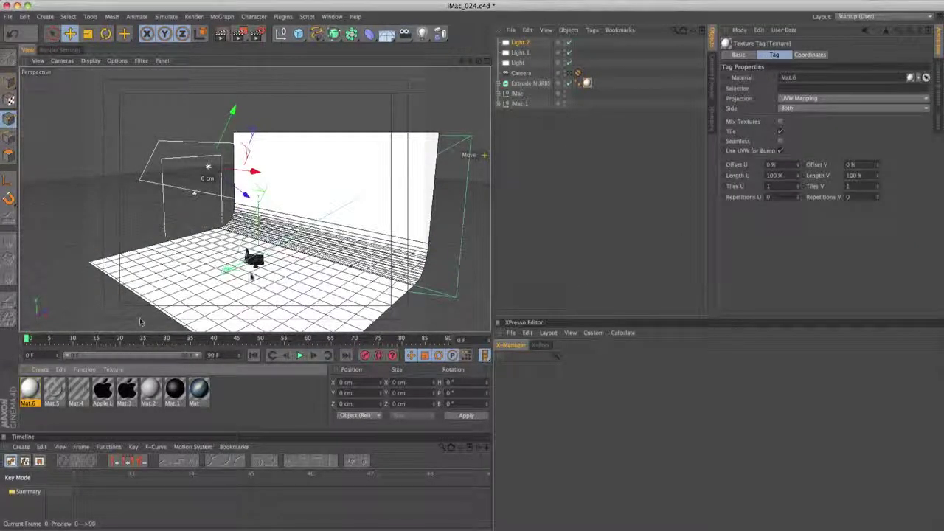
- Darken the backdrop material's colour slightly to an off-white of RGB 242
alt+right_drag(234, 276, 315, 263)
alt+drag(289, 255, 268, 271)
click(30, 390)
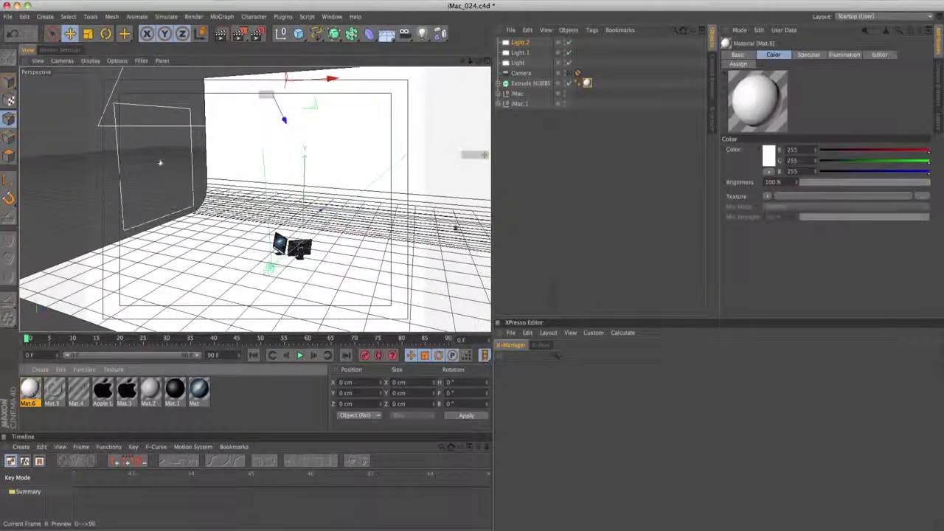
click(768, 162)
drag(715, 138, 711, 137)
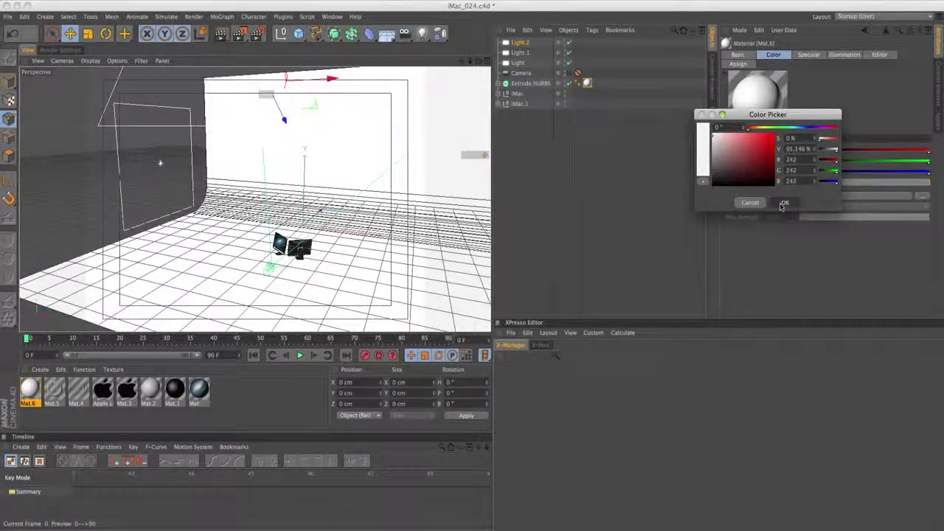
click(785, 202)
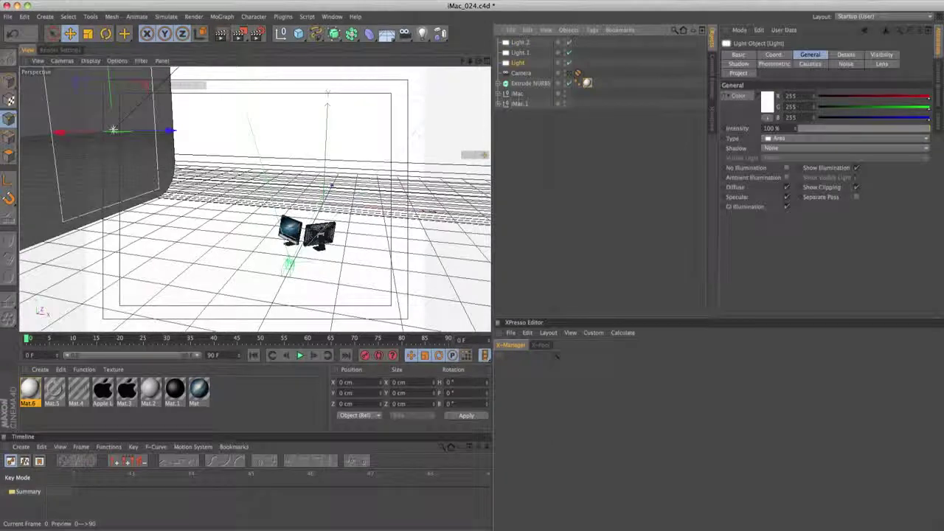
- Select all three lights together and set their shadow type to Area
shift+click(523, 44)
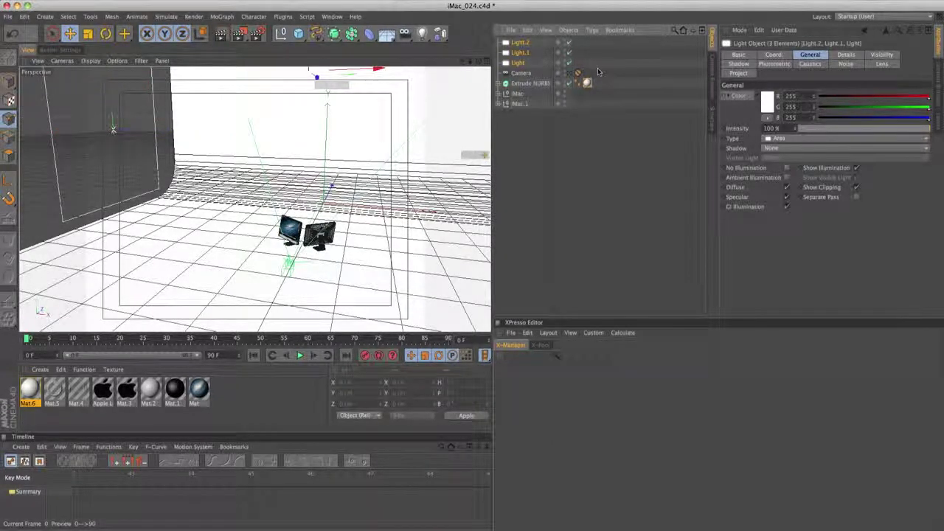
drag(588, 69, 516, 40)
click(785, 148)
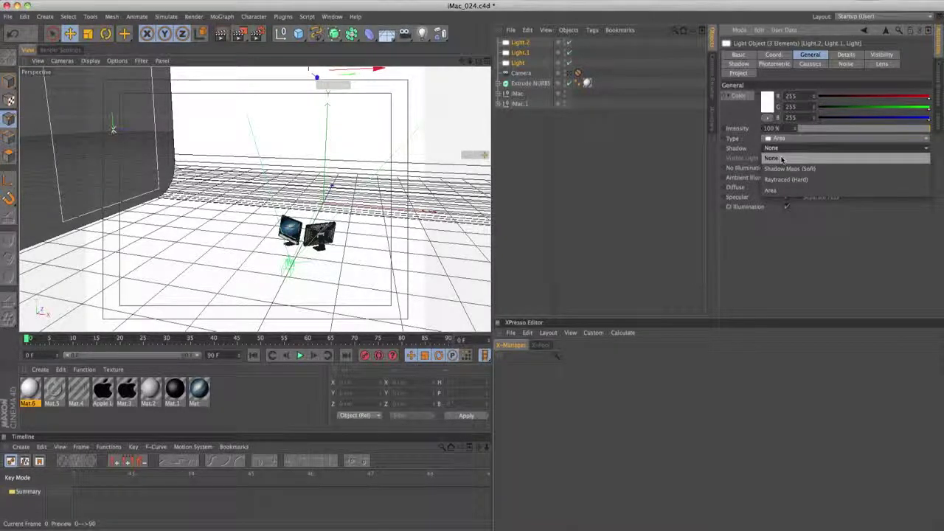
click(797, 191)
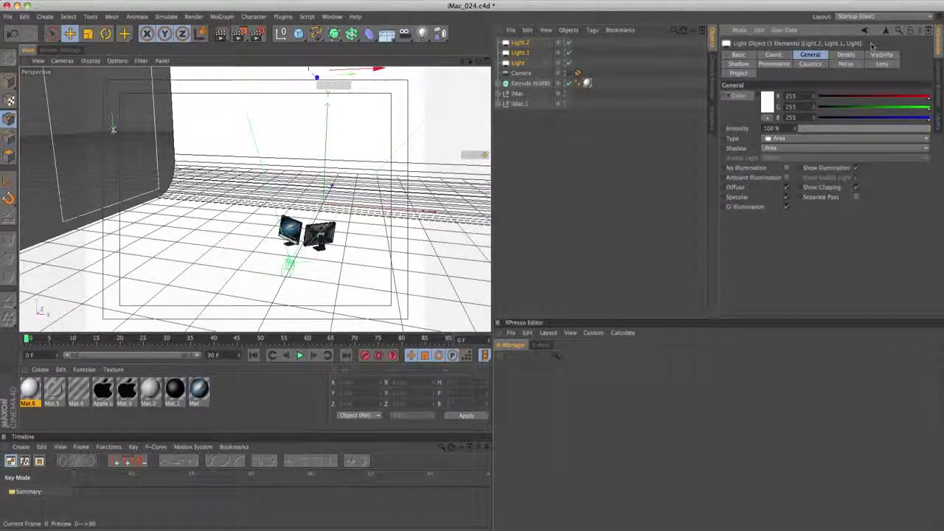
- Enable Show in Reflection for all three selected lights, keeping their other detail settings, and clear the selection
click(845, 55)
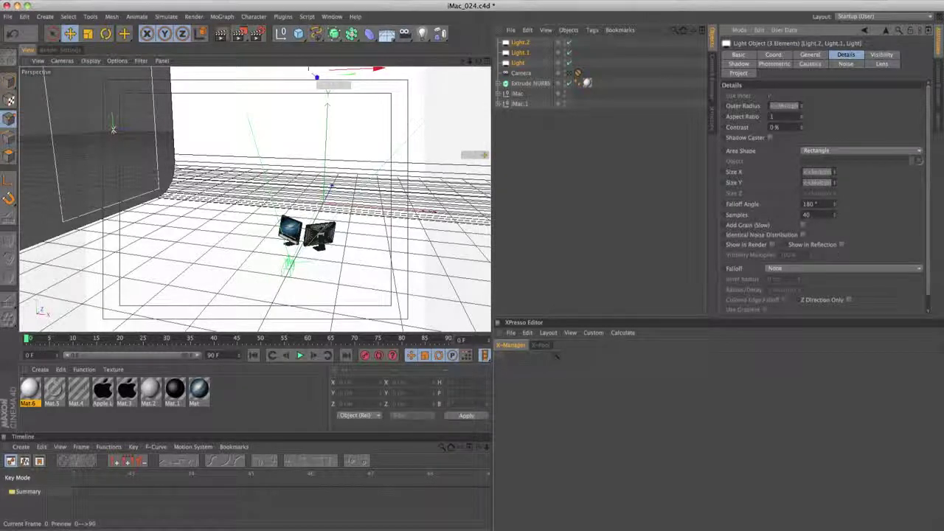
click(842, 244)
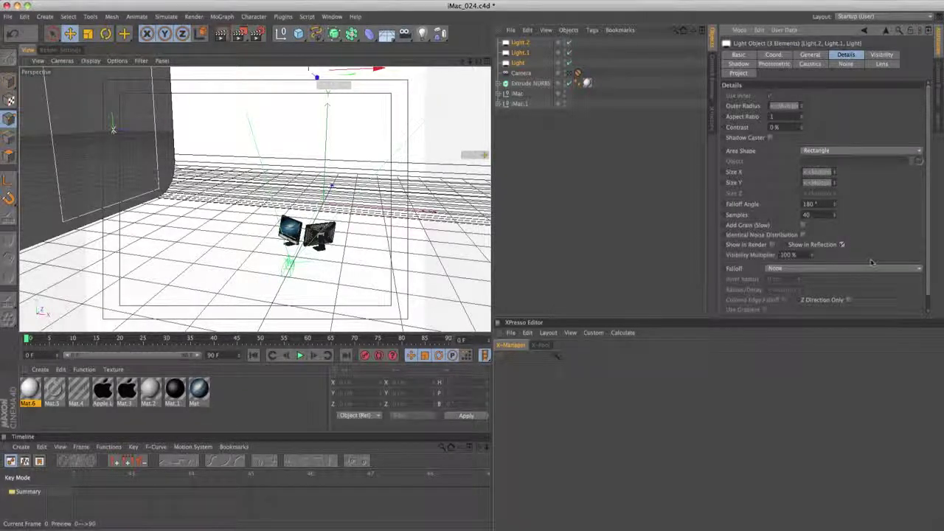
click(583, 155)
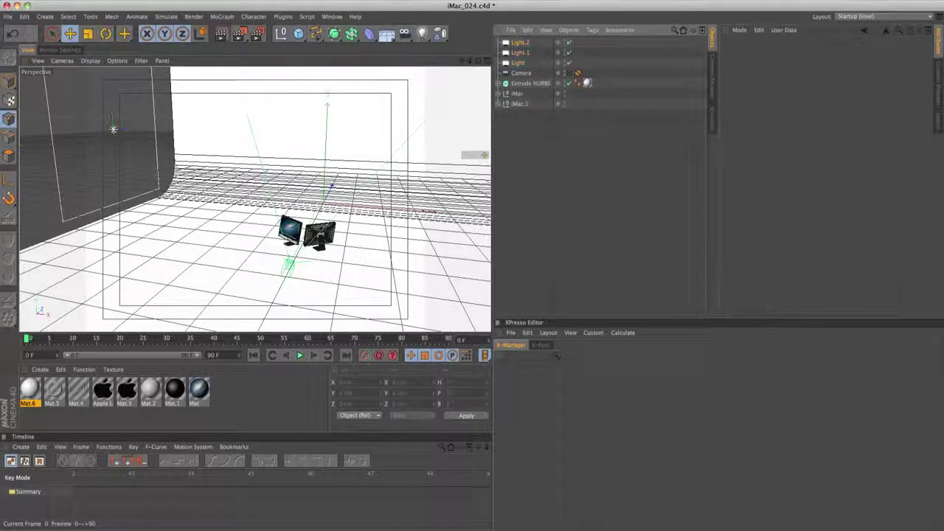
- Tint the area light named Light a warm pale orange of RGB 245, 215, 187
click(519, 64)
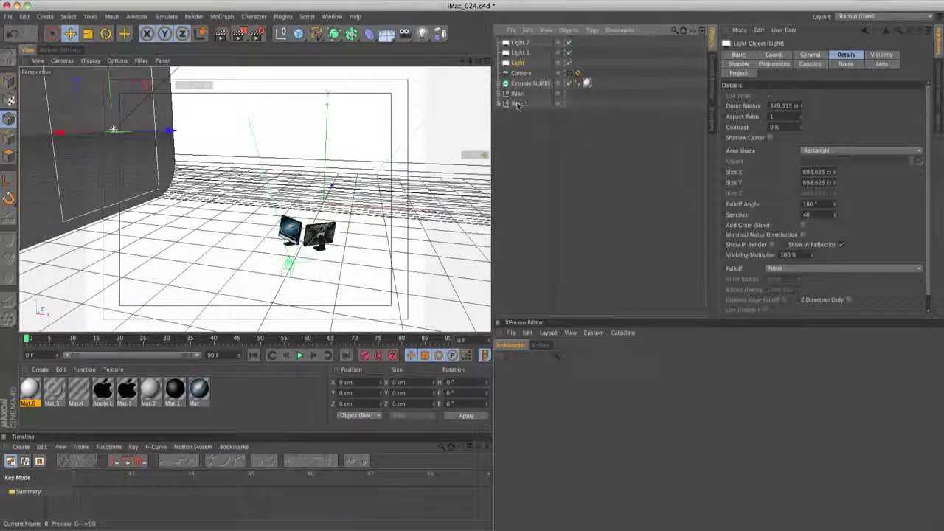
click(810, 54)
click(768, 104)
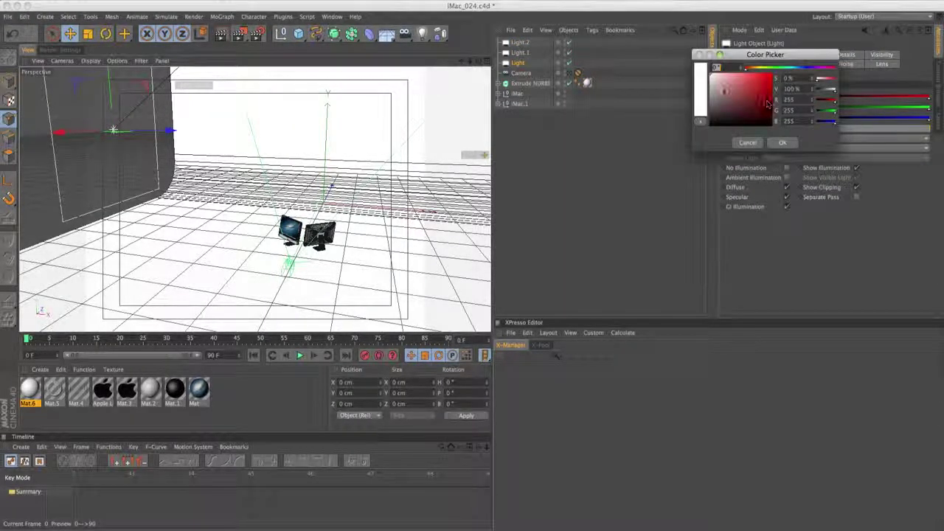
drag(767, 103, 726, 77)
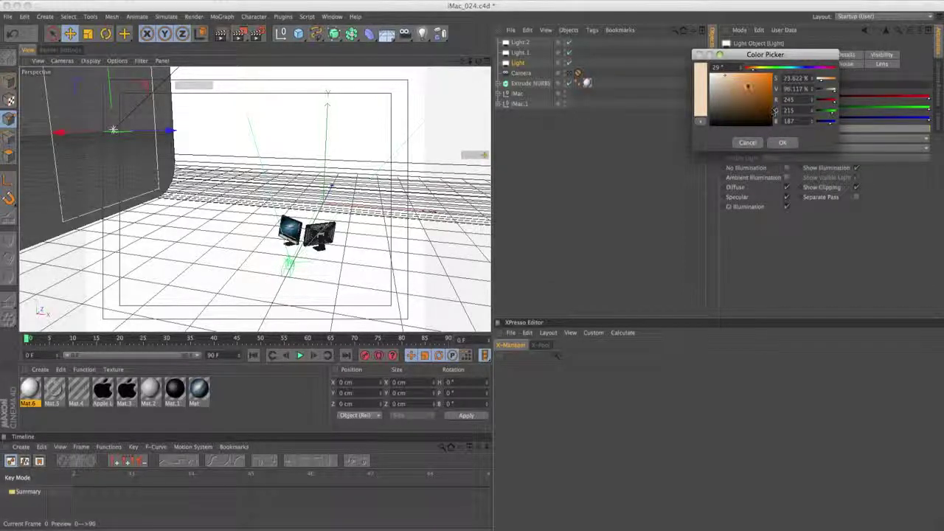
click(783, 144)
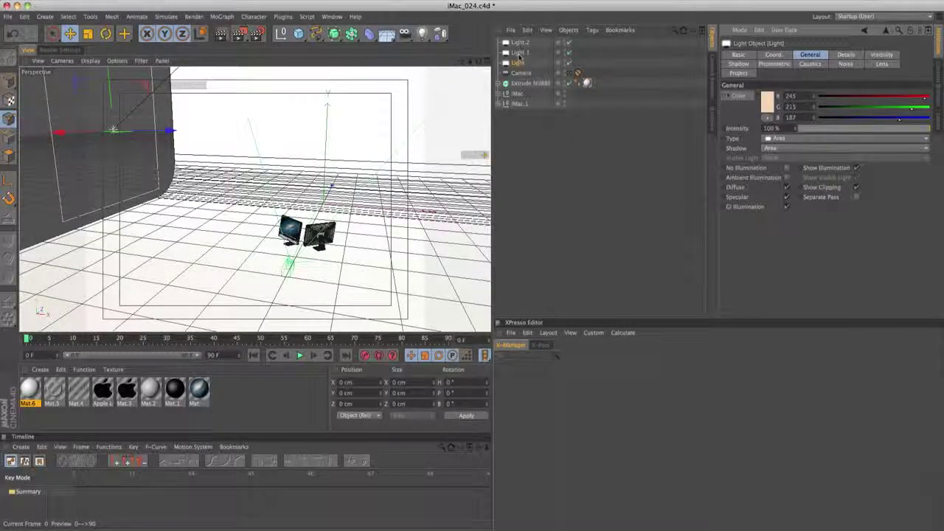
- Tint the opposite side light, Light.1, a cool light blue of RGB 170, 207, 242
click(520, 52)
alt+drag(351, 231, 218, 212)
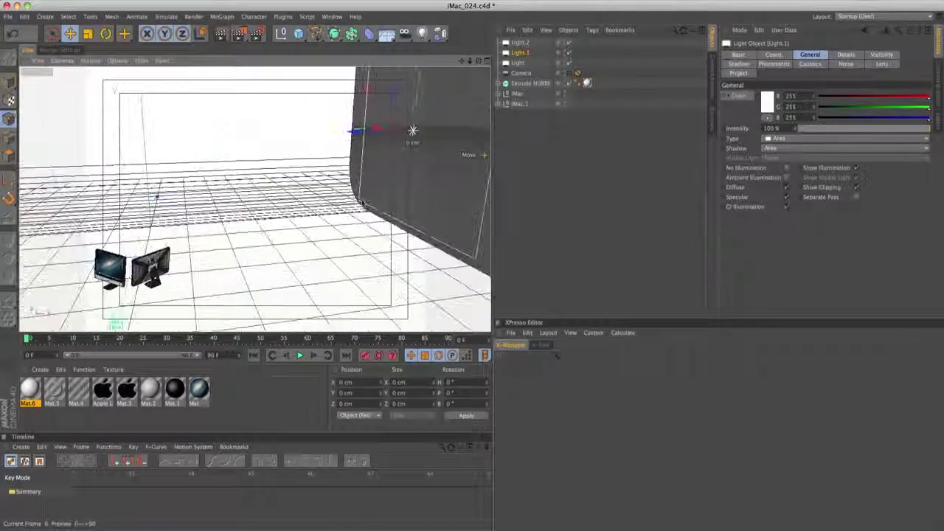
click(768, 101)
drag(792, 66, 798, 67)
drag(732, 77, 728, 75)
click(787, 142)
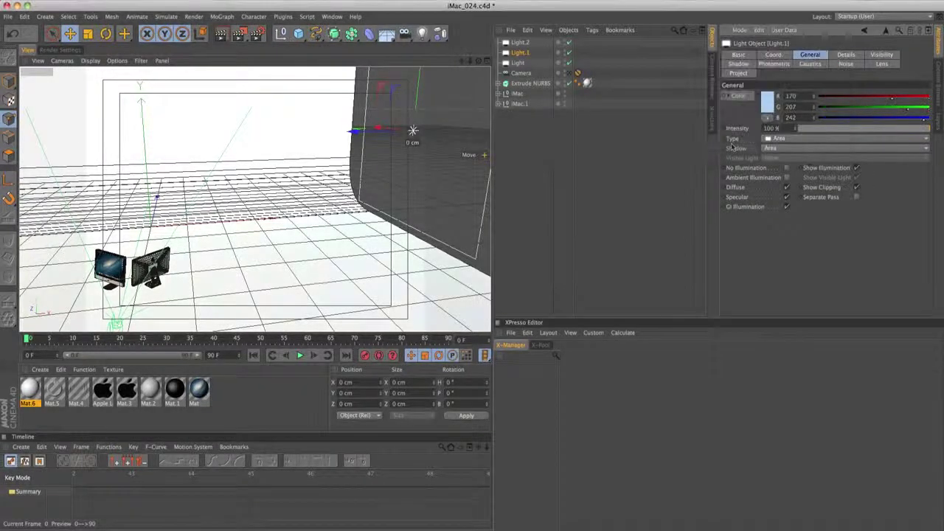
- Tint Light.2, the wide light behind the camera, a very pale blue-green of RGB 226, 250, 243
alt+drag(342, 232, 437, 176)
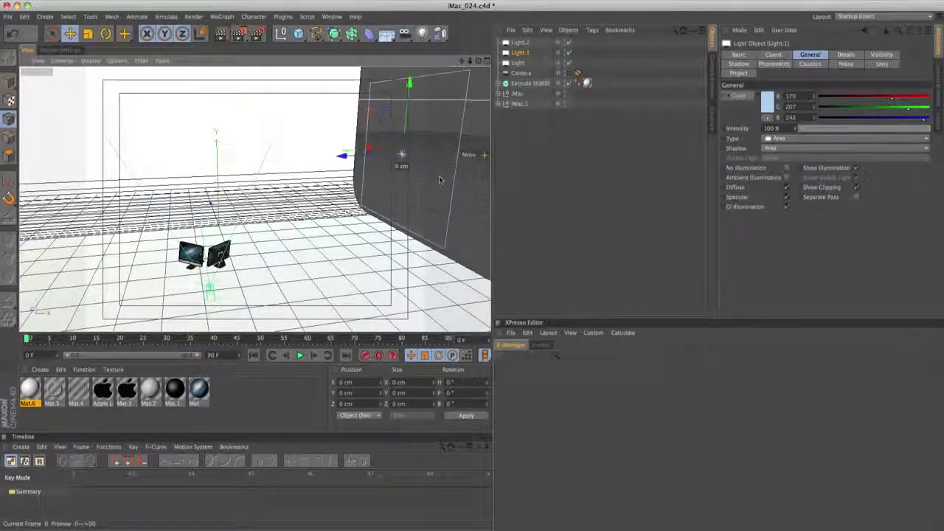
click(569, 73)
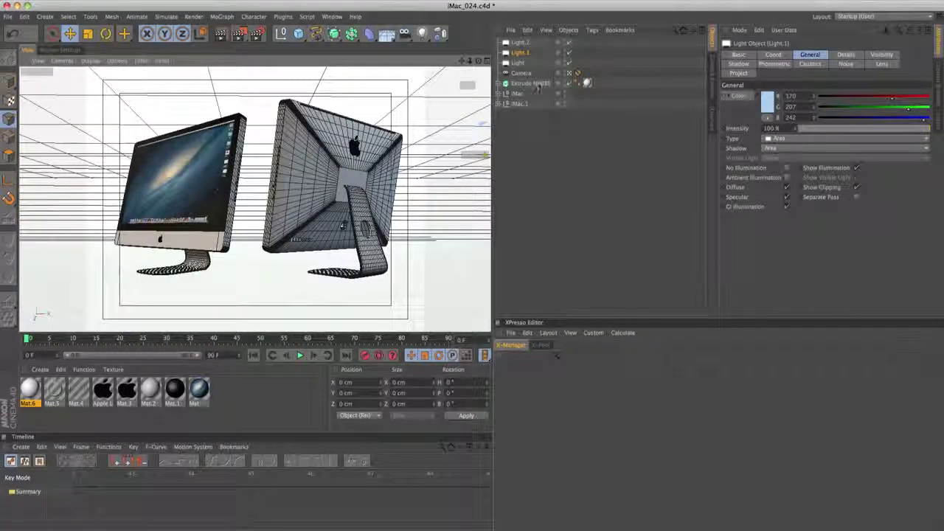
click(520, 42)
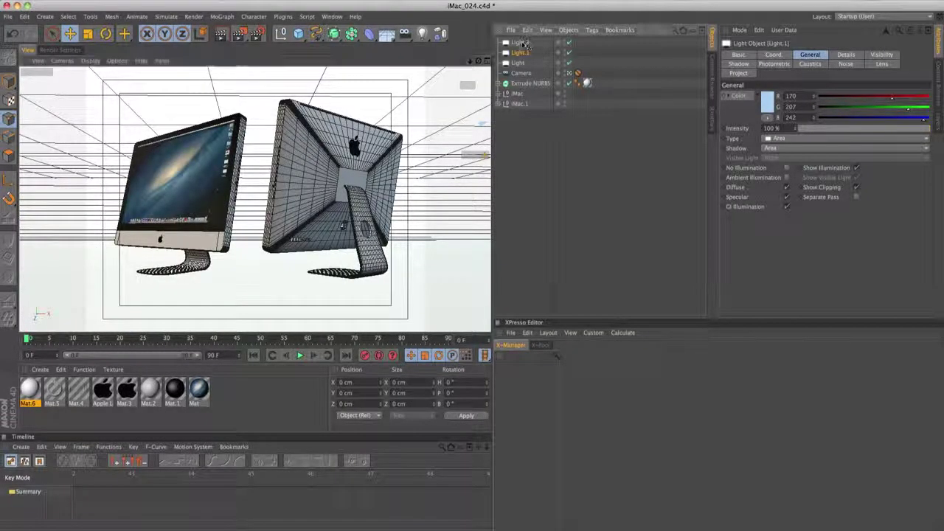
click(766, 100)
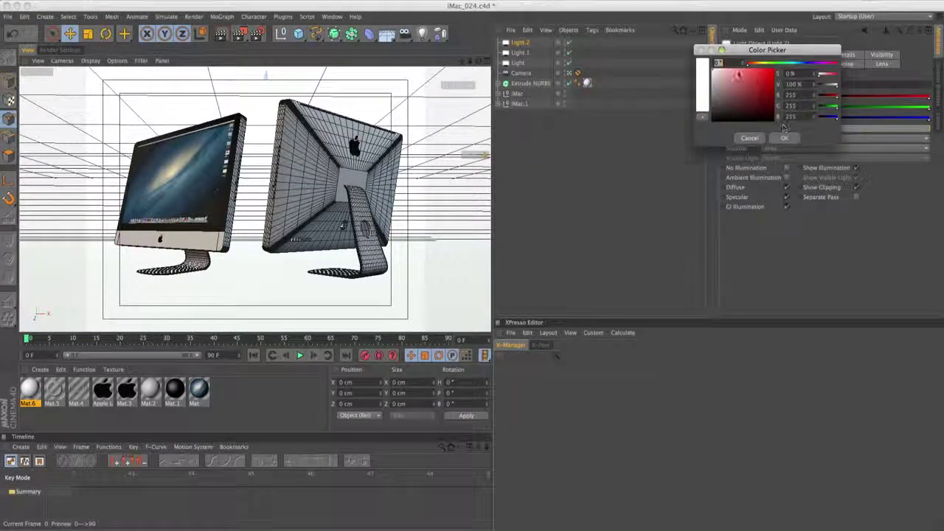
drag(728, 72, 723, 70)
click(784, 64)
drag(784, 65, 789, 64)
drag(723, 71, 719, 70)
click(784, 138)
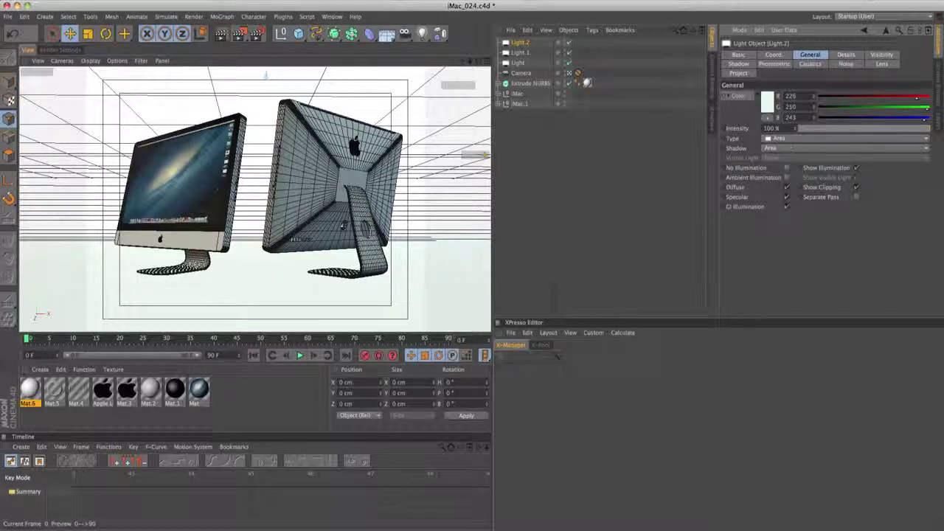
- Lower the light intensities to 38 % for Light.2, 89 % for Light.1 and 90 % for Light
drag(889, 133, 848, 130)
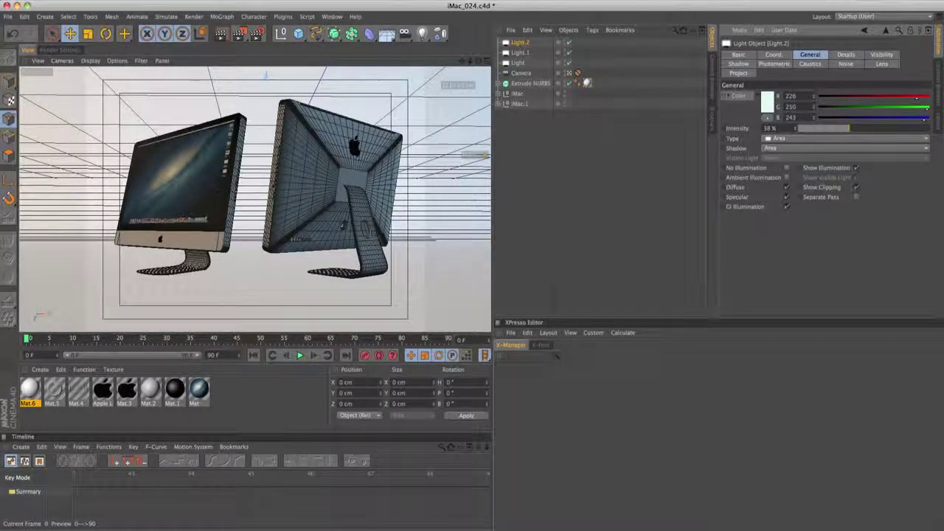
click(520, 53)
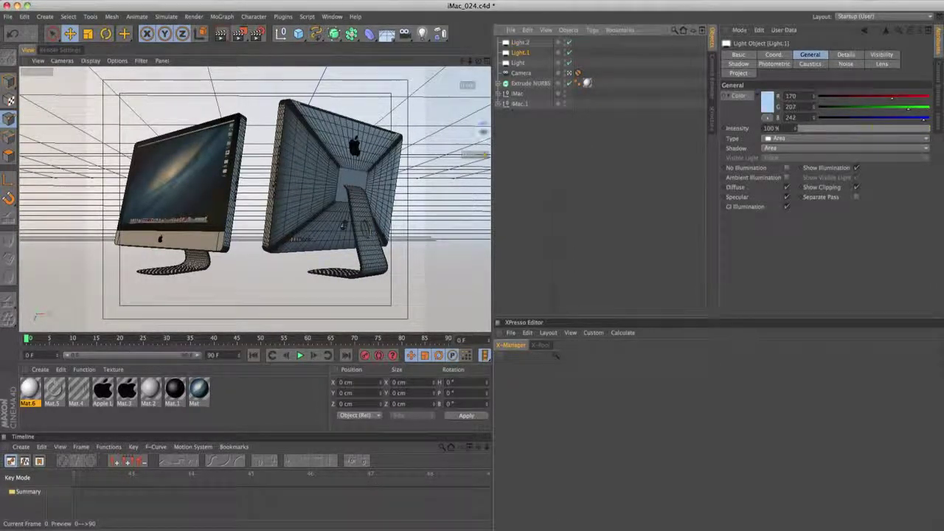
drag(925, 131, 918, 129)
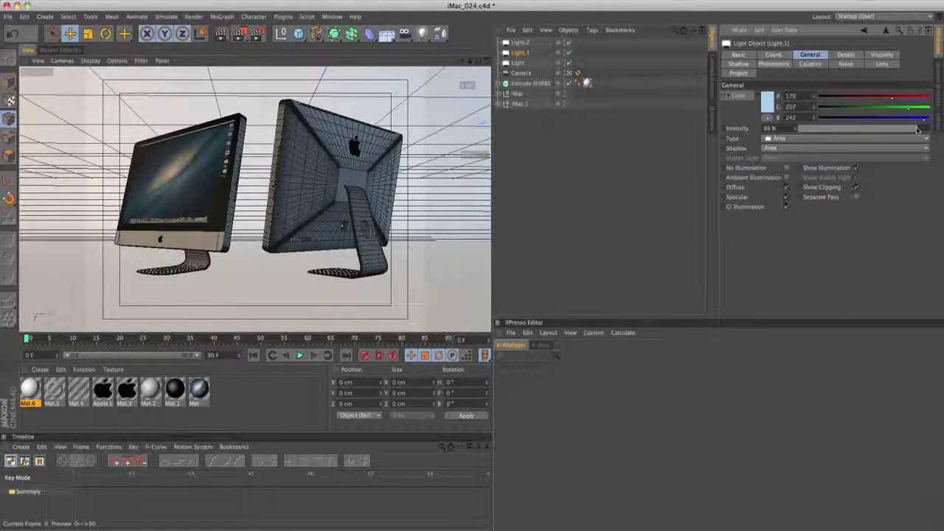
click(518, 63)
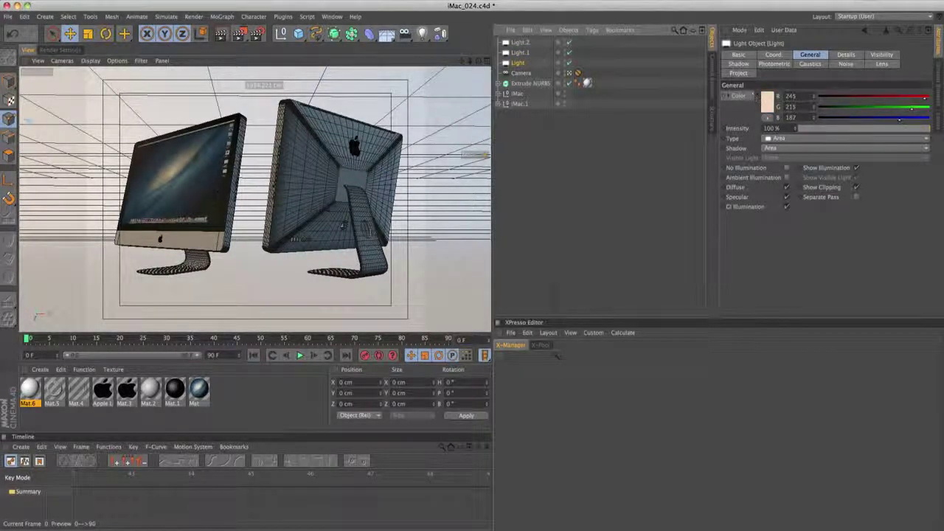
drag(928, 131, 919, 132)
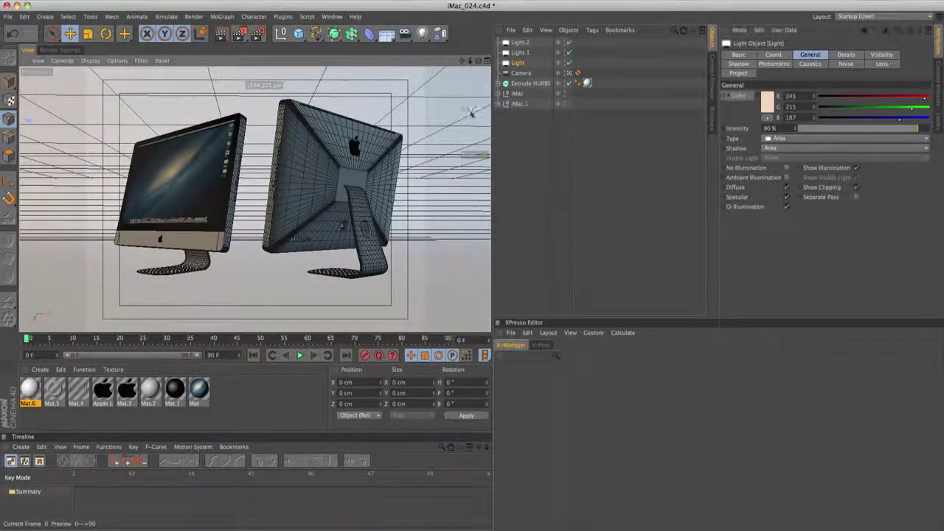
- Save the scene as a new incremental version and deselect the light
click(7, 17)
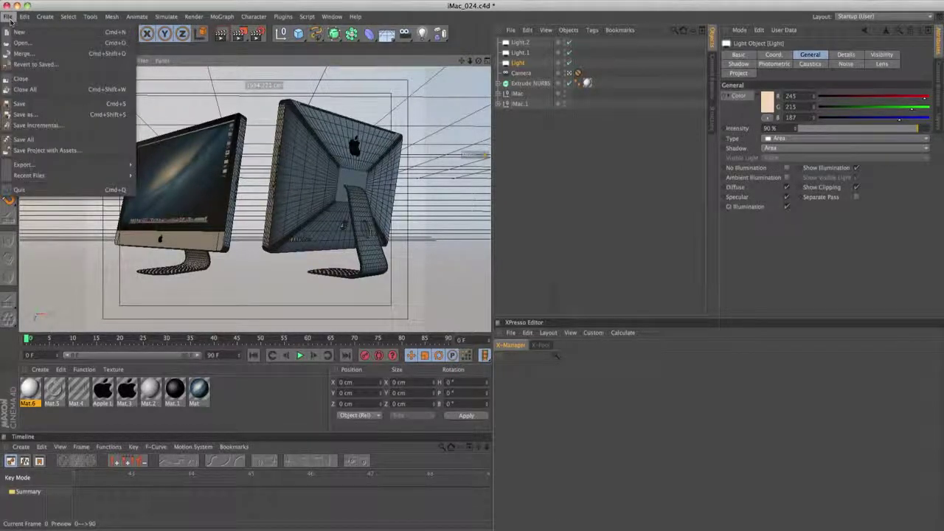
click(50, 125)
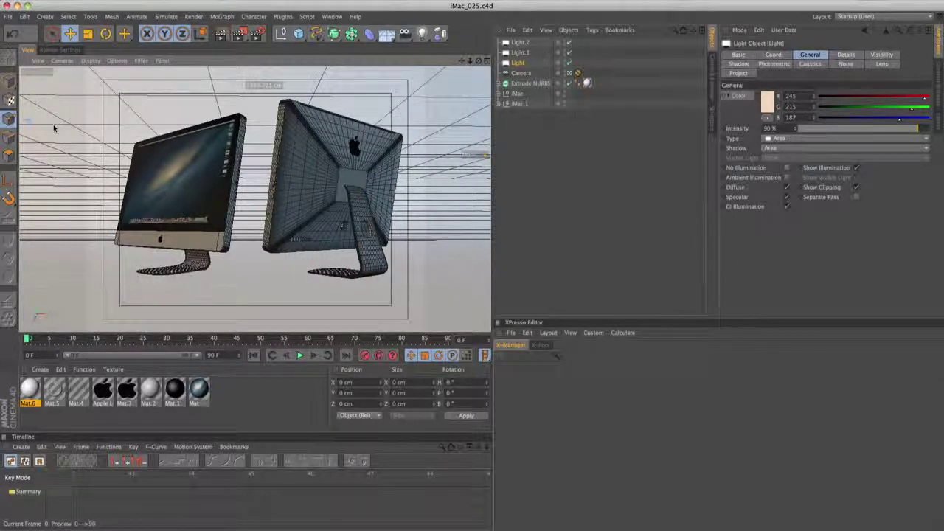
click(53, 128)
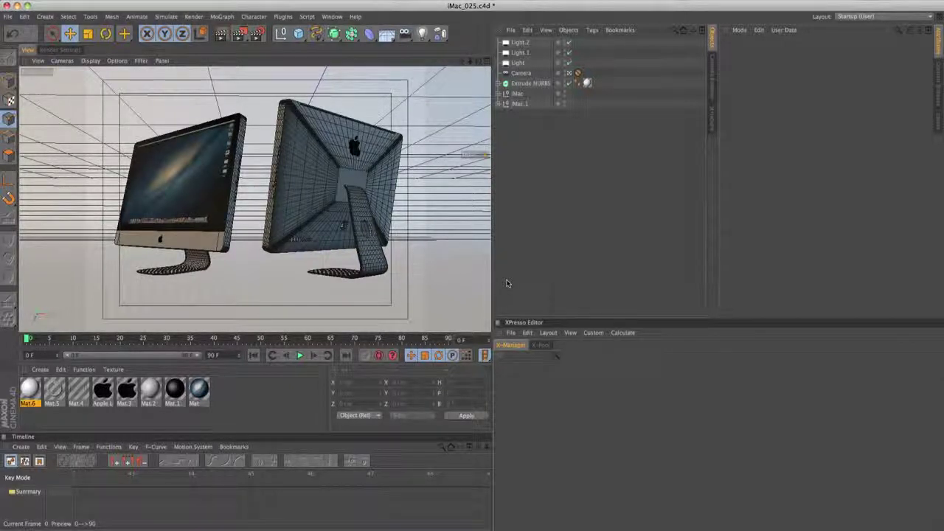
- Add the Ambient Occlusion and Global Illumination effects to the render settings
click(60, 49)
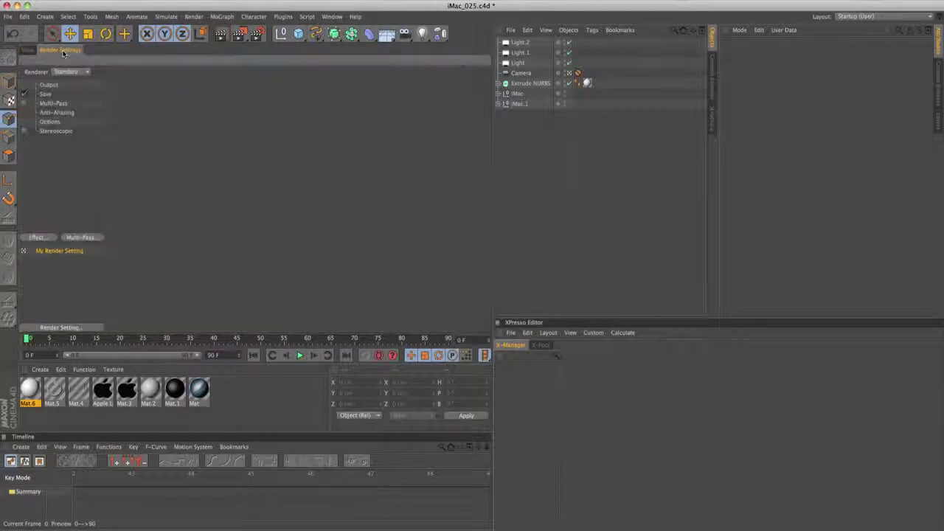
click(50, 238)
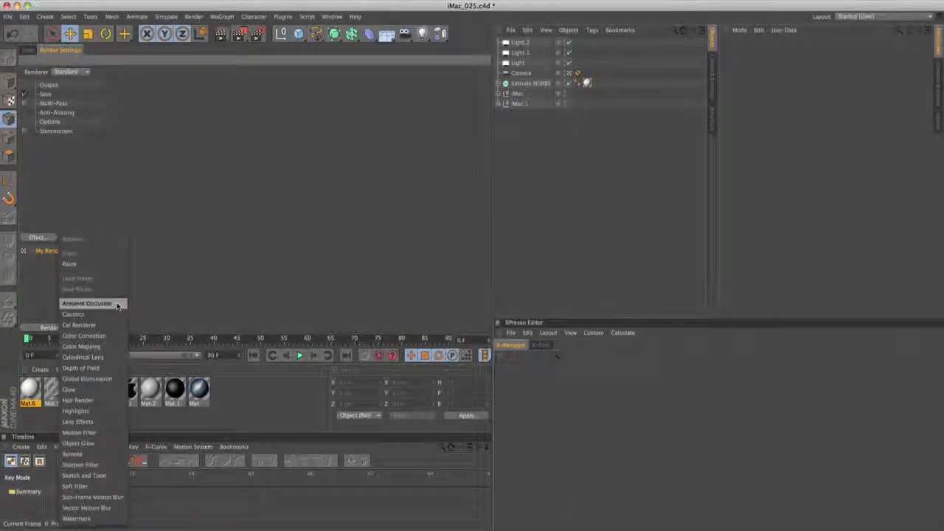
click(87, 303)
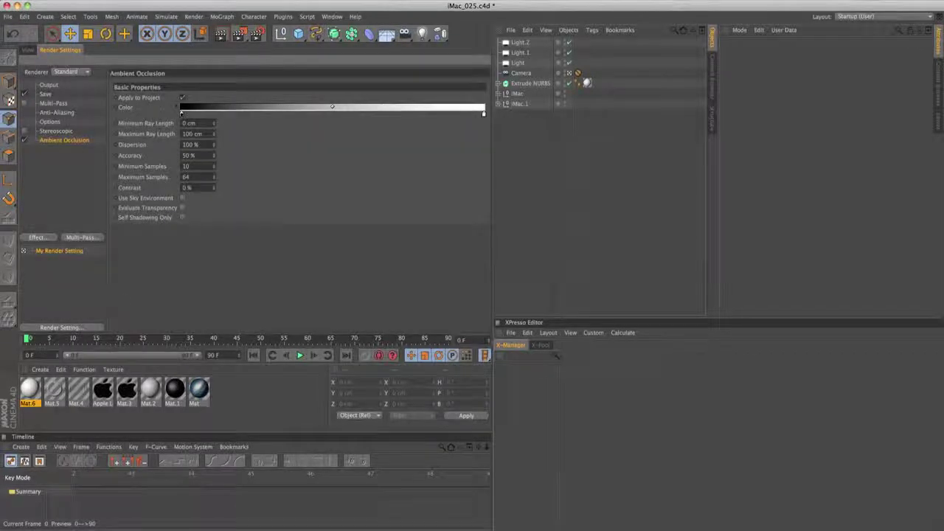
click(50, 237)
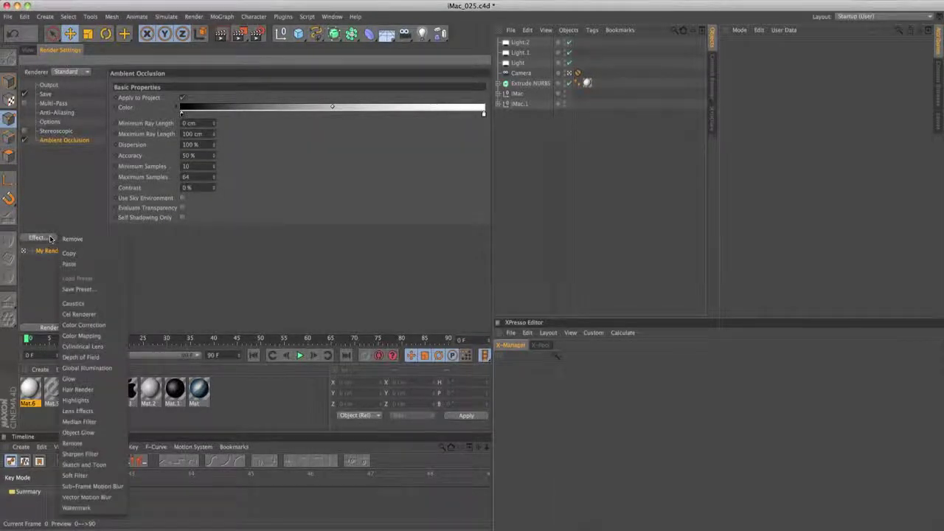
click(107, 367)
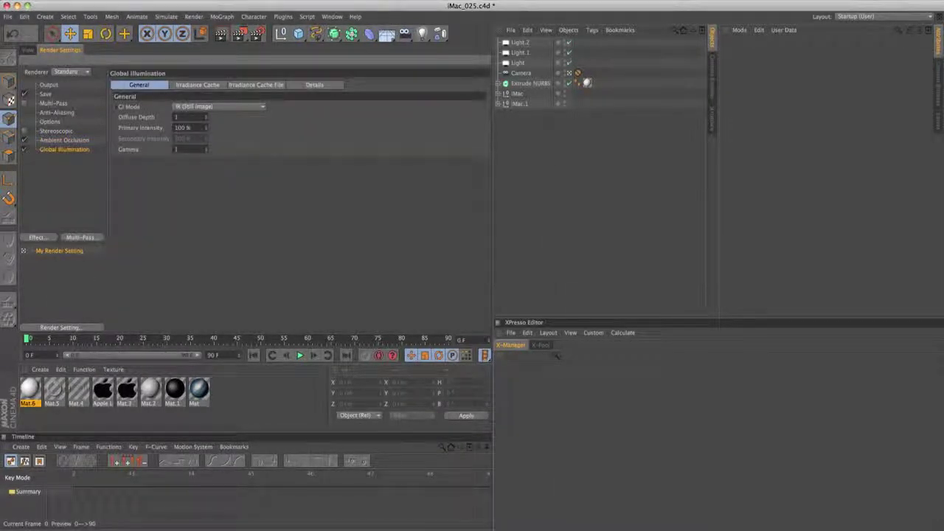
- Set the render's anti-aliasing to Best with a maximum level of 16x16
click(64, 140)
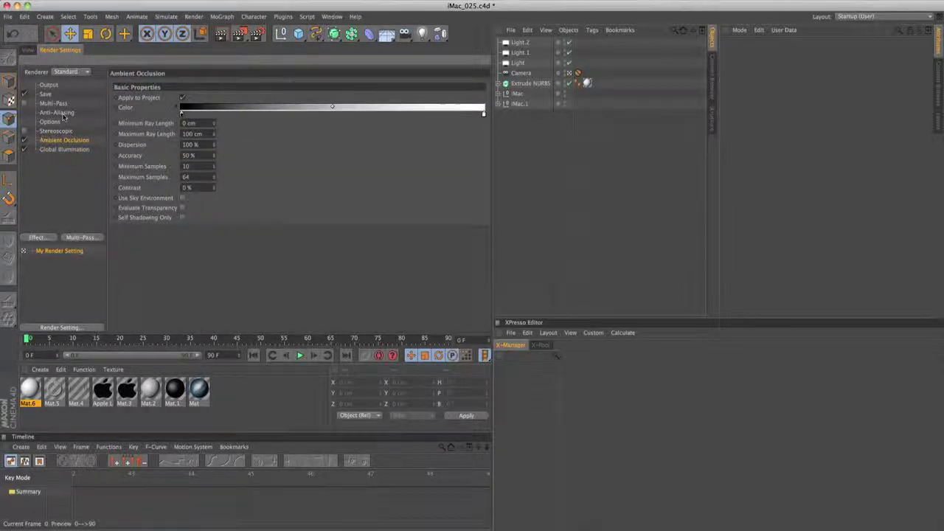
click(62, 113)
click(210, 85)
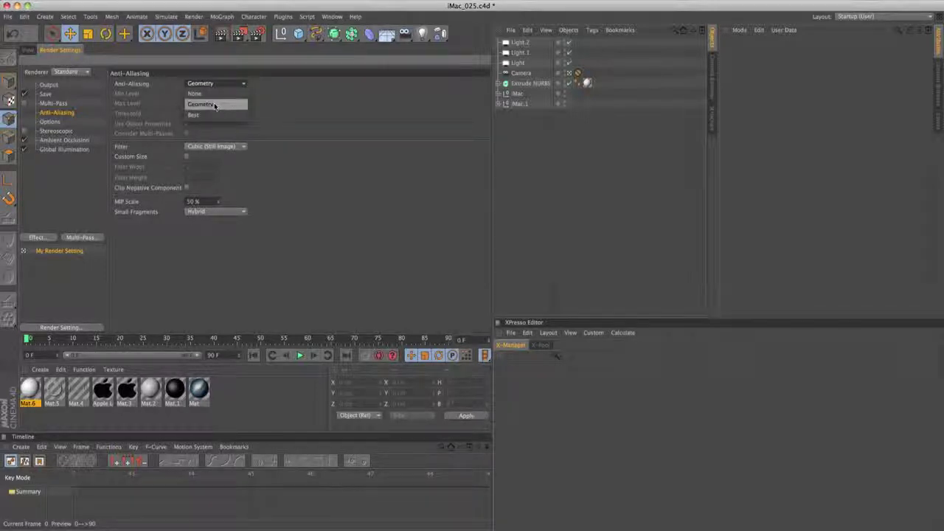
click(213, 116)
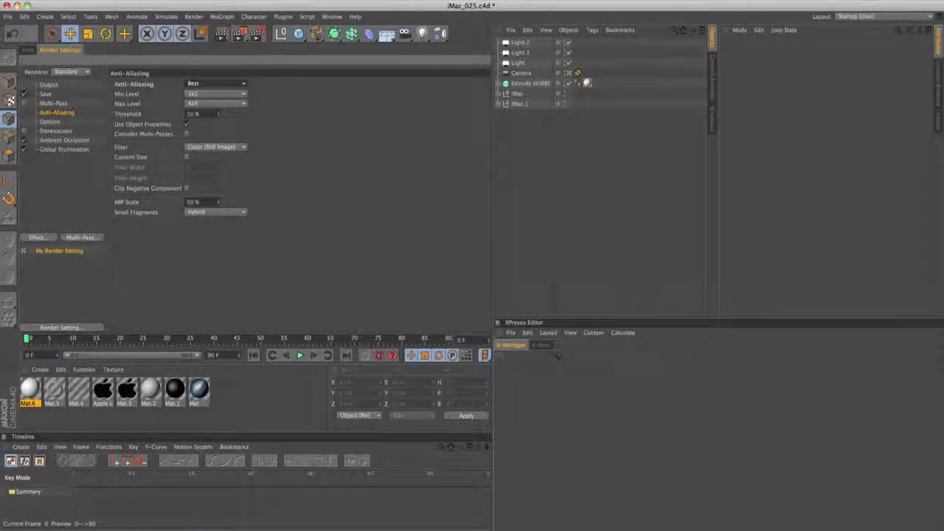
click(215, 103)
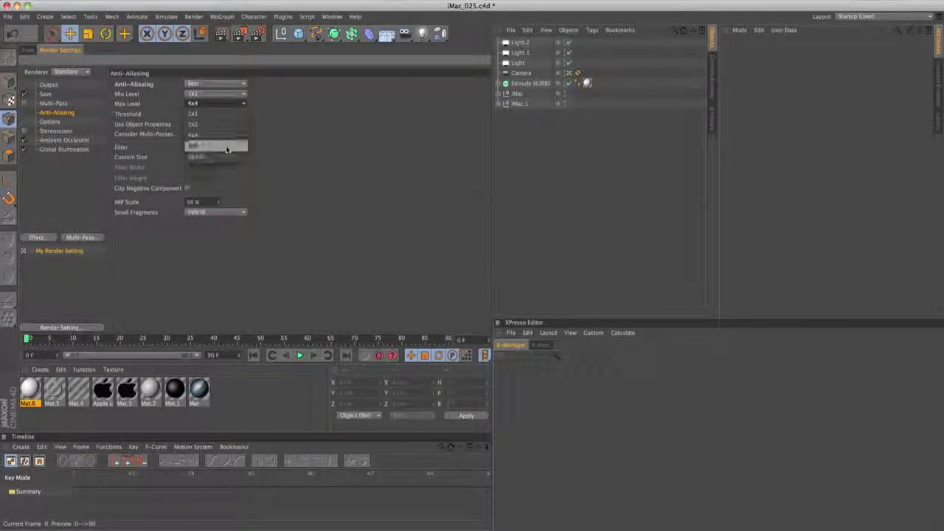
click(229, 157)
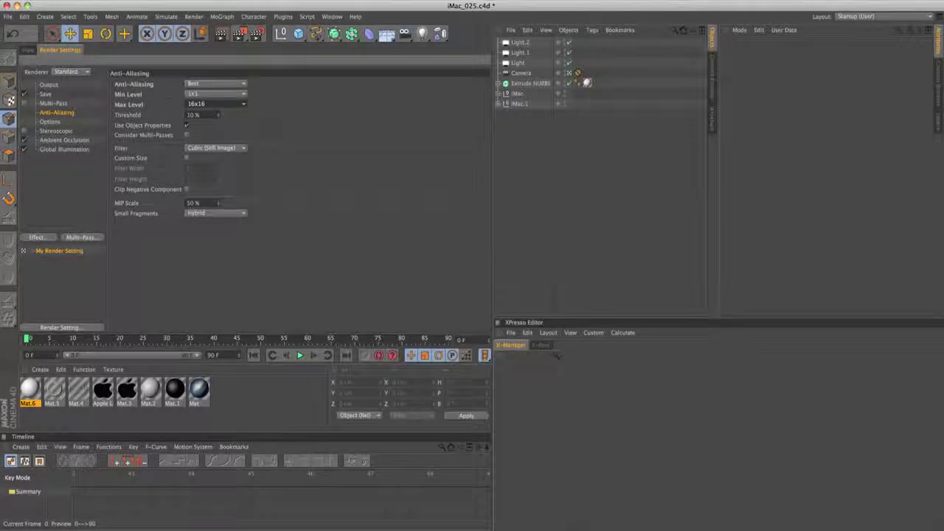
- Render a preview of the two iMacs through the camera, and return to the render settings
click(28, 50)
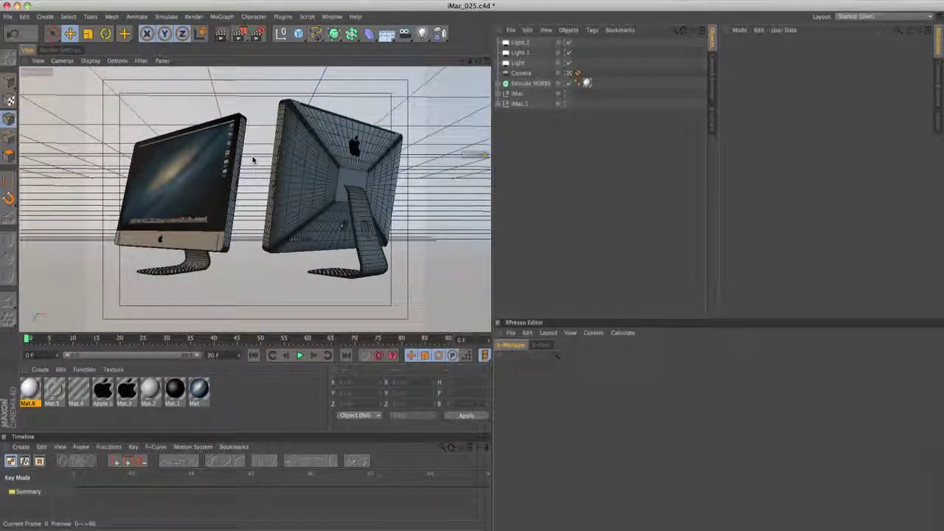
key(ctrl+r)
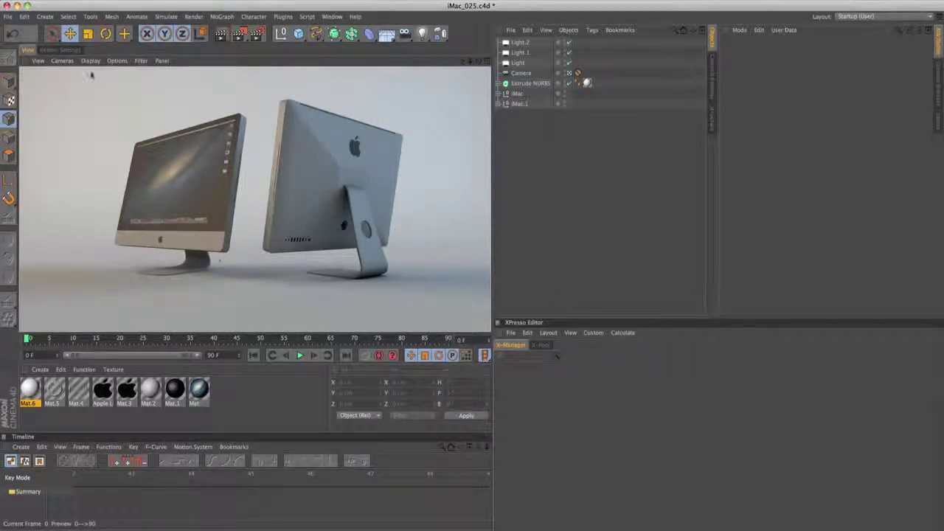
click(50, 49)
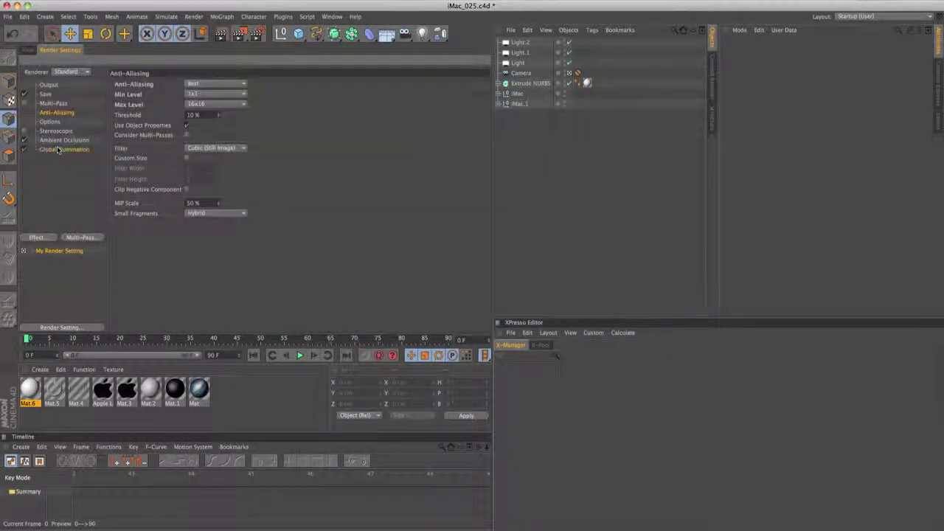
- Review the Ambient Occlusion and Global Illumination effect settings in the render settings
click(59, 149)
click(81, 141)
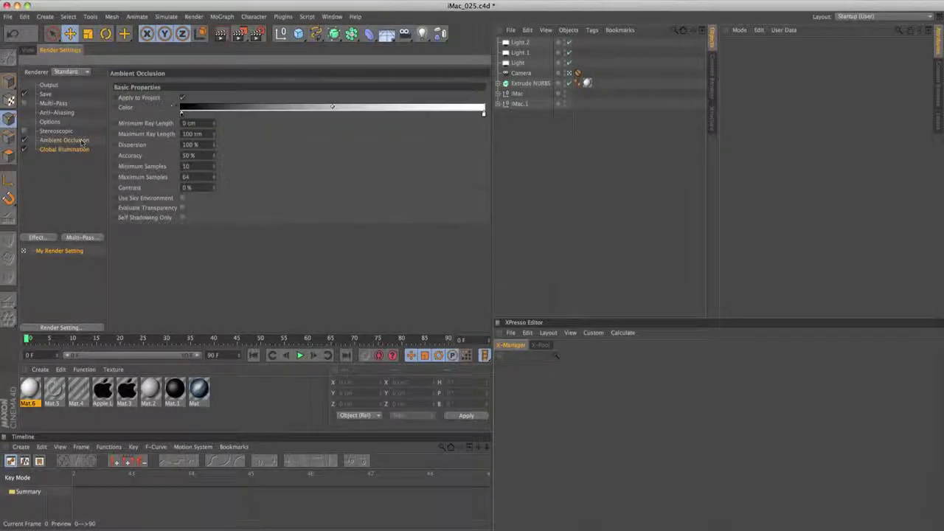
click(82, 150)
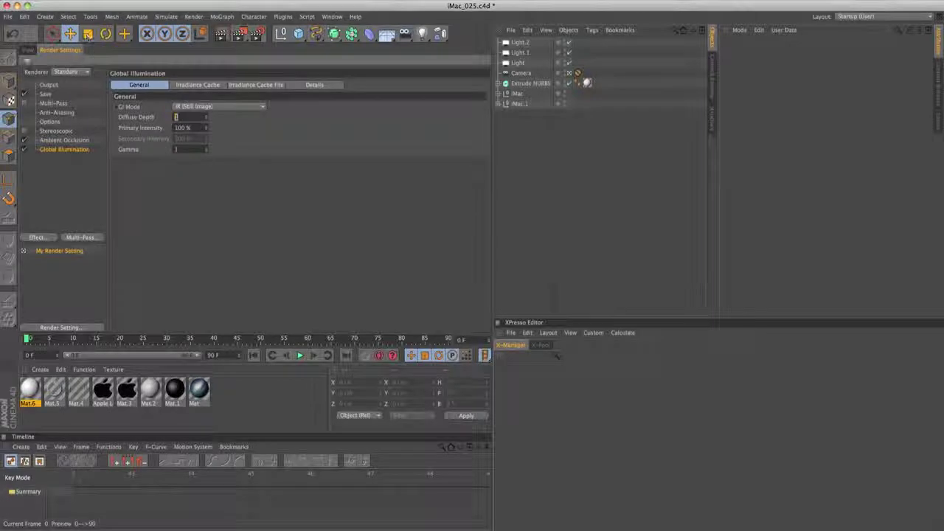
click(27, 50)
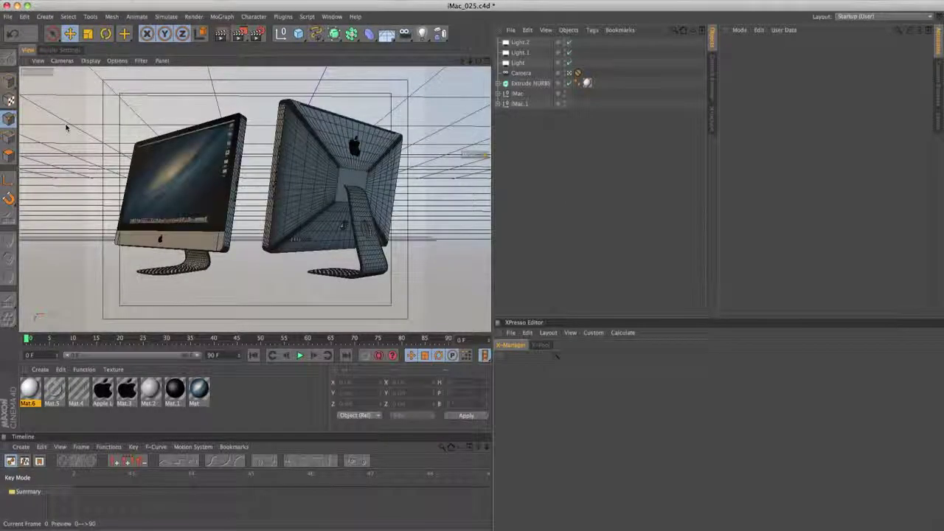
click(52, 49)
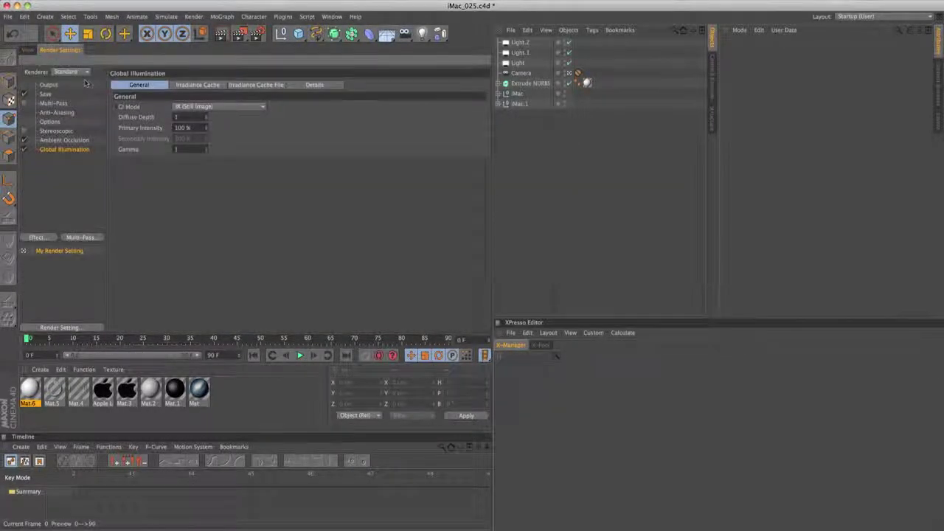
- Switch the renderer to Physical and check its basic properties before going back to the viewport
click(82, 72)
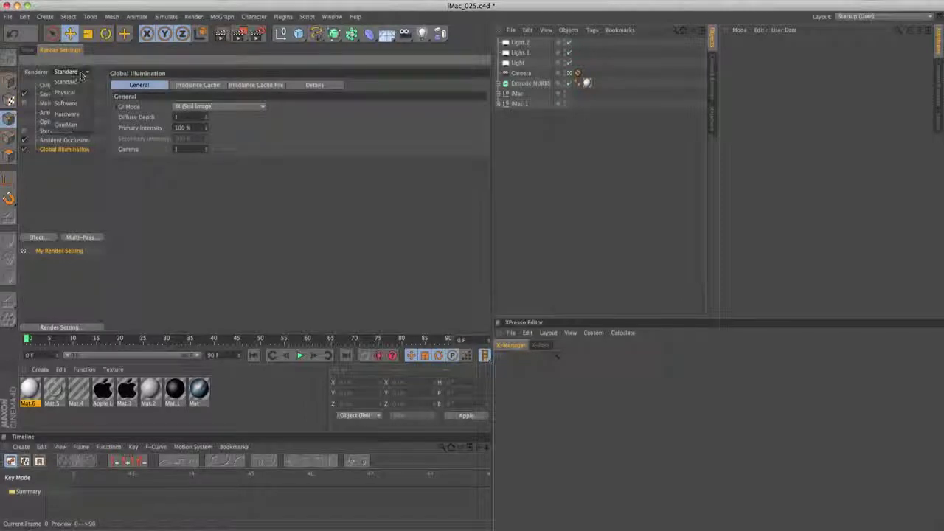
click(65, 92)
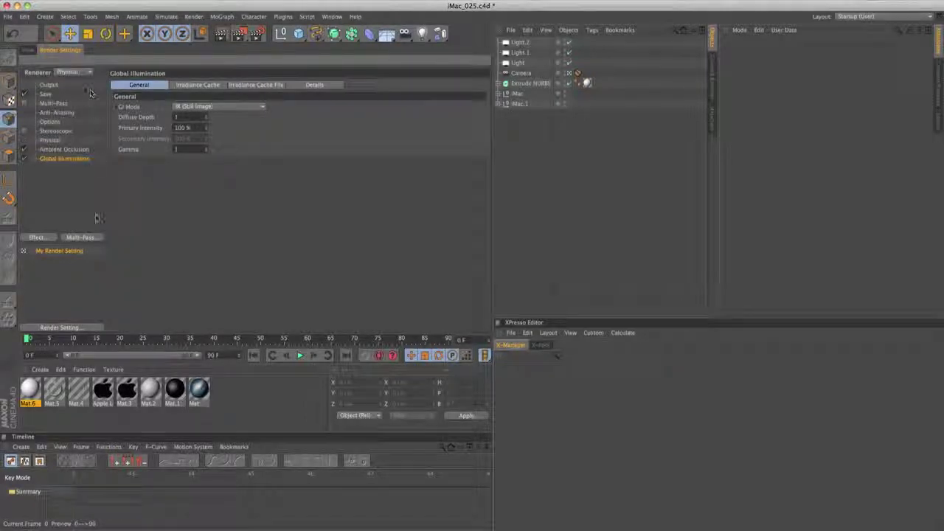
click(50, 140)
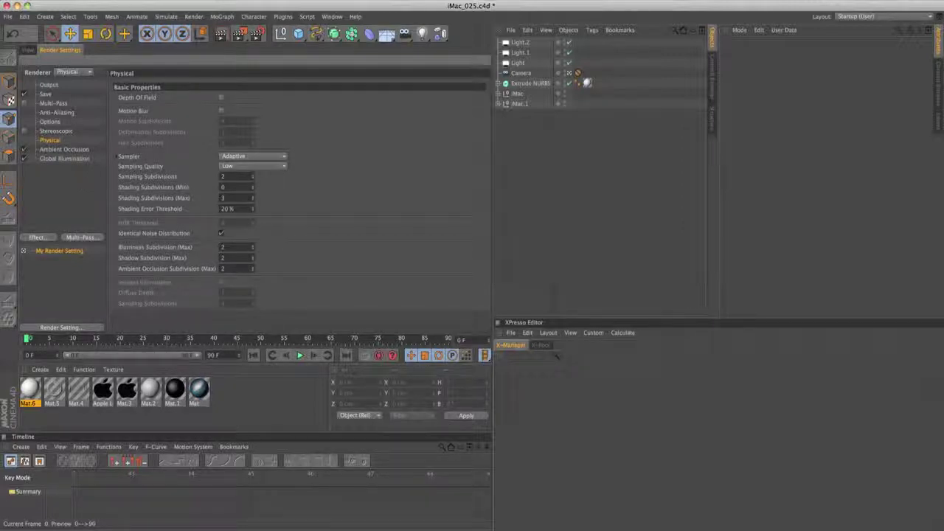
click(29, 51)
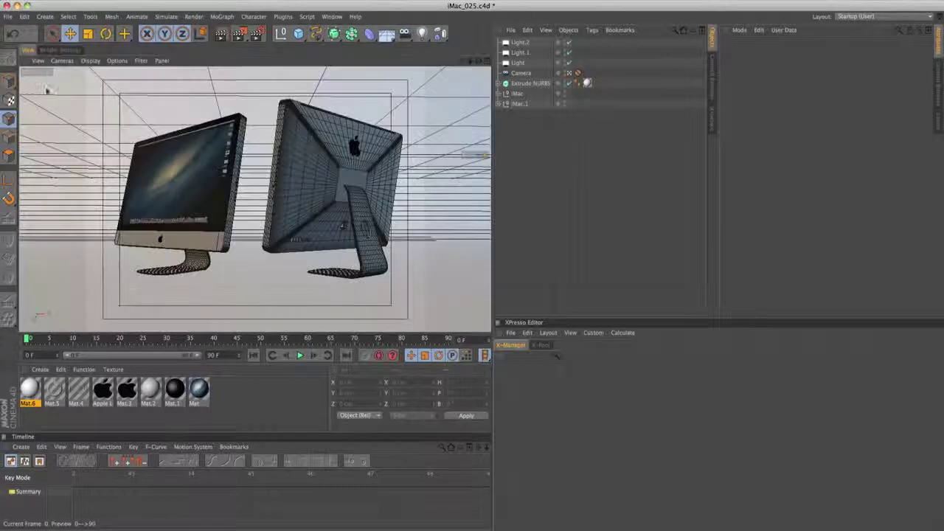
- Leave the camera view and set the camera's focal length to Normal Lens (50 mm) with the 35 mm Photo (36.0 mm) sensor size
click(591, 74)
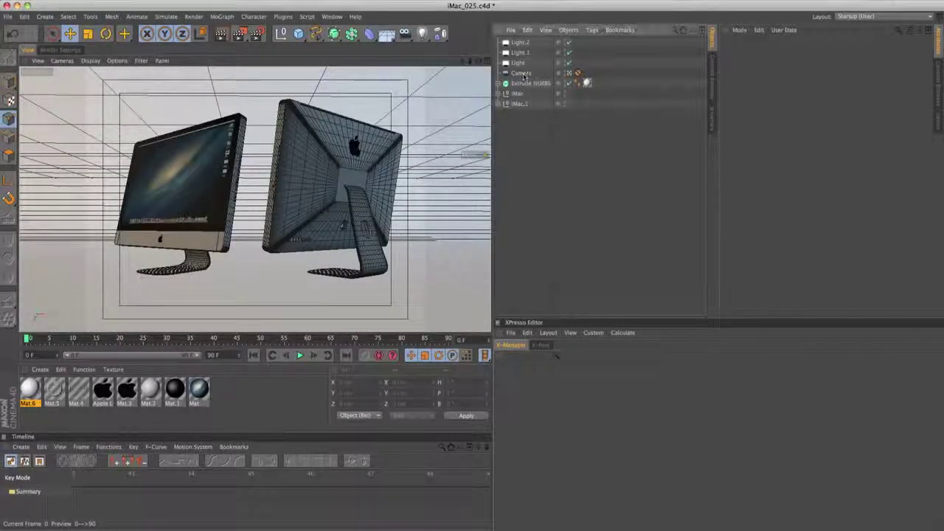
click(814, 56)
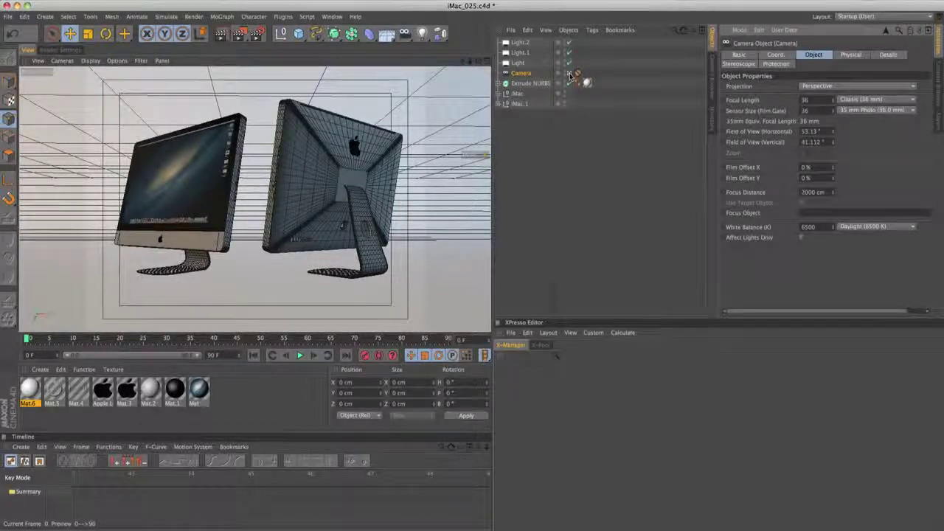
click(576, 75)
alt+drag(231, 220, 187, 212)
alt+right_drag(187, 213, 248, 204)
alt+drag(249, 204, 270, 192)
alt+right_drag(270, 192, 280, 185)
alt+drag(256, 204, 225, 214)
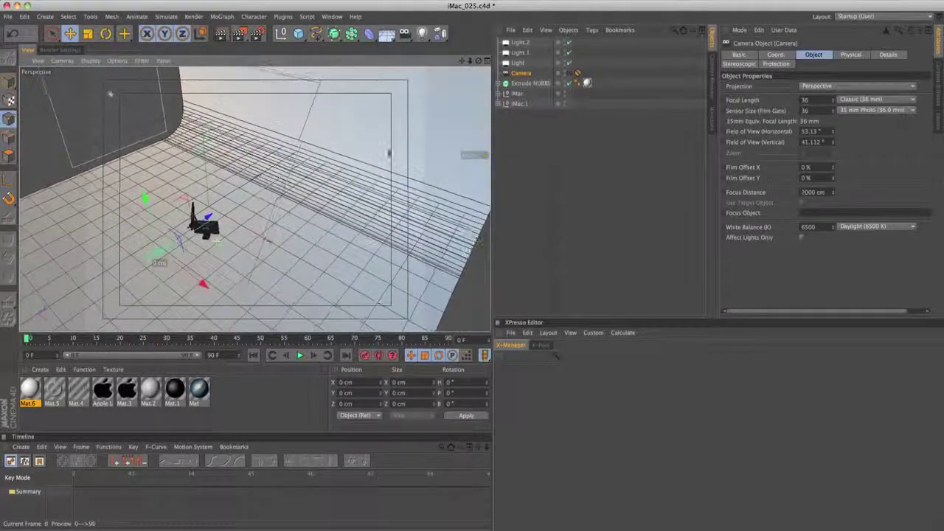
click(874, 99)
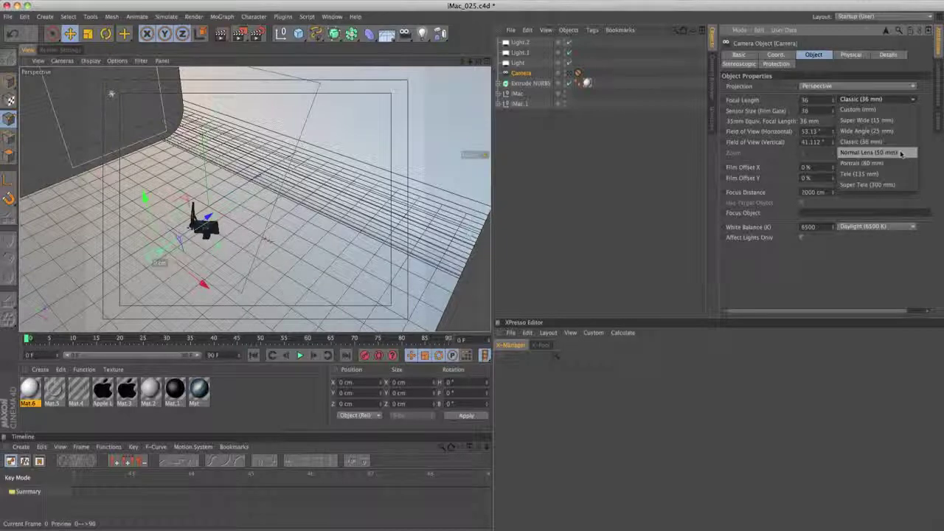
click(900, 153)
click(868, 111)
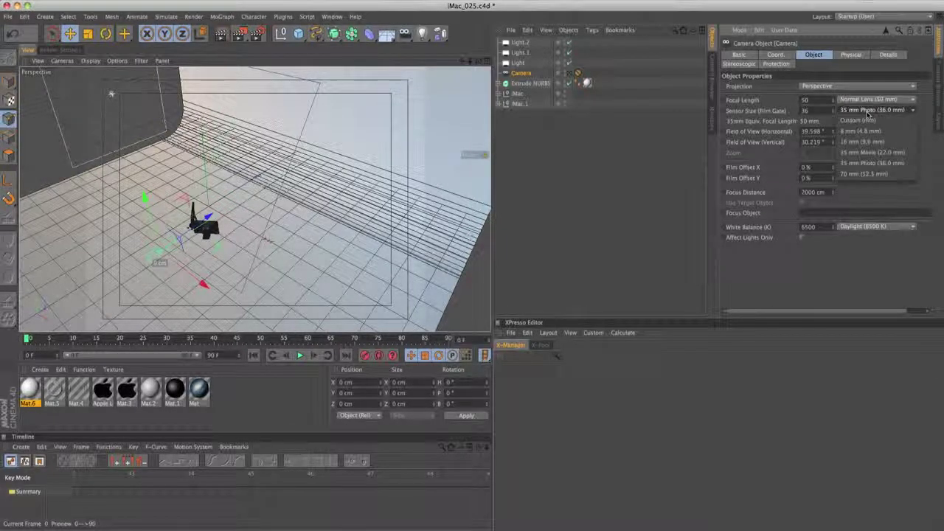
click(903, 164)
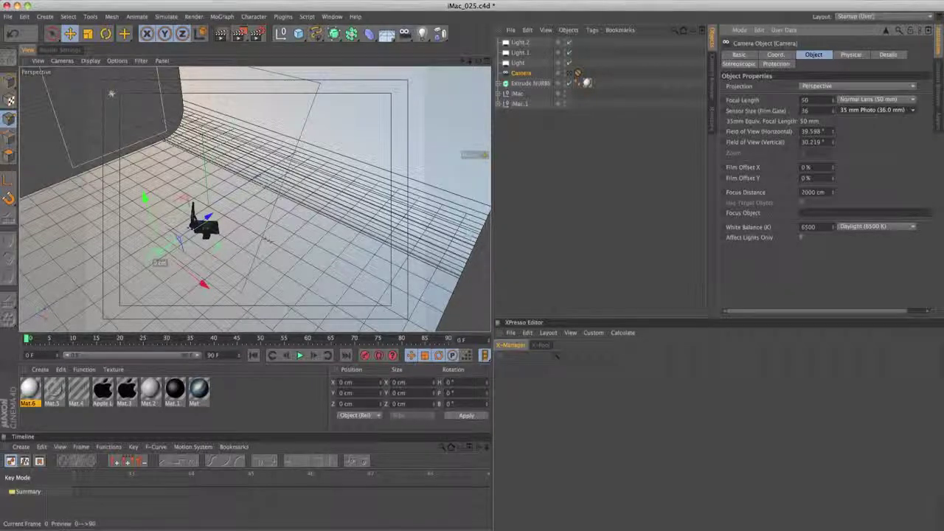
- Reduce the camera's focus distance to 244 cm, bringing the focus plane in to the two iMacs
scroll(331, 174, down, 4)
alt+middle_drag(369, 163, 312, 197)
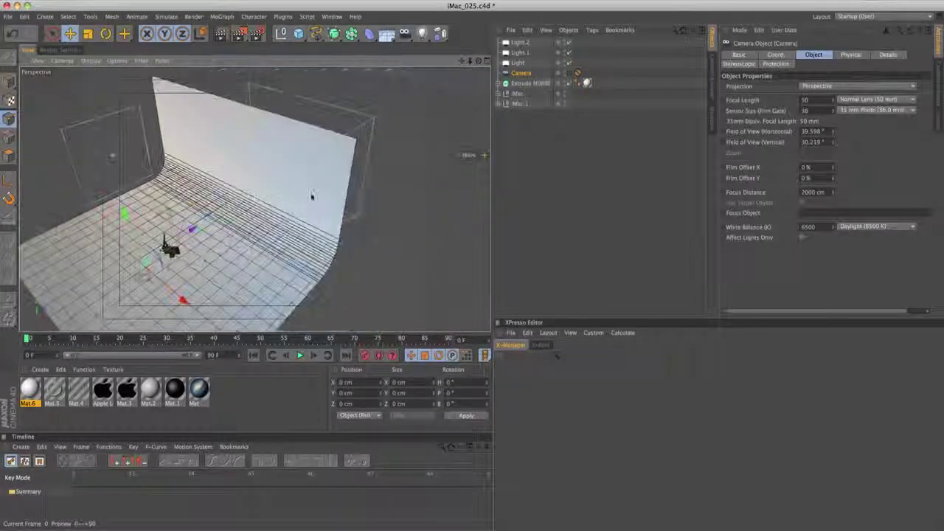
alt+drag(324, 198, 258, 148)
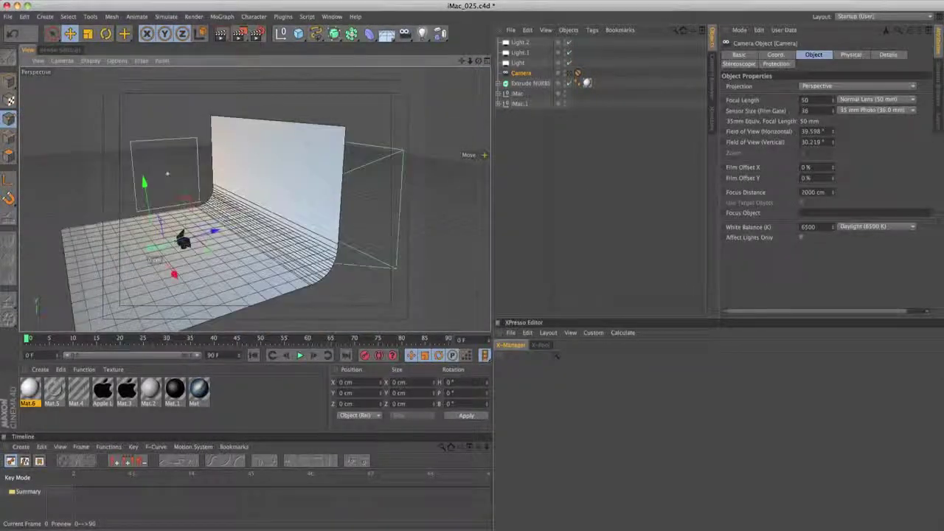
click(522, 73)
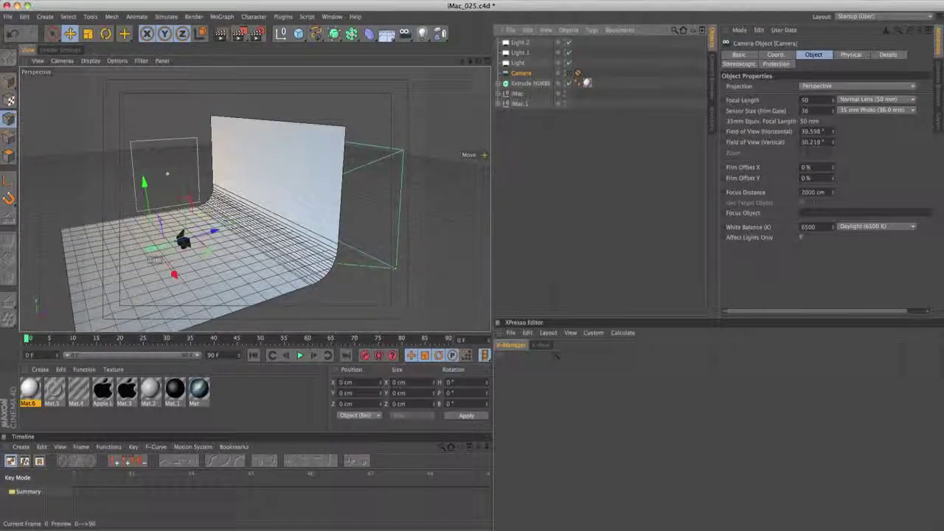
click(833, 194)
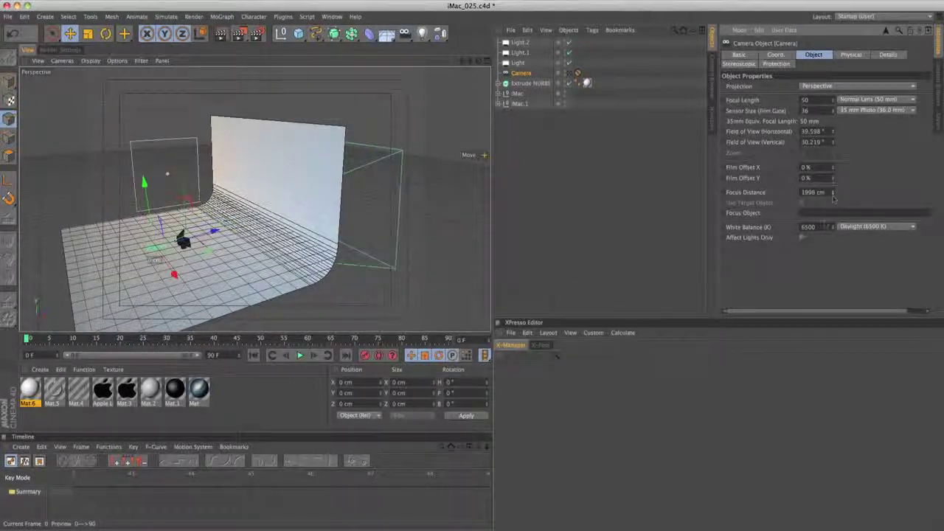
drag(832, 194, 830, 213)
drag(819, 317, 696, 527)
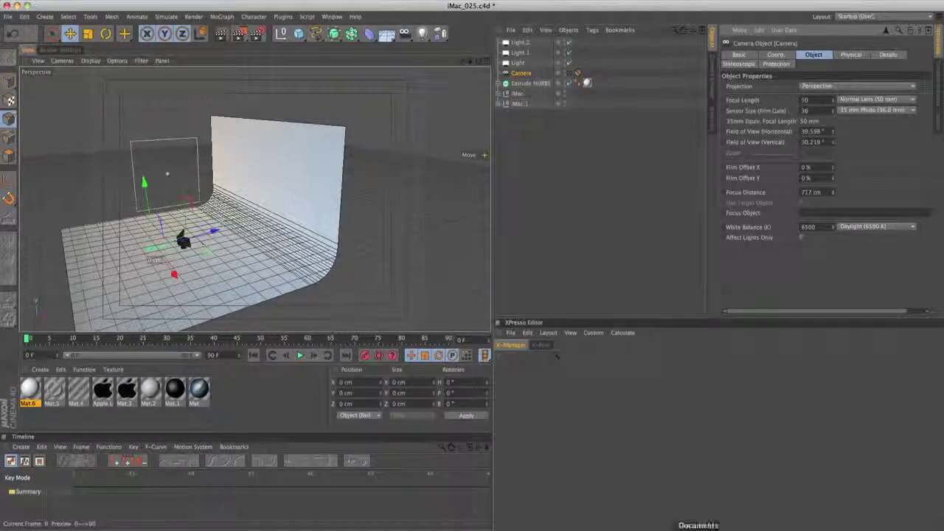
alt+right_drag(184, 267, 254, 238)
alt+middle_drag(253, 238, 292, 284)
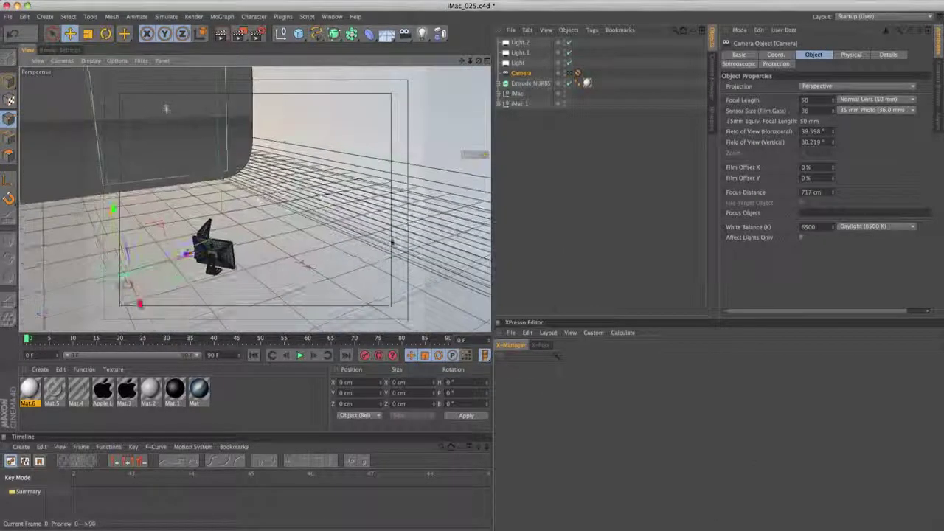
drag(832, 192, 829, 223)
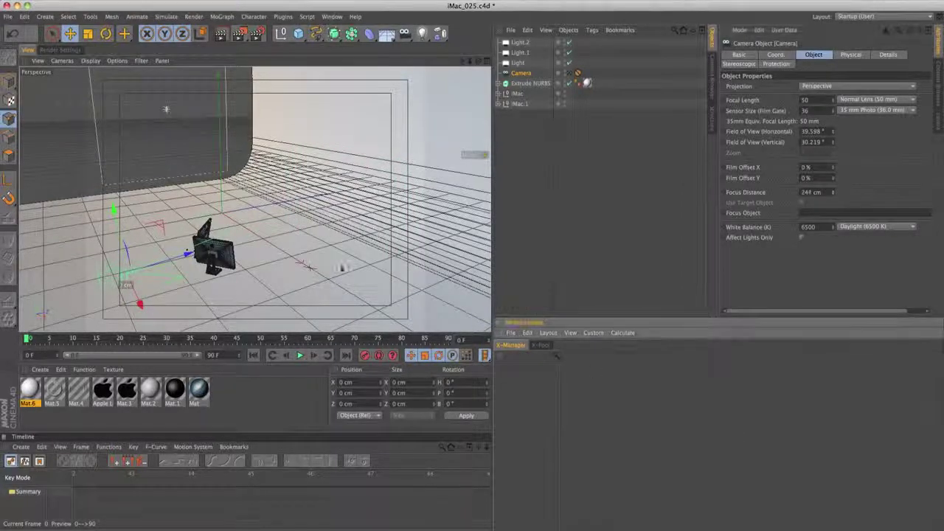
alt+right_drag(223, 258, 283, 278)
alt+drag(195, 263, 154, 325)
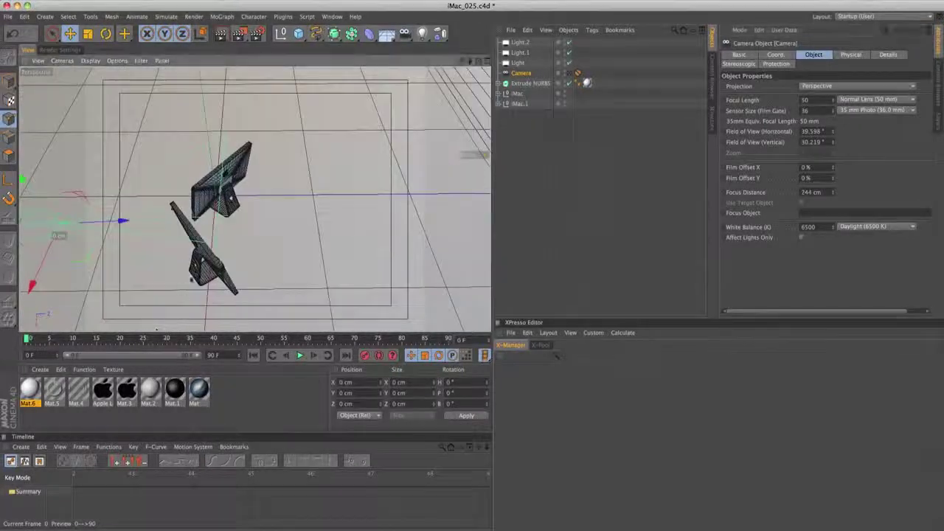
- Look through the camera, move its Protection tag to the Extrude NURBS, reframe both iMacs inside the frame, and return the tag to the camera
click(577, 74)
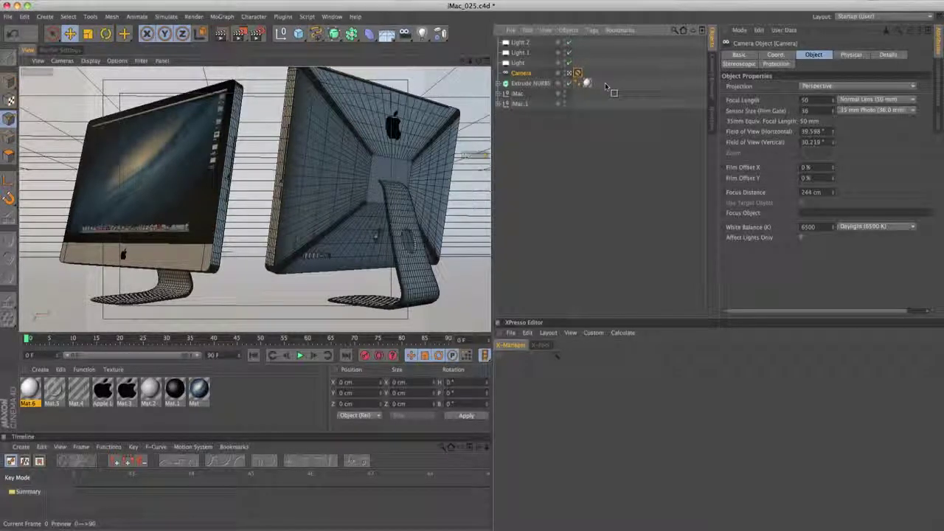
drag(603, 87, 598, 83)
alt+right_drag(345, 216, 310, 220)
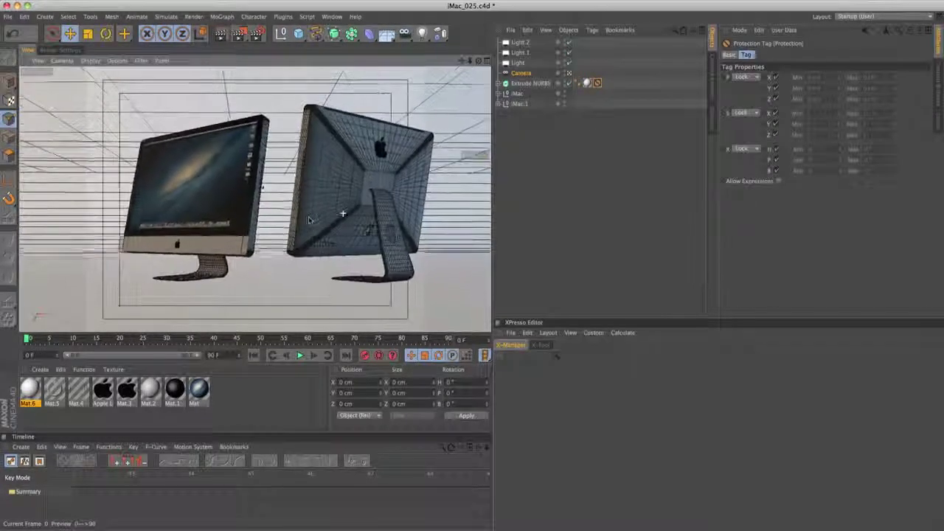
mouse_move(310, 219)
alt+mouse_down()
mouse_move(320, 214)
mouse_move(306, 233)
alt+mouse_up()
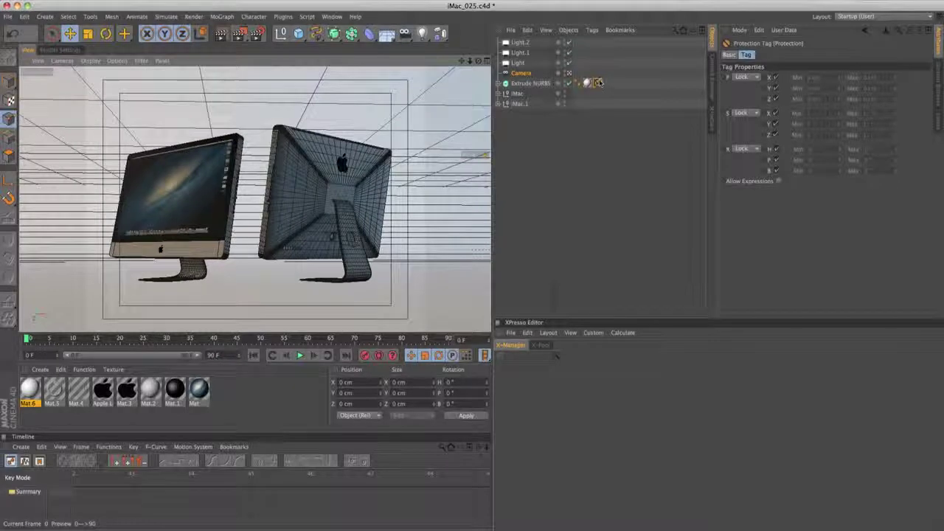
drag(598, 84, 577, 74)
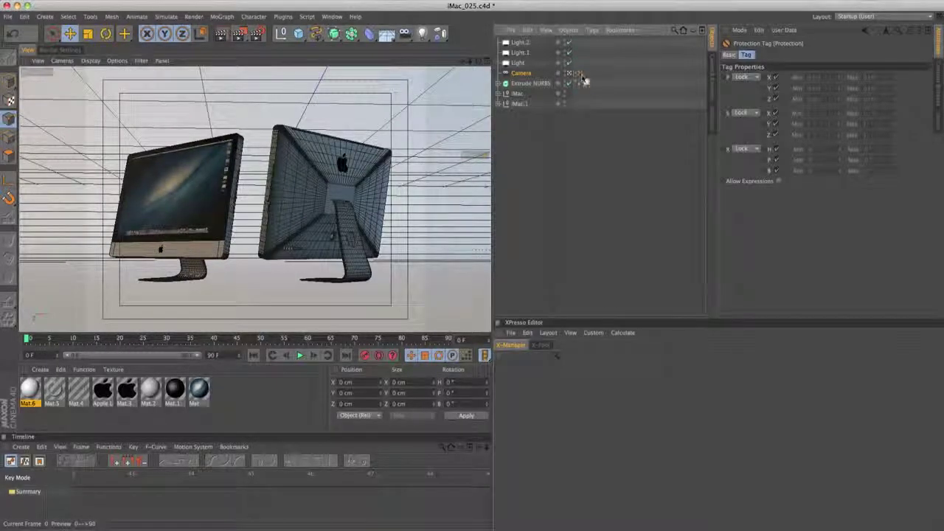
- Leave the camera view and set the camera's focus distance to 320 cm, checking the focus point against the iMacs
click(568, 73)
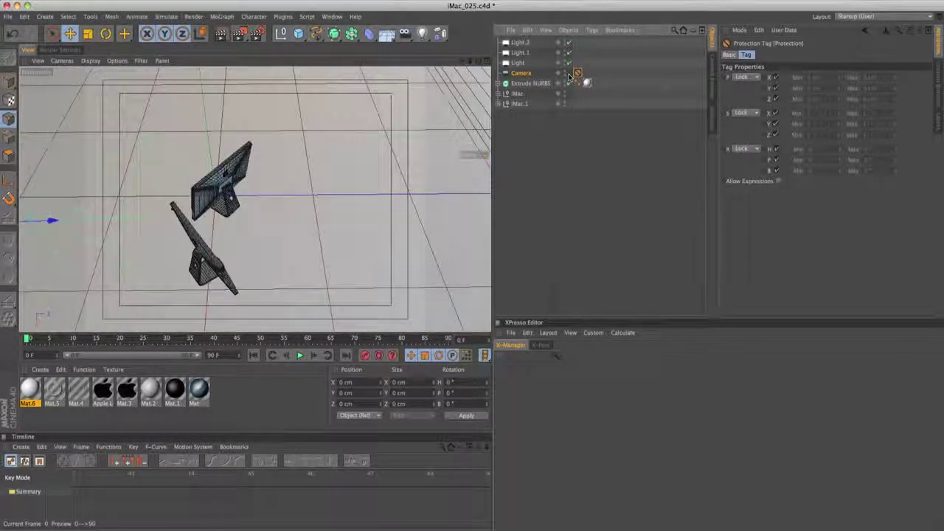
alt+drag(251, 230, 317, 210)
click(521, 73)
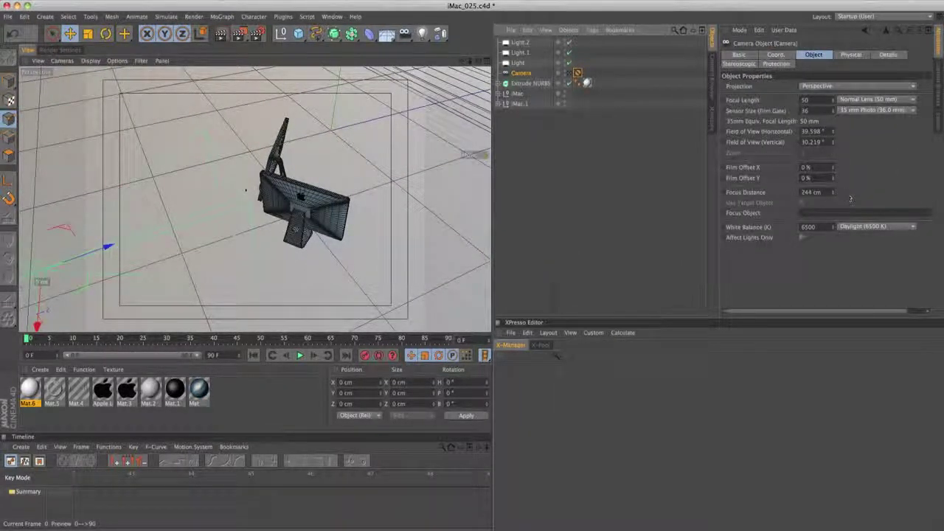
drag(834, 193, 838, 158)
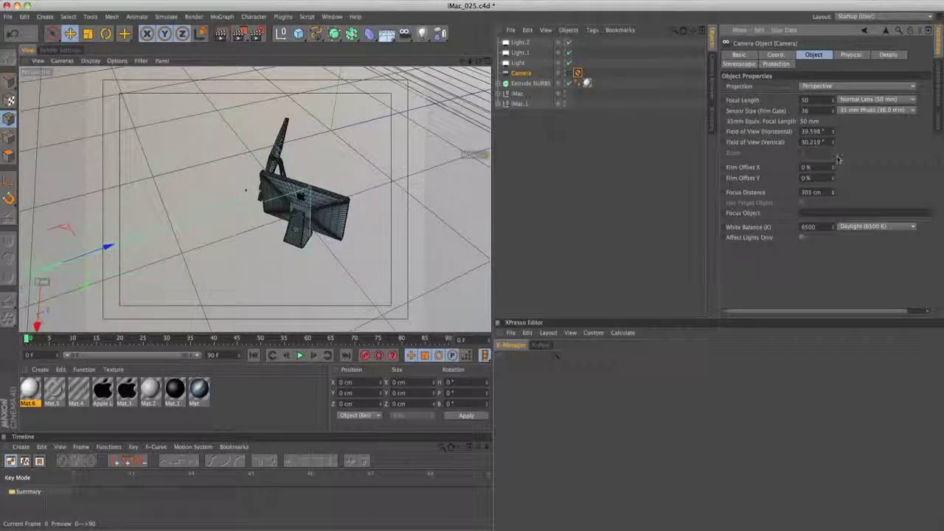
alt+drag(338, 133, 318, 223)
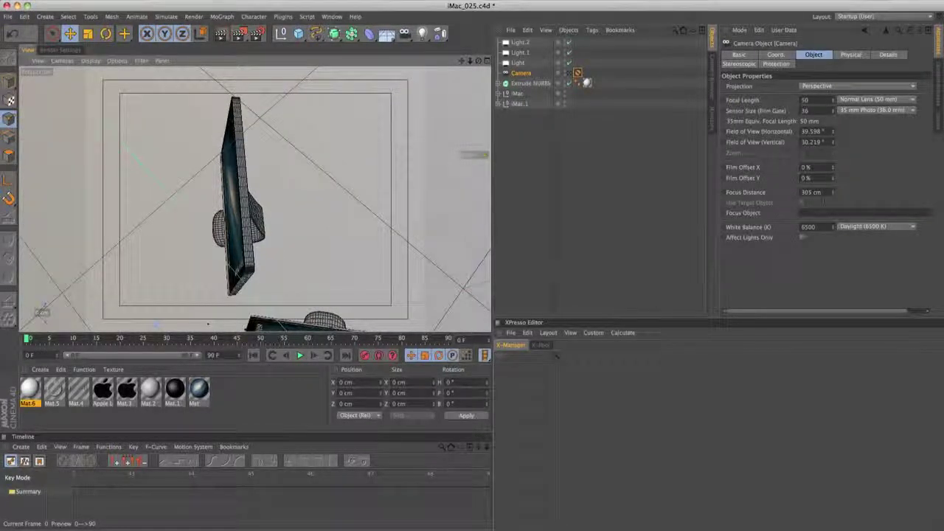
drag(835, 232, 836, 186)
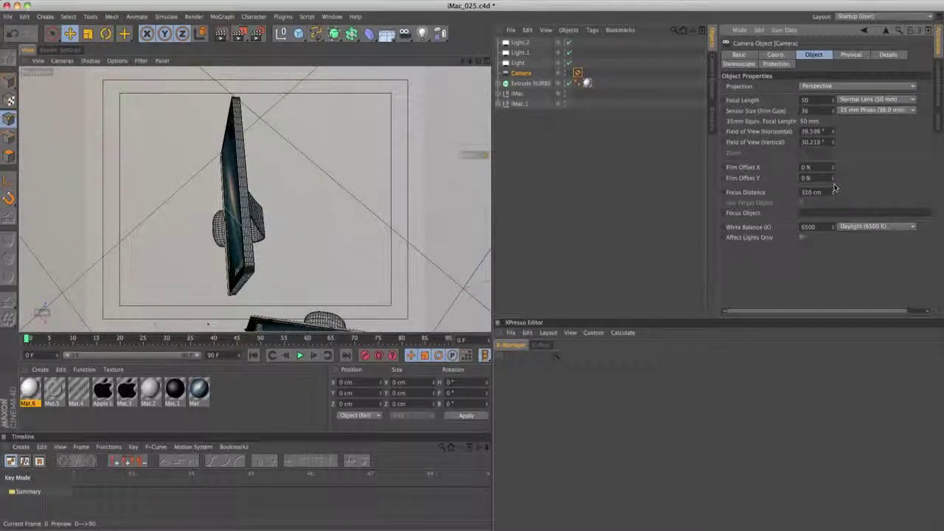
alt+drag(350, 185, 360, 206)
alt+right_drag(360, 206, 301, 248)
alt+drag(301, 248, 365, 220)
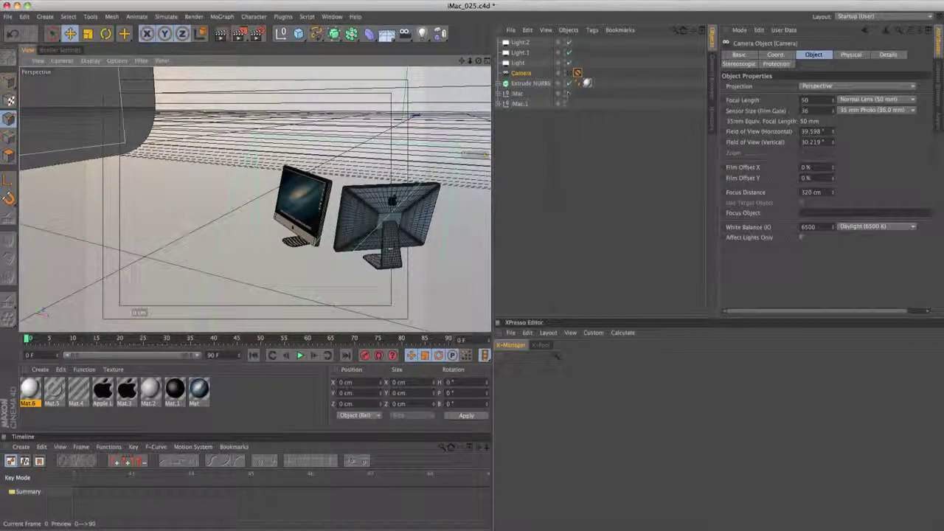
- Return to the camera view and set the camera's physical F-Stop to 0.5
click(577, 74)
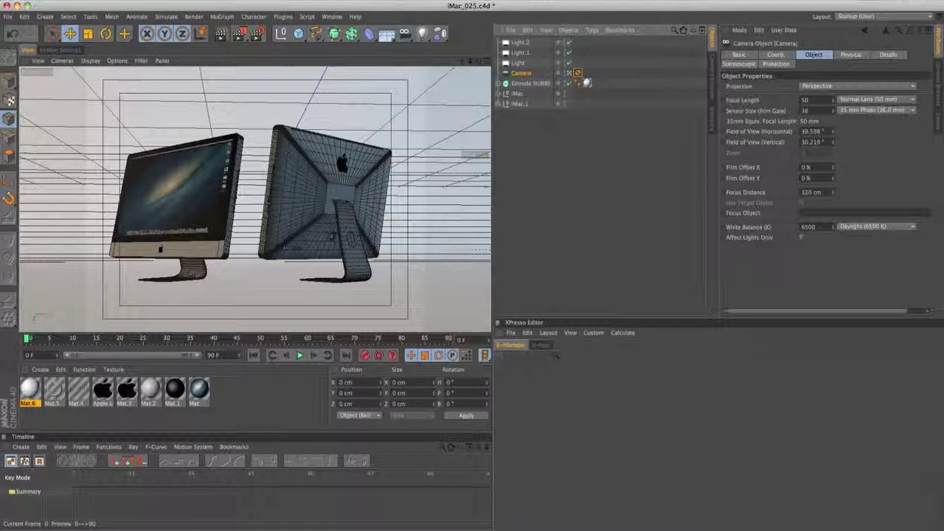
click(850, 55)
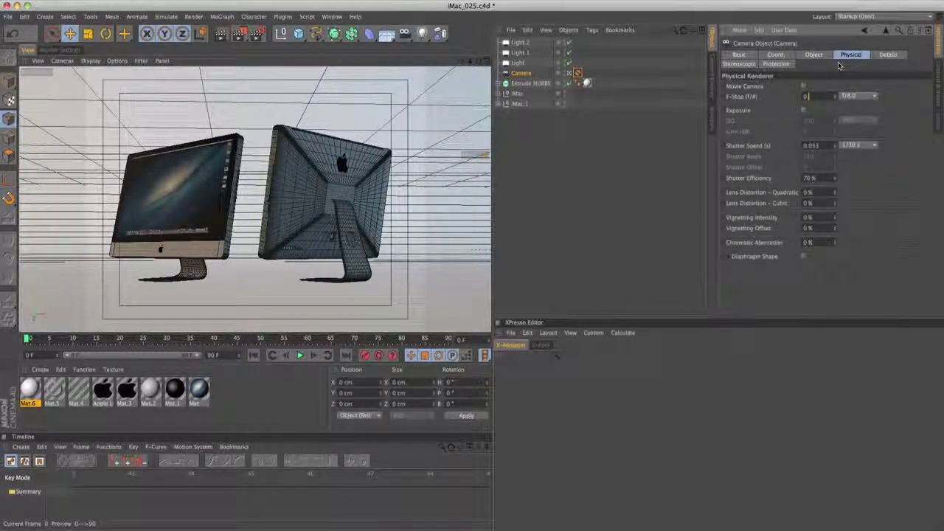
key(Return)
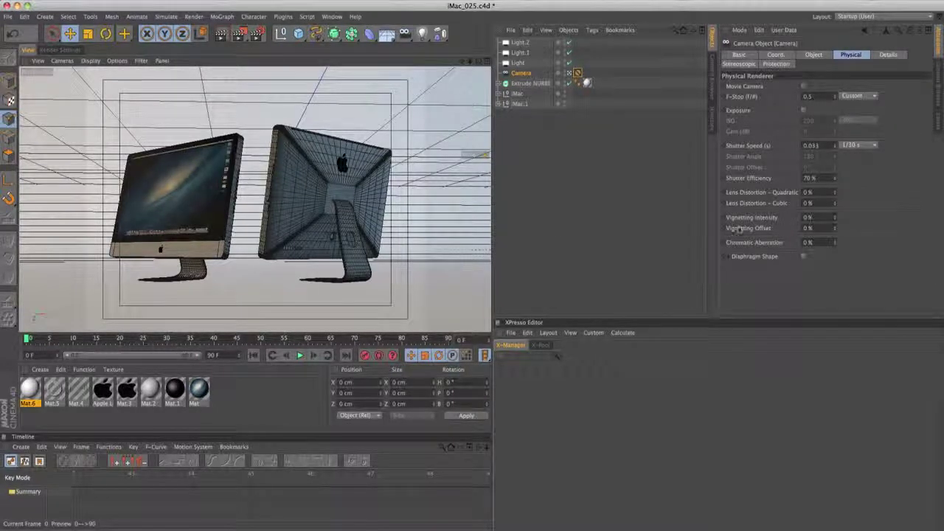
- Set the camera's Vignetting Intensity to 50% and enable its Diaphragm Shape, expanding the shape's settings
drag(814, 218, 751, 230)
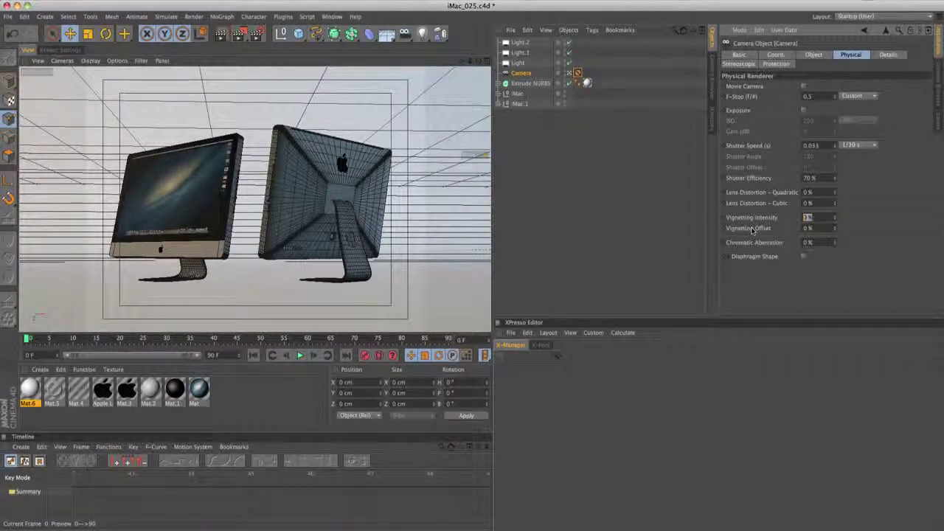
text(5)
click(751, 98)
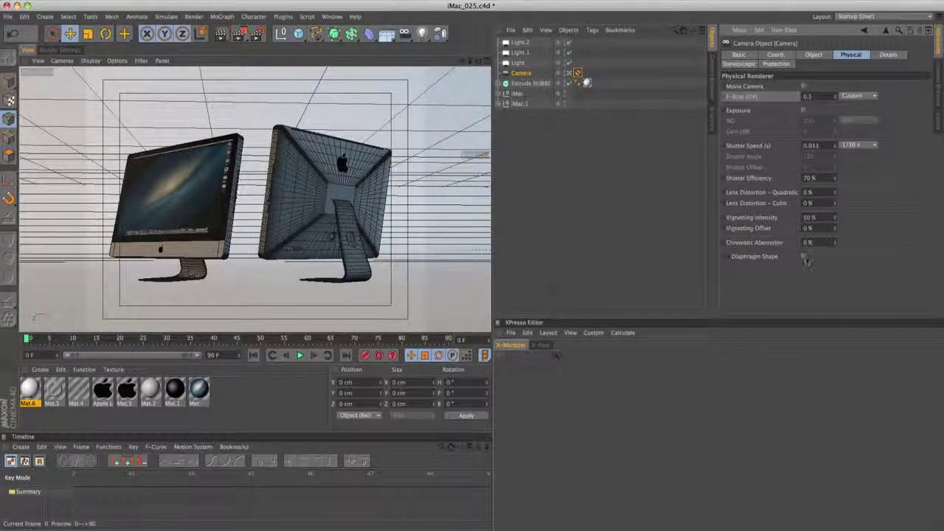
click(803, 257)
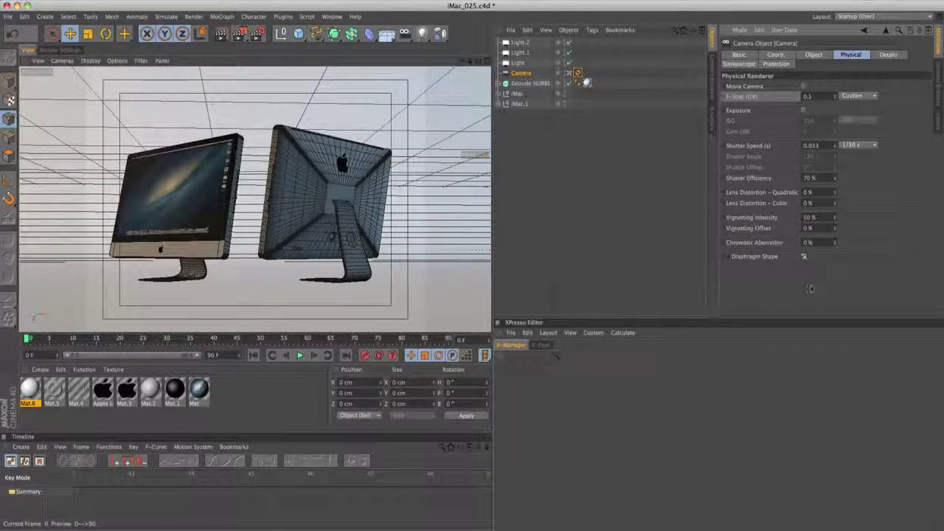
click(728, 257)
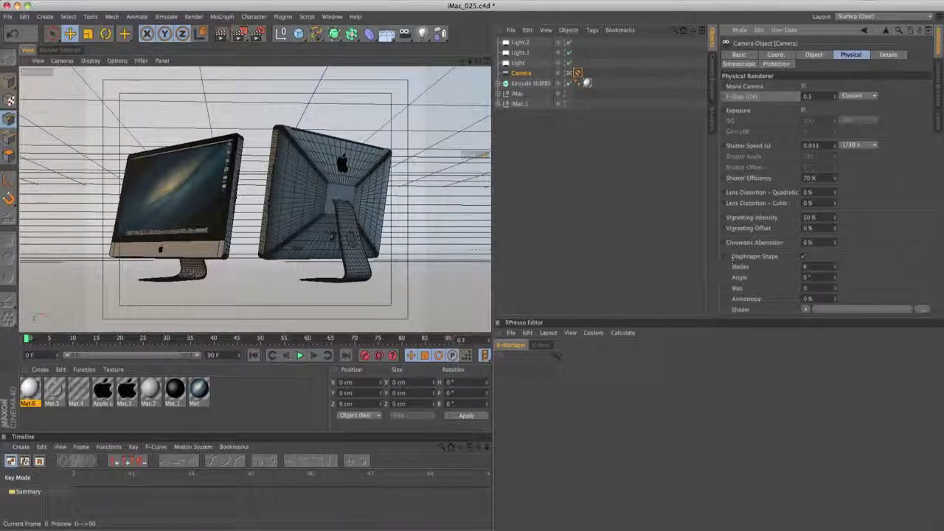
click(804, 256)
- Enable Depth Of Field in the Physical render settings and render the camera view
click(62, 49)
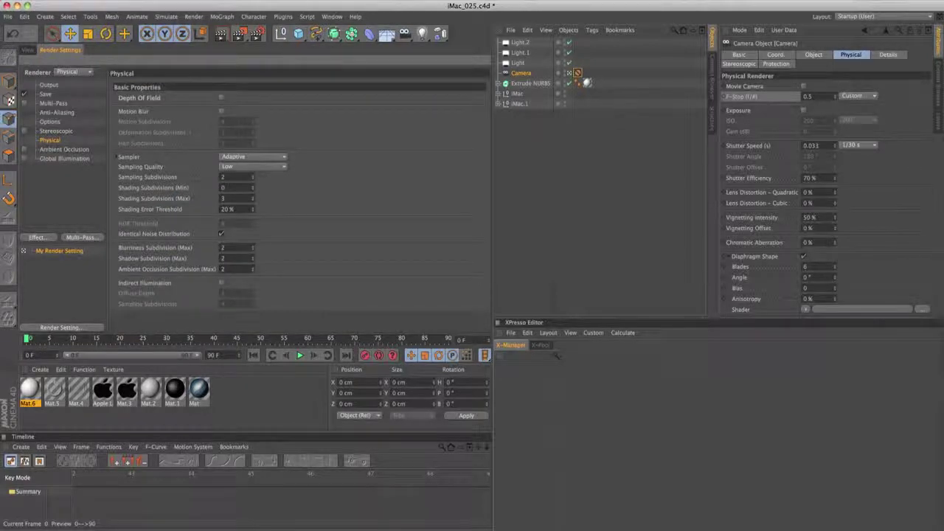
click(163, 97)
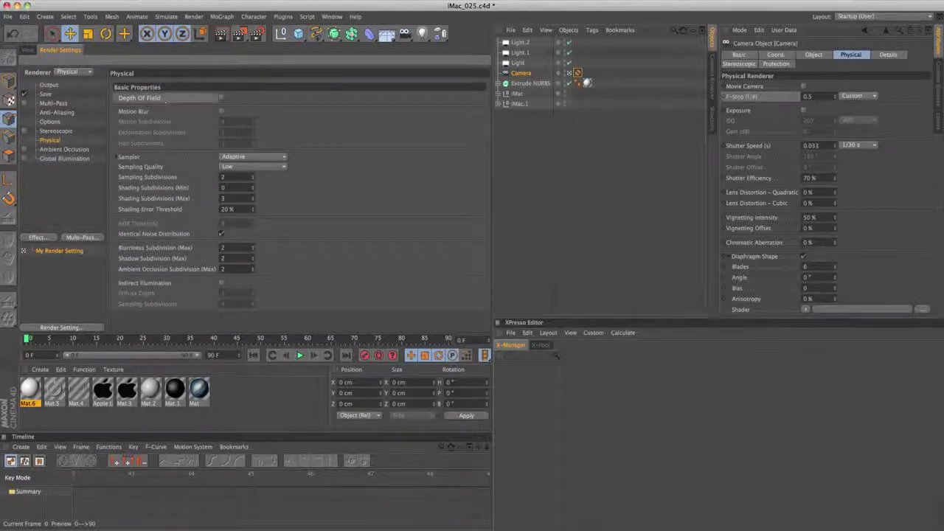
click(222, 98)
click(30, 51)
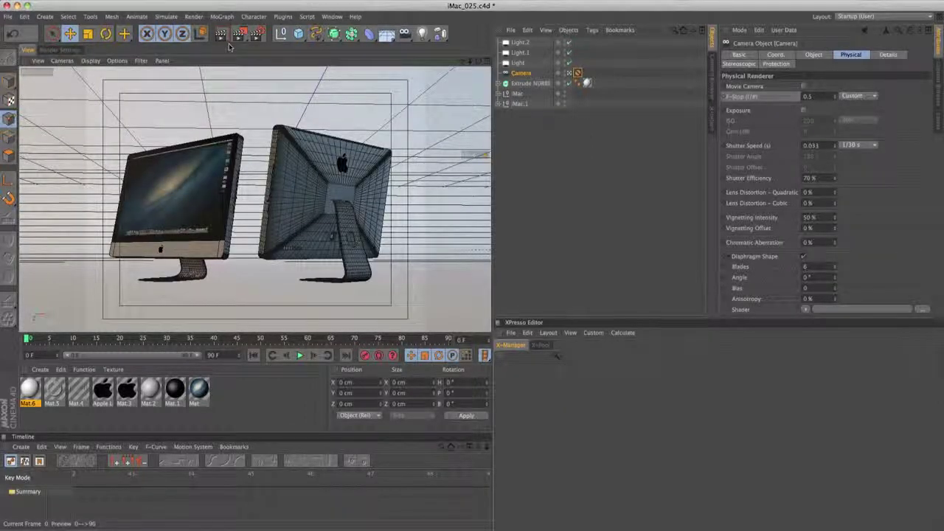
click(61, 51)
click(28, 51)
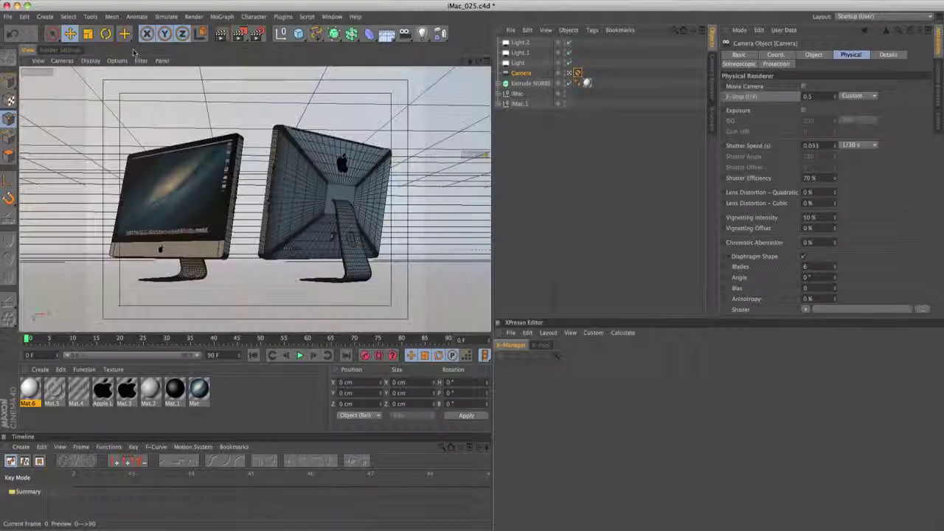
click(223, 34)
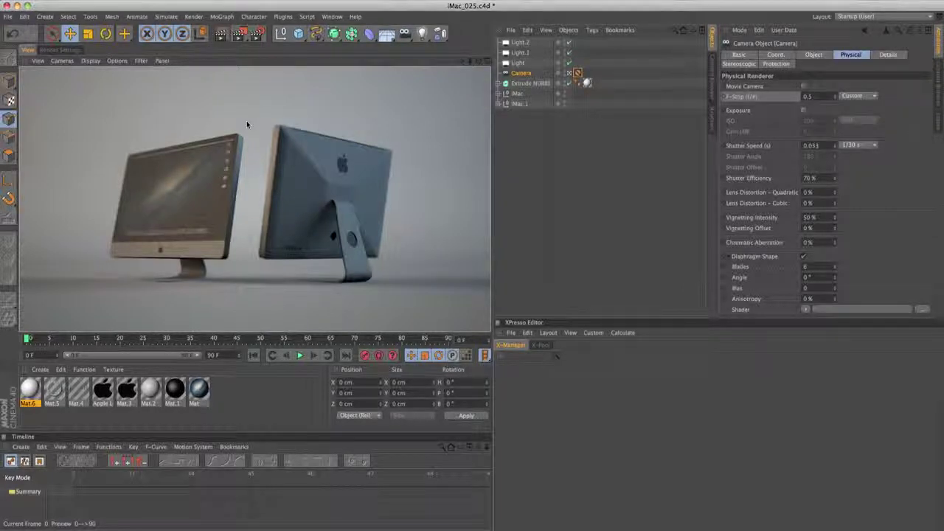
- Enable Ambient Occlusion and Global Illumination for the render and set the Physical sampler to Fixed
click(60, 49)
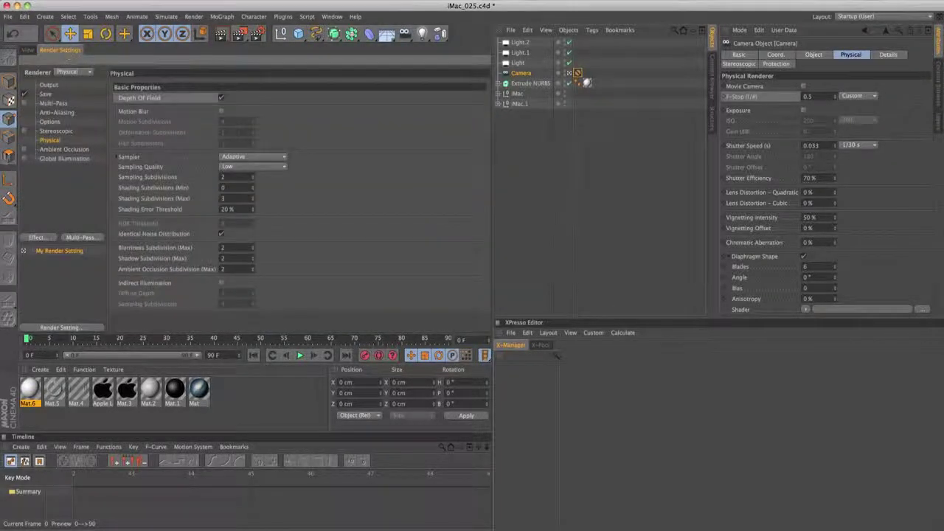
click(24, 158)
click(25, 149)
click(261, 157)
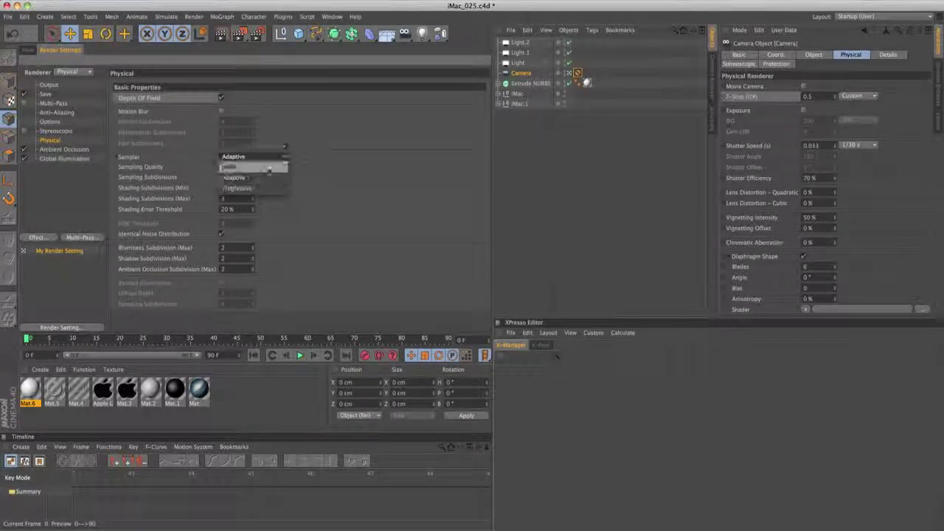
click(261, 168)
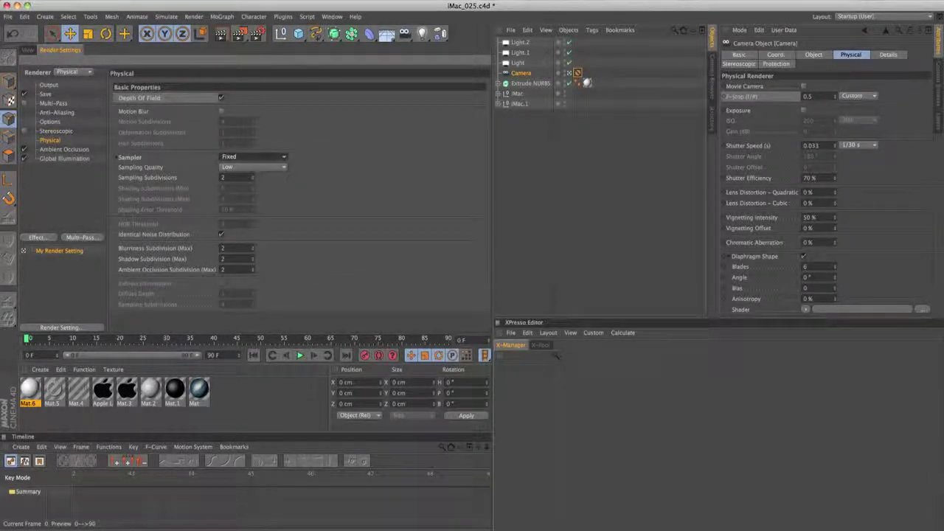
- Set the sampling, blurriness, shadow and ambient occlusion subdivisions to 5 and check the result in the view
double_click(225, 177)
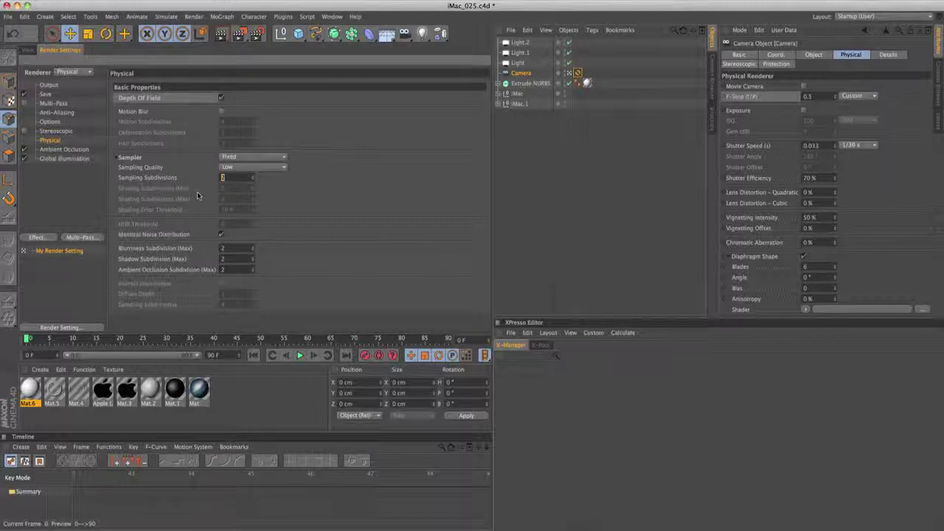
text(5)
key(Tab)
text(5)
key(Tab)
text(5)
key(Tab)
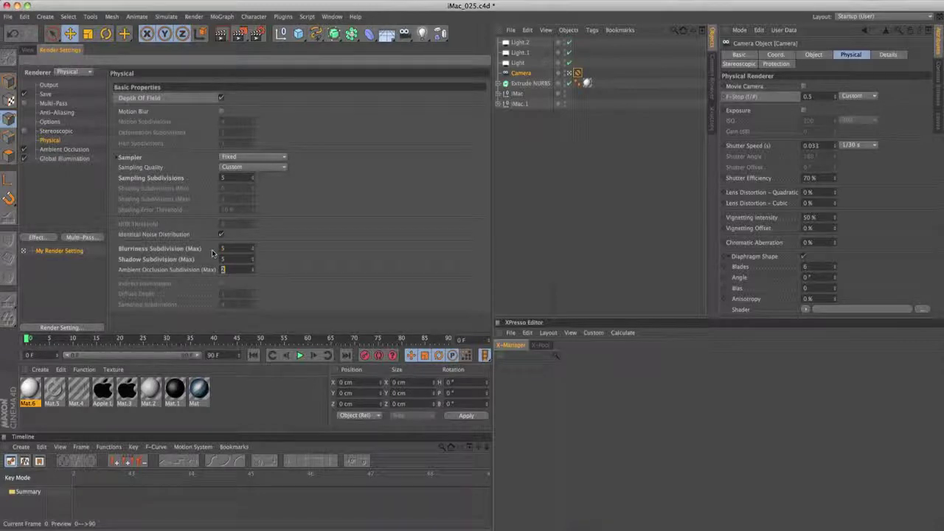
text(5)
key(Tab)
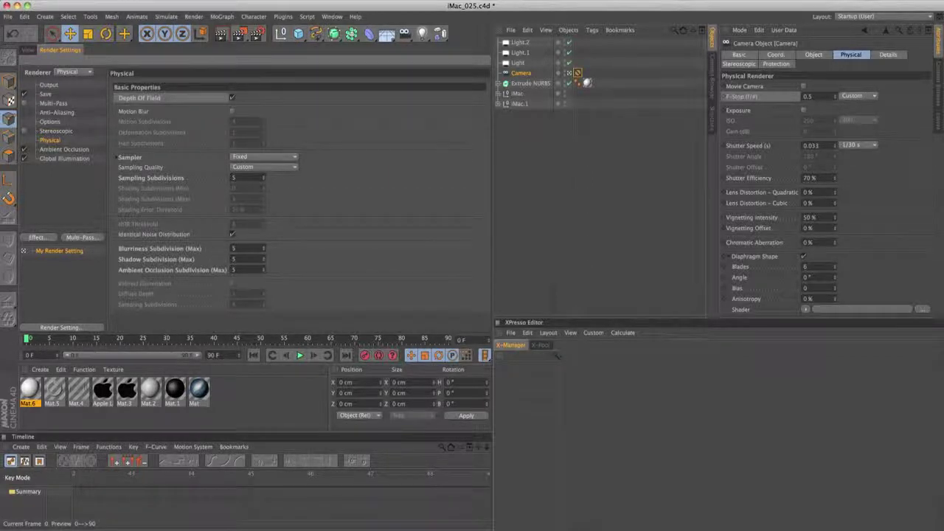
double_click(235, 178)
click(29, 50)
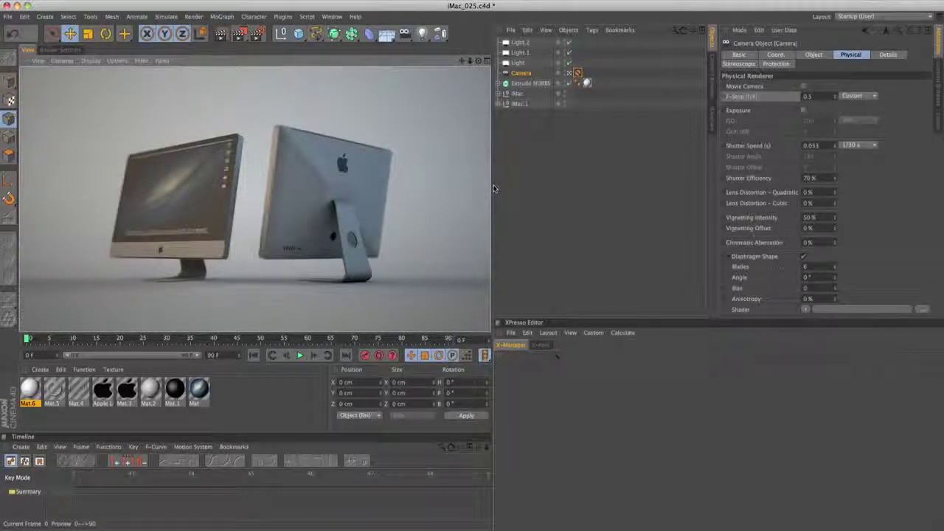
- Set the Physical renderer's sampling, blurriness, shadow and ambient occlusion subdivisions to 10
click(67, 51)
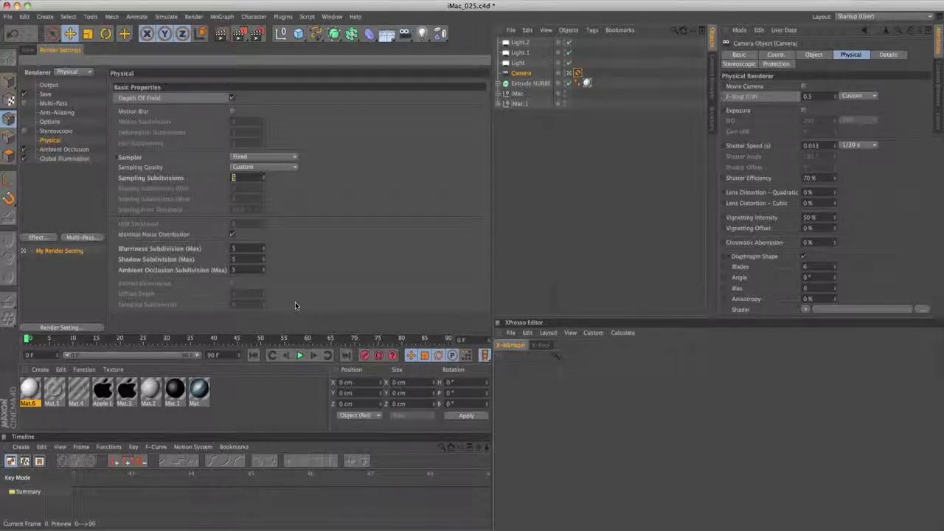
text(10)
key(Tab)
text(10)
key(Tab)
text(10)
key(Tab)
text(10)
- Set the render's anti-aliasing filter to Mitchell
click(56, 112)
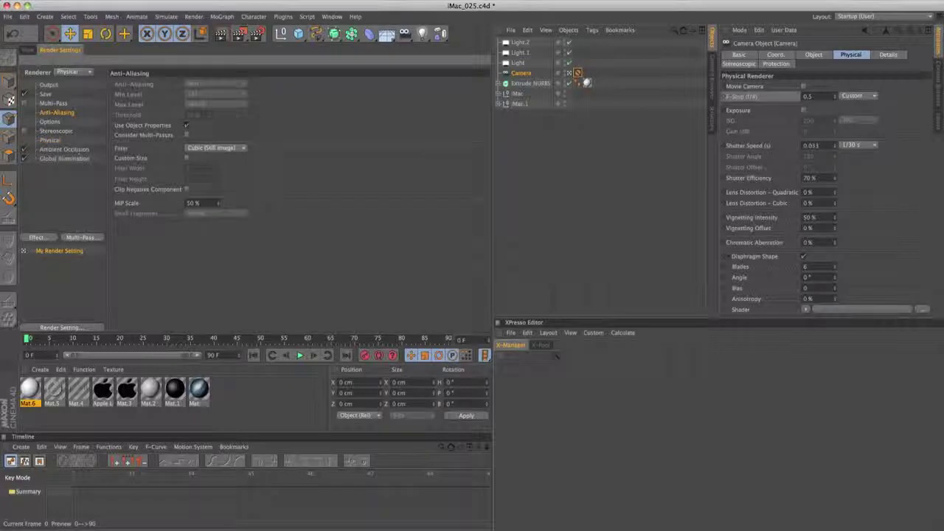
click(53, 103)
click(57, 112)
click(50, 140)
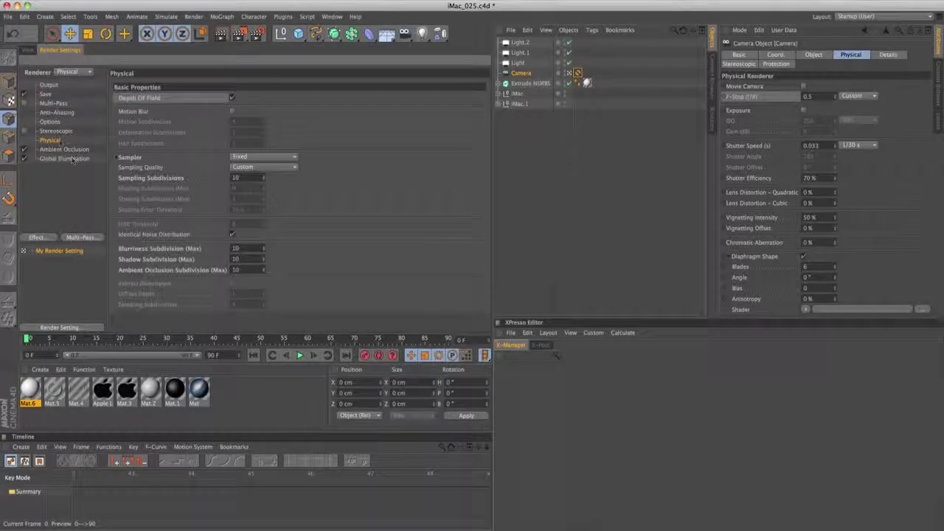
click(57, 112)
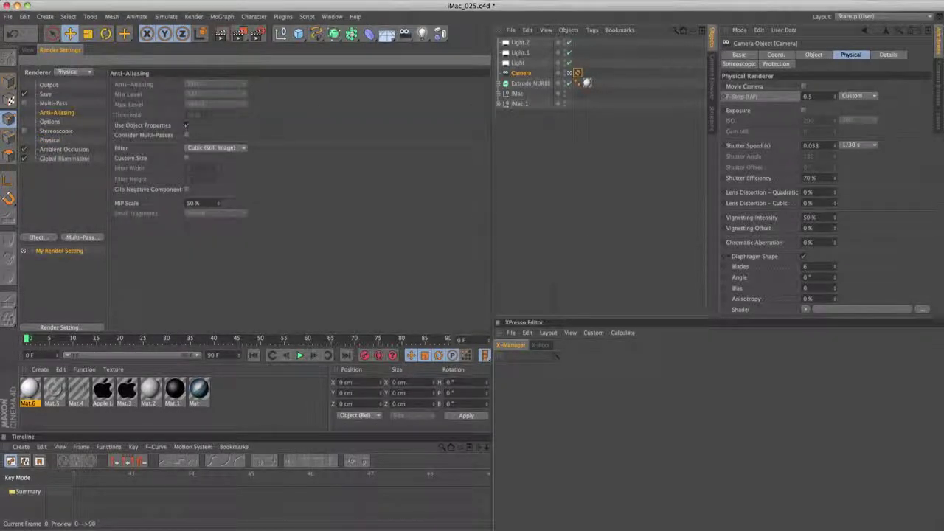
click(240, 148)
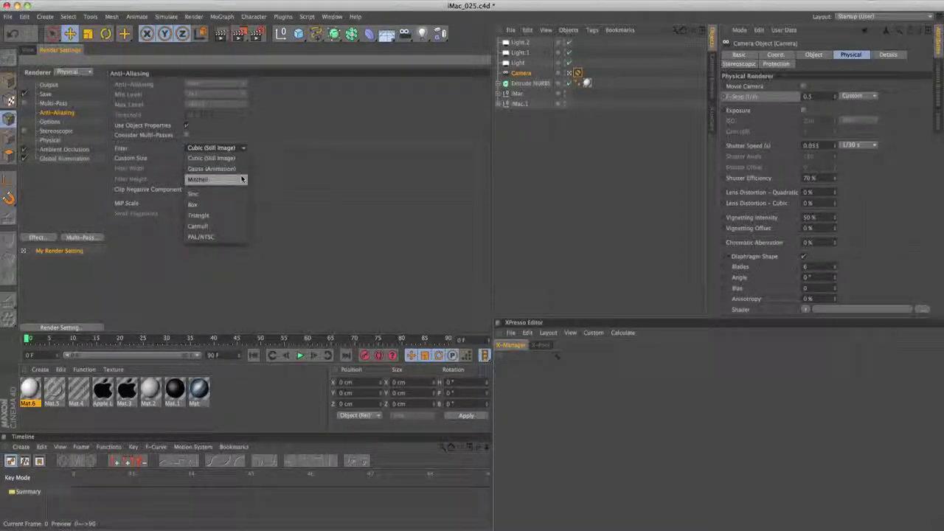
click(244, 180)
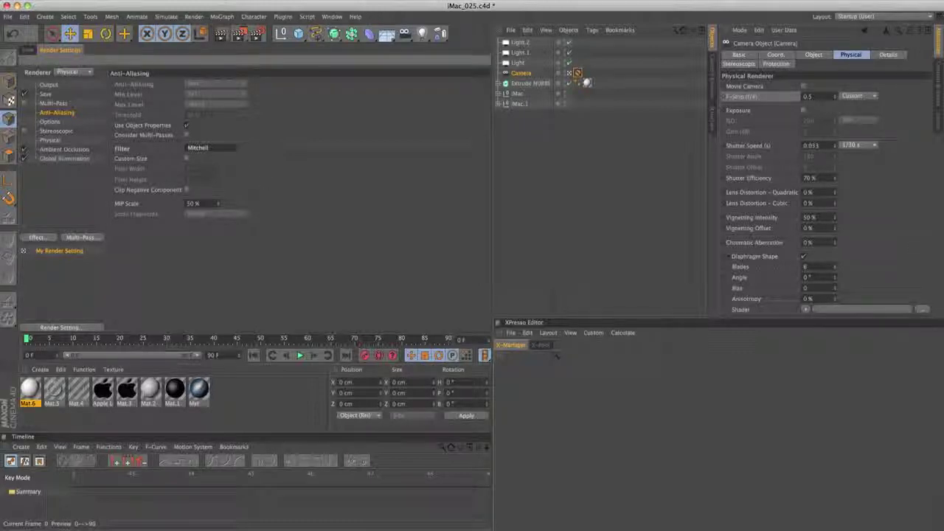
- Apply the HDTV 1080 25 output preset to the render and review its resolution, frame rate and frame range
click(45, 94)
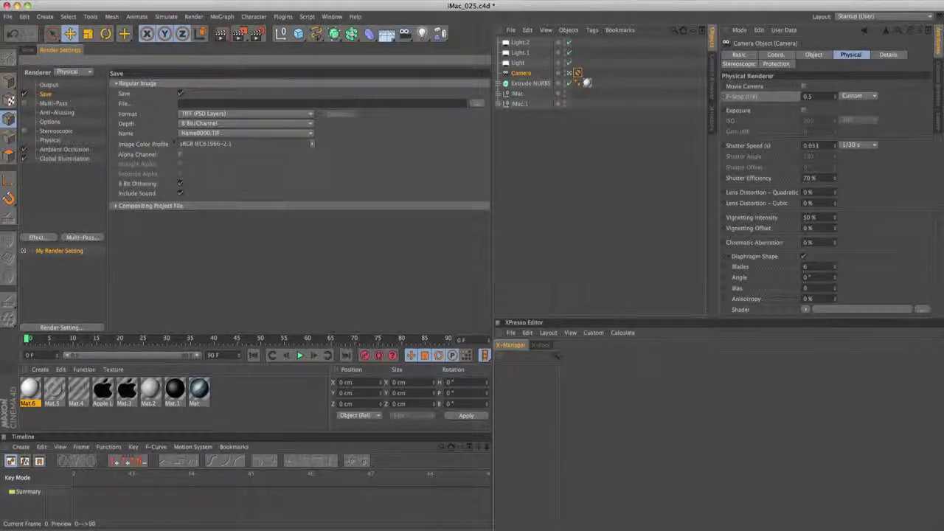
click(51, 86)
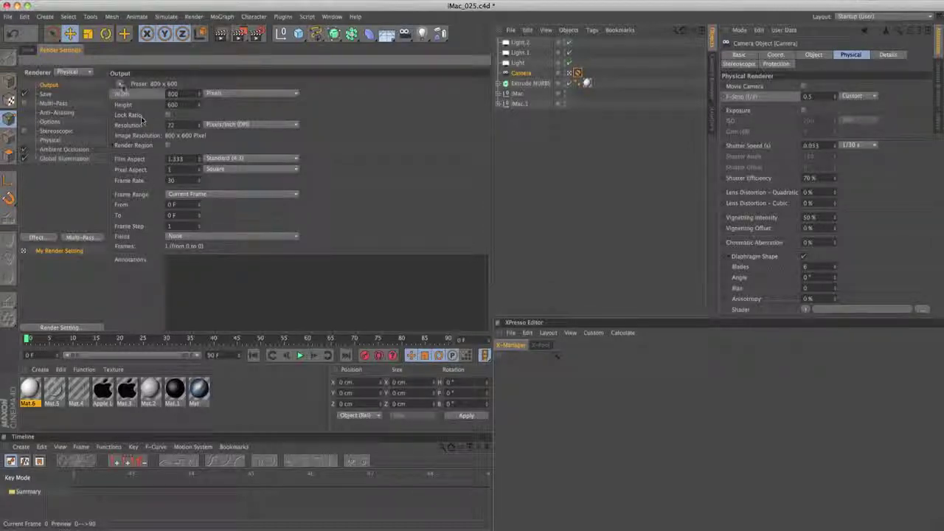
click(132, 85)
mouse_move(147, 115)
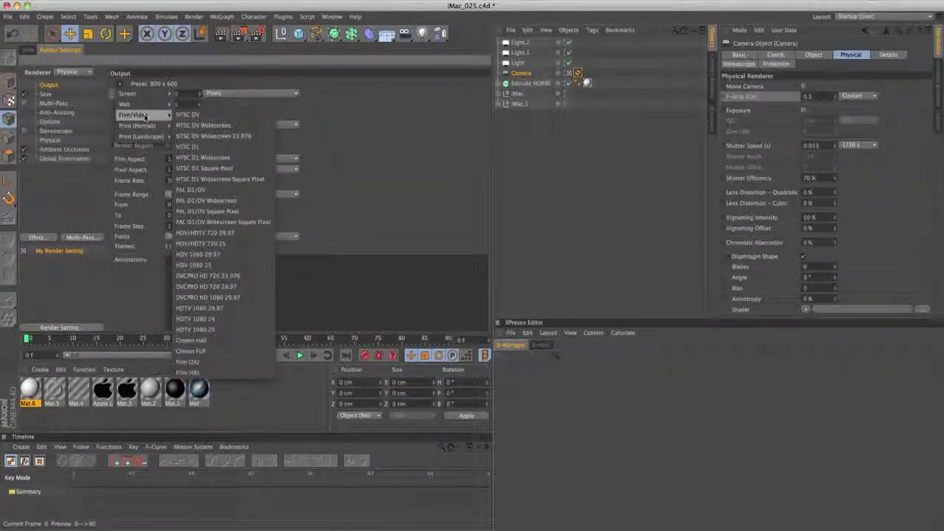
click(259, 329)
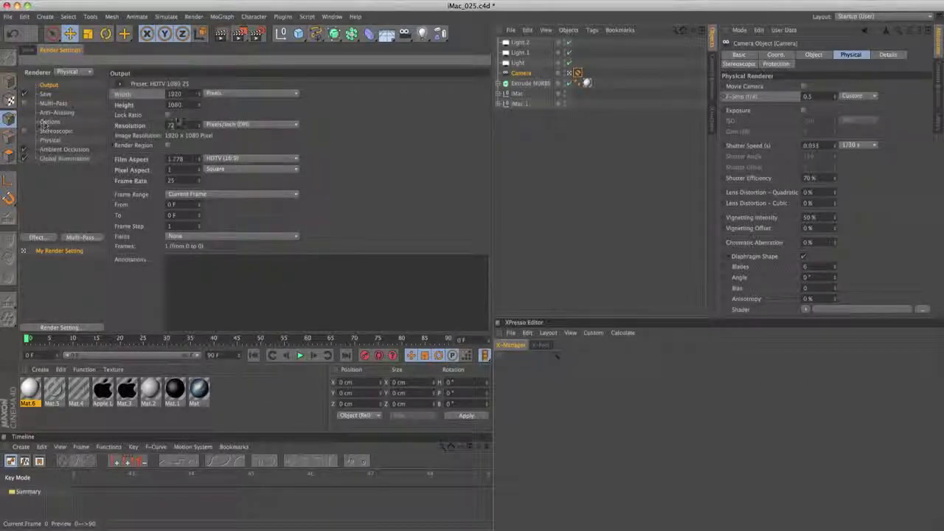
double_click(171, 125)
double_click(172, 181)
text(30)
key(Tab)
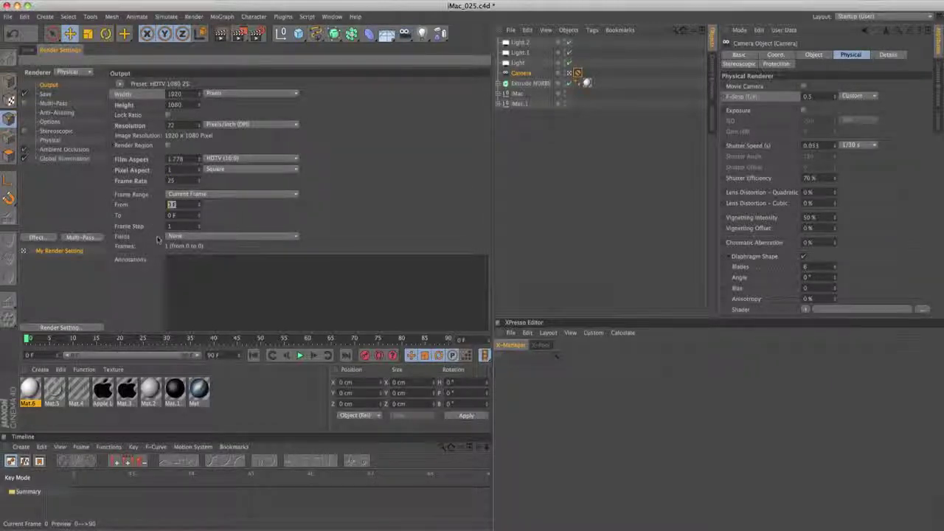
key(Tab)
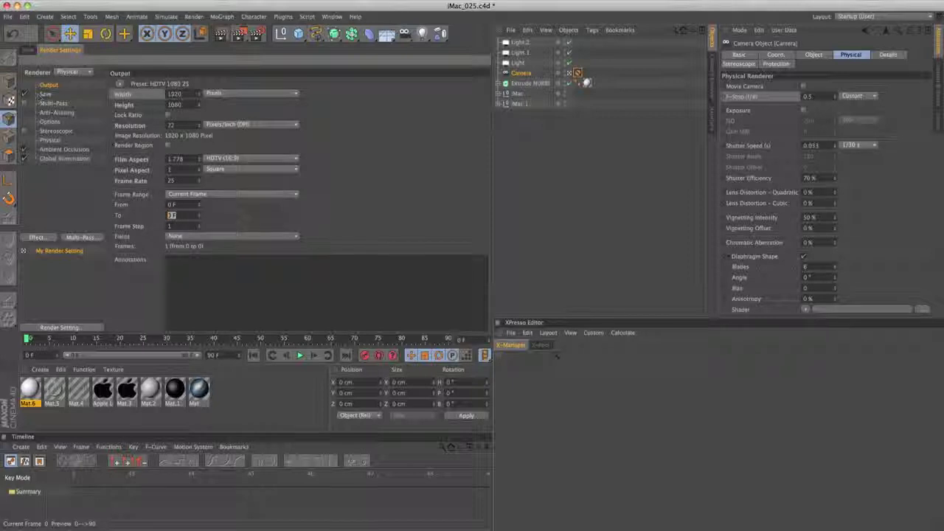
- Set the render to save to the Desktop under the file name Render
click(46, 94)
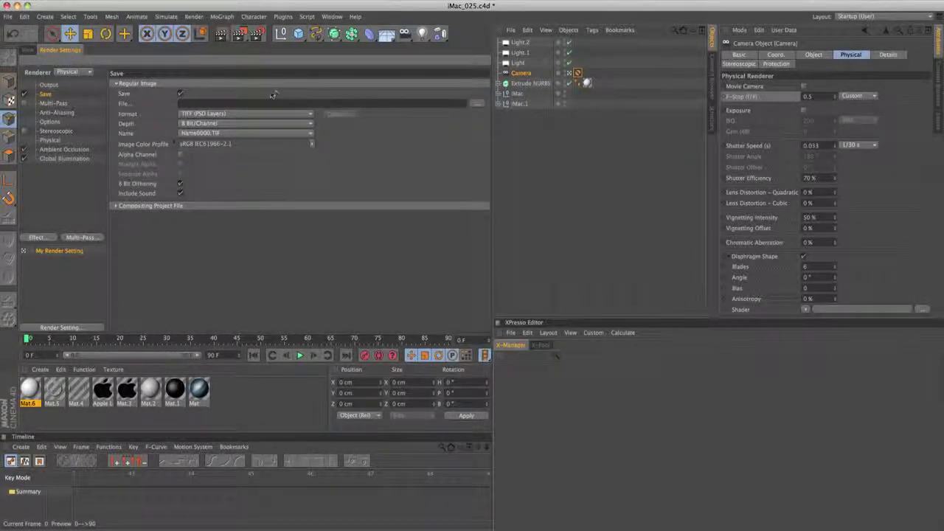
click(480, 106)
click(480, 105)
click(319, 208)
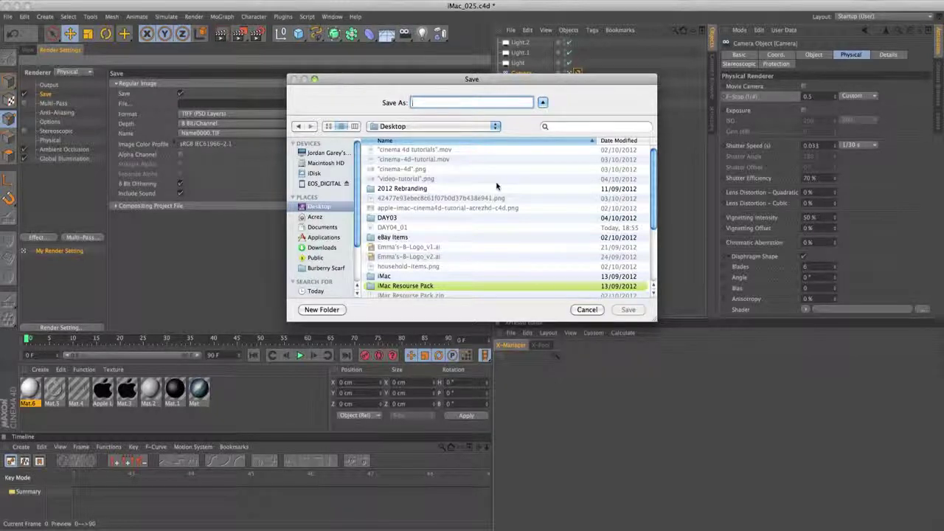
text(Render)
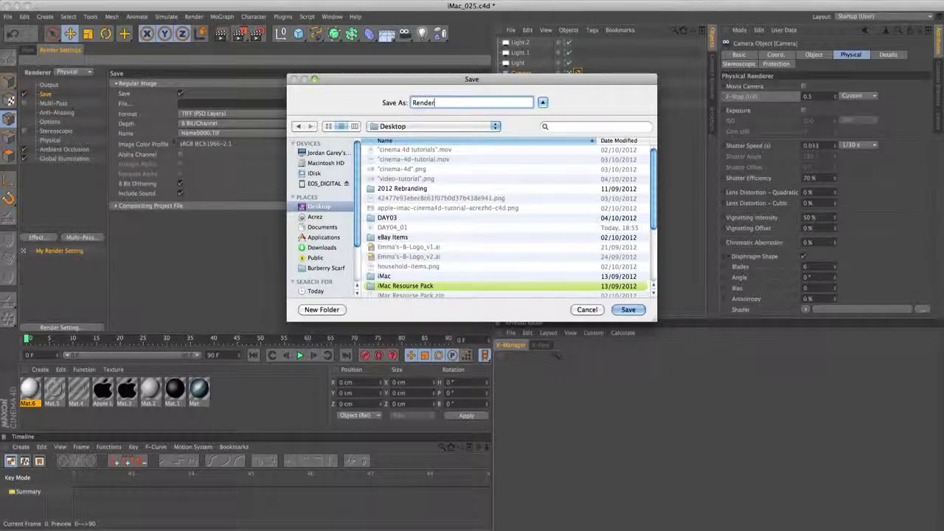
key(Return)
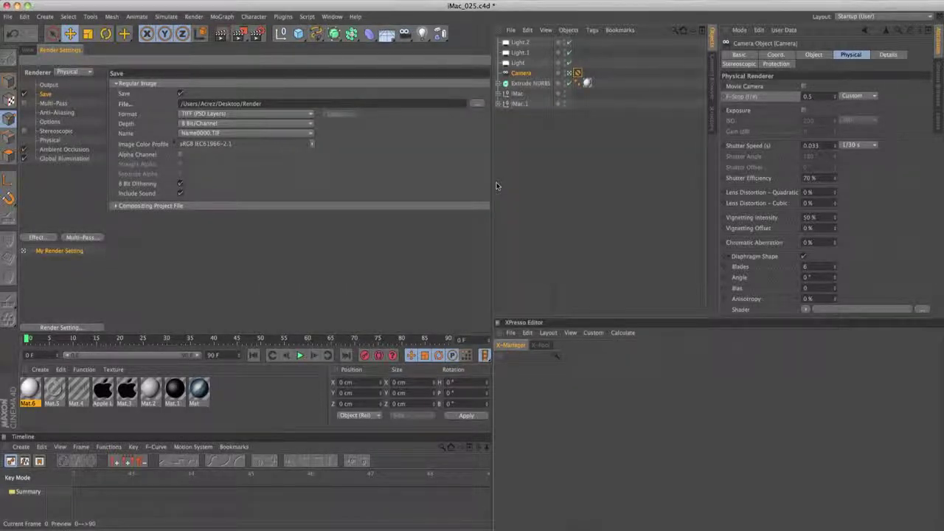
- Set the saved render's format to PNG with a depth of 8 Bit/Channel
click(218, 114)
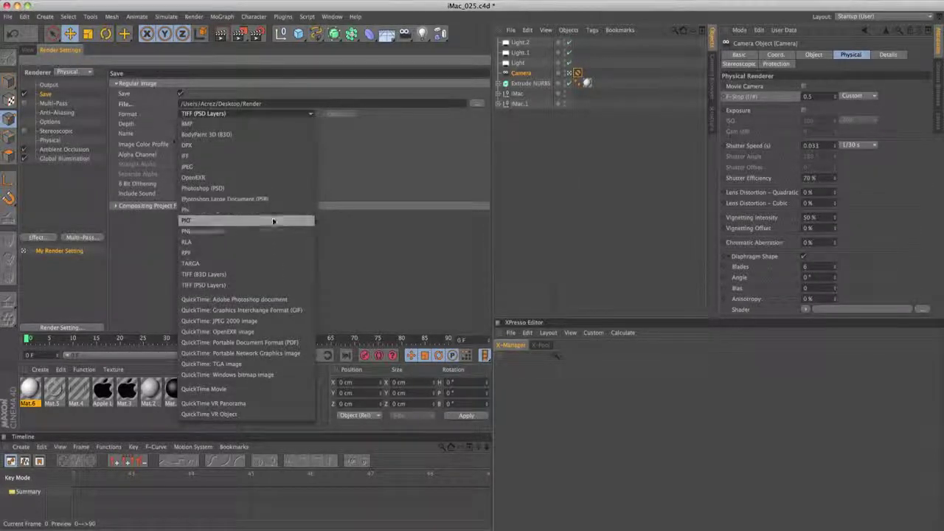
click(272, 230)
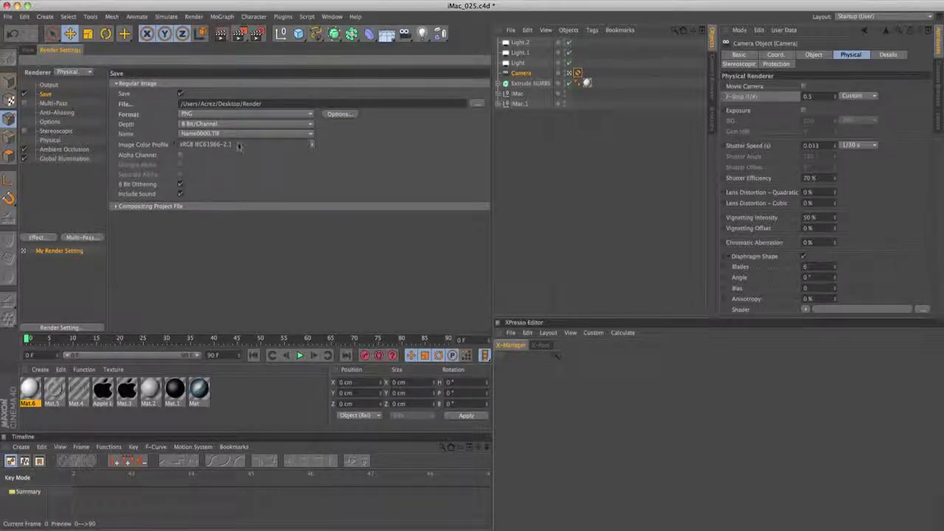
click(250, 125)
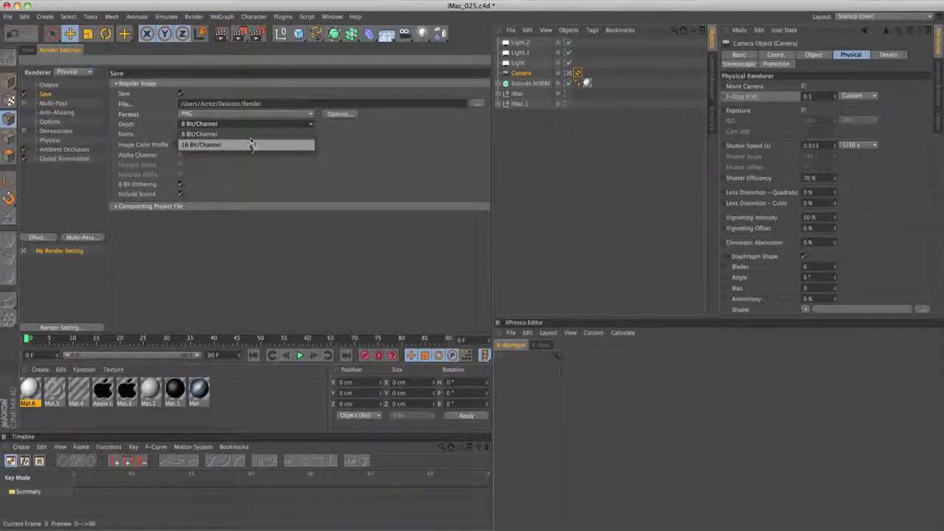
click(252, 135)
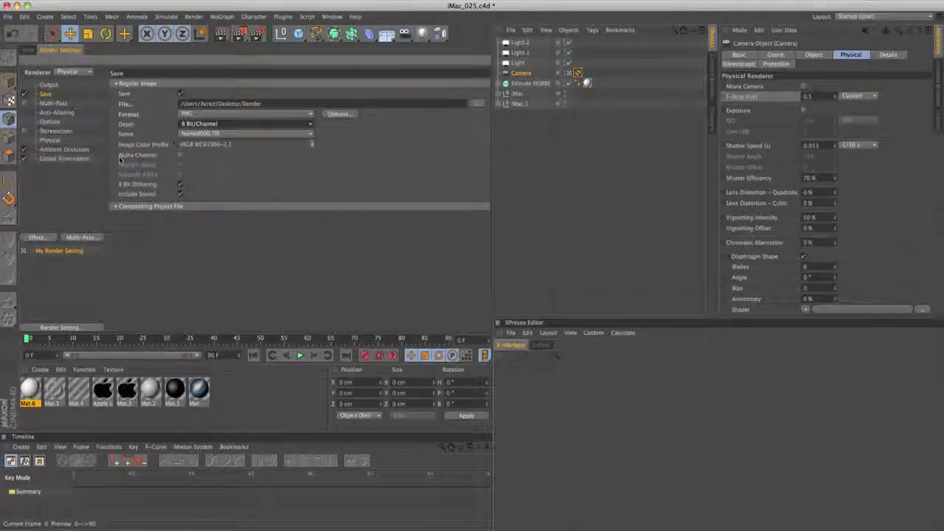
- Review the save, multi-pass, anti-aliasing, stereoscopic and output render settings before rendering
click(53, 103)
click(46, 94)
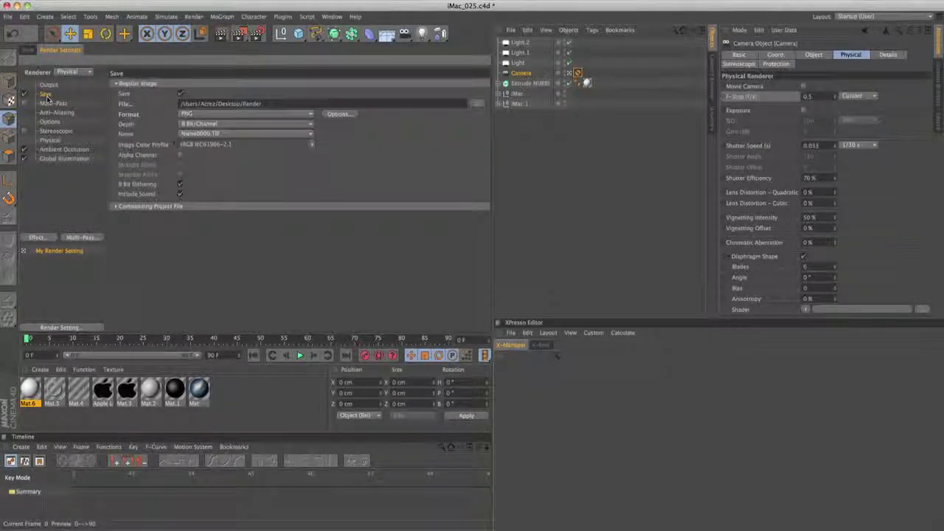
click(49, 104)
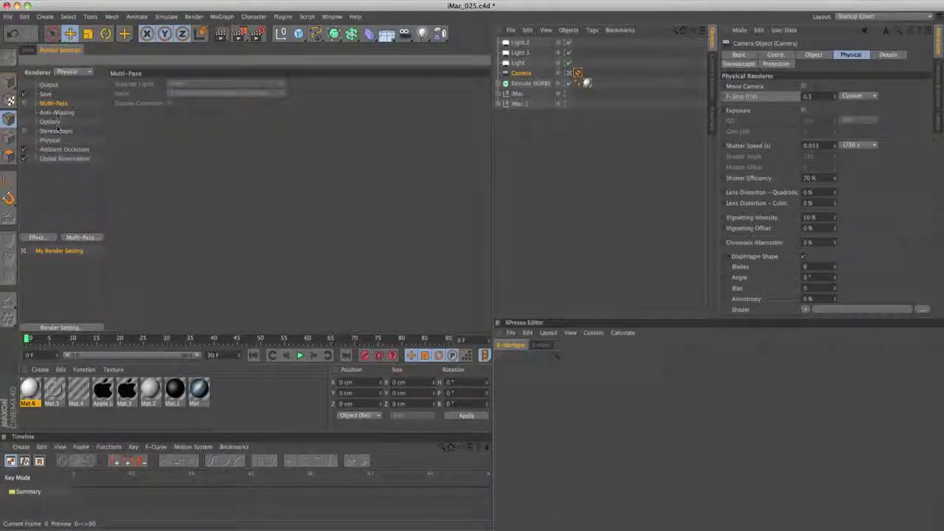
click(56, 113)
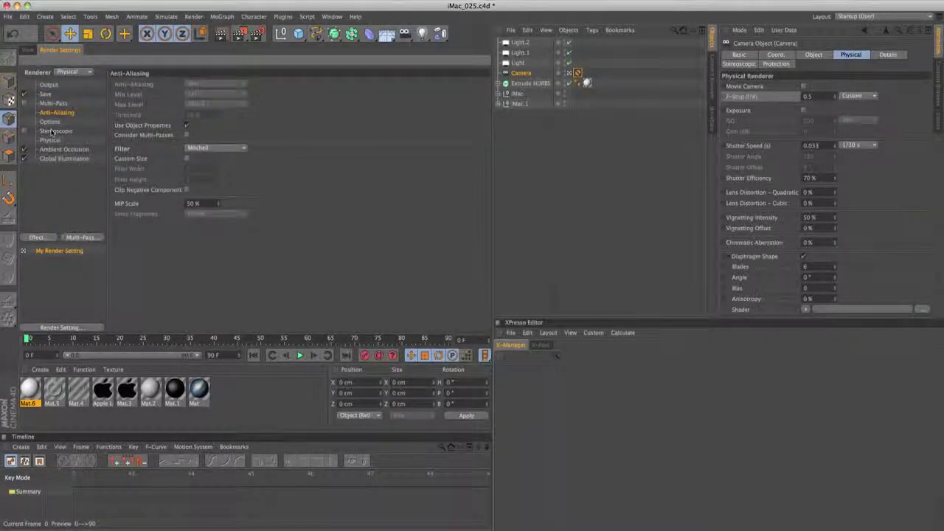
click(56, 131)
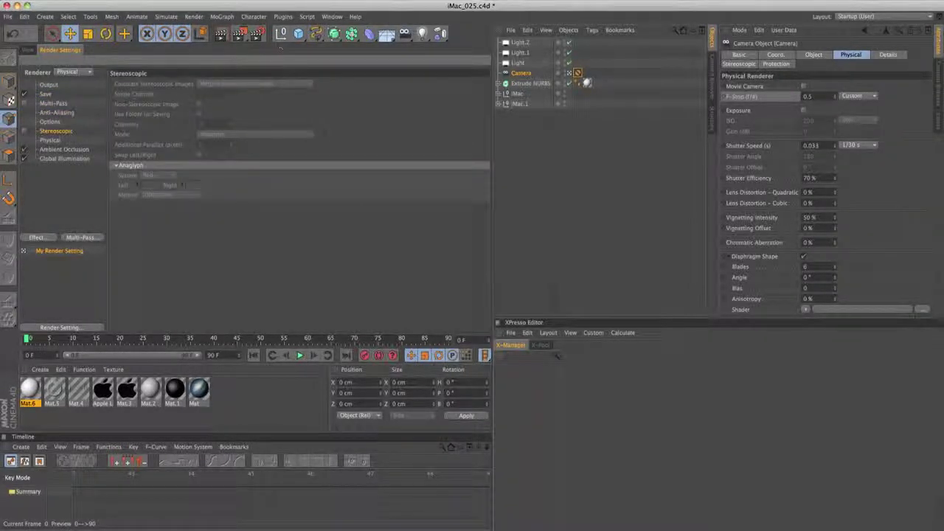
click(45, 93)
click(48, 85)
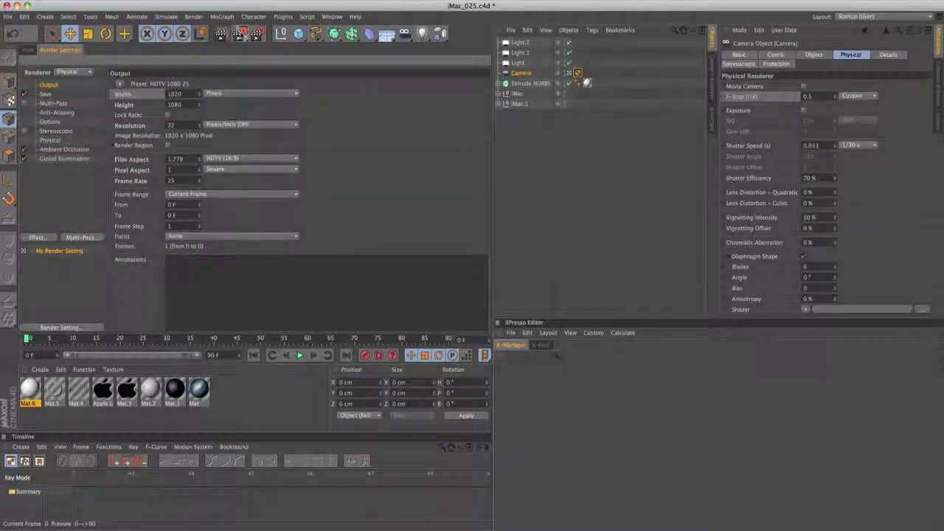
- Start rendering the current frame in the Picture Viewer and minimize its window
click(239, 35)
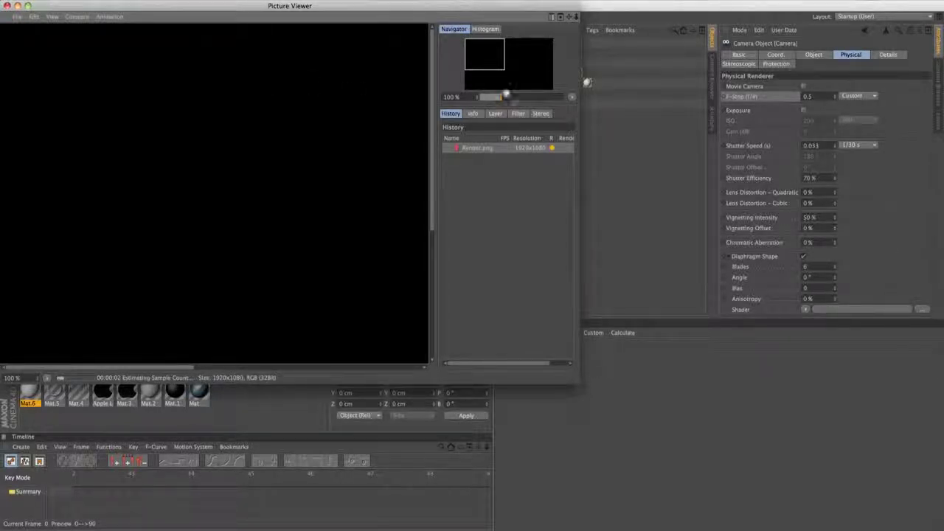
mouse_move(501, 96)
mouse_down()
mouse_move(482, 97)
mouse_move(505, 98)
mouse_up()
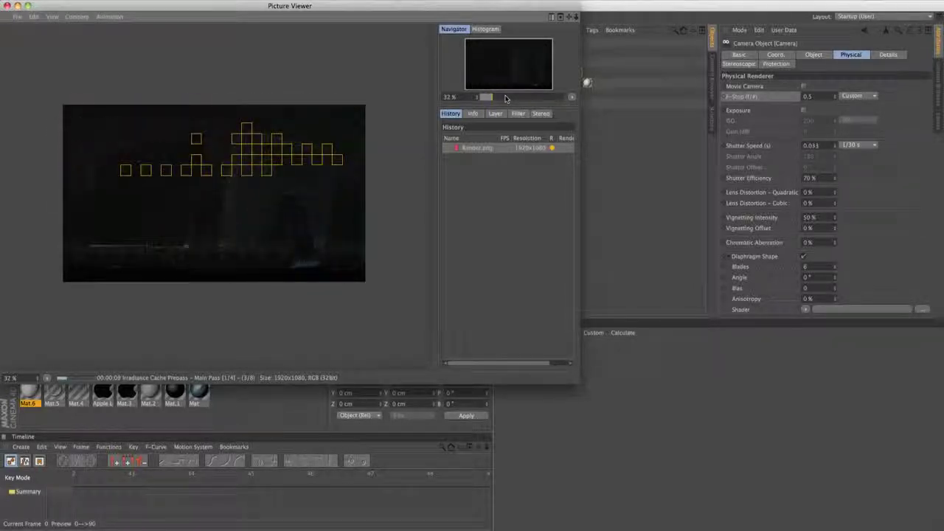
click(17, 6)
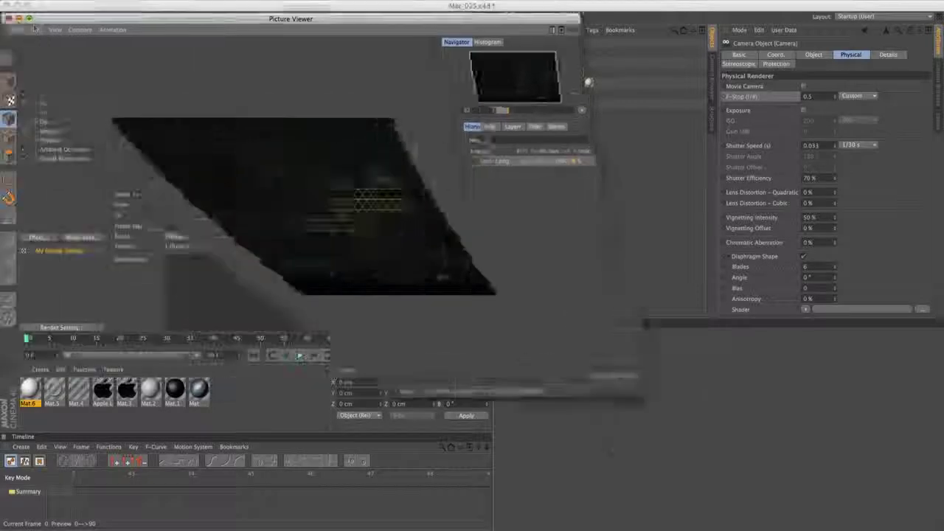